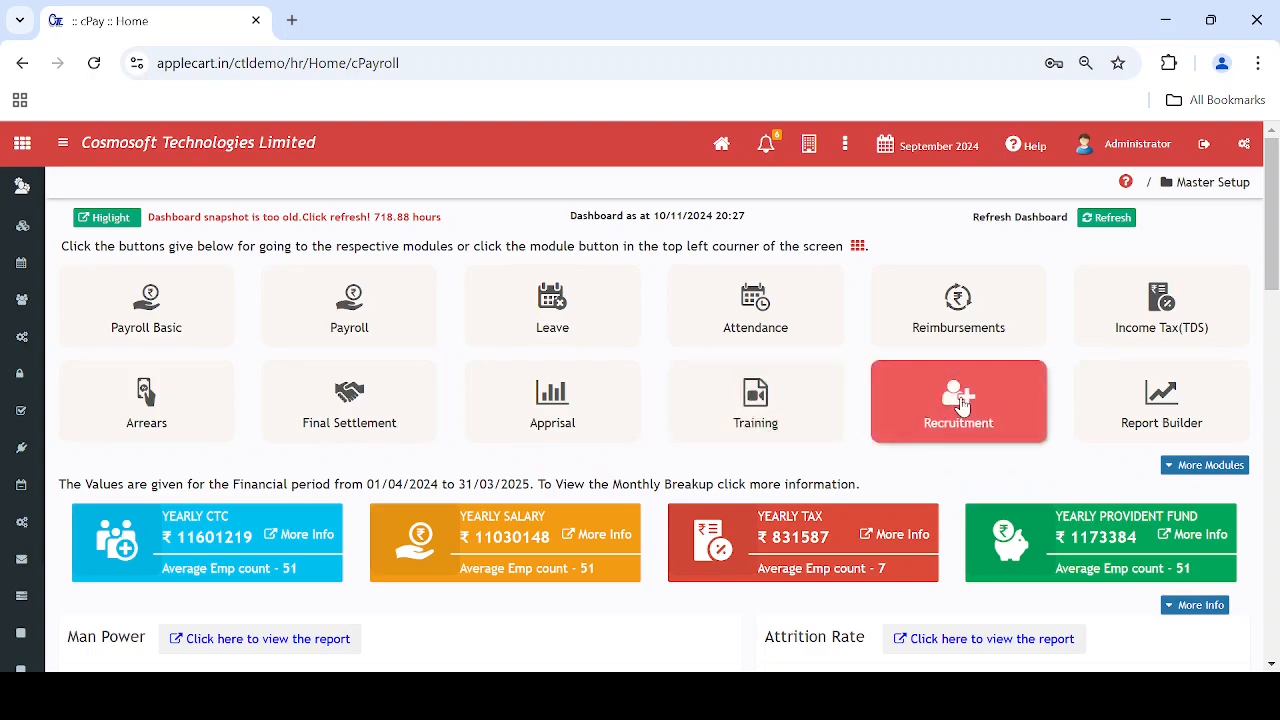
# Open the recruitment periods list from the Recruitment module's master setup.
pyautogui.click(960, 403)
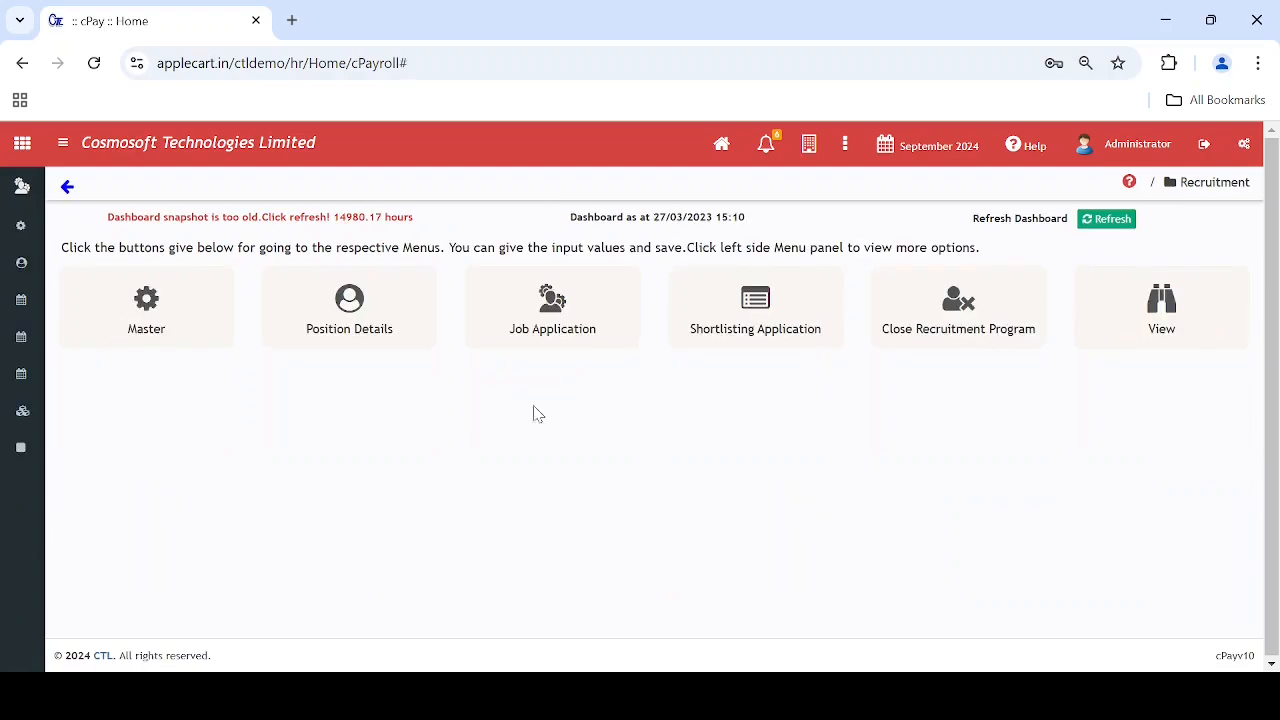
pyautogui.click(66, 146)
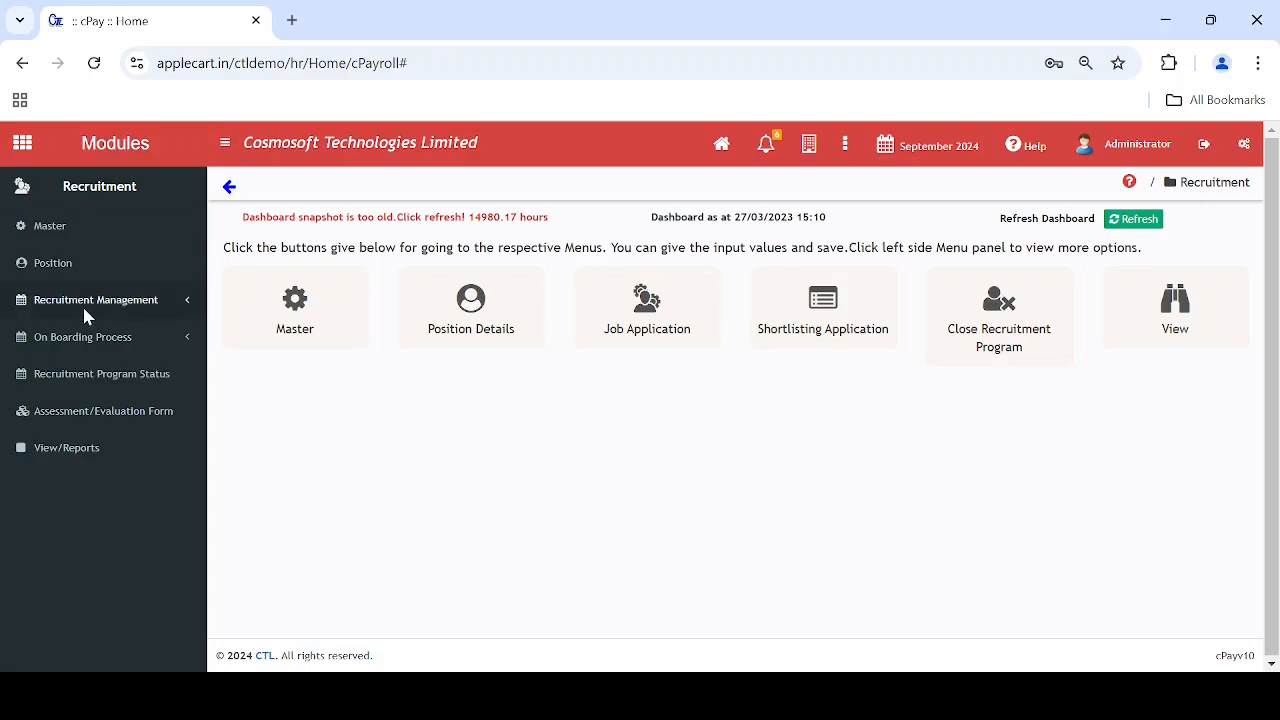
pyautogui.click(108, 299)
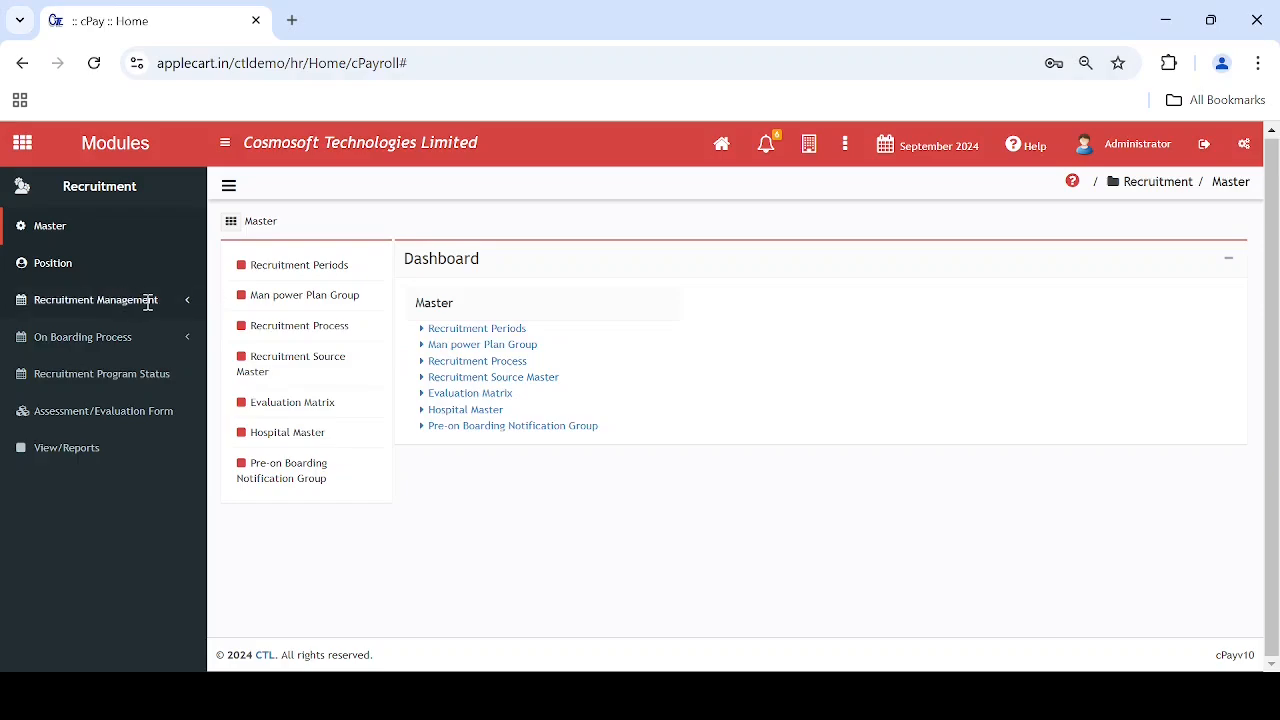
pyautogui.click(337, 265)
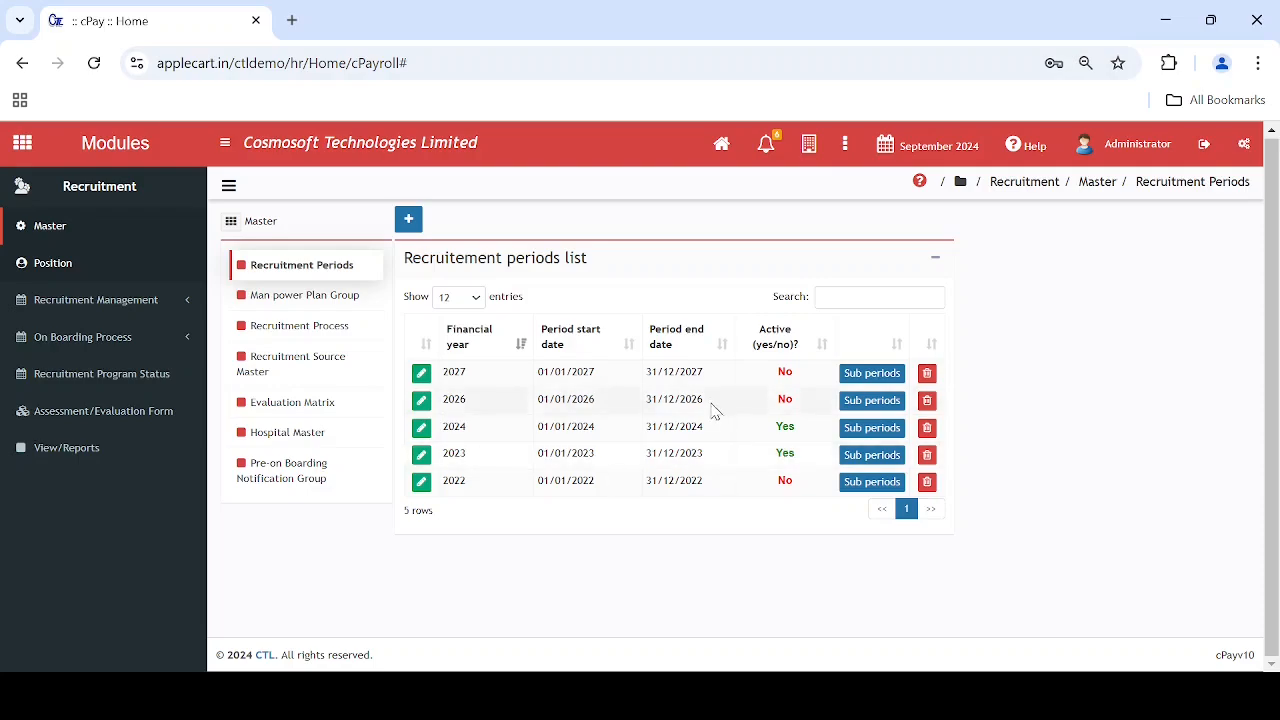
# View the sub periods of financial year 2024 and return to the recruitment periods list.
pyautogui.click(871, 430)
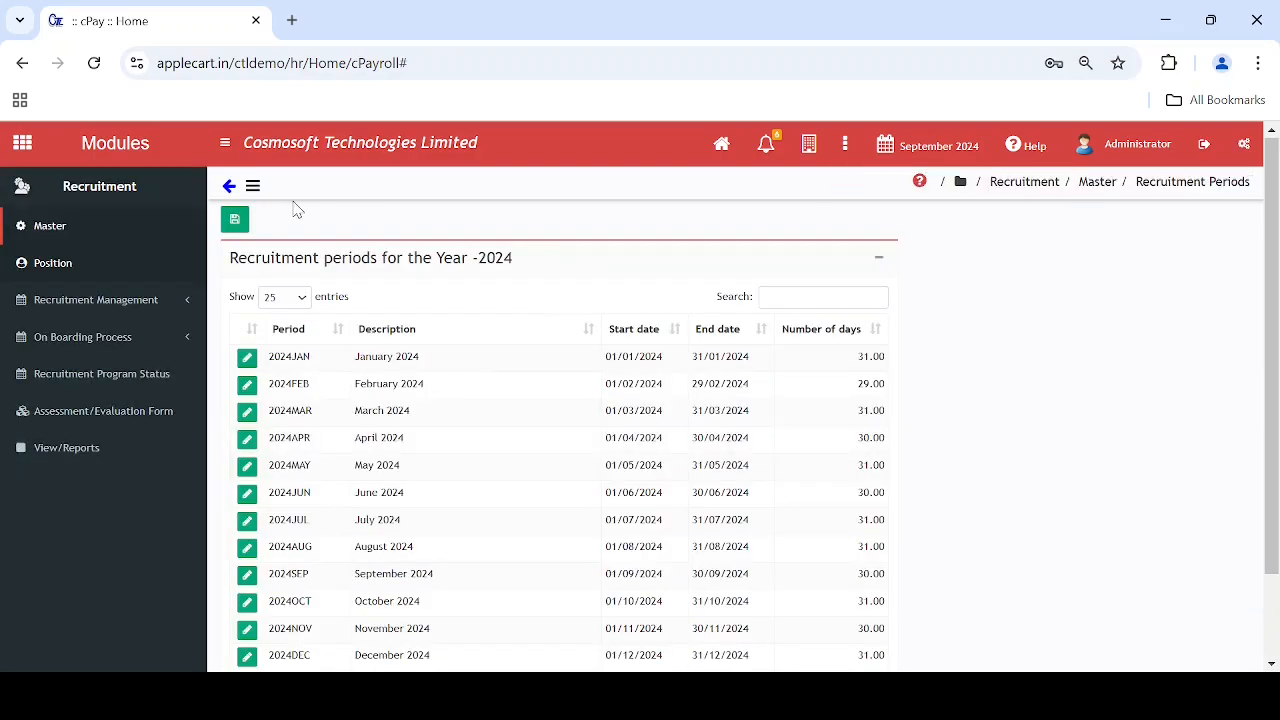
pyautogui.click(229, 186)
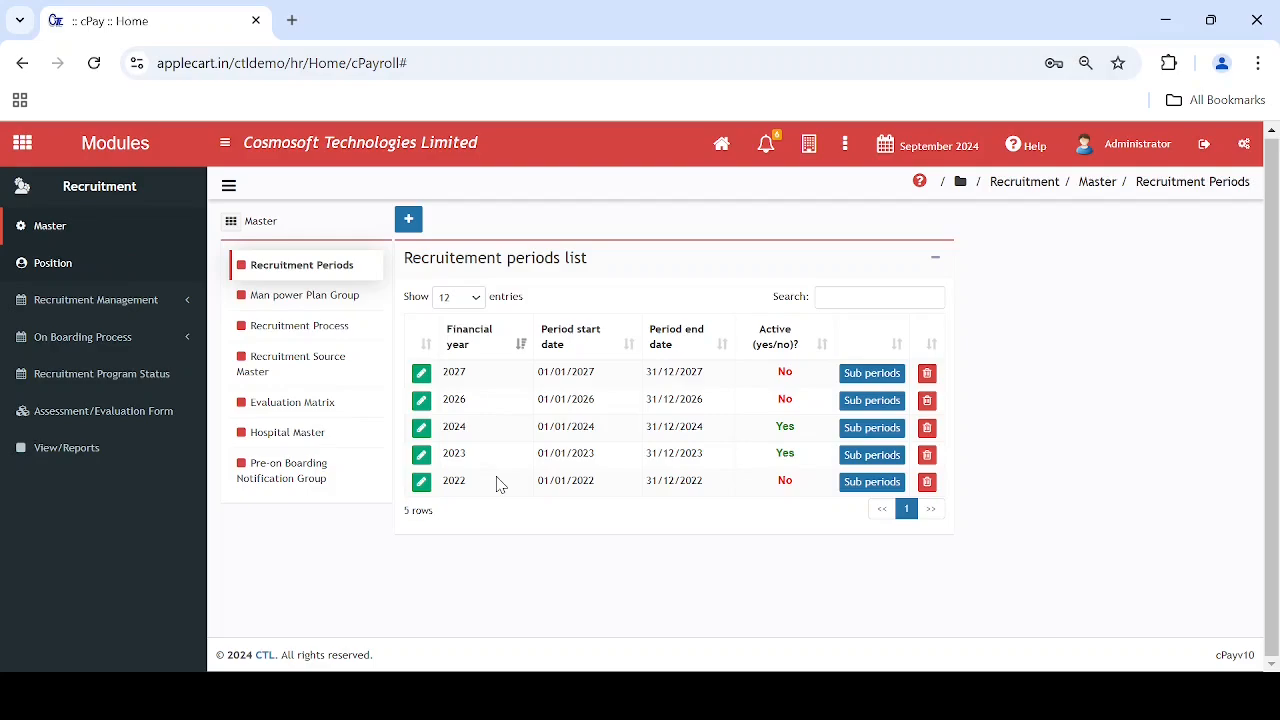
# Create and save recruitment year 2028 as an inactive calendar year, and review its monthly sub periods.
pyautogui.click(409, 222)
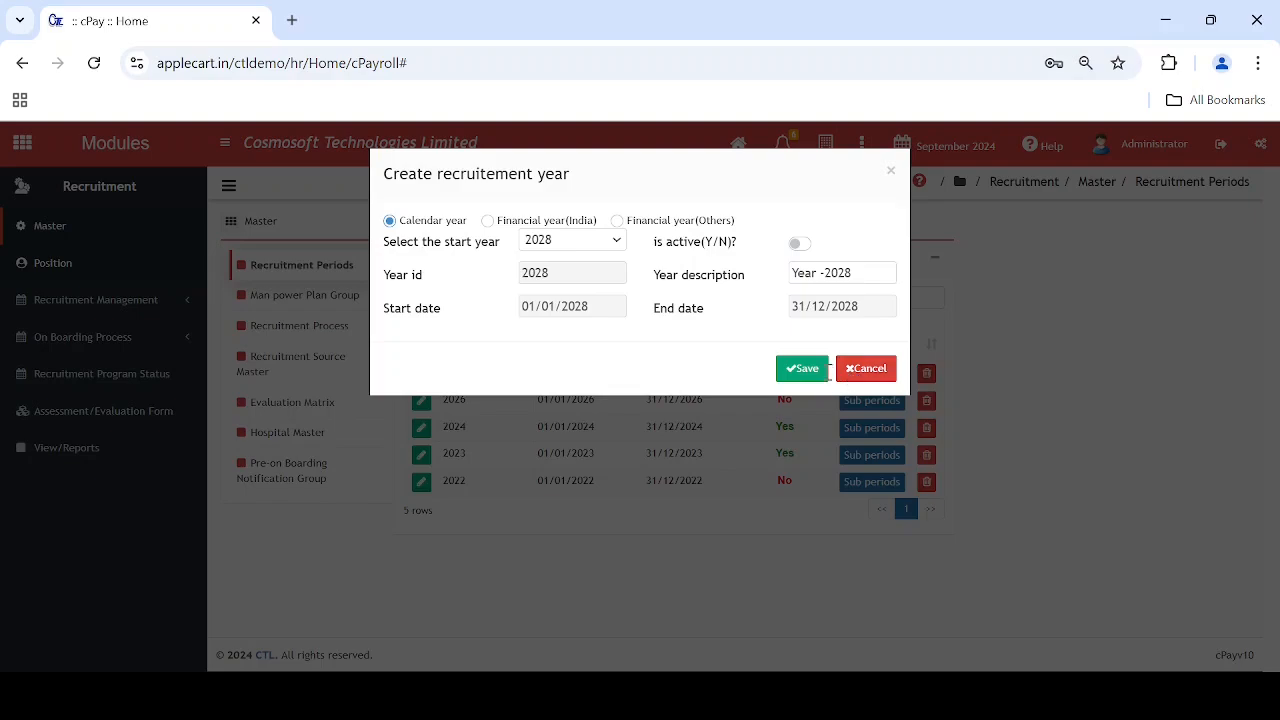
pyautogui.click(814, 381)
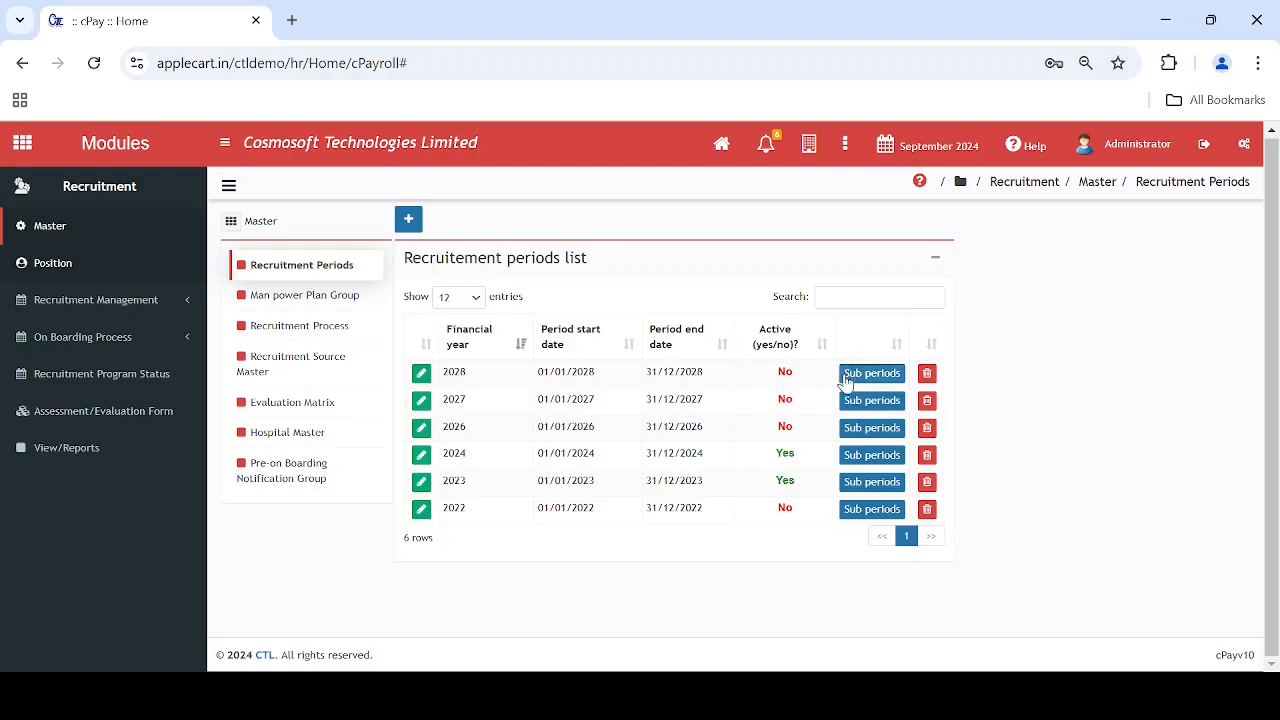
pyautogui.click(869, 380)
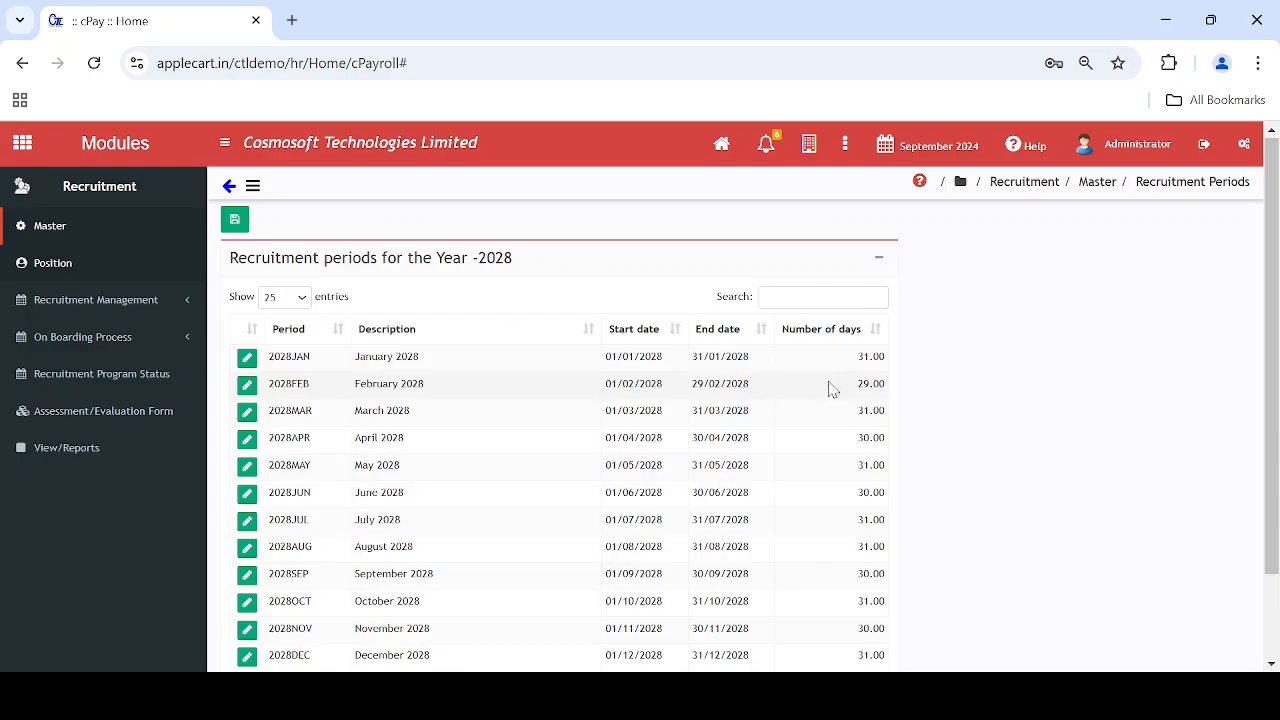
pyautogui.scroll(-2, 653, 414)
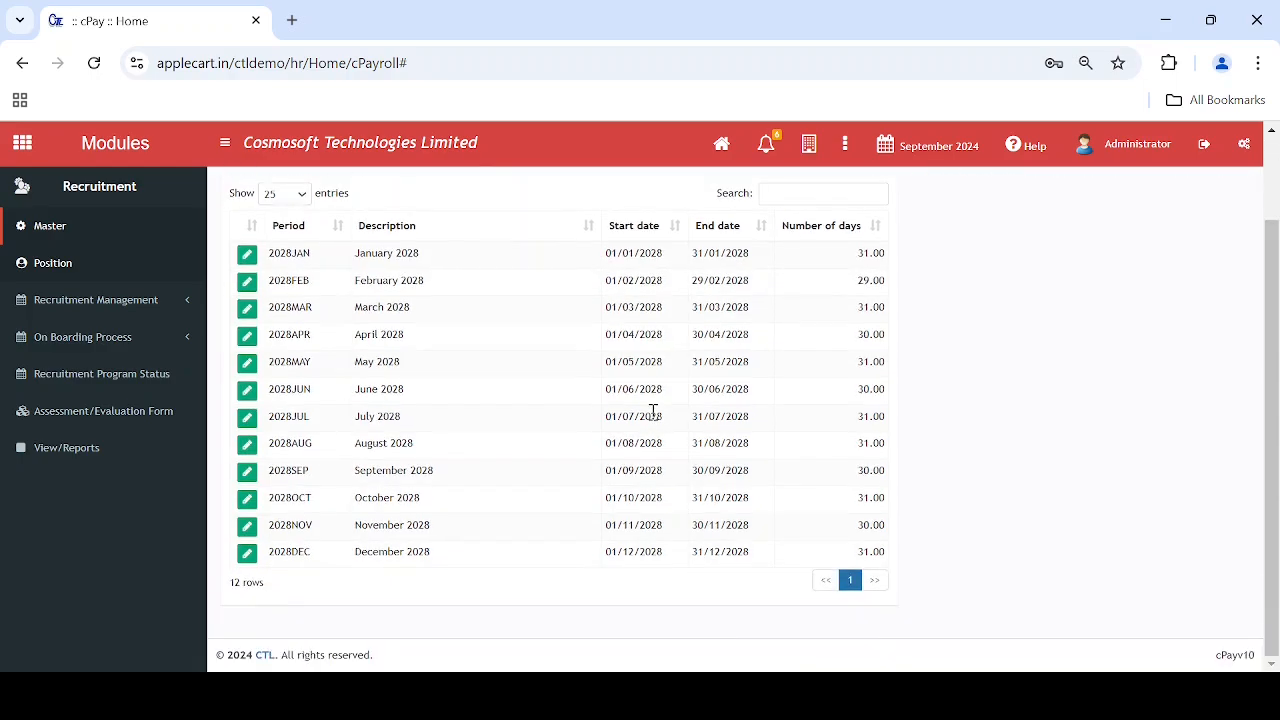
pyautogui.scroll(2, 653, 414)
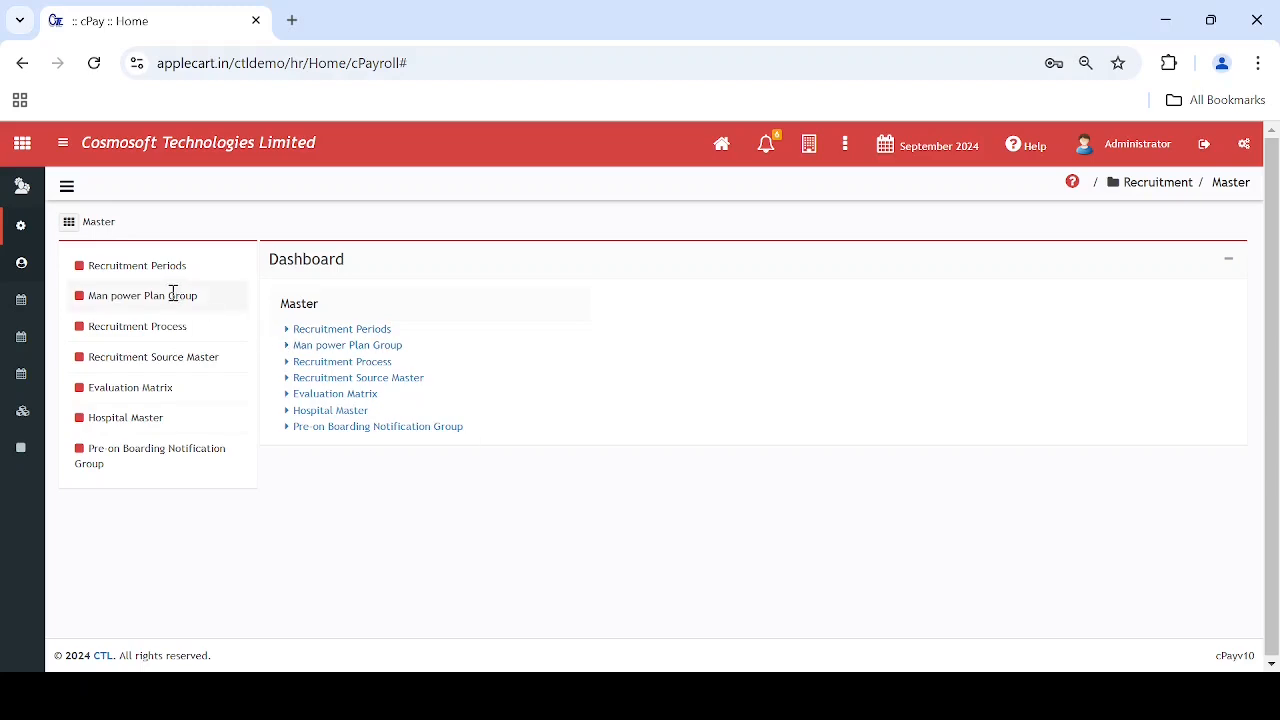
# Copy the name of the Finance group in the manpower plan group list and delete that group.
pyautogui.moveTo(88, 297); pyautogui.dragTo(212, 305)
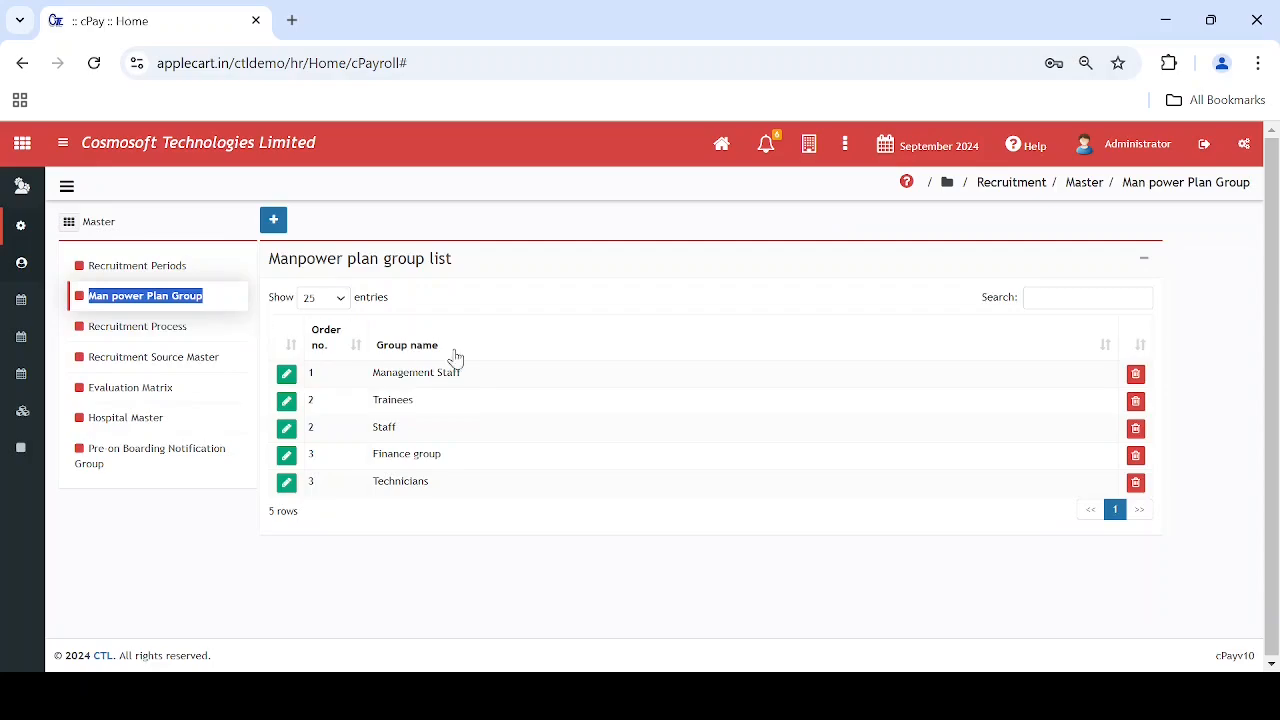
pyautogui.click(464, 455)
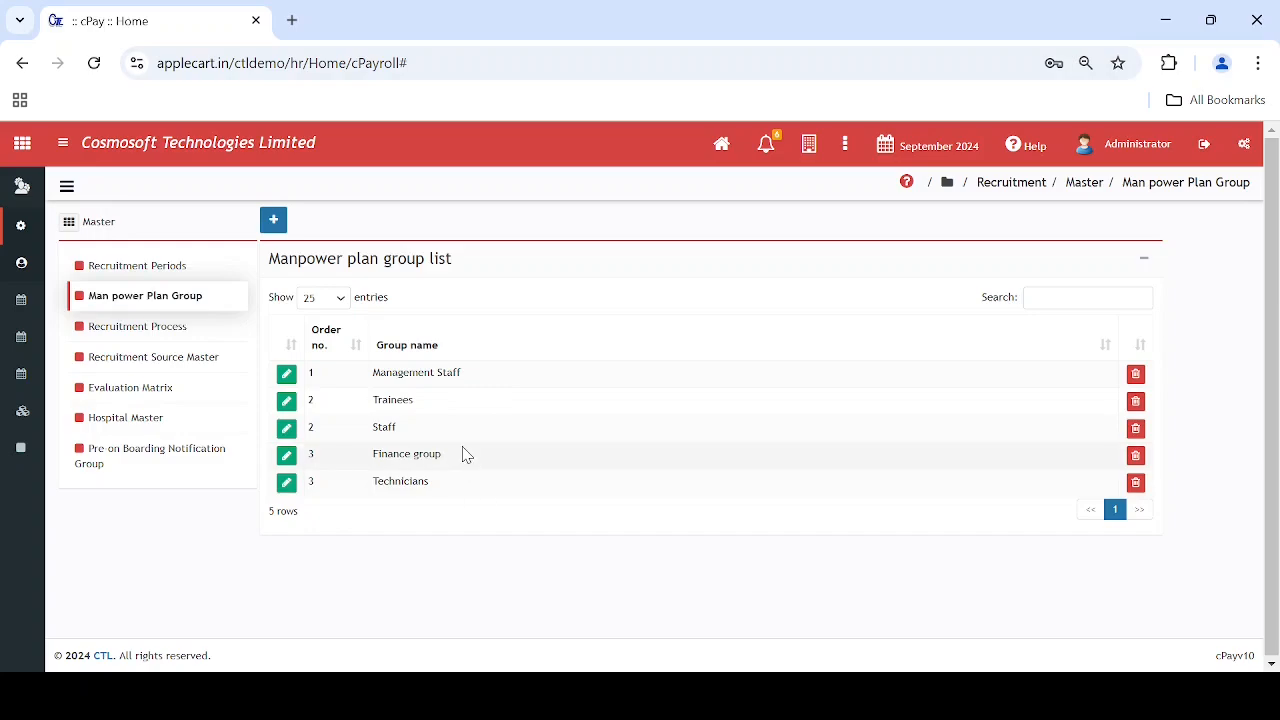
pyautogui.click(448, 489)
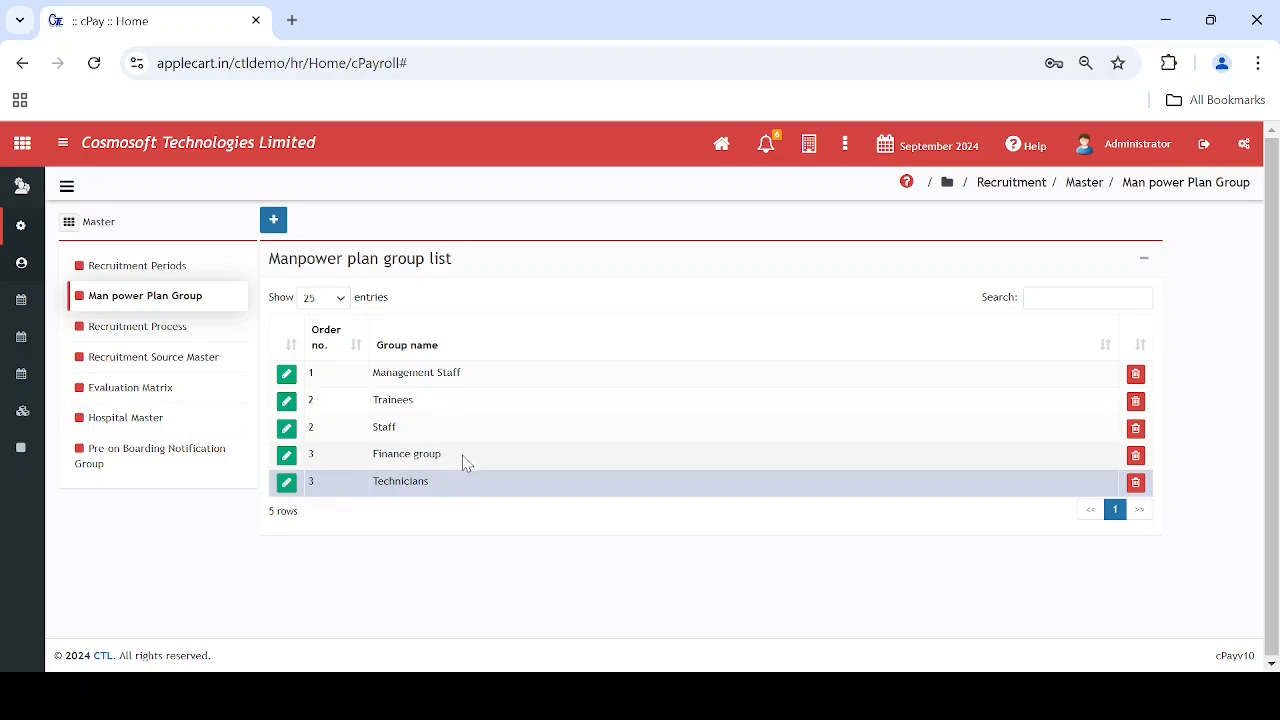
pyautogui.moveTo(465, 462); pyautogui.dragTo(366, 457)
pyautogui.hotkey('ctrl', 'c')
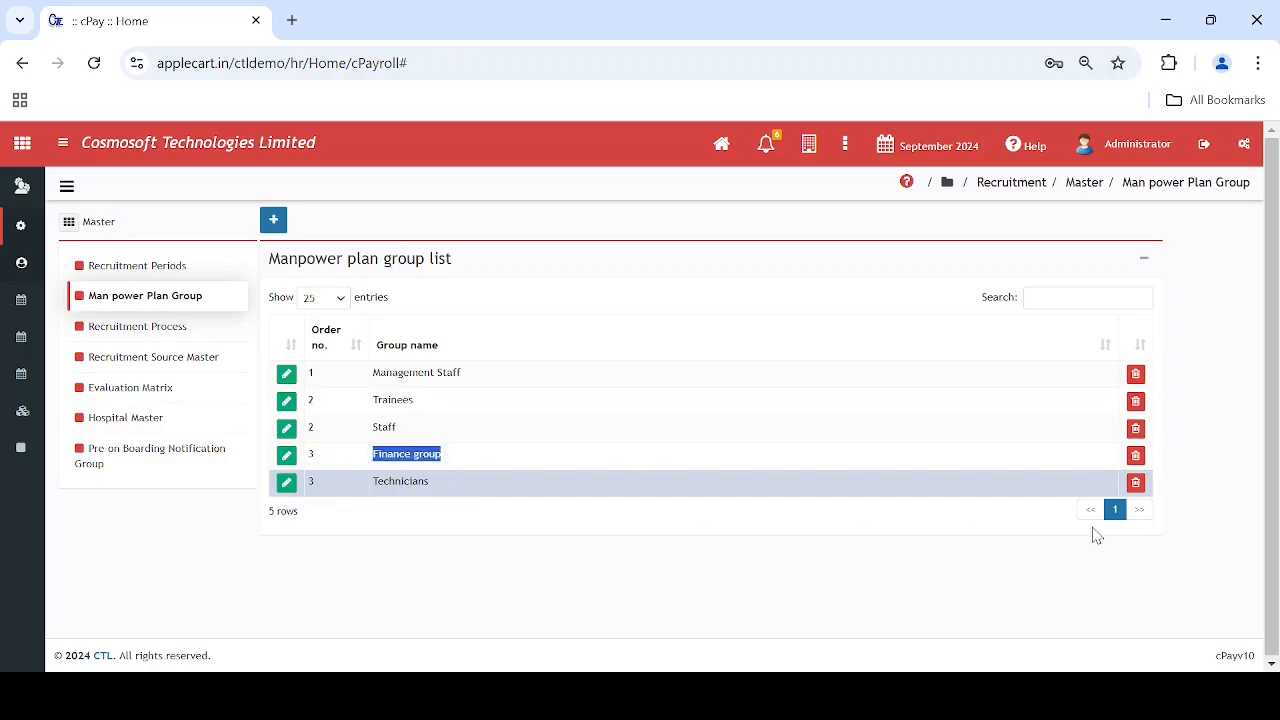
pyautogui.click(1136, 456)
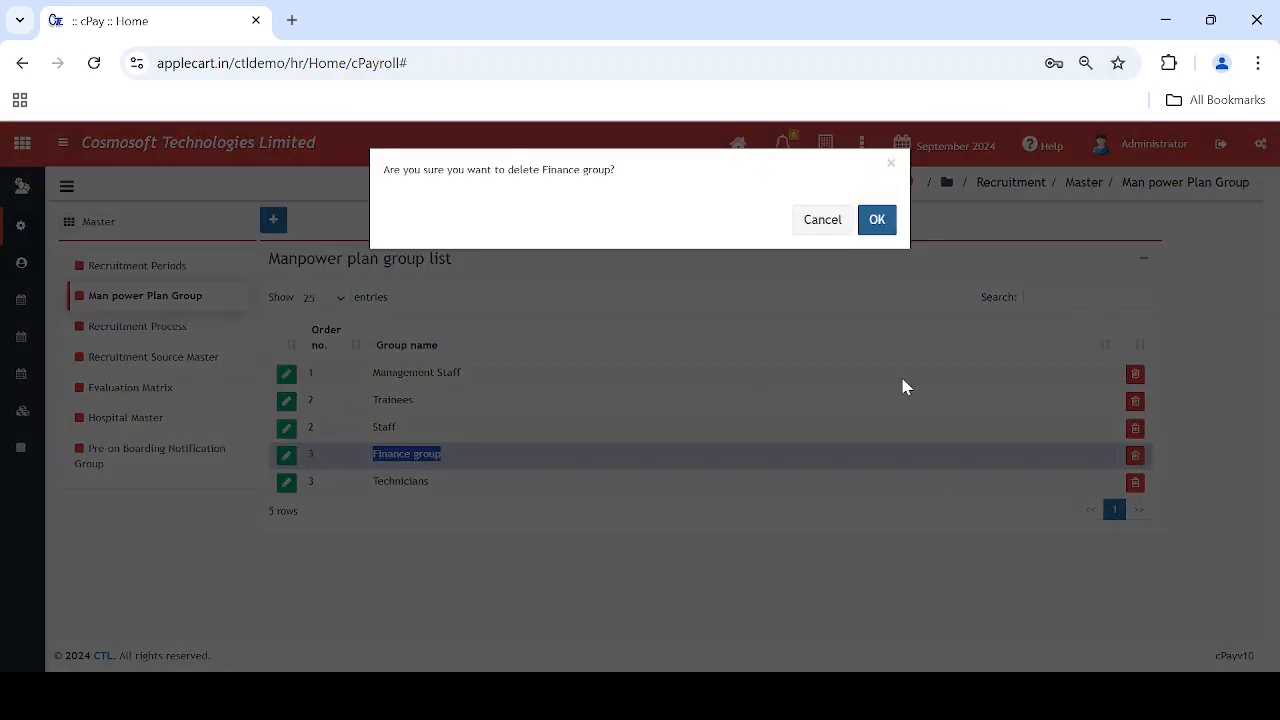
pyautogui.click(877, 219)
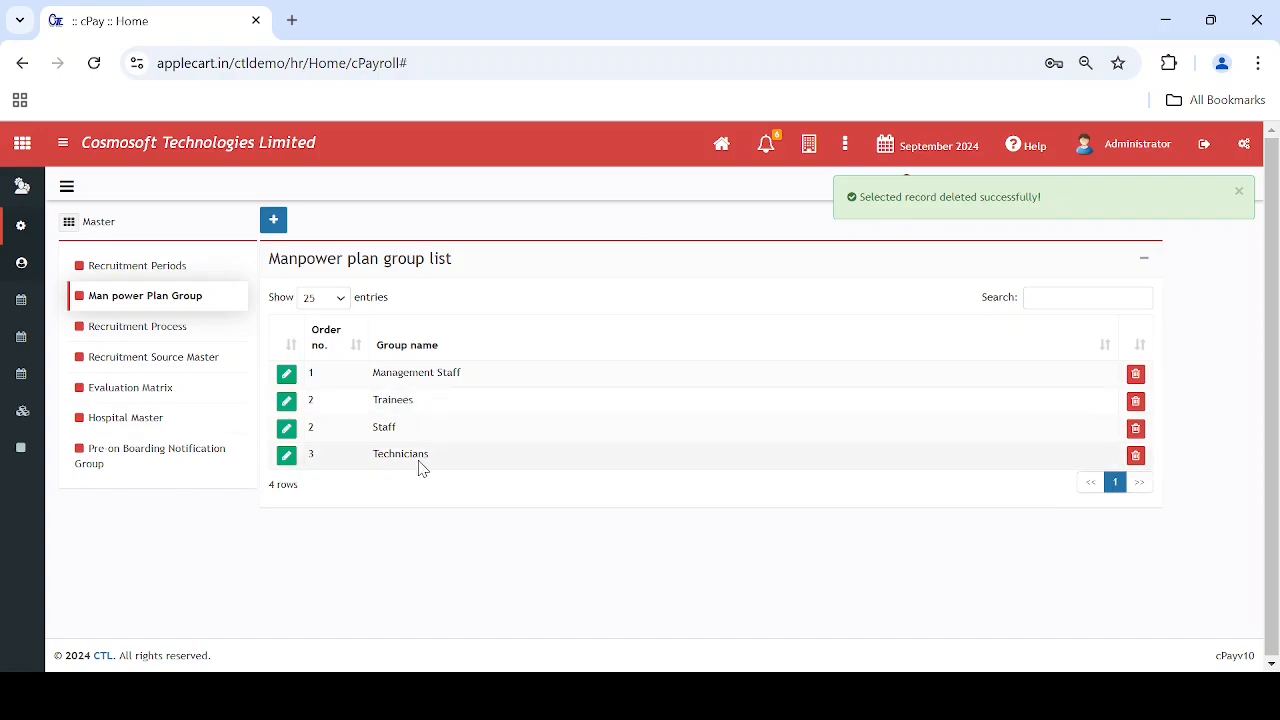
# Start a new manpower plan group named "Finance group" with order number 4.
pyautogui.click(274, 220)
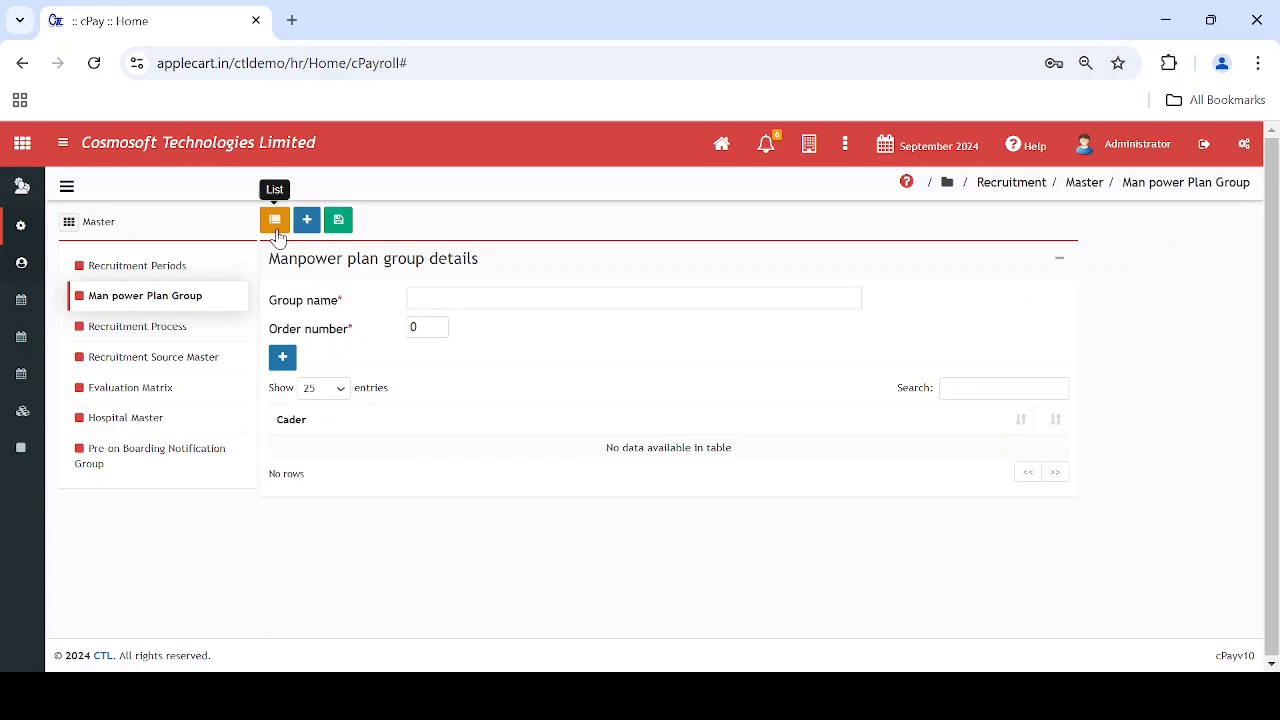
pyautogui.click(441, 299)
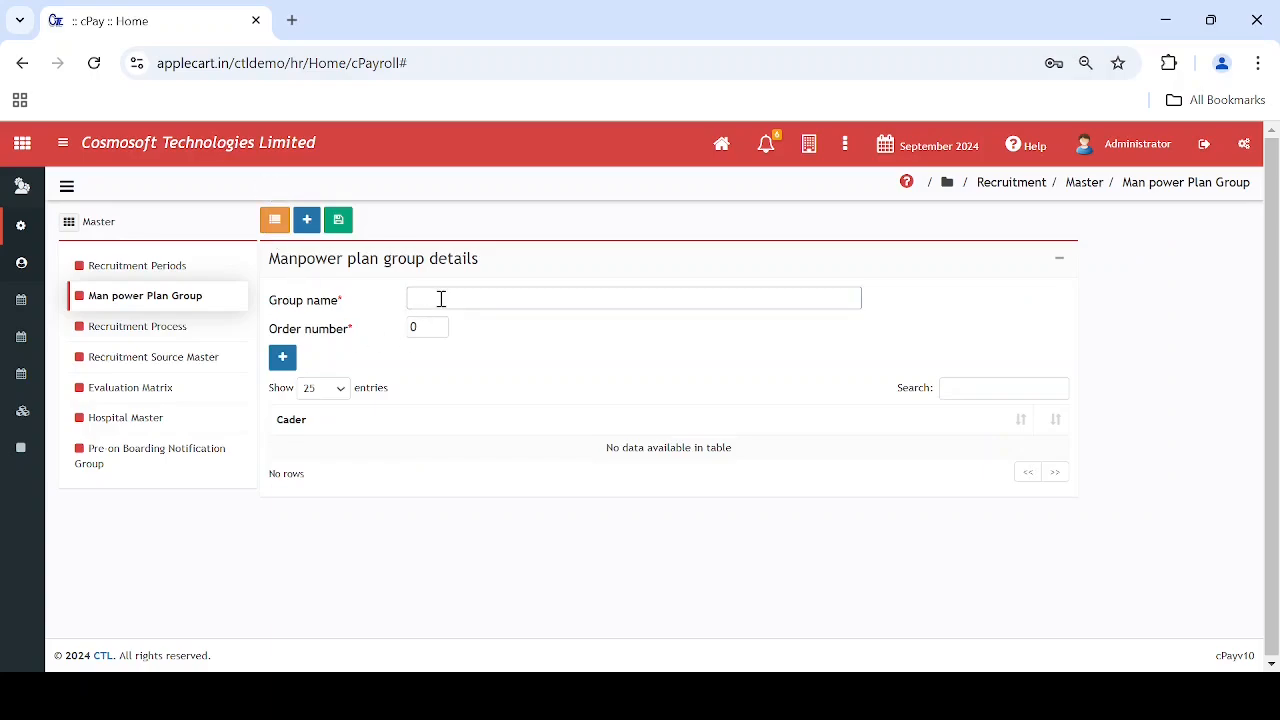
pyautogui.hotkey('ctrl', 'v')
pyautogui.moveTo(426, 325); pyautogui.dragTo(395, 332)
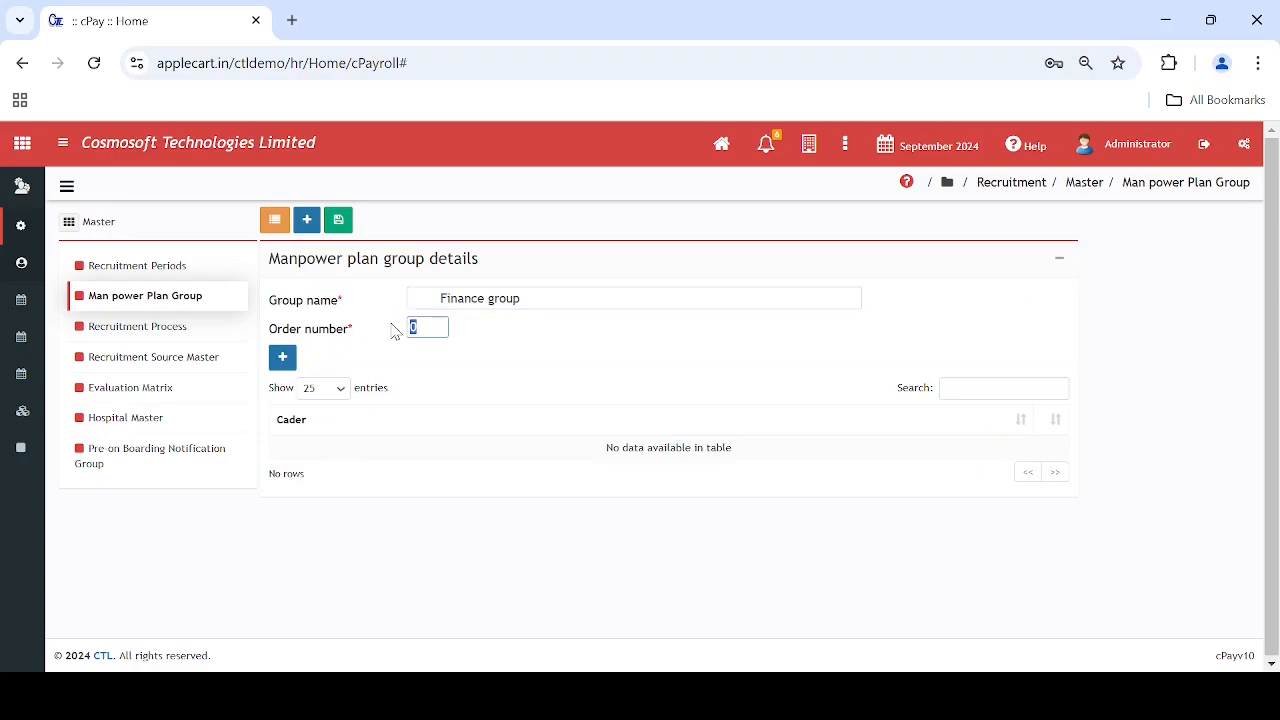
pyautogui.write('4')
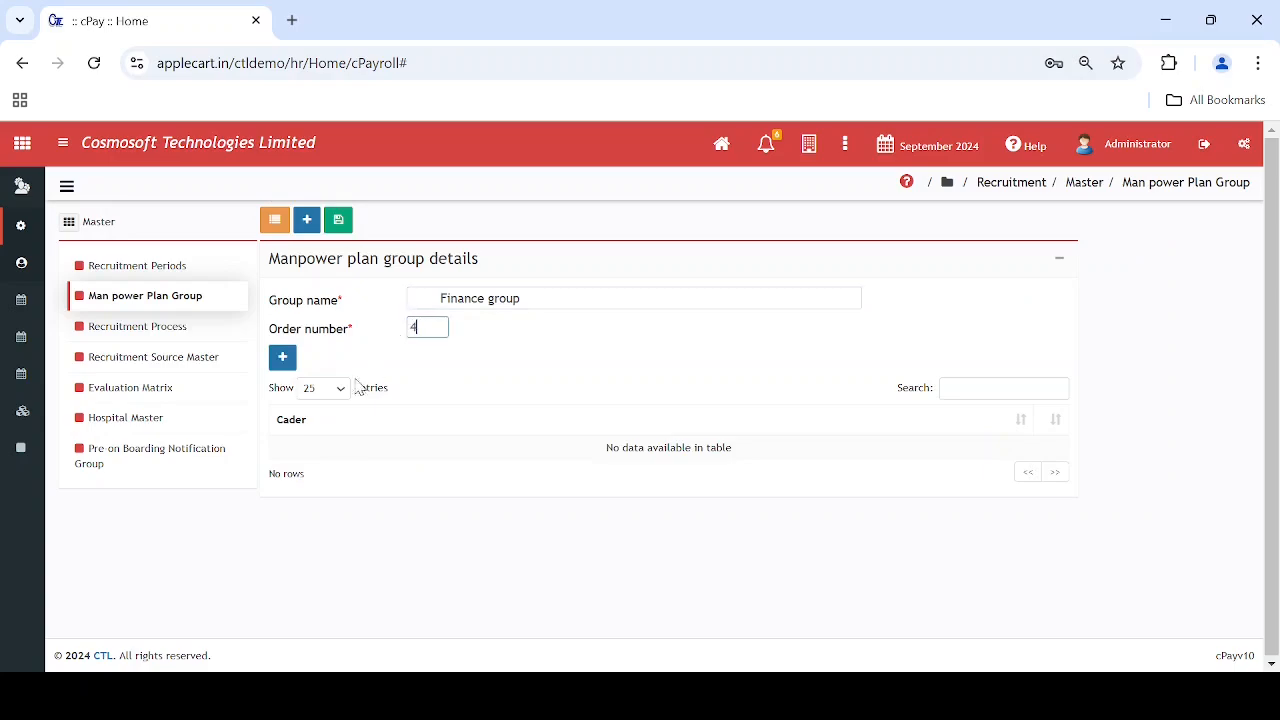
# Add the Technician and Diploma Engineer Trainee cadres to the new Finance group and save it.
pyautogui.click(285, 362)
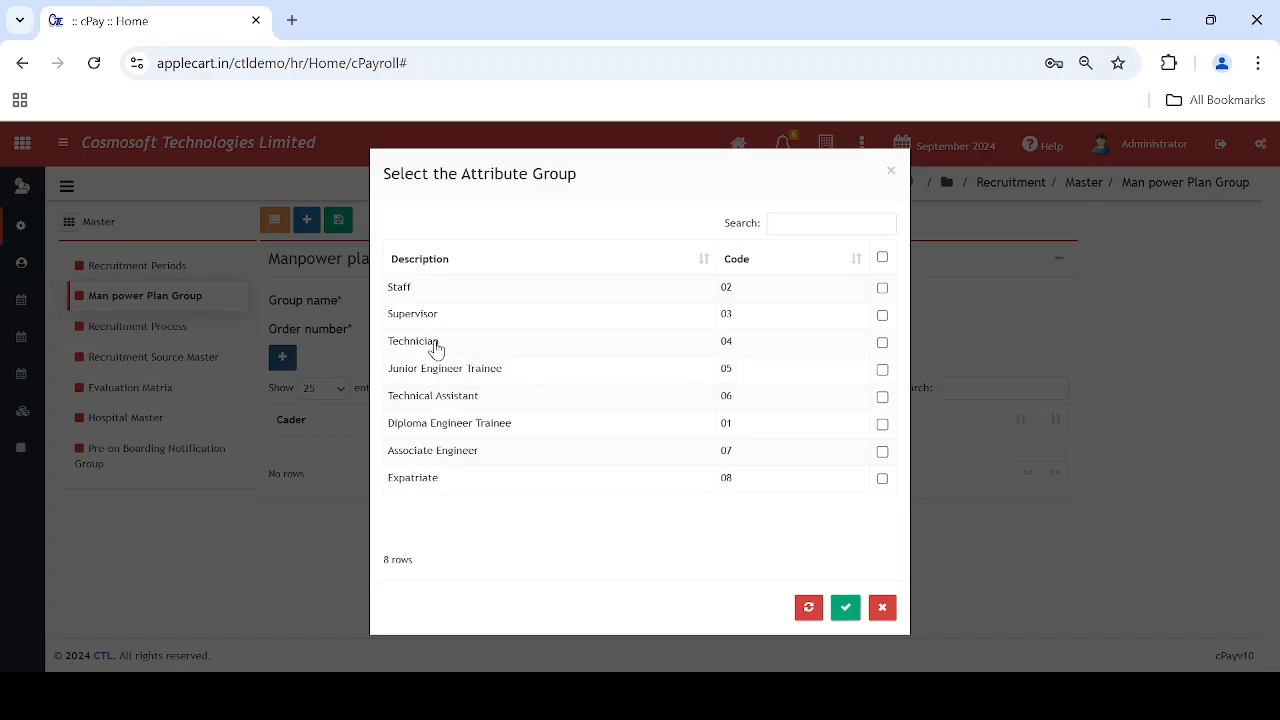
pyautogui.doubleClick(436, 345)
pyautogui.click(282, 358)
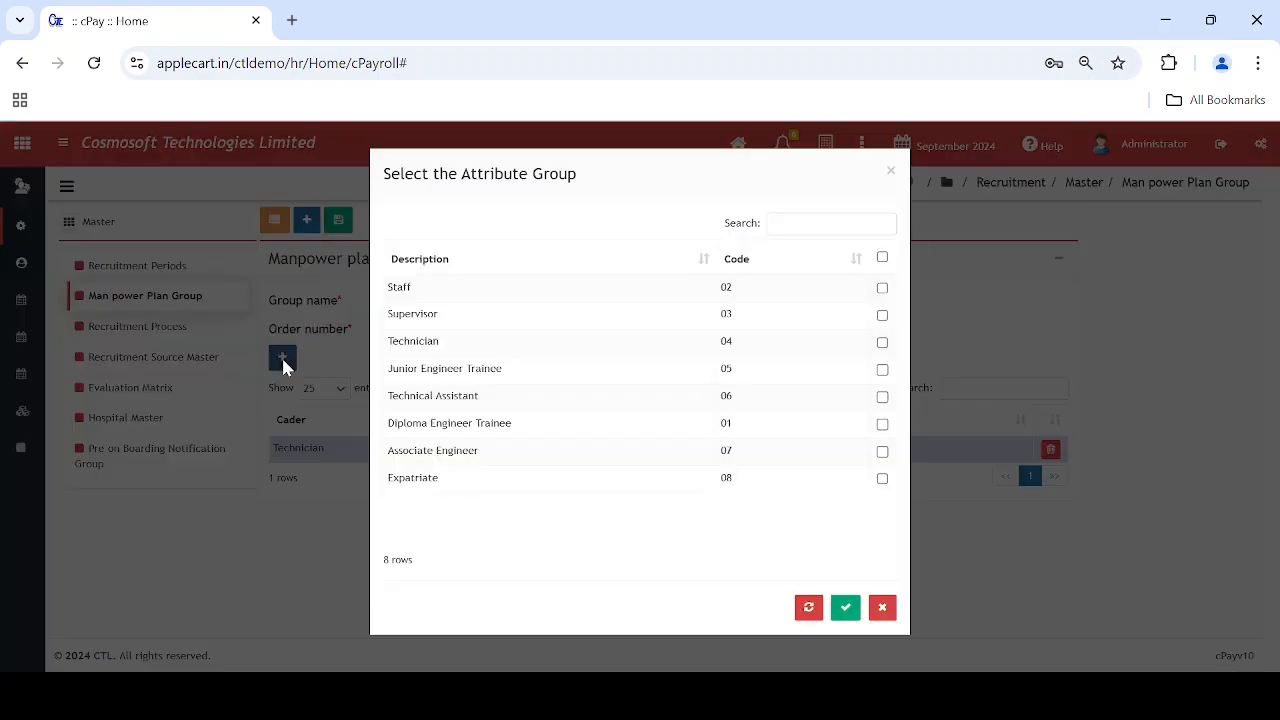
pyautogui.doubleClick(410, 425)
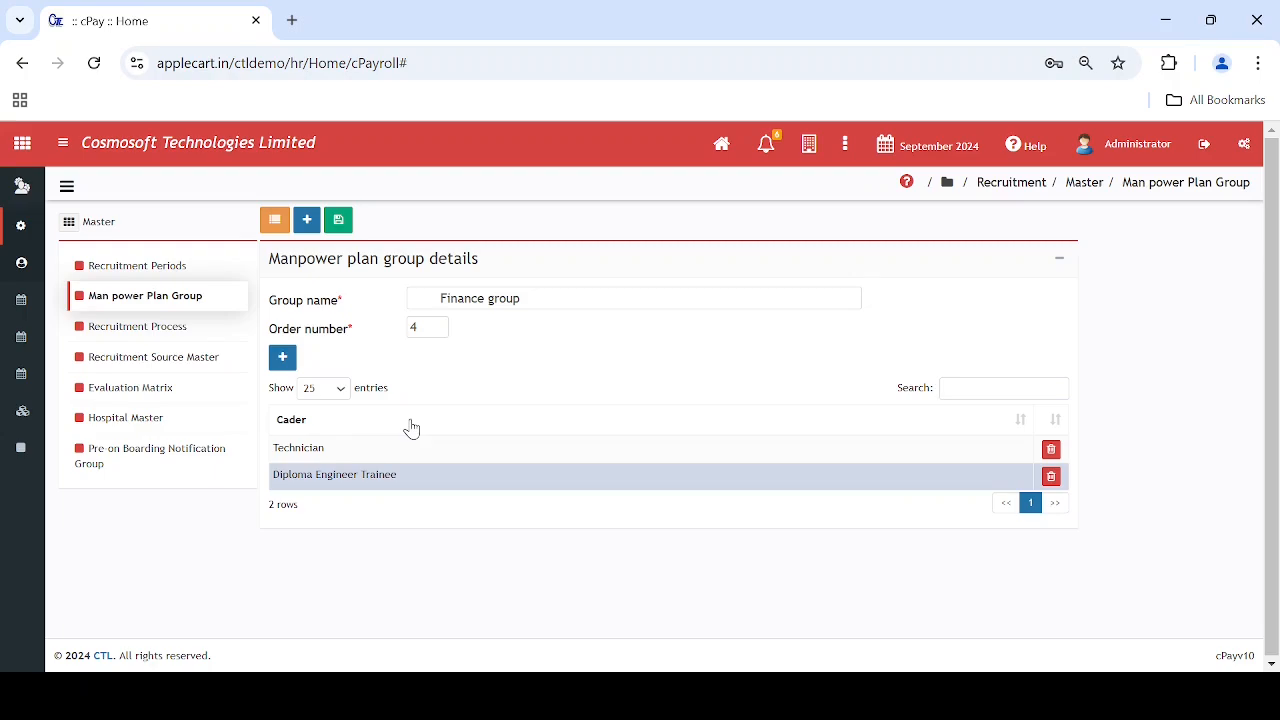
pyautogui.click(342, 228)
pyautogui.click(277, 222)
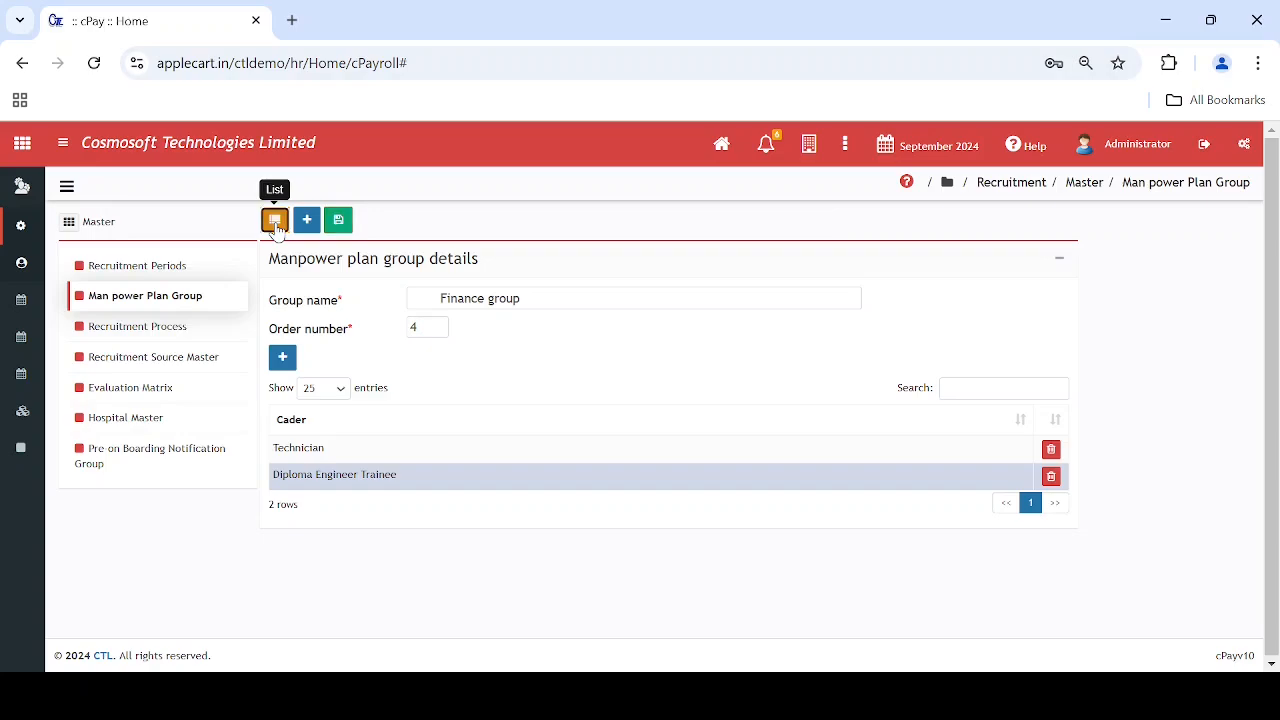
# Add a blank source row in the Recruitment Source Master and delete it again.
pyautogui.click(202, 355)
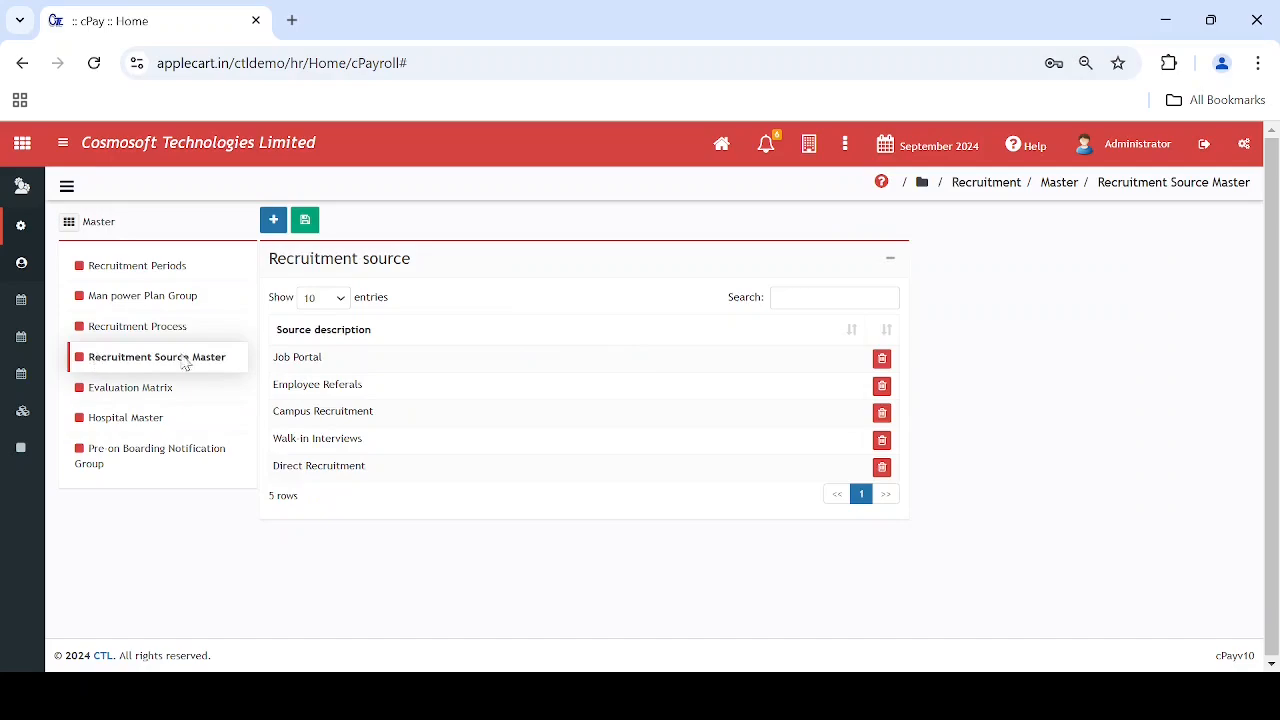
pyautogui.click(273, 219)
pyautogui.click(351, 491)
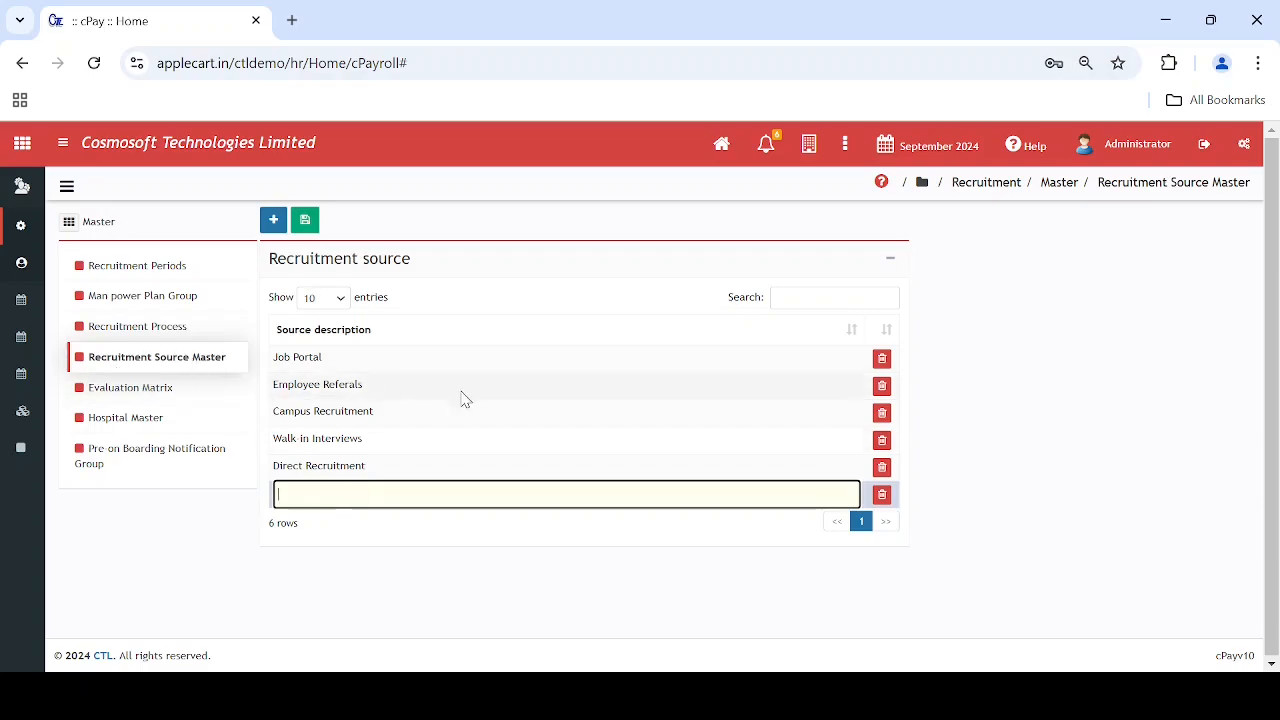
pyautogui.click(362, 466)
pyautogui.click(881, 497)
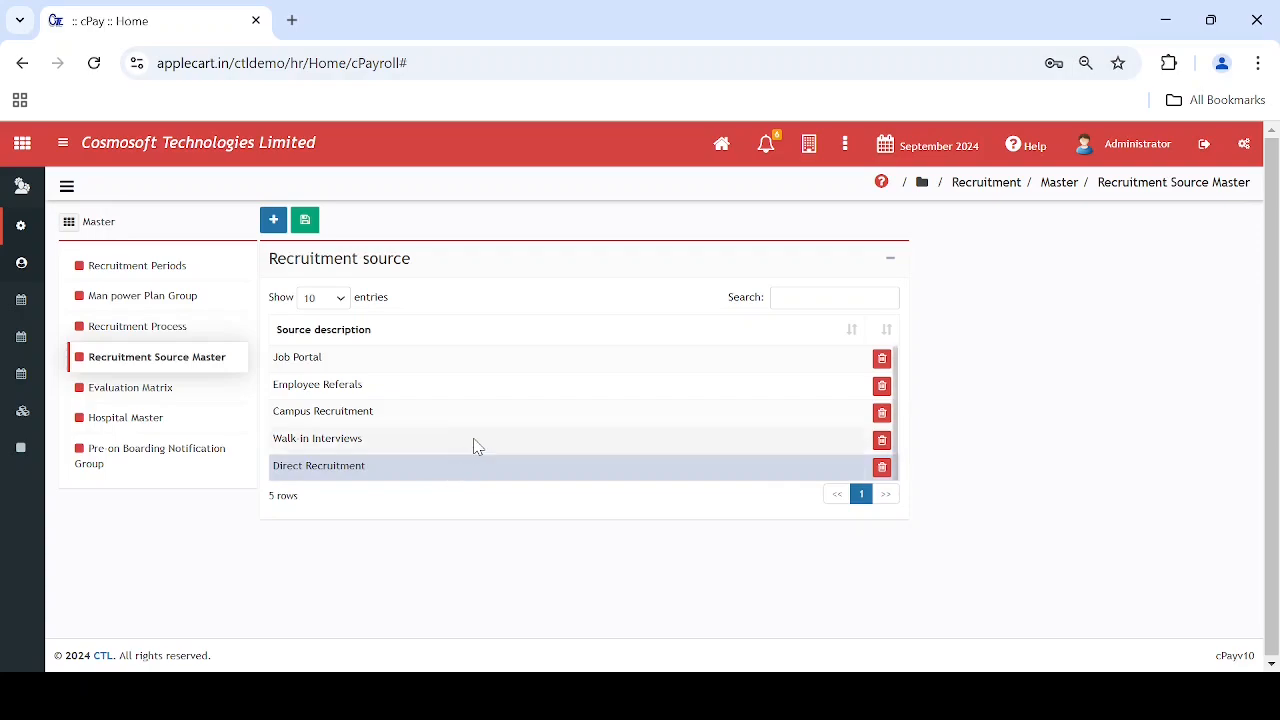
# Open the Evaluation Matrix master and examine its evaluation codes, descriptions and evaluation types.
pyautogui.click(157, 389)
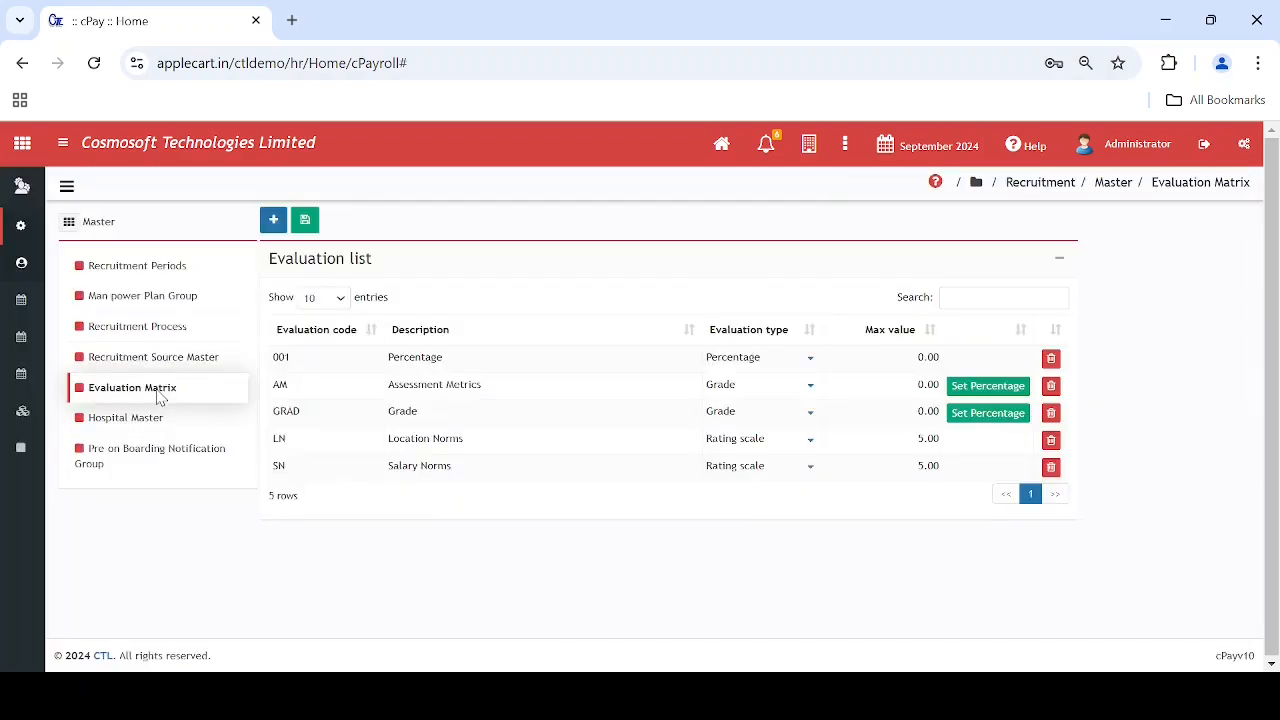
pyautogui.moveTo(180, 391); pyautogui.dragTo(97, 391)
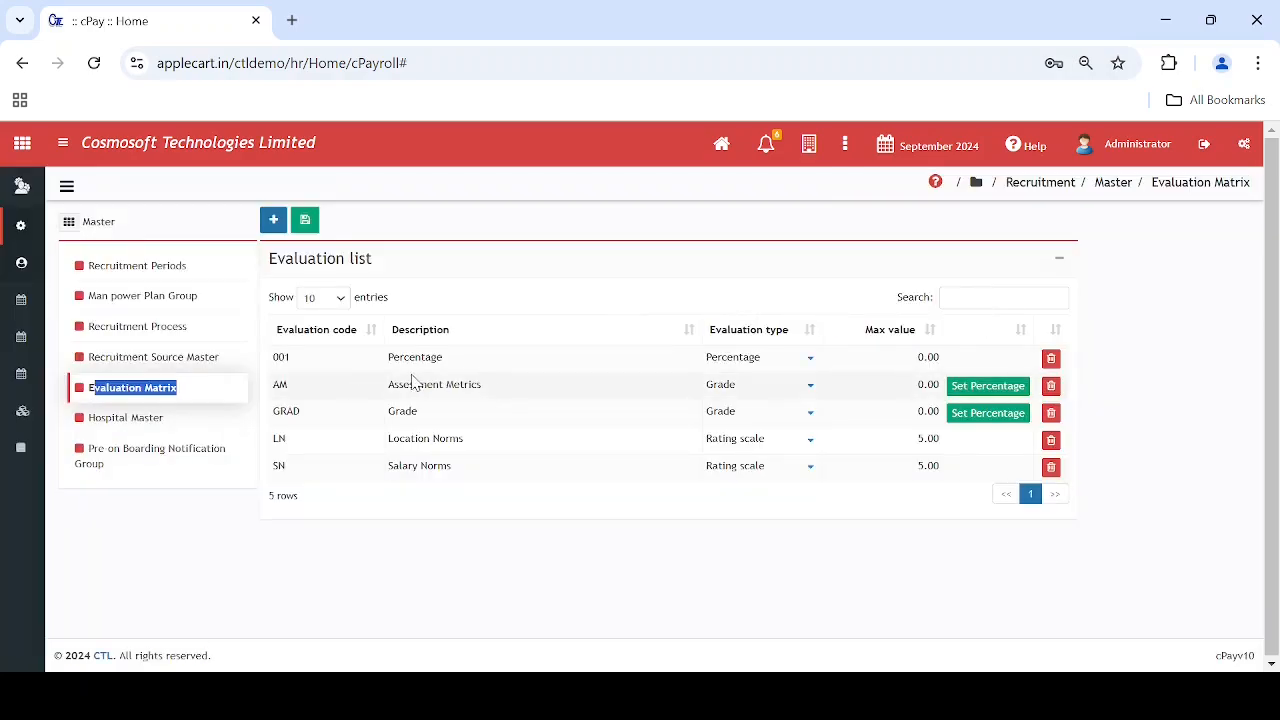
pyautogui.click(413, 413)
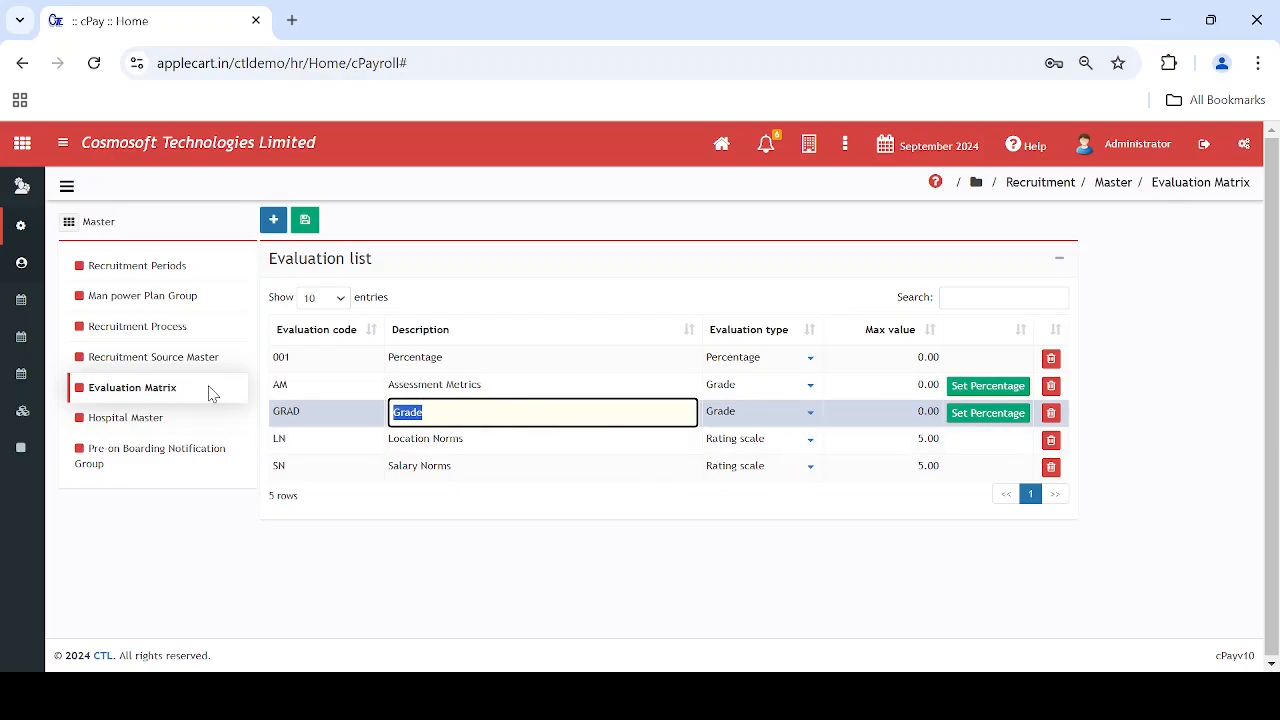
pyautogui.moveTo(206, 394); pyautogui.dragTo(95, 392)
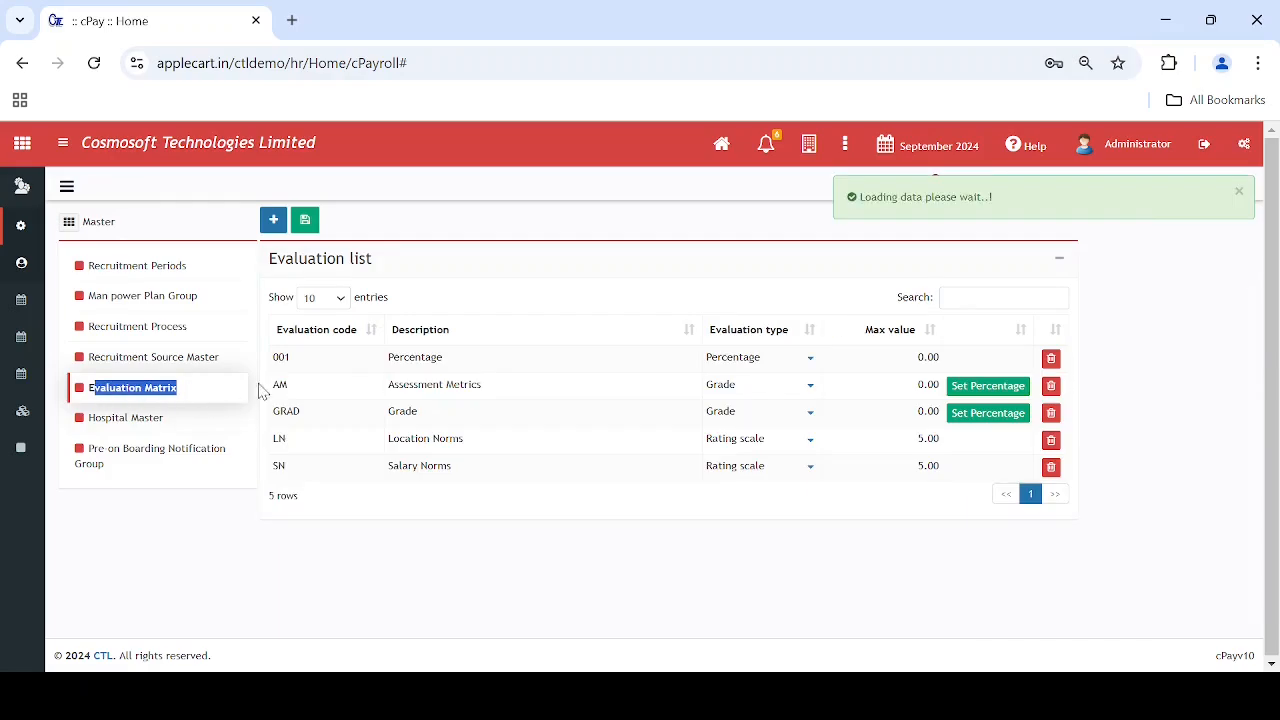
# Add a blank evaluation row to the Evaluation Matrix and delete it again.
pyautogui.click(271, 218)
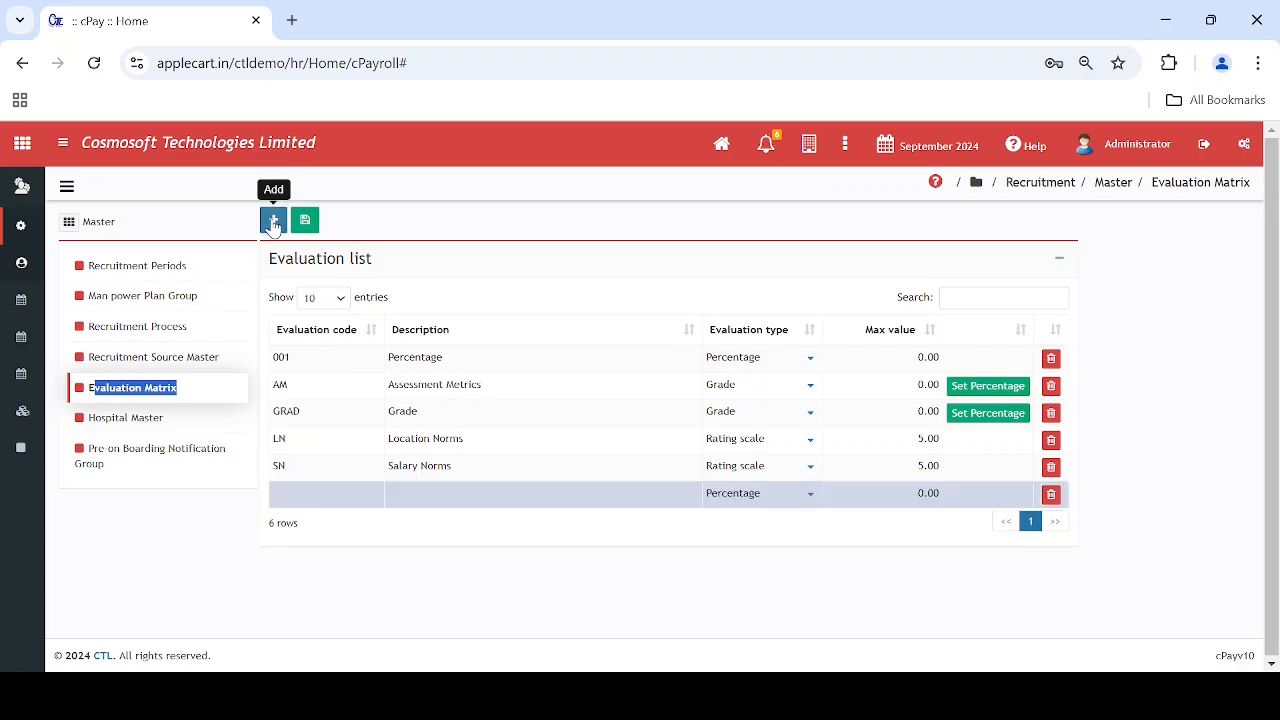
pyautogui.click(572, 495)
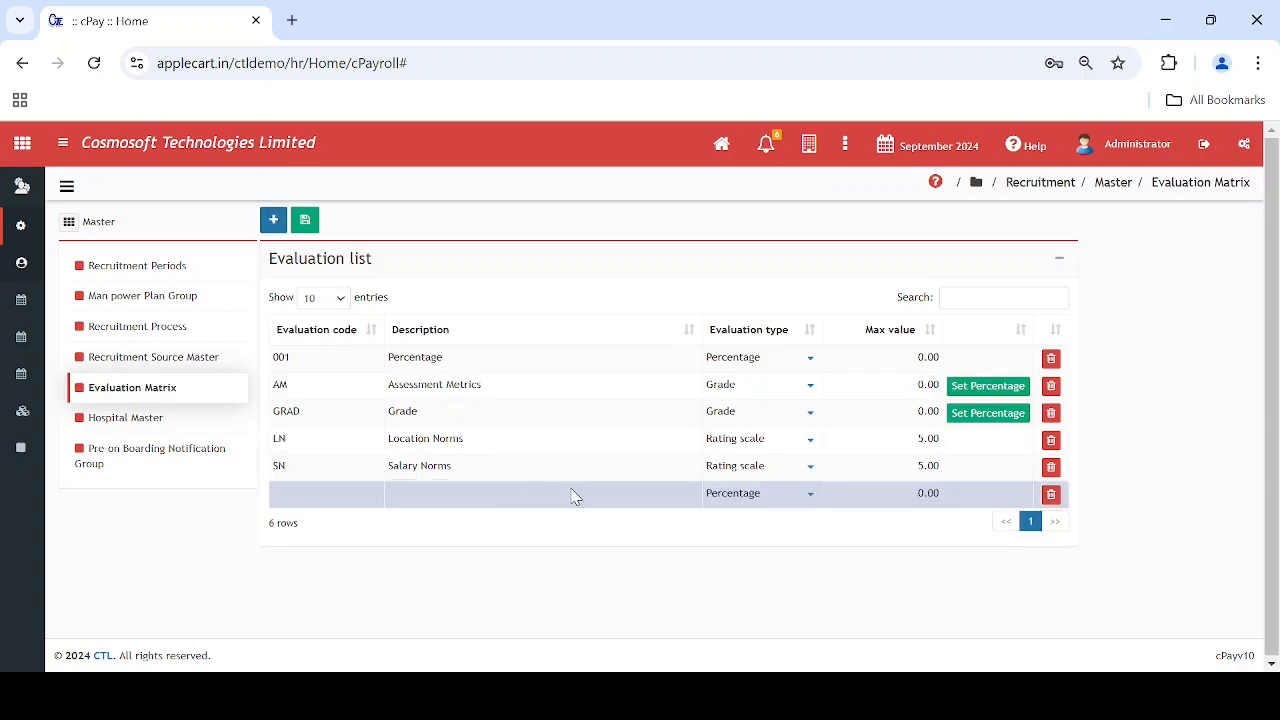
pyautogui.click(366, 497)
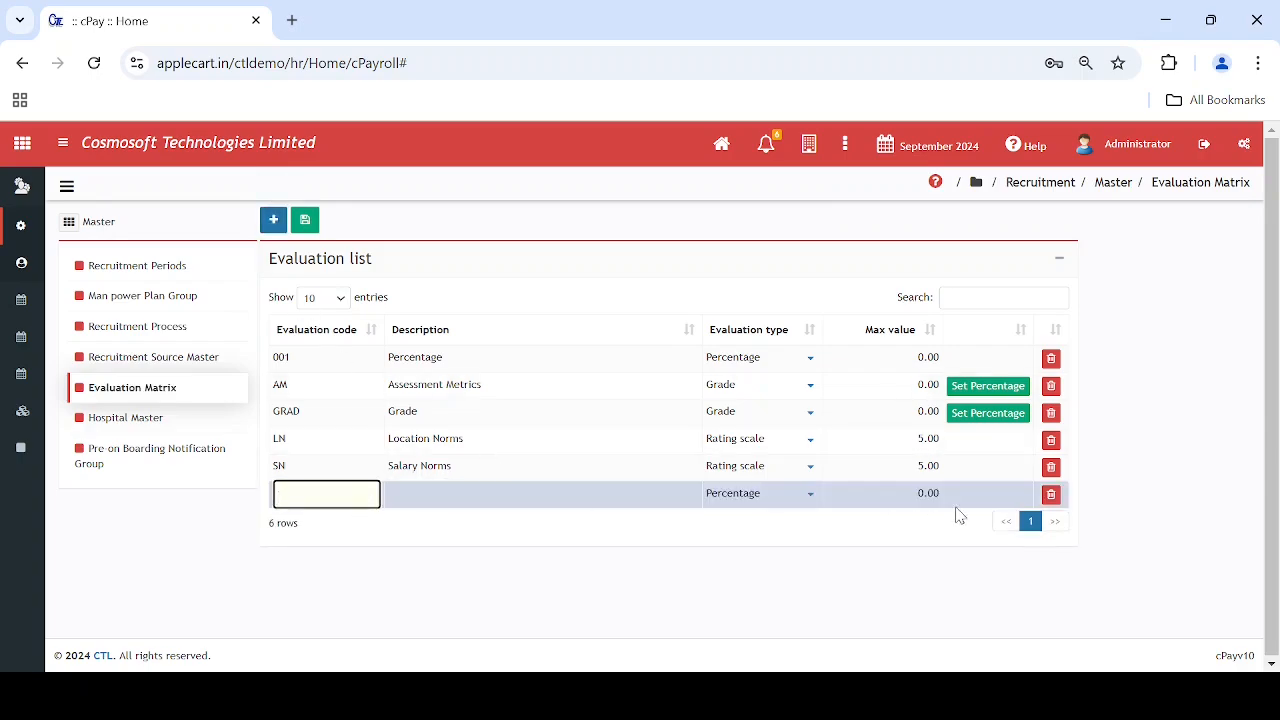
pyautogui.click(1051, 494)
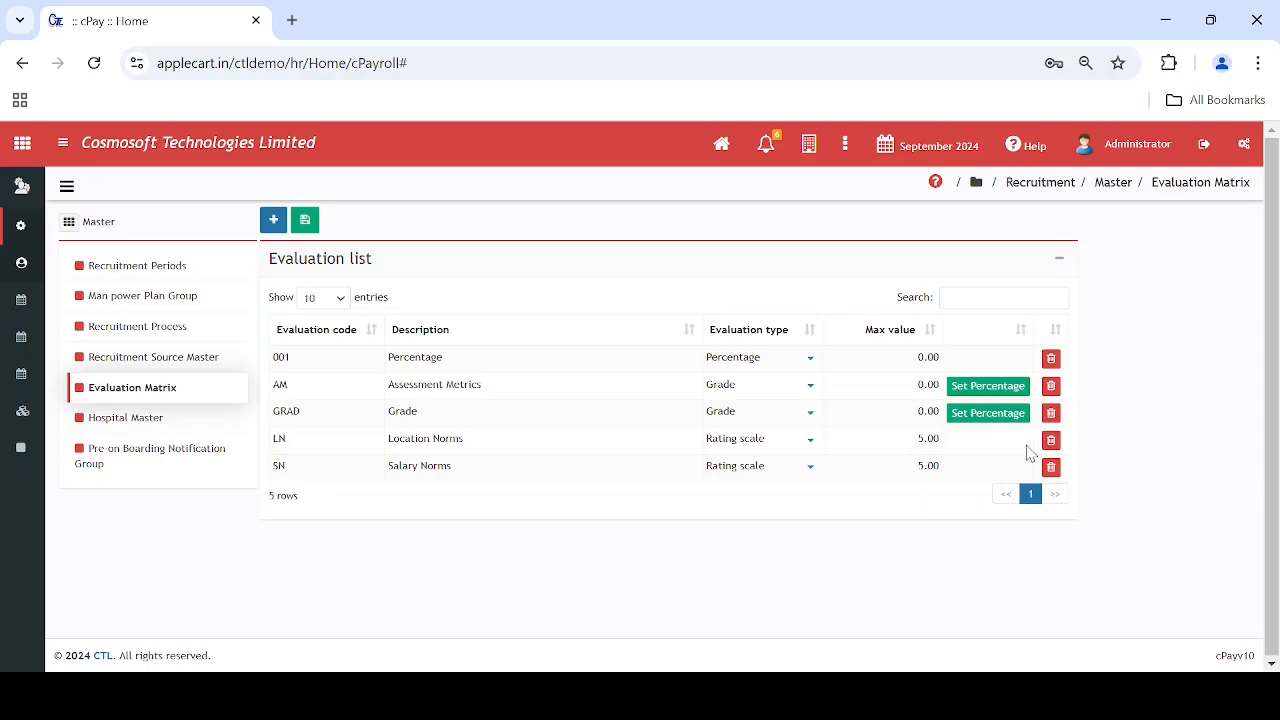
# Examine the rating codes and percentage ranges set for the Assessment Metrics evaluation, and close them without changes.
pyautogui.click(990, 387)
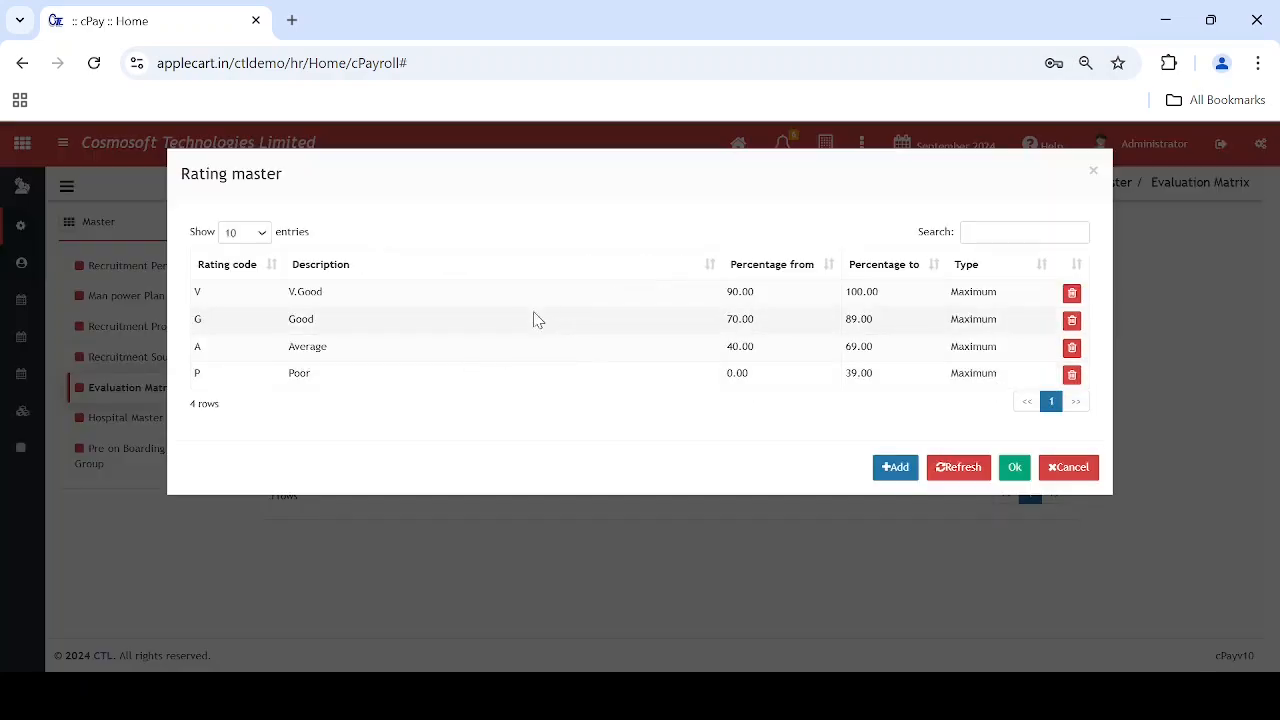
pyautogui.click(1071, 468)
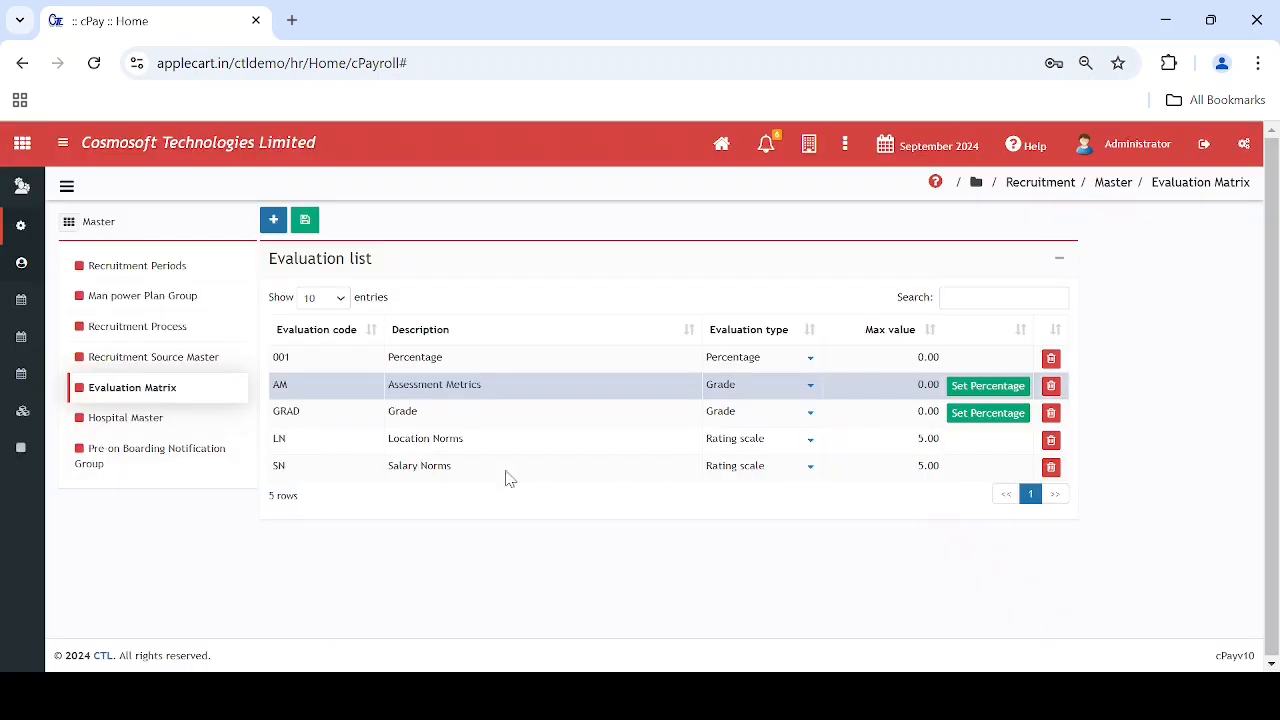
# Open the Hospital Master, add a blank hospital row and delete it again.
pyautogui.click(100, 415)
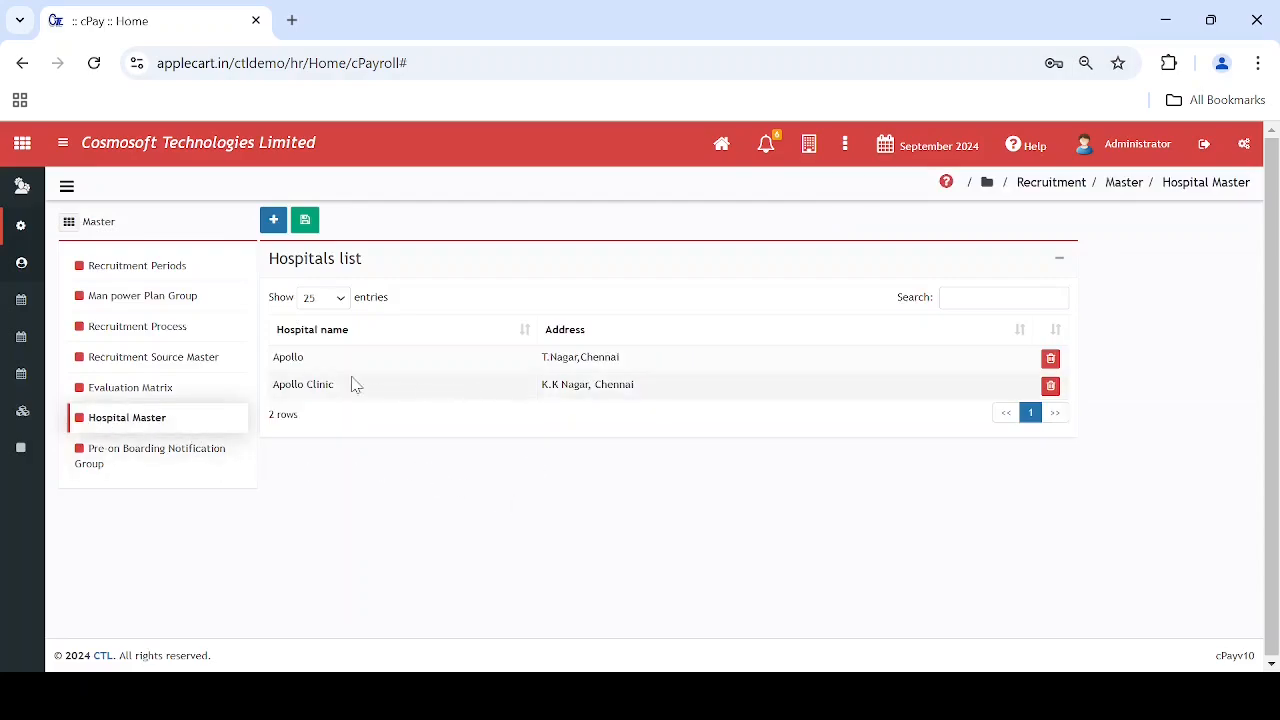
pyautogui.click(273, 220)
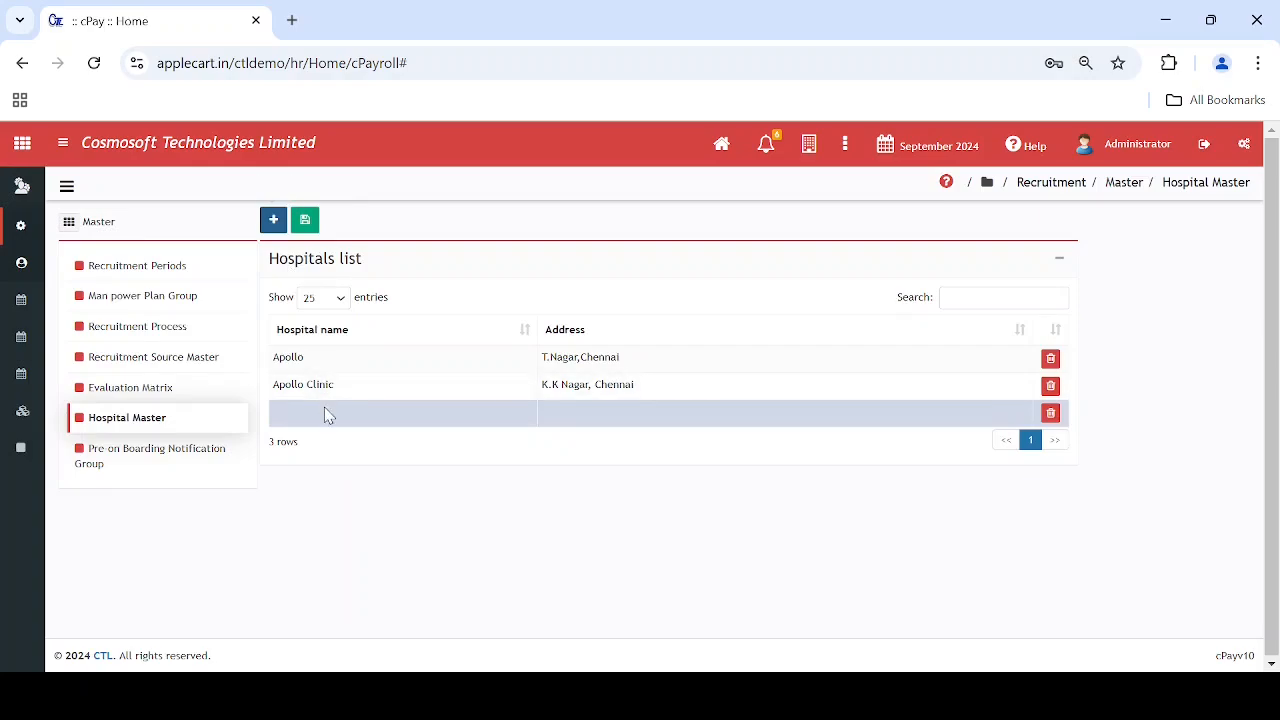
pyautogui.click(325, 411)
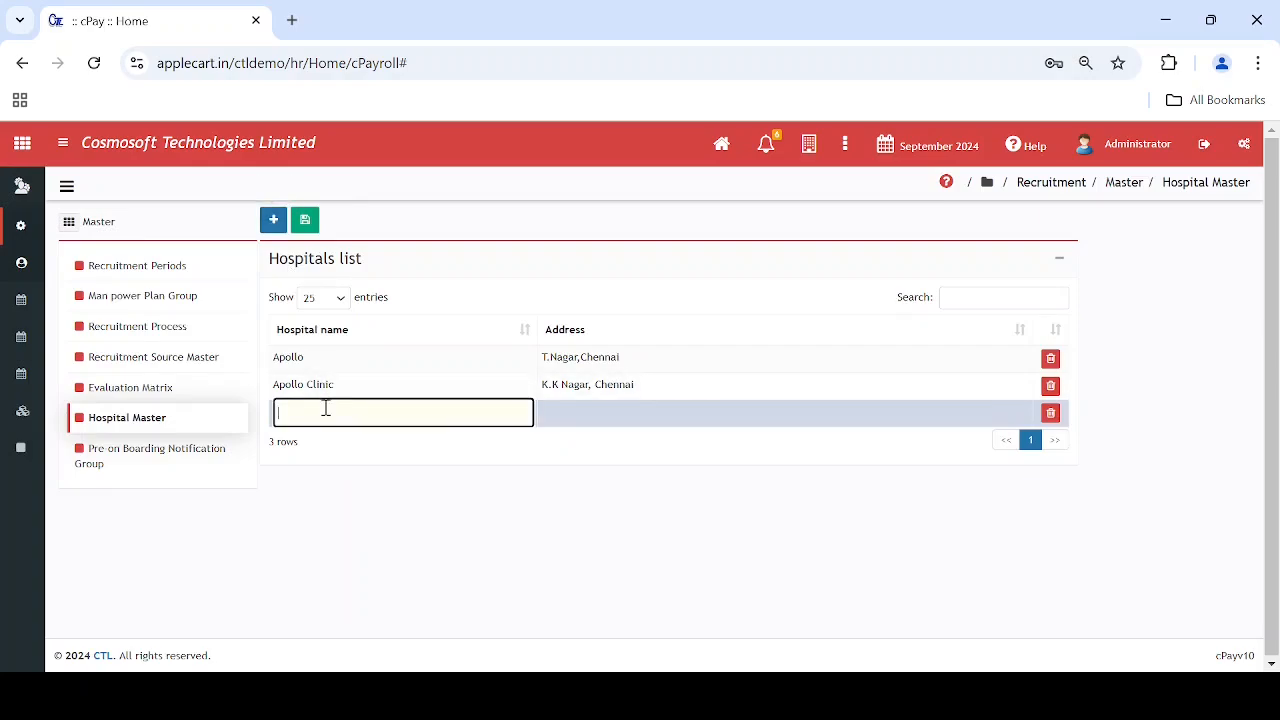
pyautogui.click(592, 413)
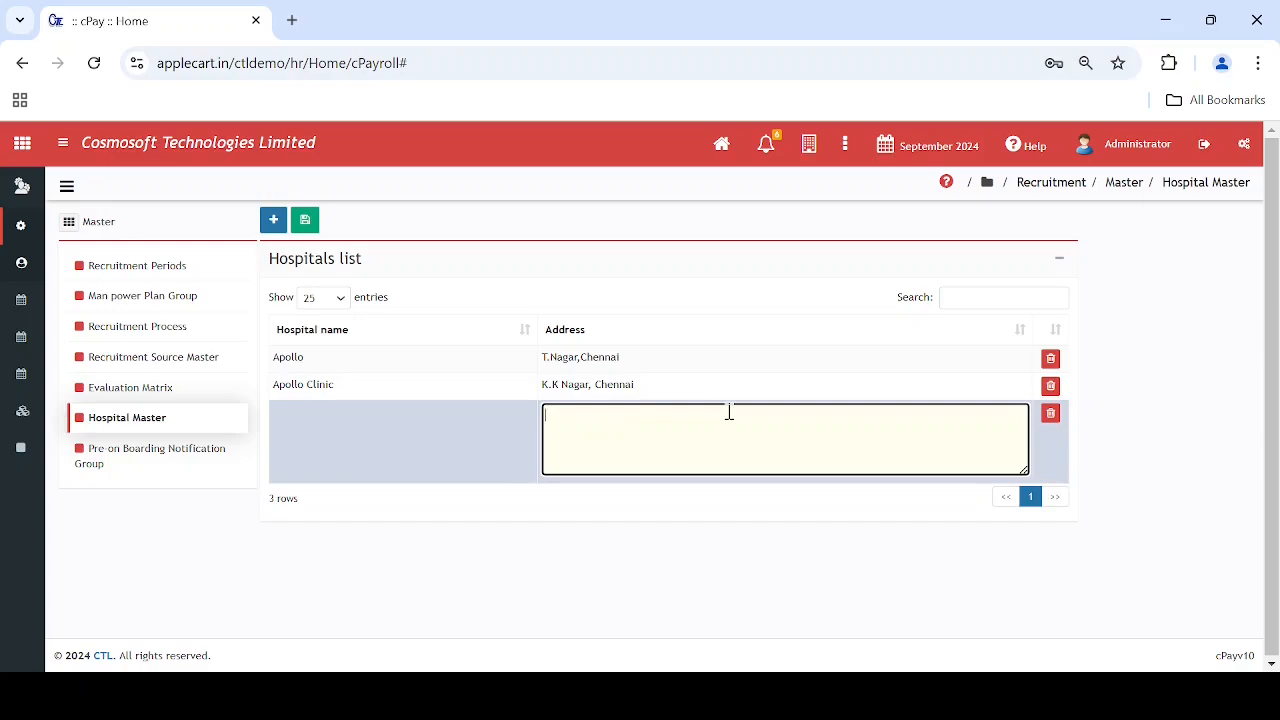
pyautogui.click(1051, 415)
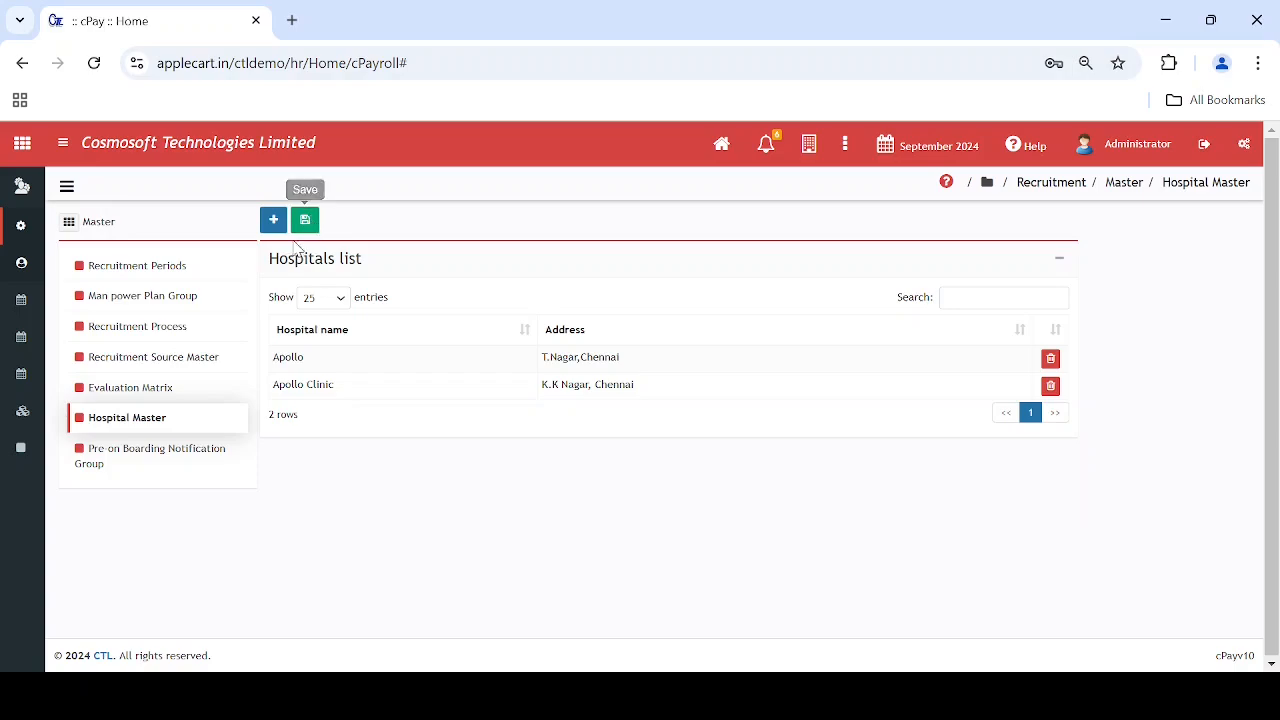
# Open the Pre-on Boarding Notification Group master and start a new group with the copied name "Production Group".
pyautogui.click(129, 452)
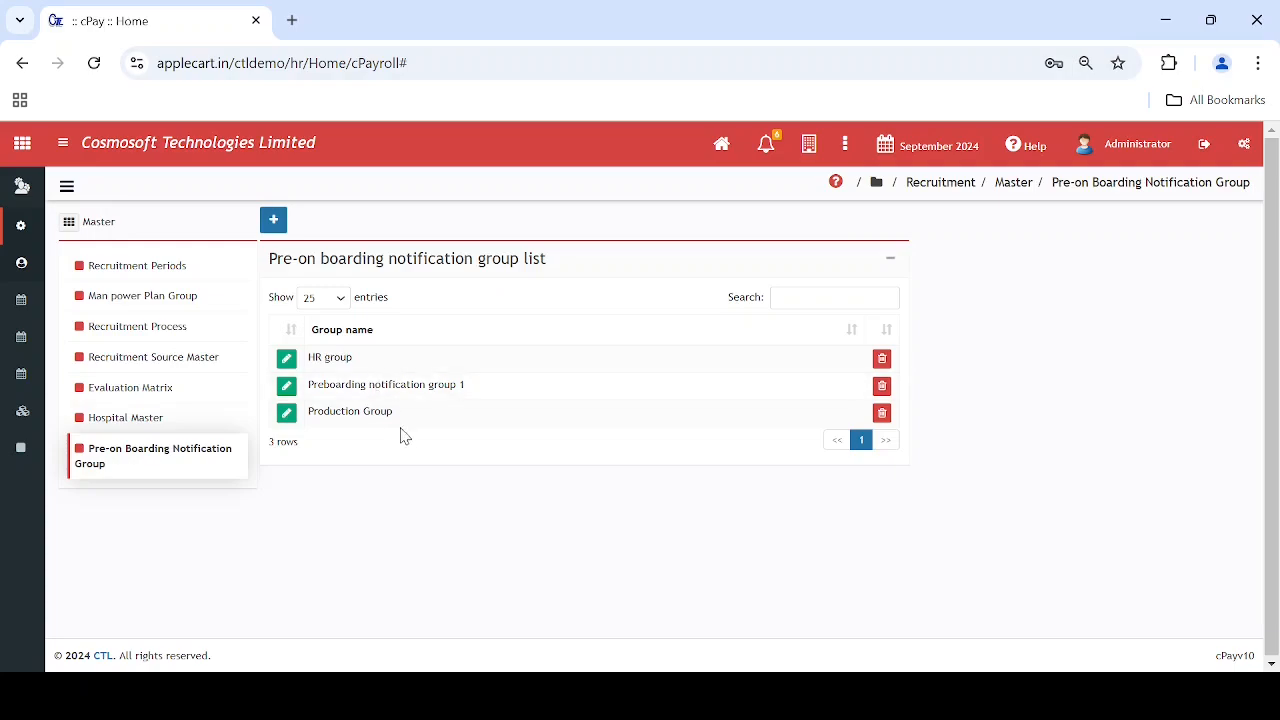
pyautogui.moveTo(403, 414); pyautogui.dragTo(303, 427)
pyautogui.hotkey('ctrl', 'c')
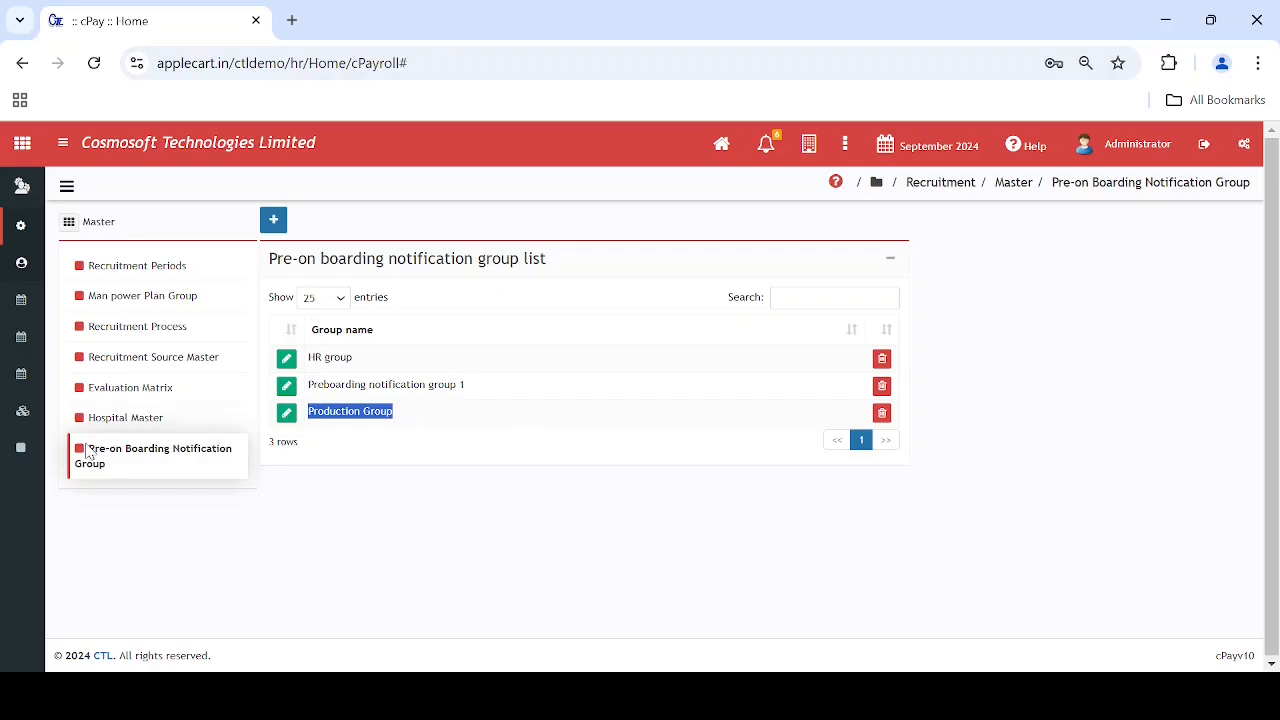
pyautogui.moveTo(80, 458); pyautogui.dragTo(175, 478)
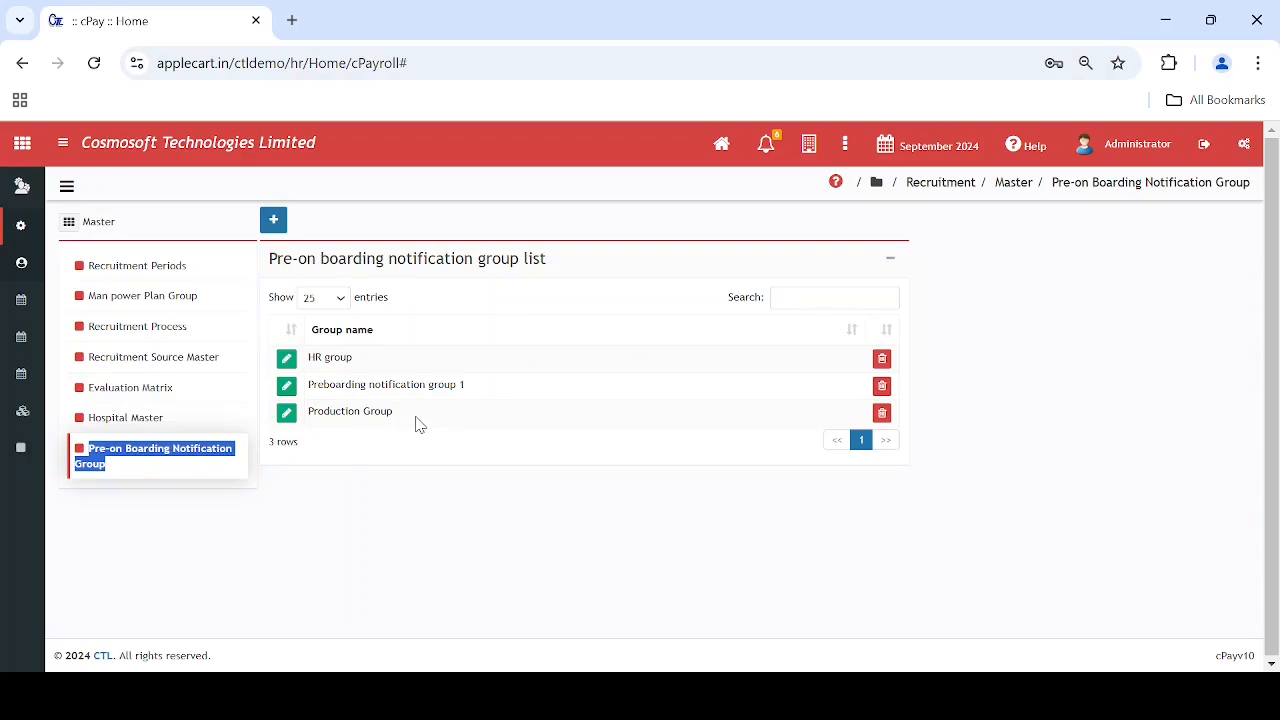
pyautogui.click(347, 411)
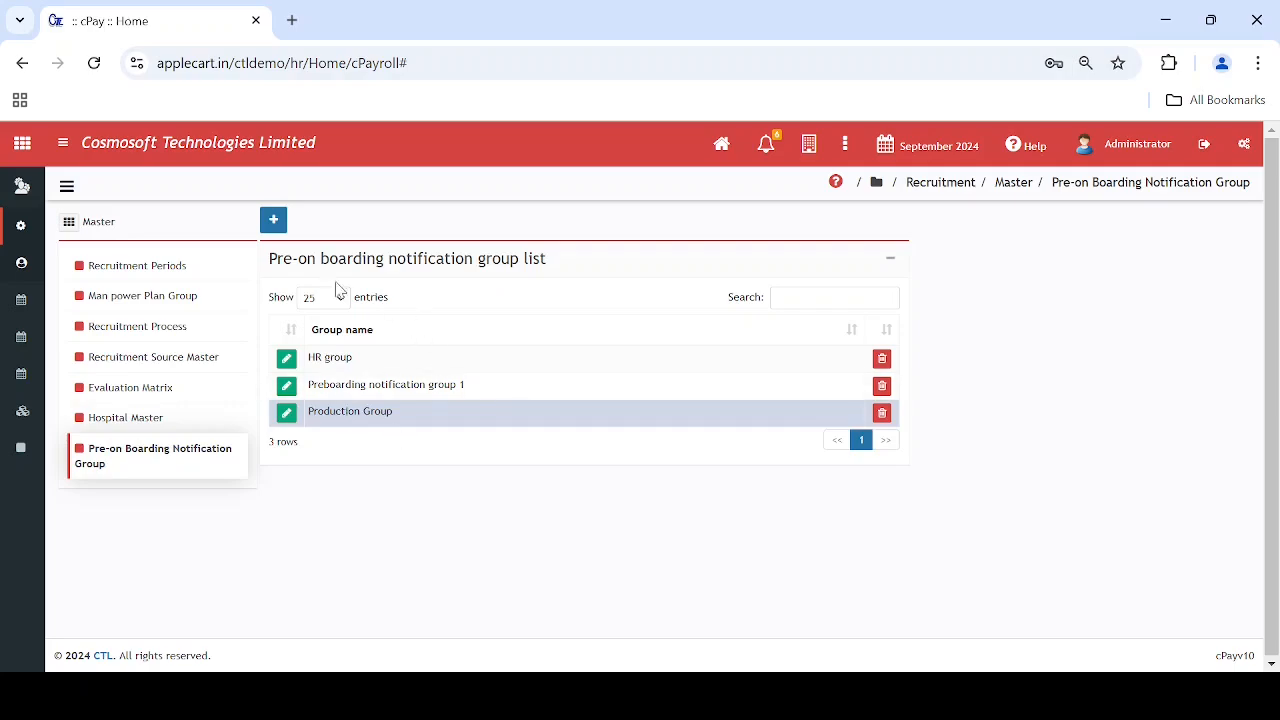
pyautogui.click(273, 222)
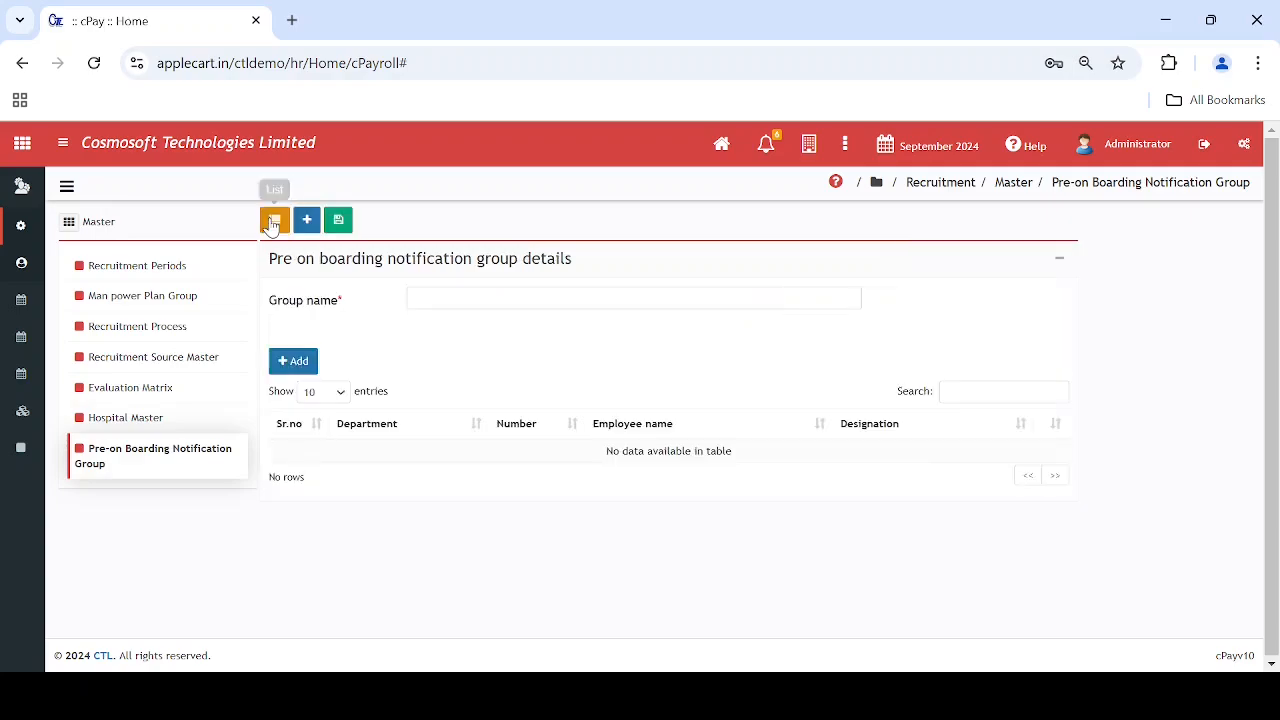
pyautogui.click(420, 296)
pyautogui.hotkey('ctrl', 'v')
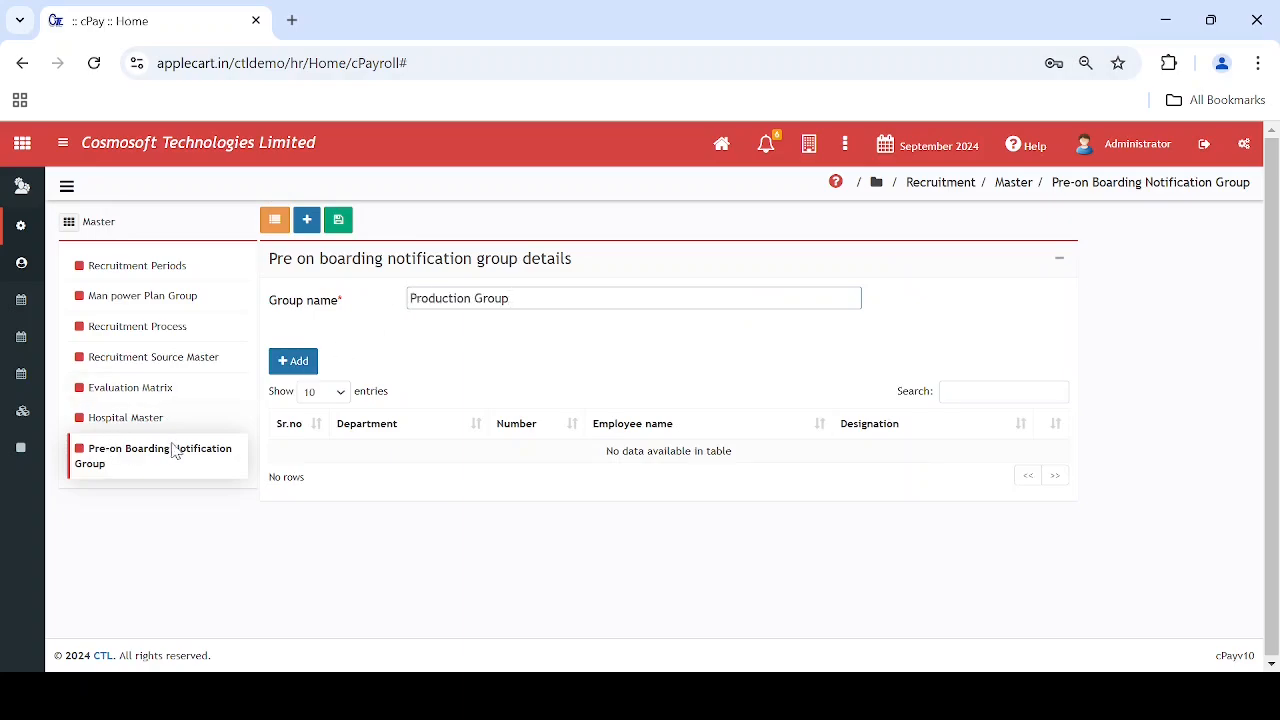
# Add a first member row to the group with the Production department and an employee designated Diploma Engineer Trainee.
pyautogui.click(297, 364)
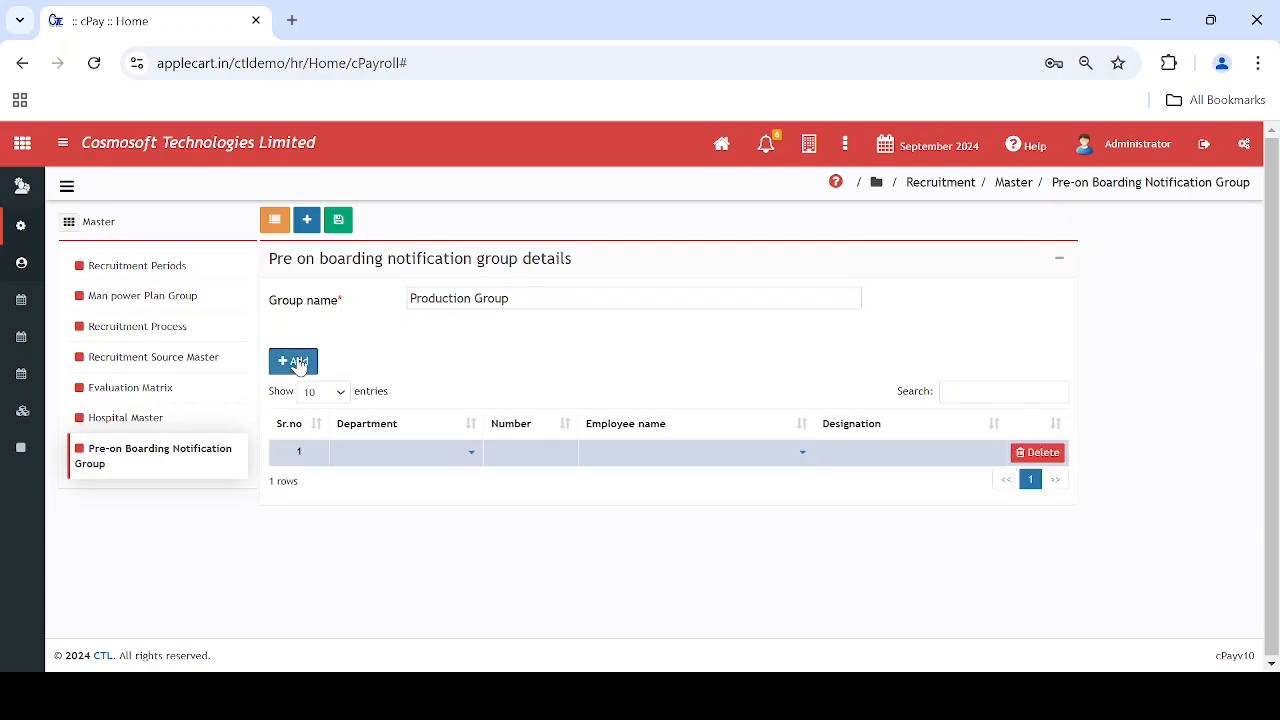
pyautogui.click(471, 452)
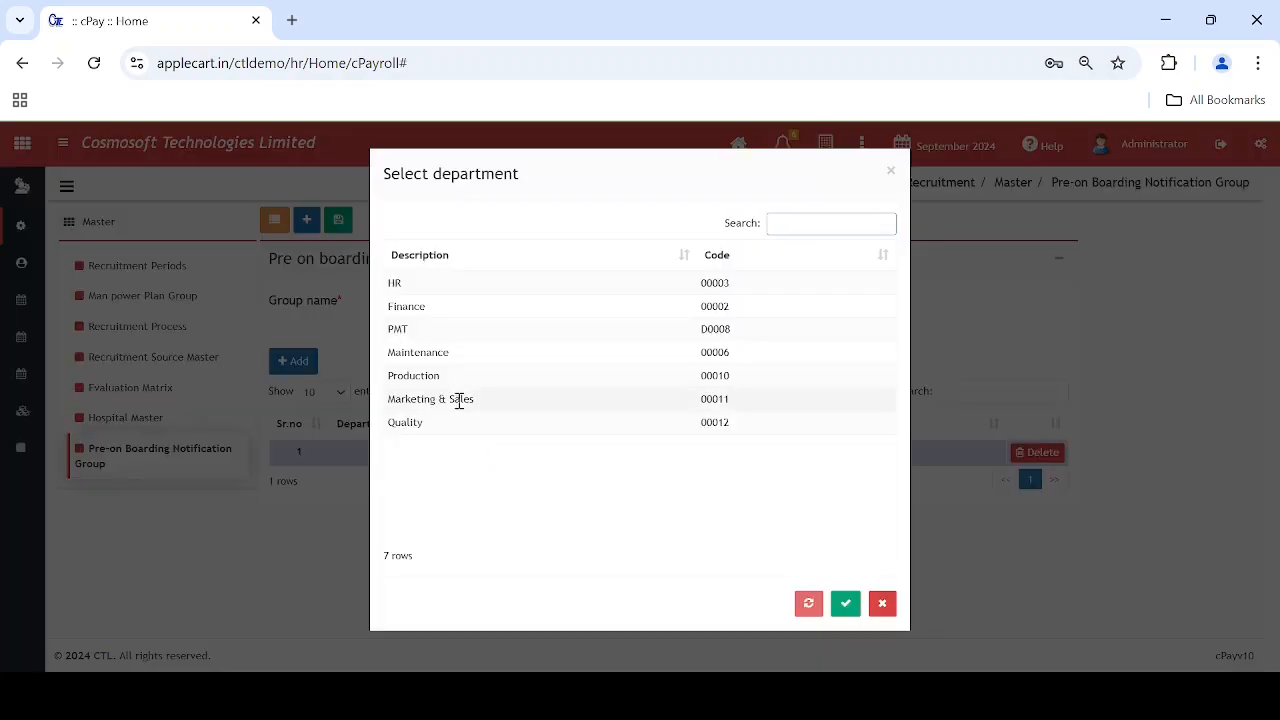
pyautogui.doubleClick(437, 376)
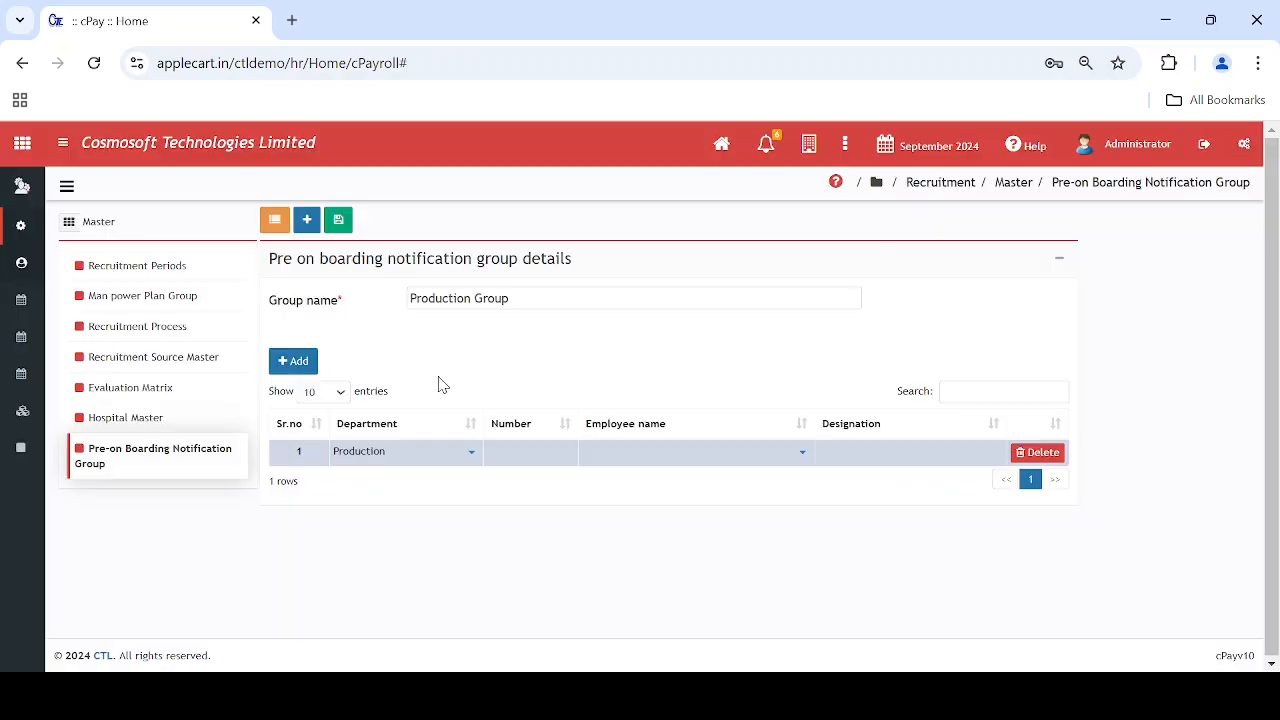
pyautogui.click(752, 462)
pyautogui.doubleClick(589, 520)
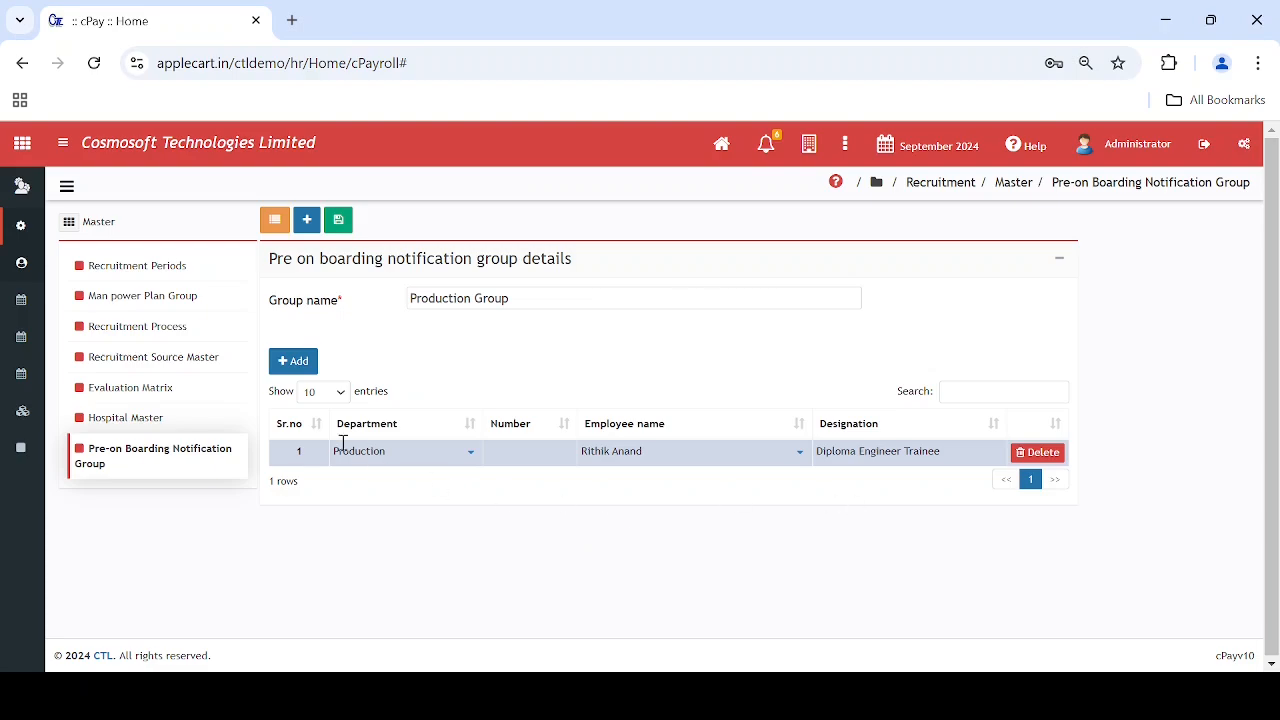
# Add a second member row with the Production department and an employee designated Technician.
pyautogui.click(293, 361)
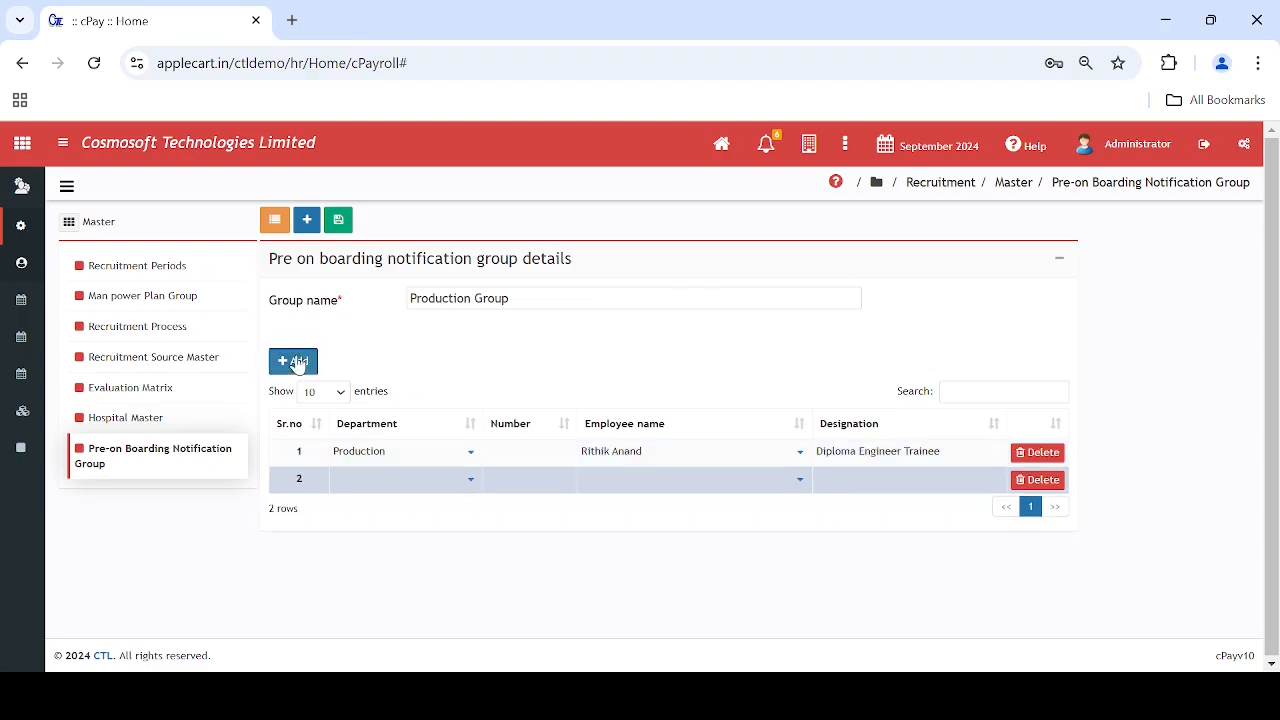
pyautogui.click(469, 480)
pyautogui.doubleClick(461, 385)
pyautogui.click(800, 480)
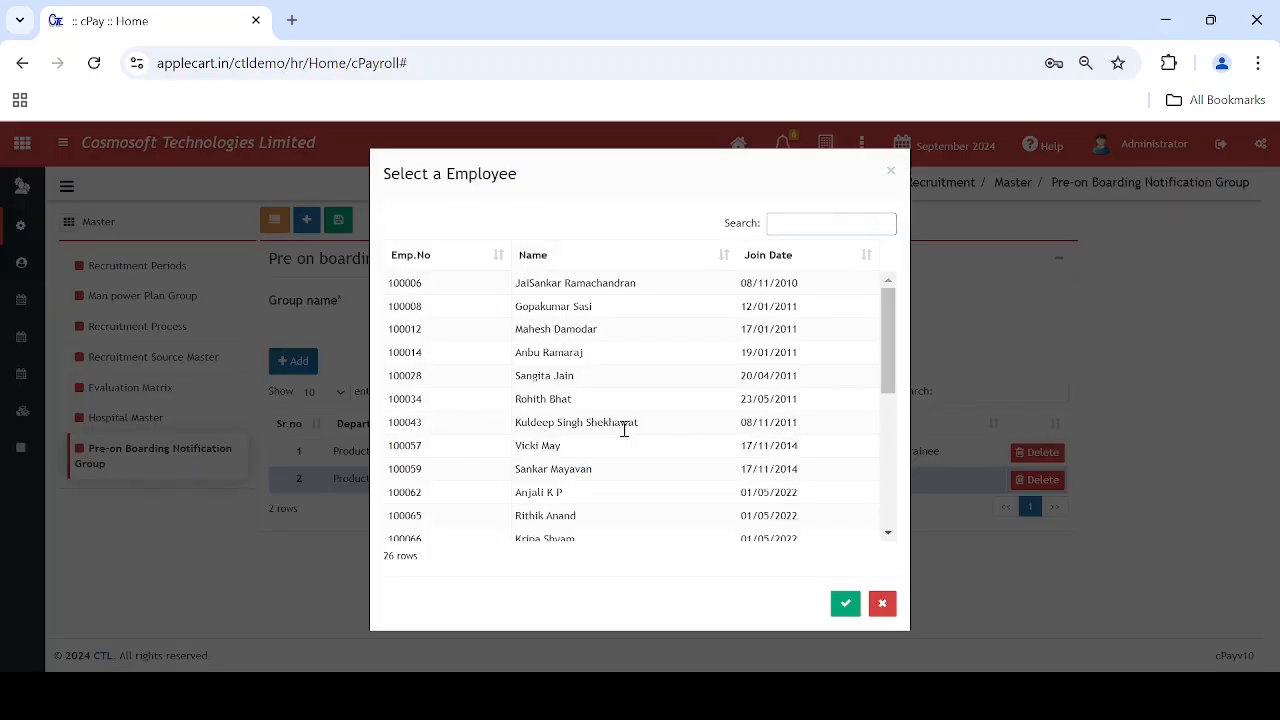
pyautogui.doubleClick(580, 330)
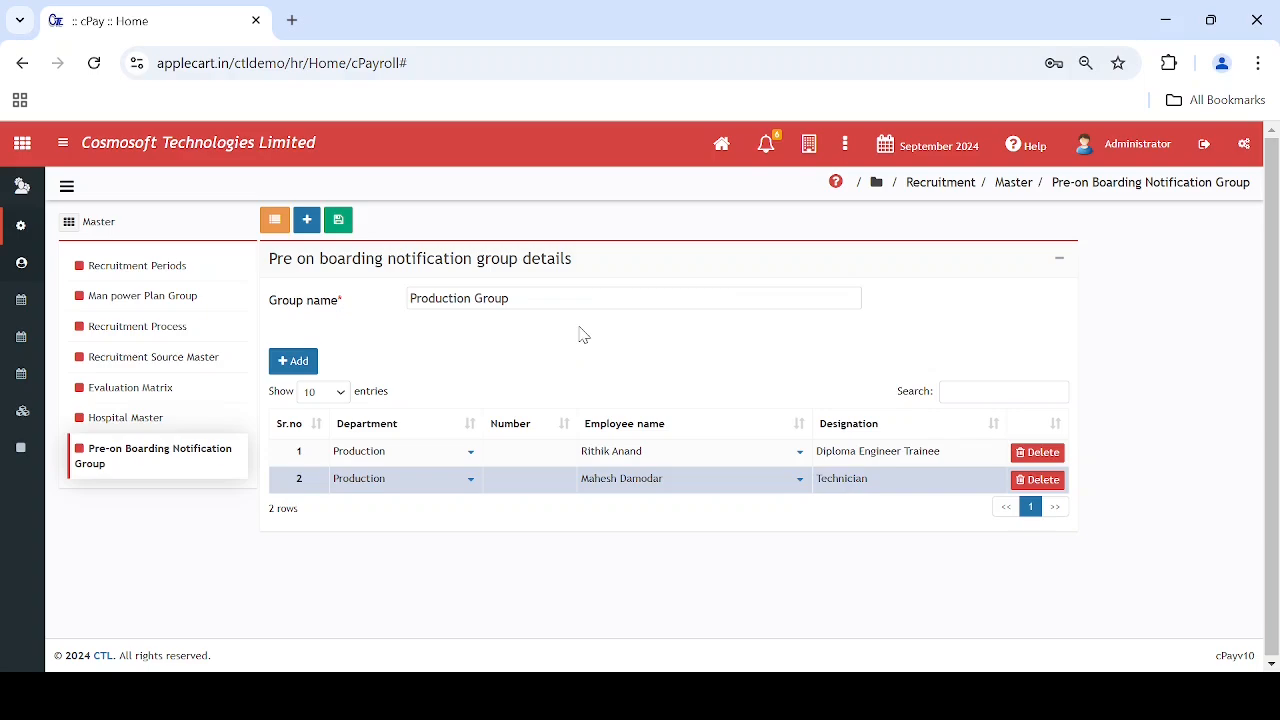
# Change the group name to "Production Group 2", save it and return to the notification group list.
pyautogui.click(520, 297)
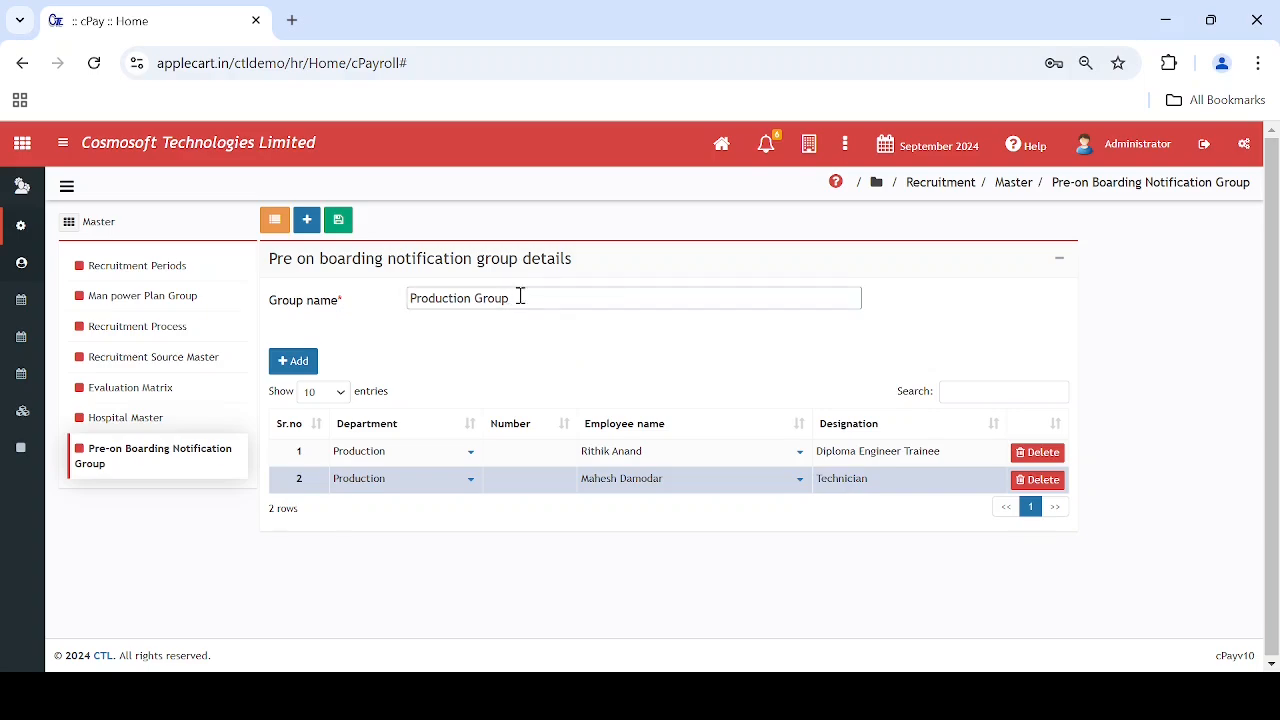
pyautogui.write('2')
pyautogui.click(340, 222)
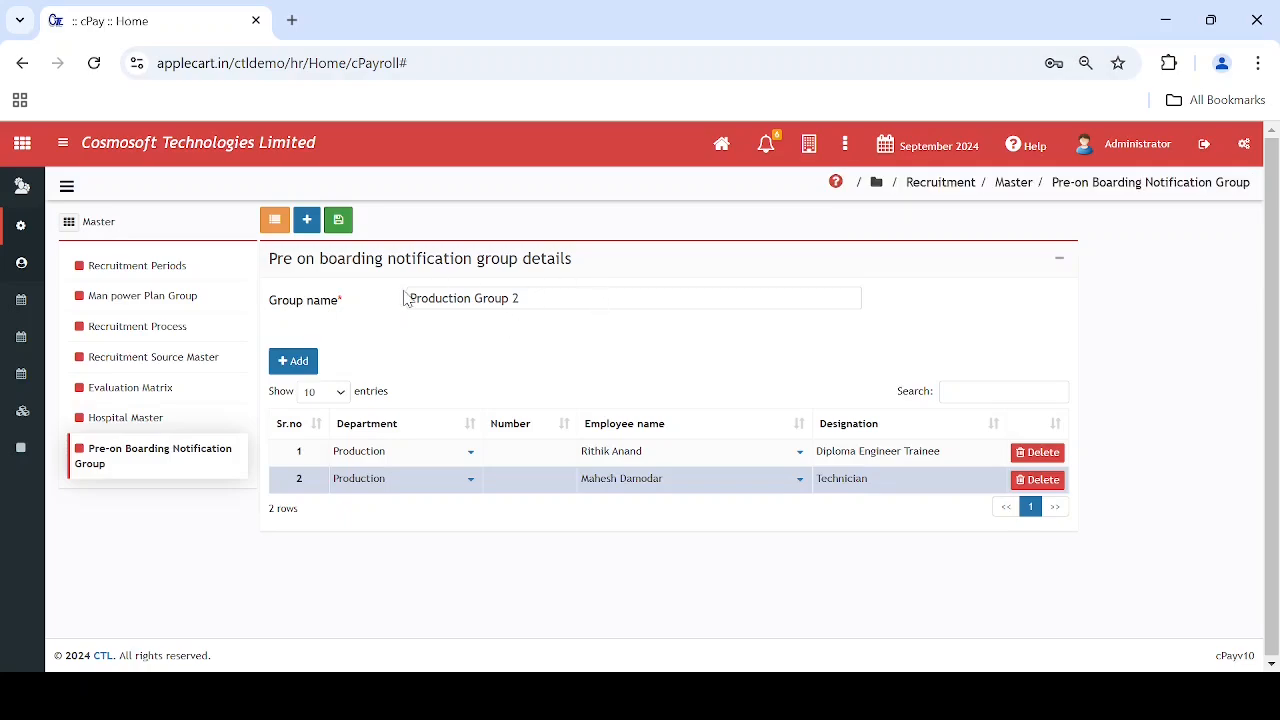
pyautogui.click(274, 220)
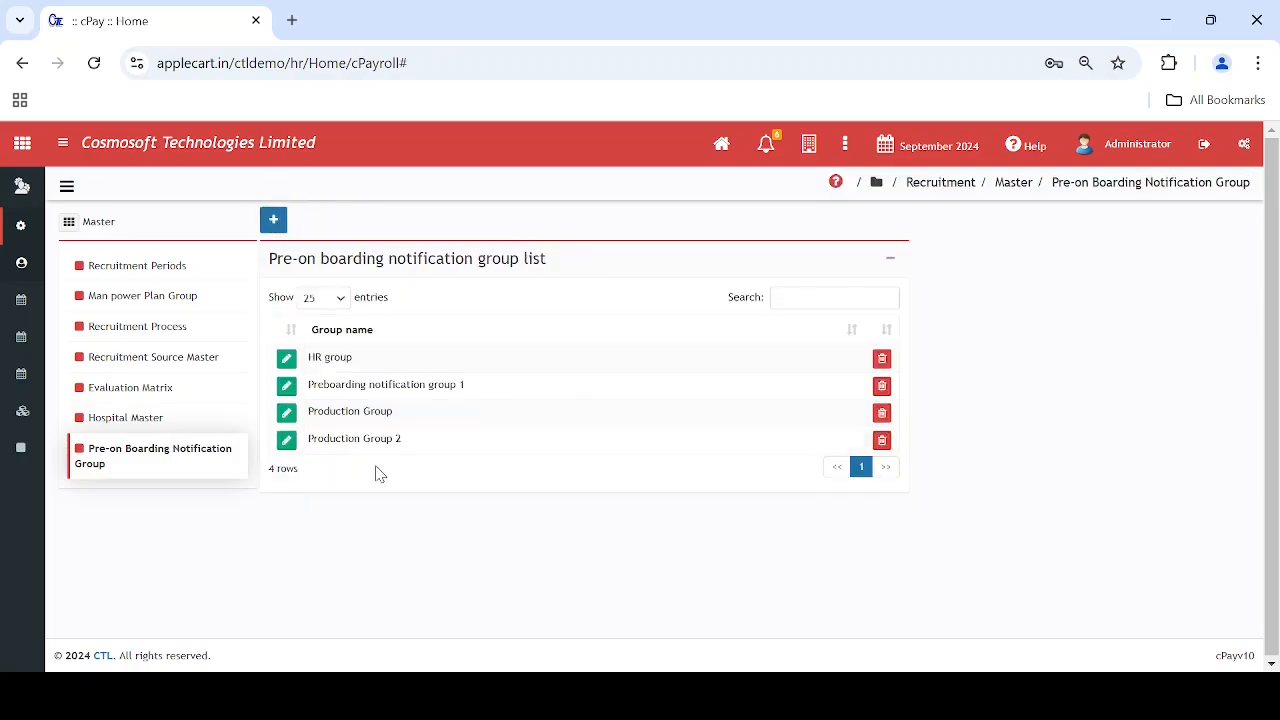
pyautogui.moveTo(341, 438); pyautogui.dragTo(474, 449)
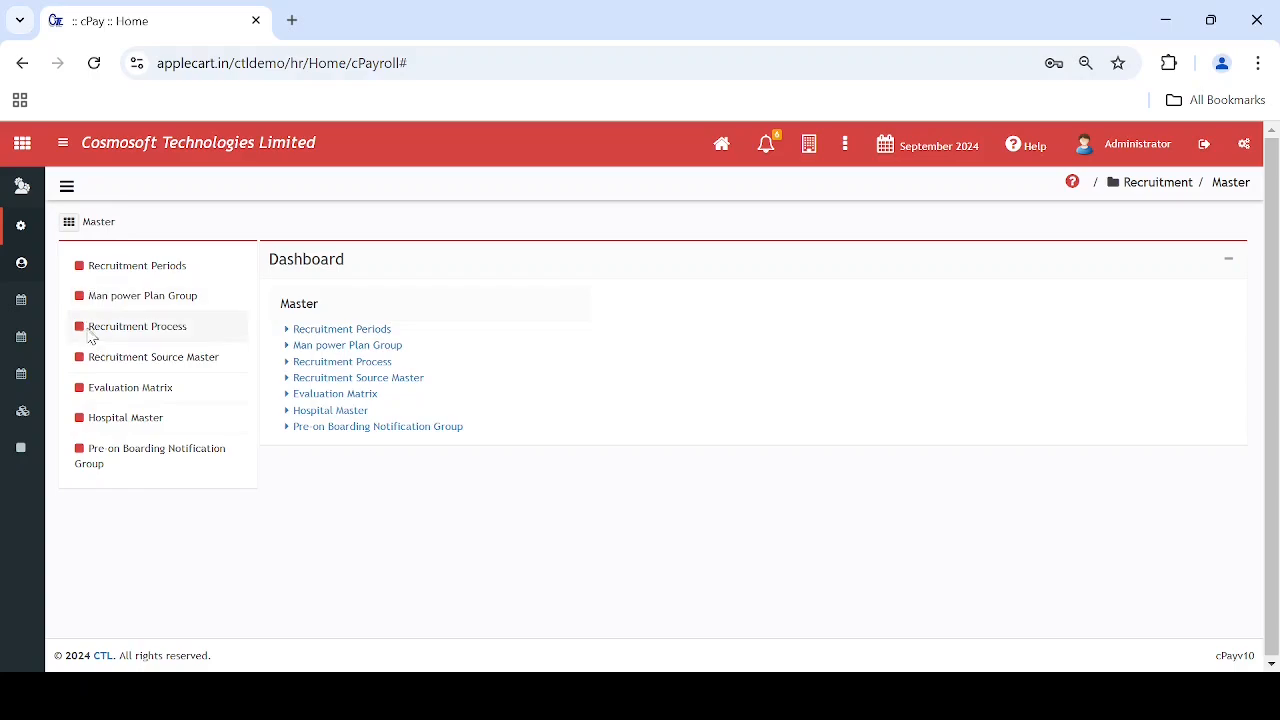
# Open the Recruitment Process master and examine each process name in the list.
pyautogui.moveTo(89, 326); pyautogui.dragTo(192, 332)
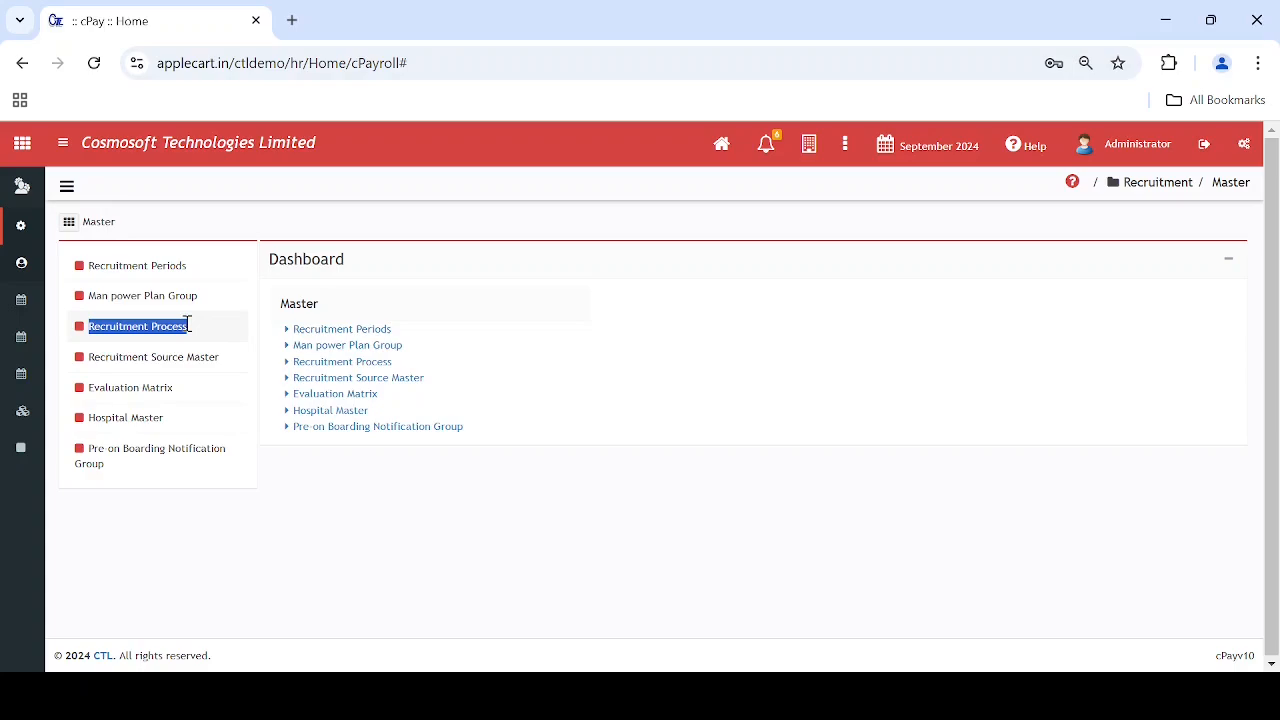
pyautogui.click(187, 325)
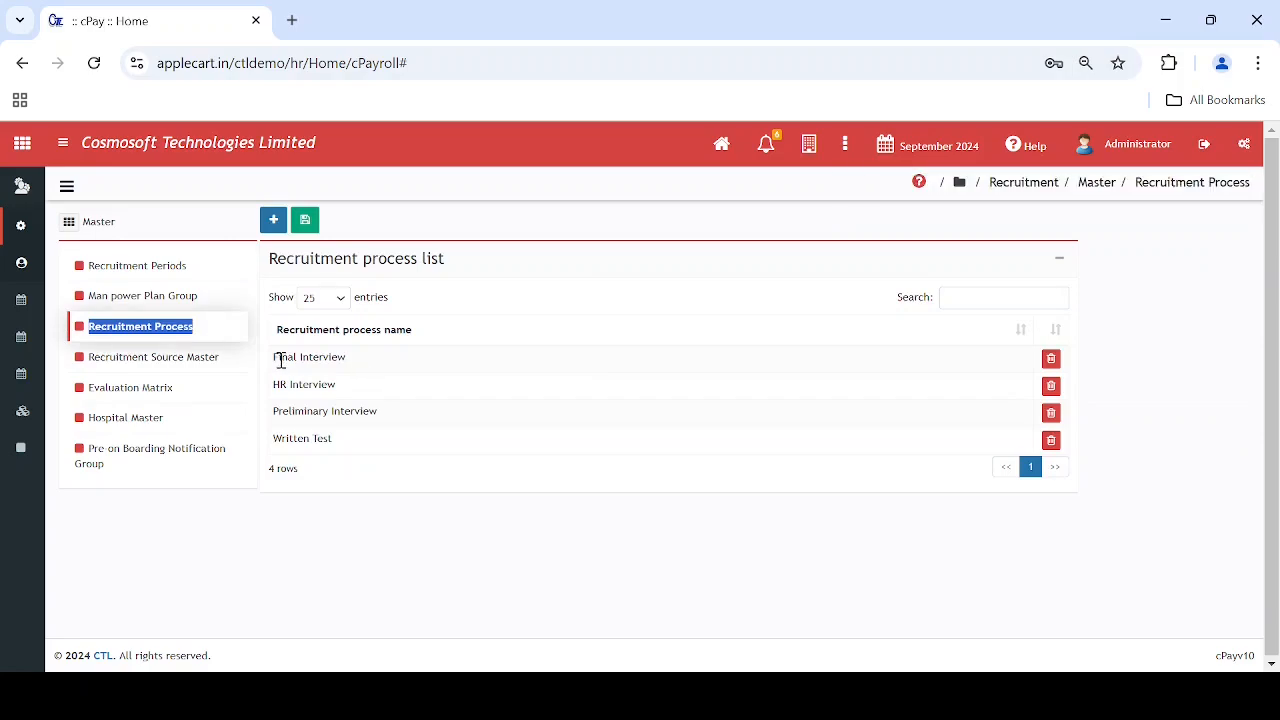
pyautogui.moveTo(275, 358); pyautogui.dragTo(388, 355)
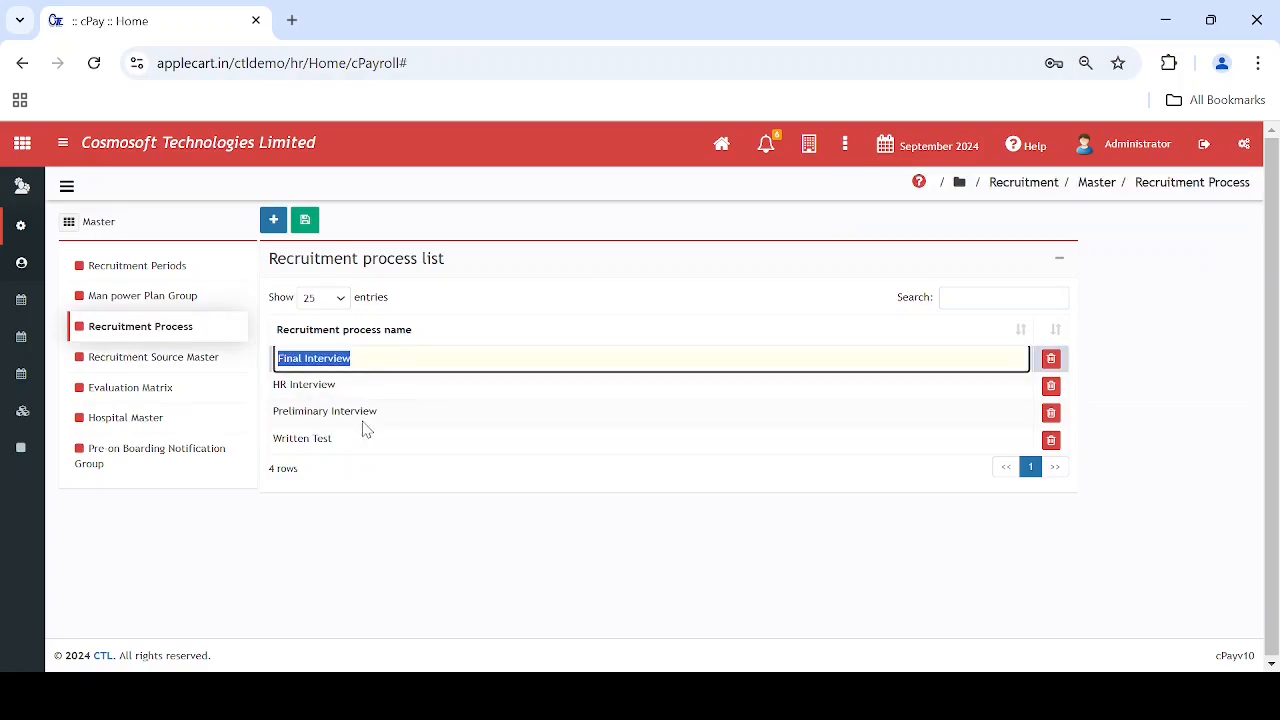
pyautogui.click(386, 388)
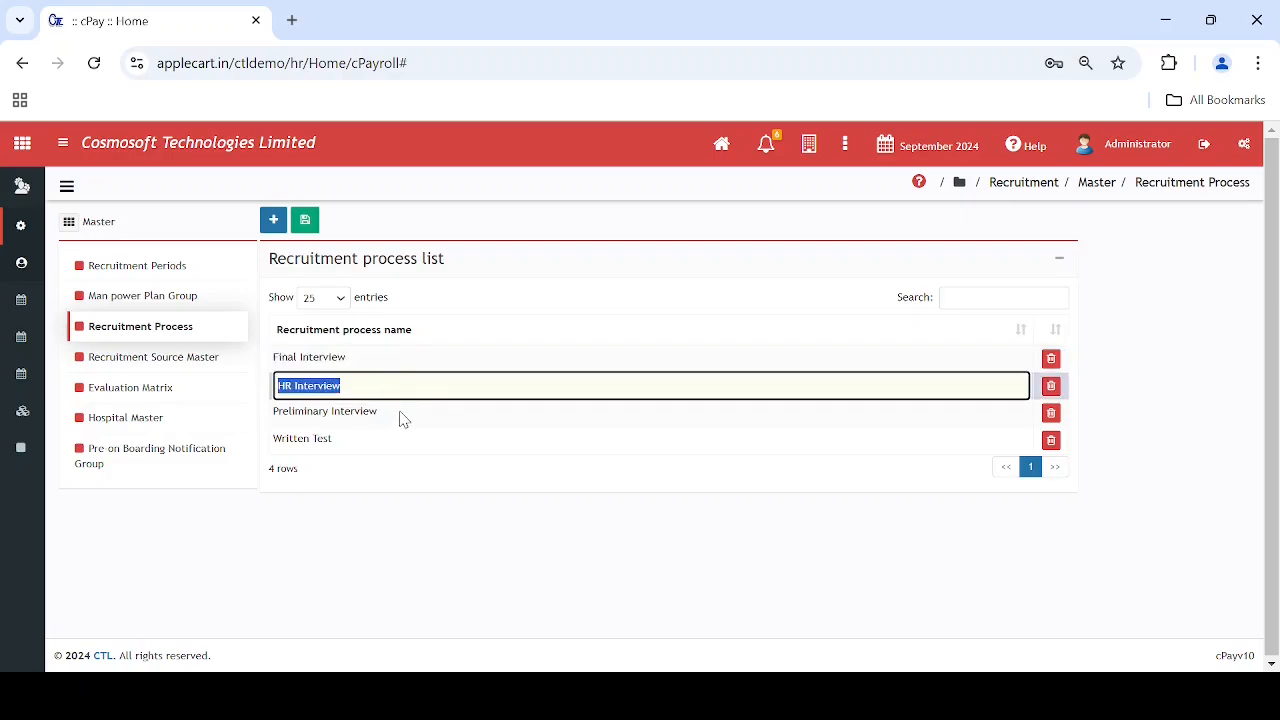
pyautogui.click(398, 412)
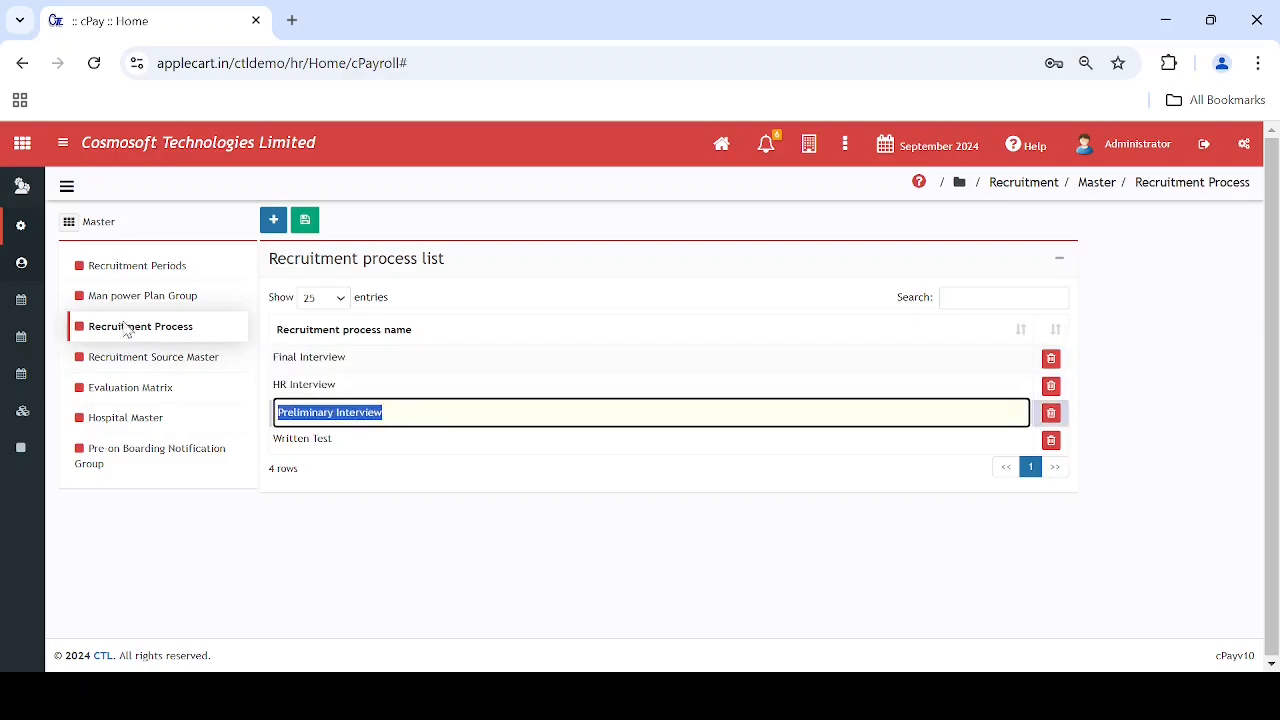
pyautogui.click(402, 437)
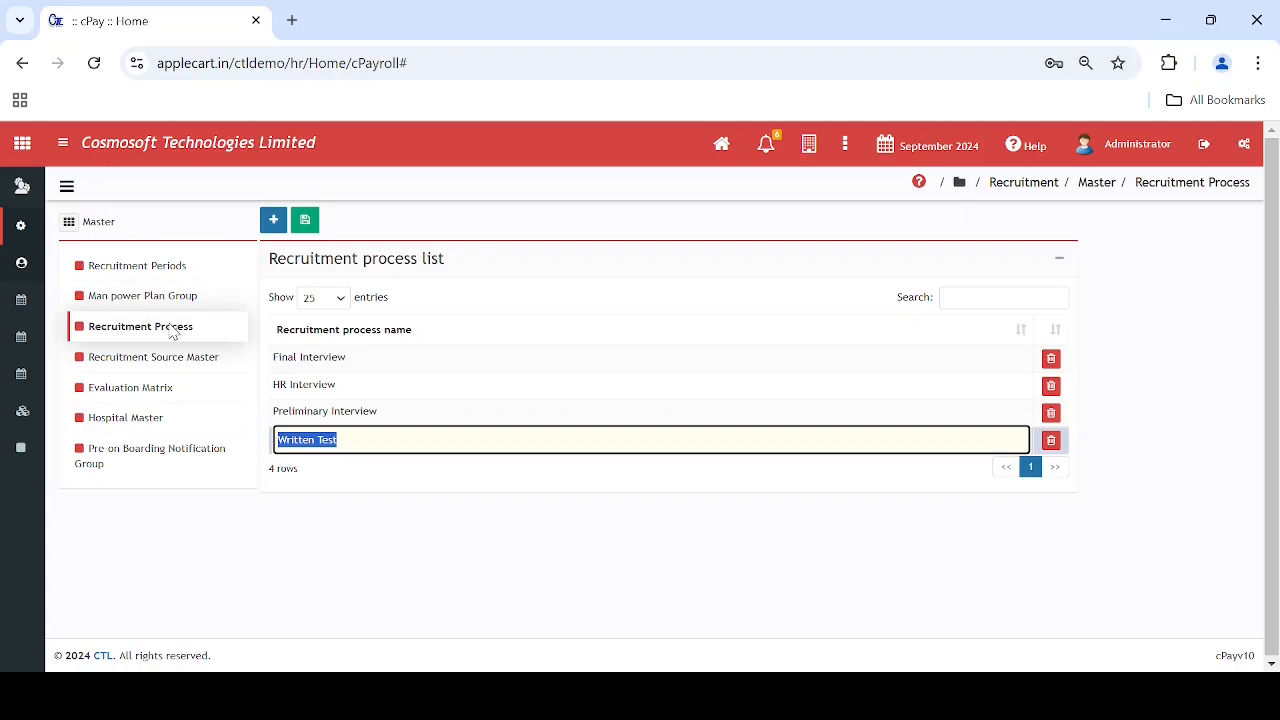
pyautogui.click(272, 222)
pyautogui.click(351, 465)
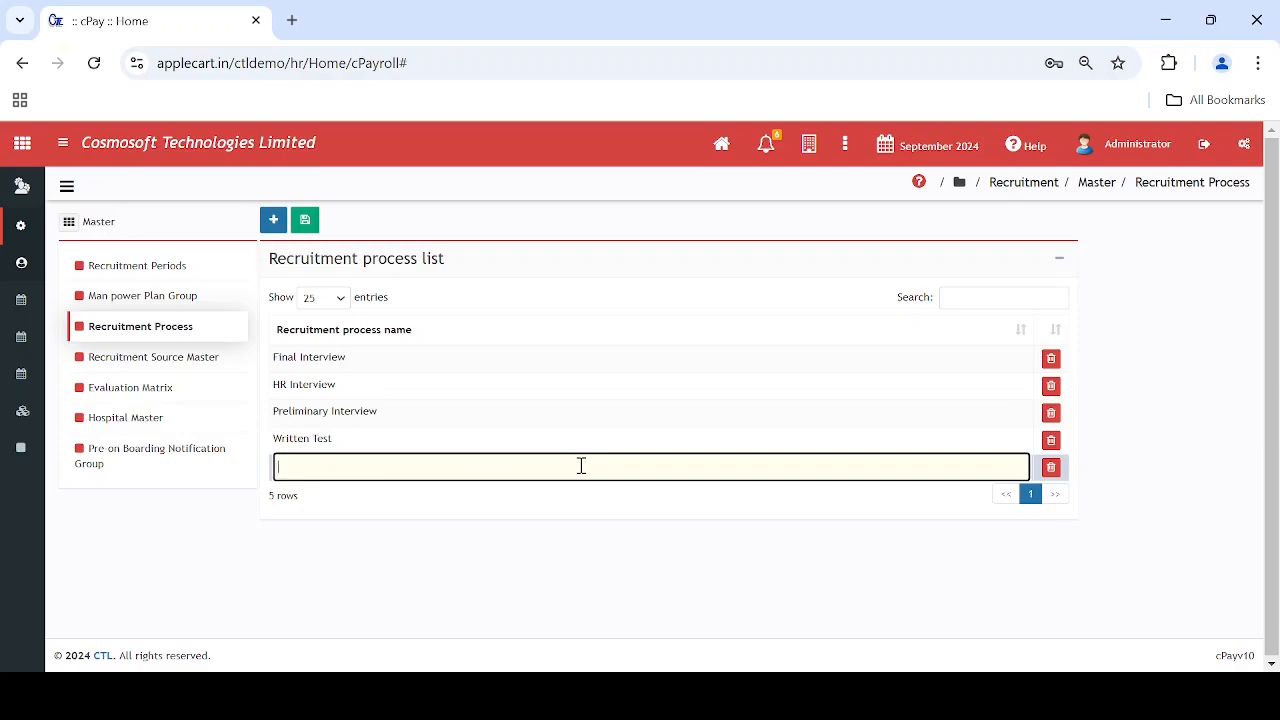
pyautogui.click(1052, 476)
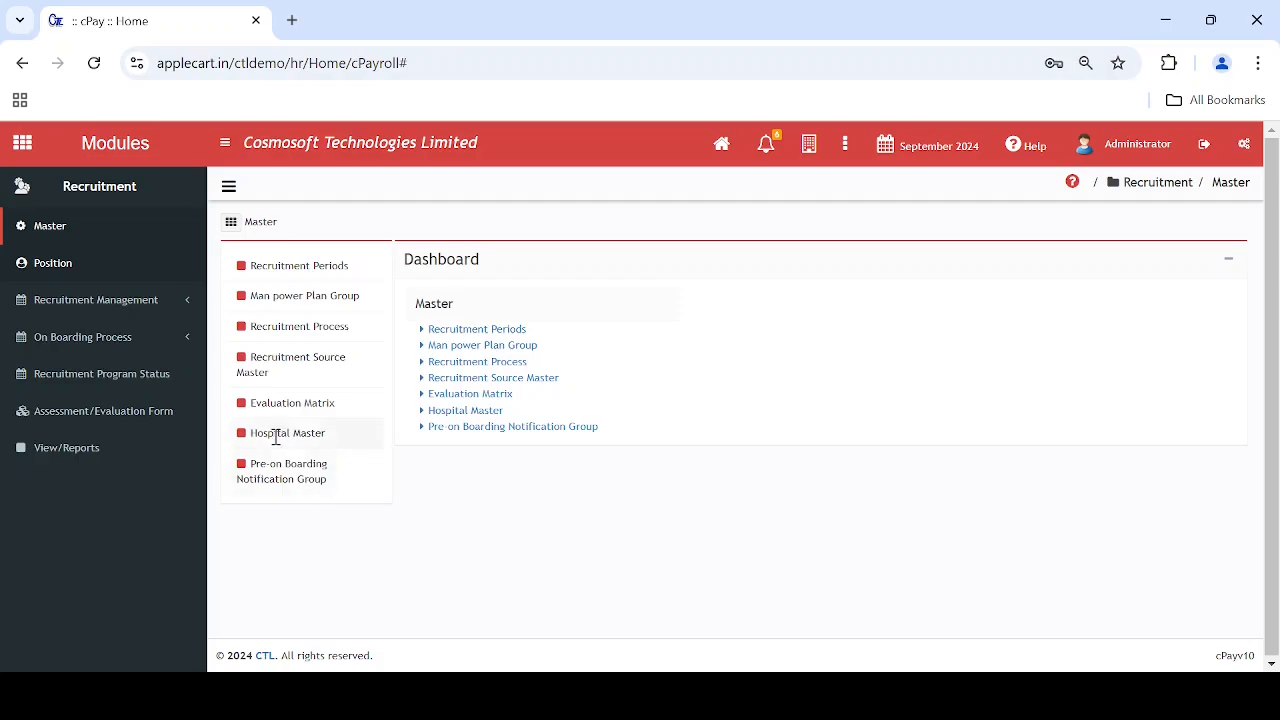
# Open the Position Master and examine the position names, display codes, ranks, remarks and assessment requirements.
pyautogui.click(53, 263)
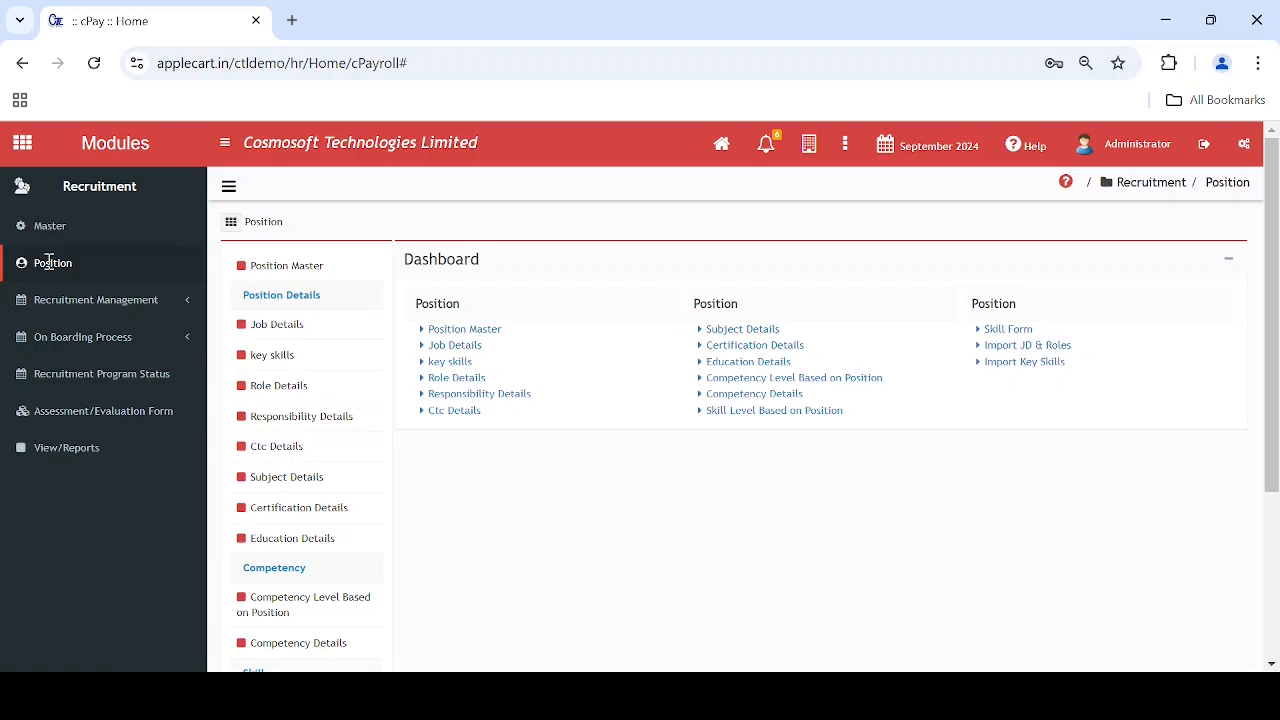
pyautogui.click(329, 275)
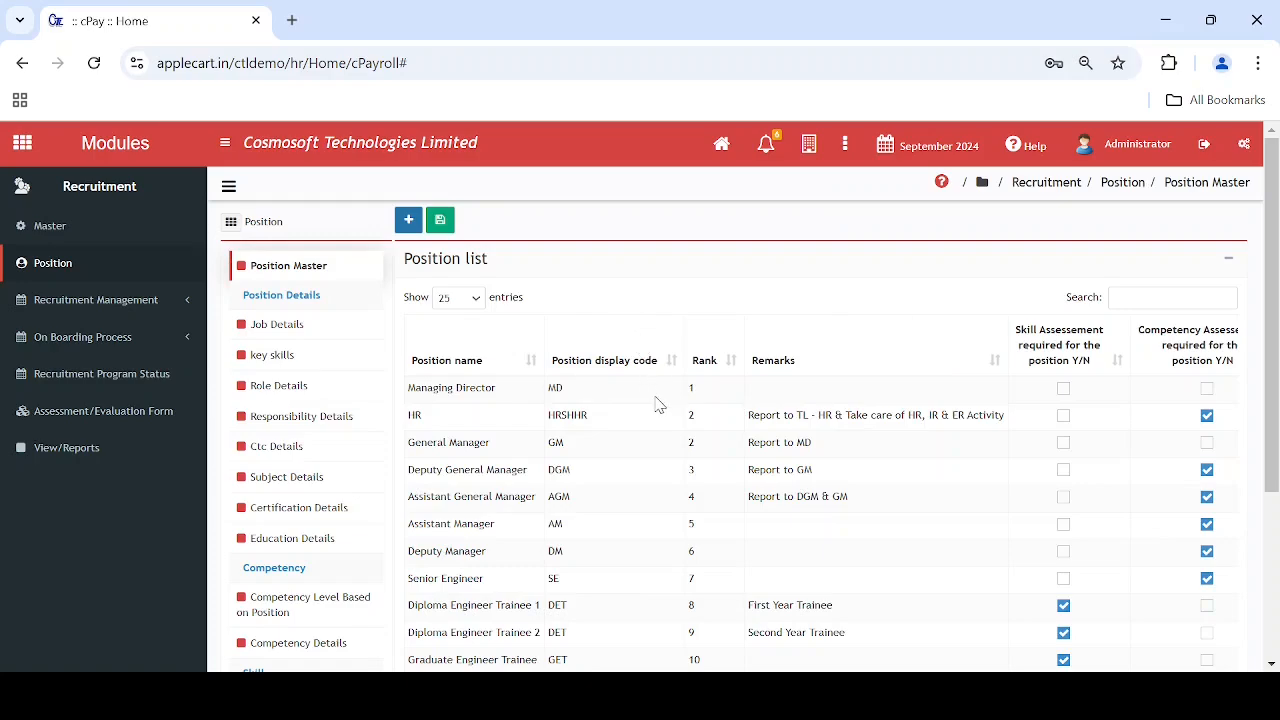
pyautogui.scroll(-1, 655, 400)
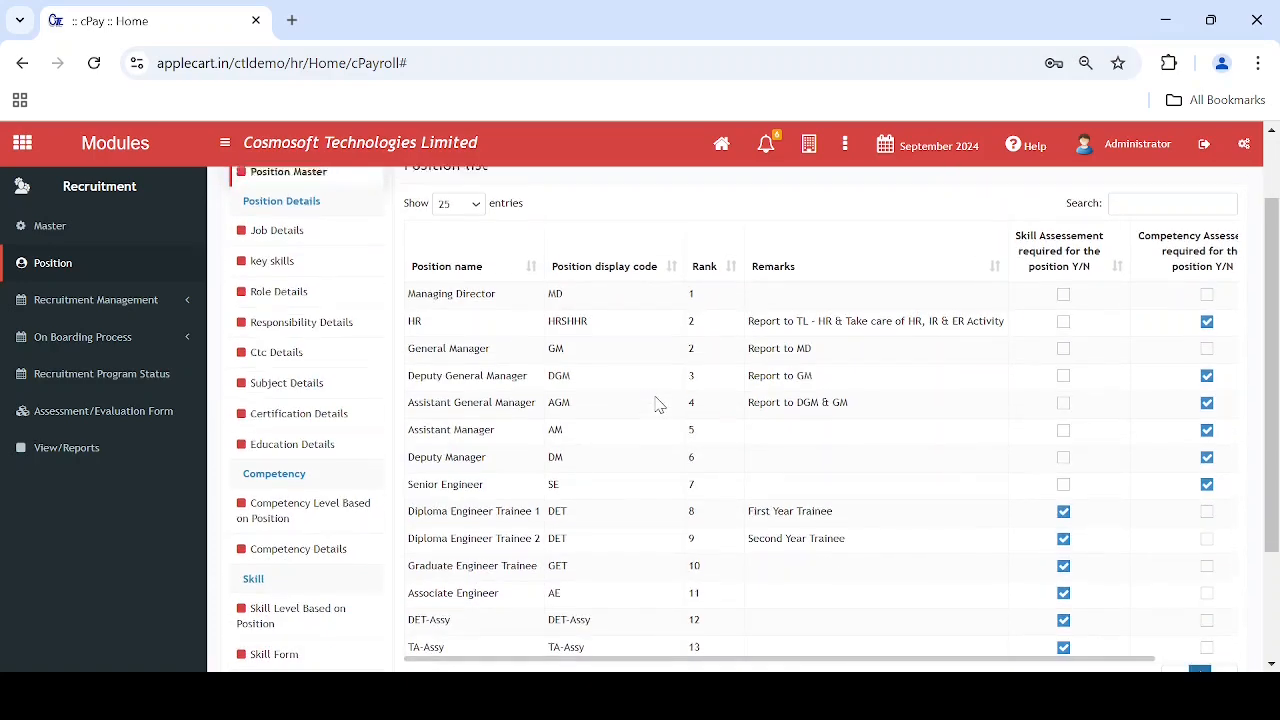
pyautogui.scroll(1, 657, 403)
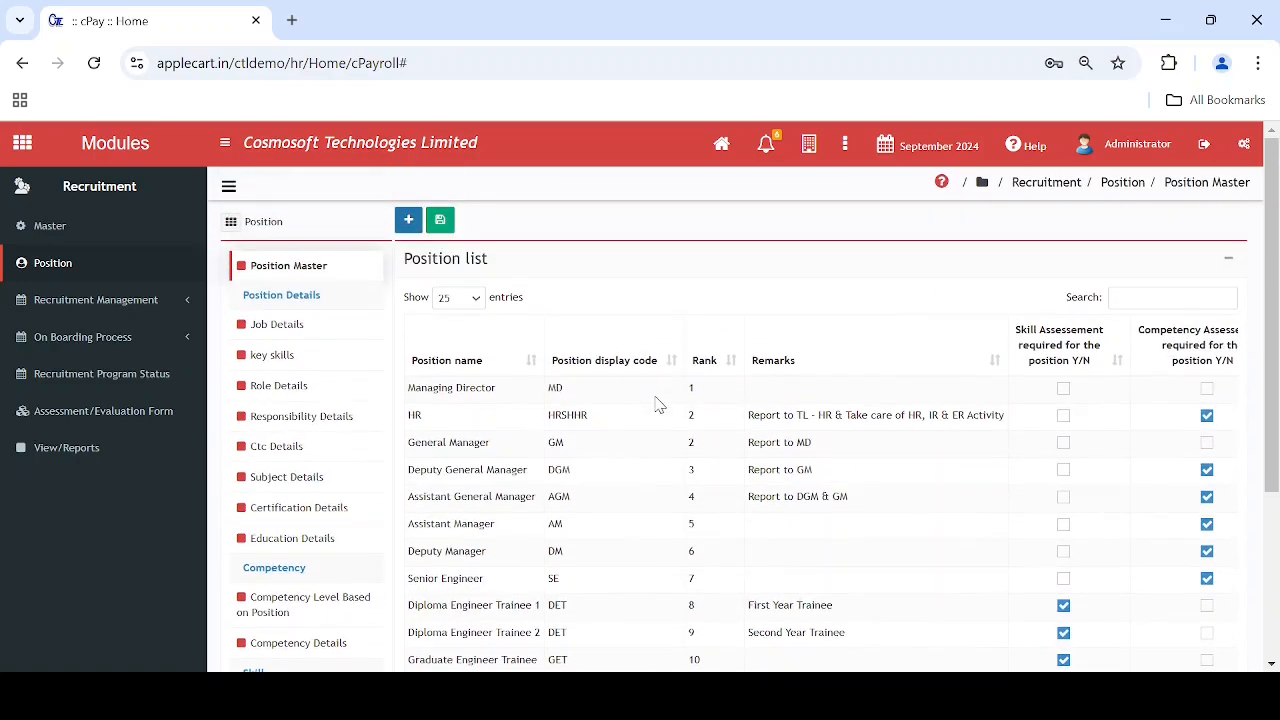
pyautogui.click(411, 222)
pyautogui.scroll(-3, 880, 476)
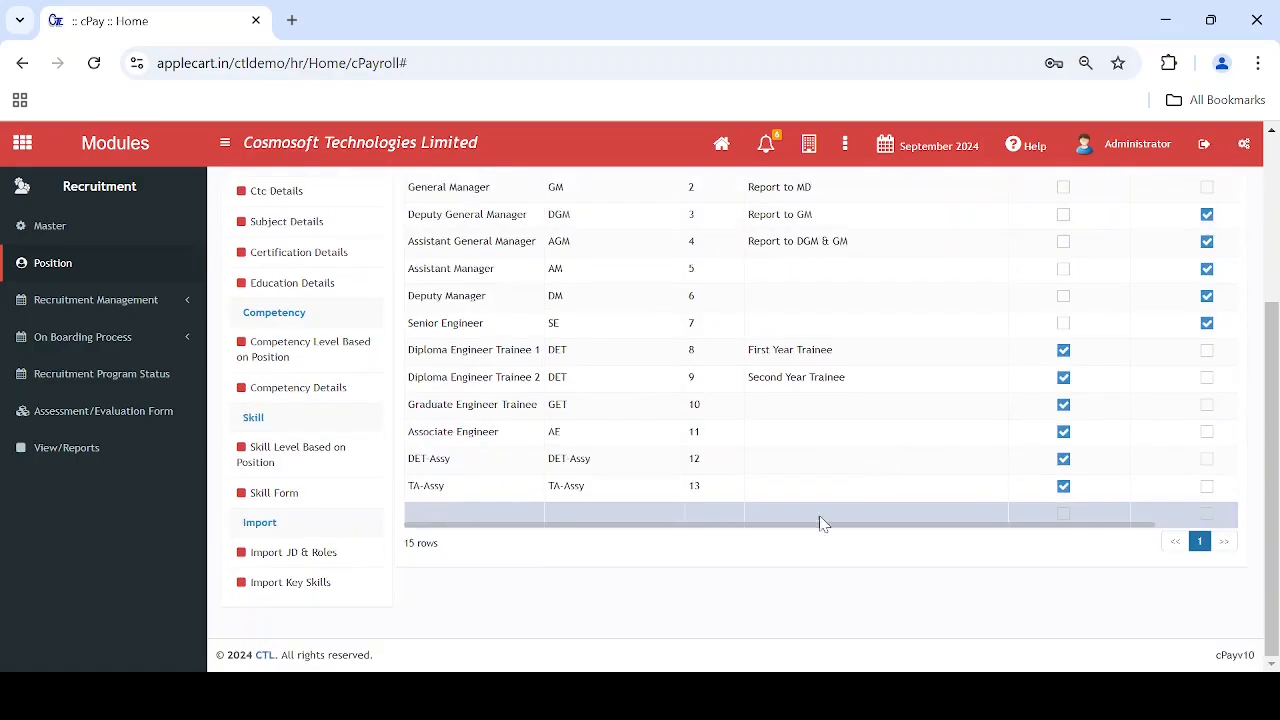
pyautogui.click(665, 513)
pyautogui.click(968, 514)
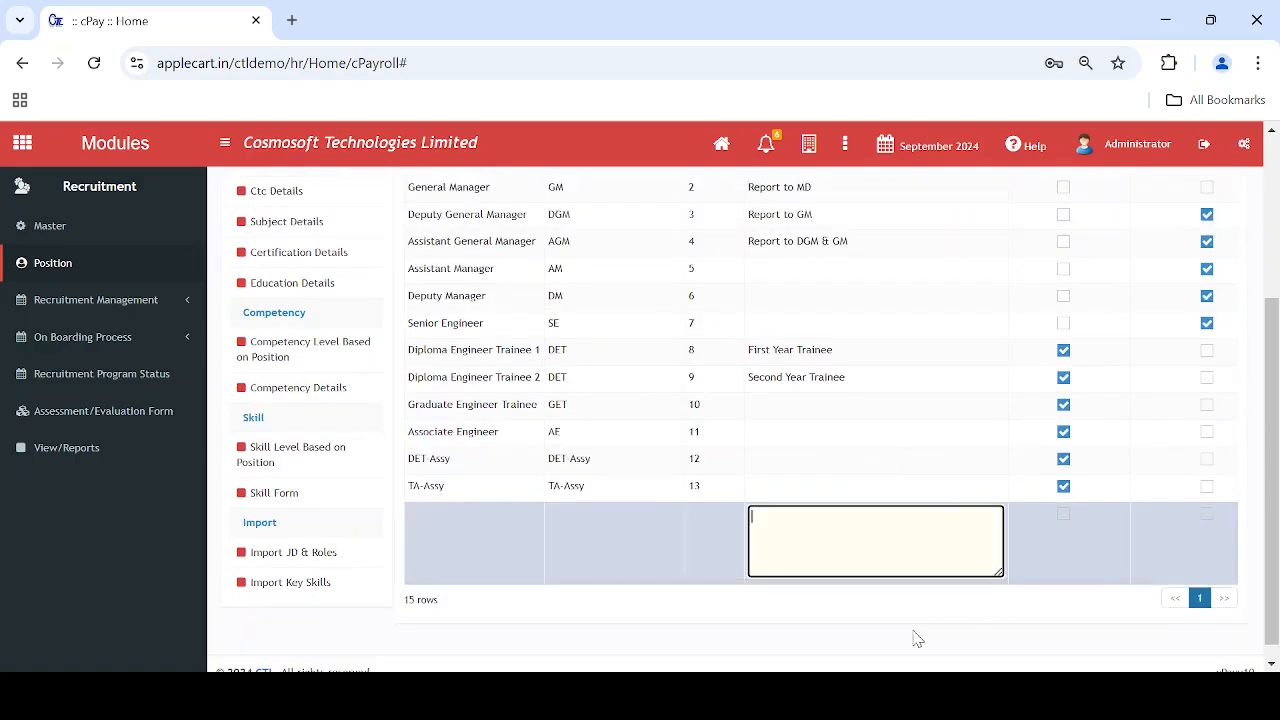
pyautogui.scroll(2, 1105, 543)
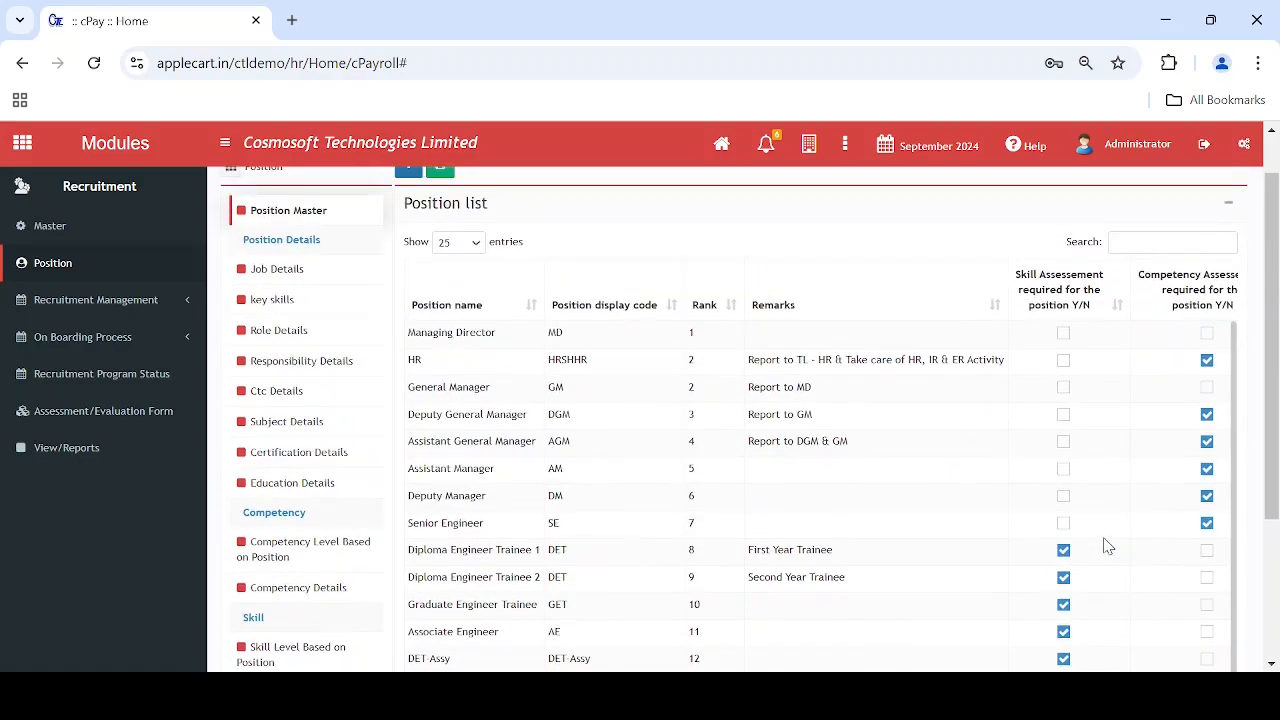
pyautogui.scroll(1, 768, 458)
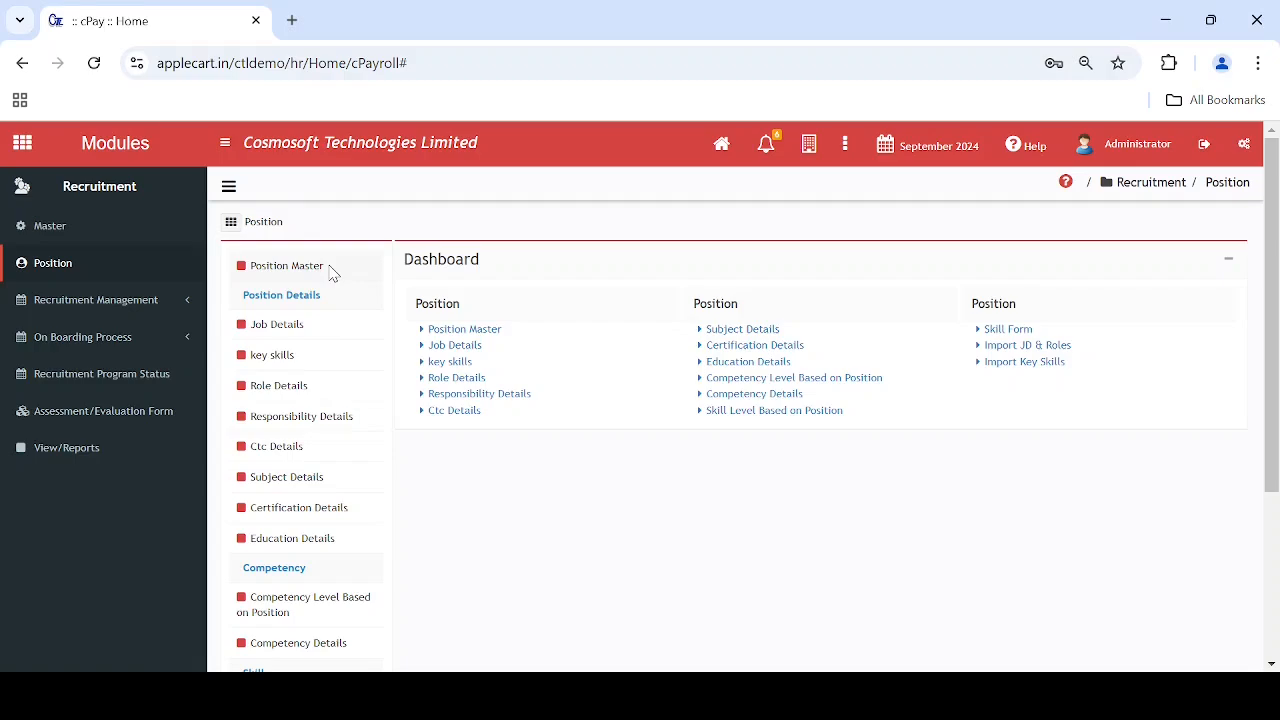
# Open Job Details and examine the core job descriptions and responsibilities of Associate Engineer and Assistant Manager.
pyautogui.click(281, 330)
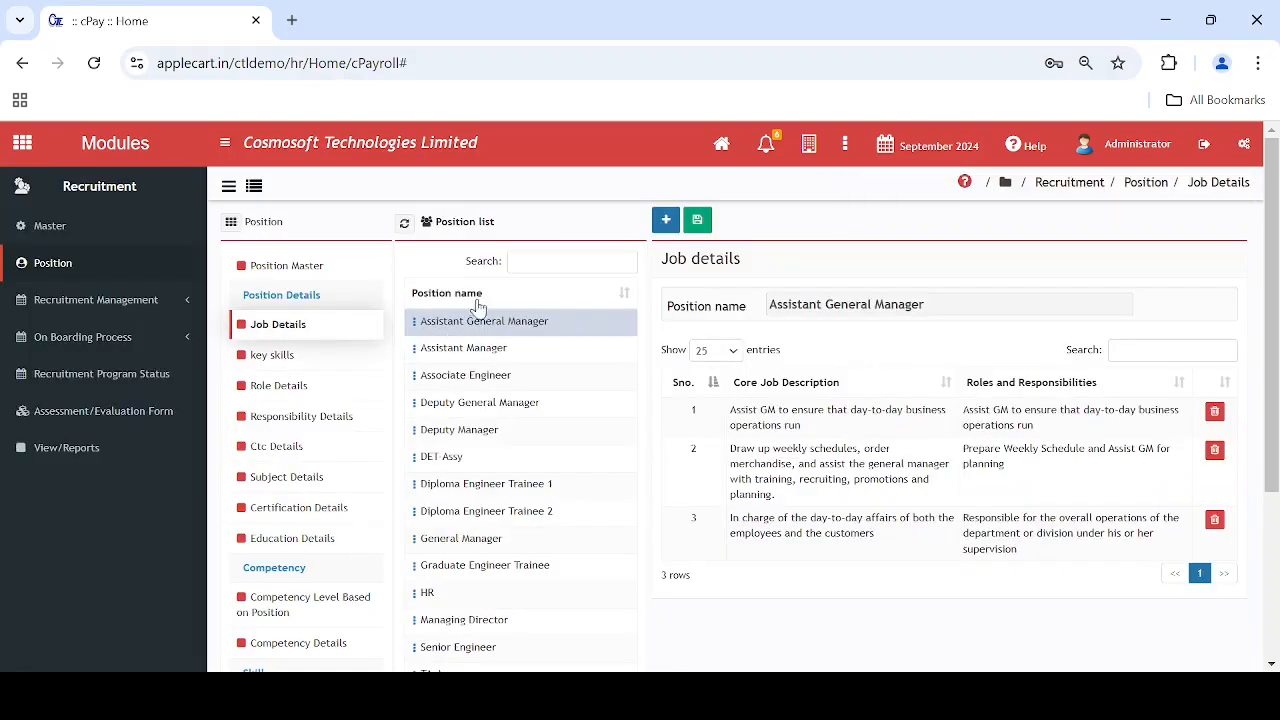
pyautogui.scroll(-2, 471, 395)
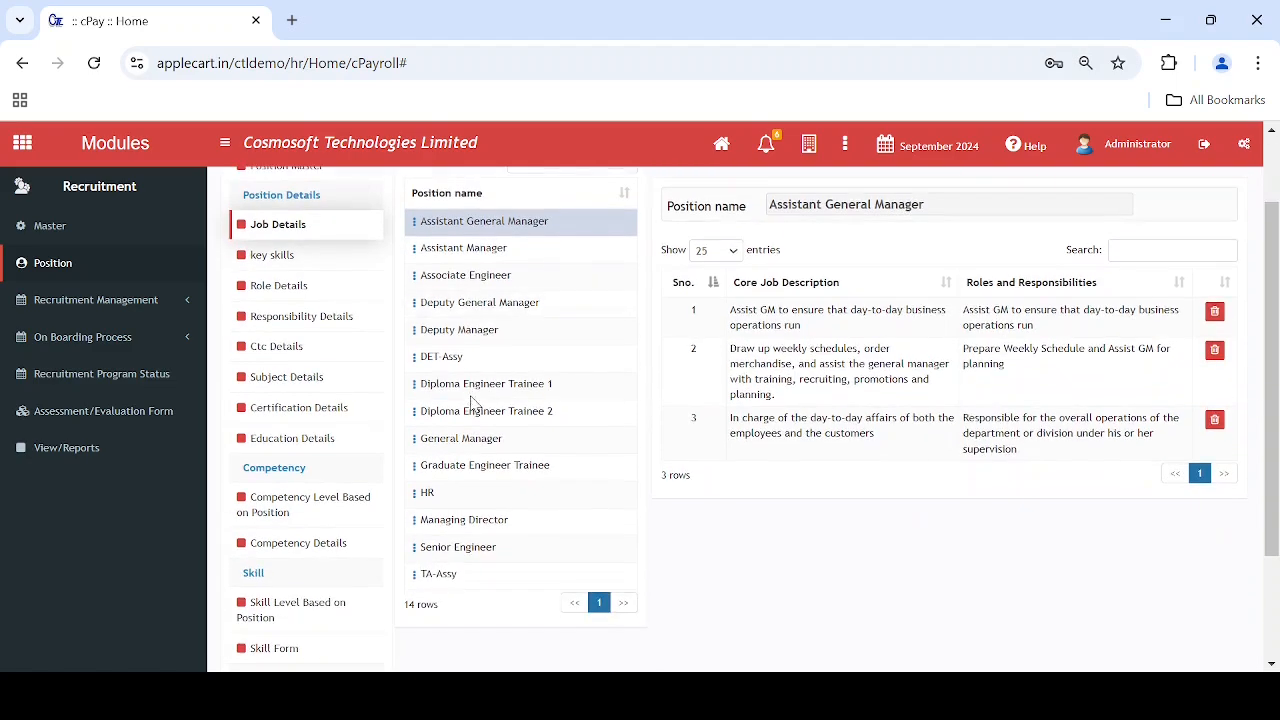
pyautogui.scroll(2, 474, 404)
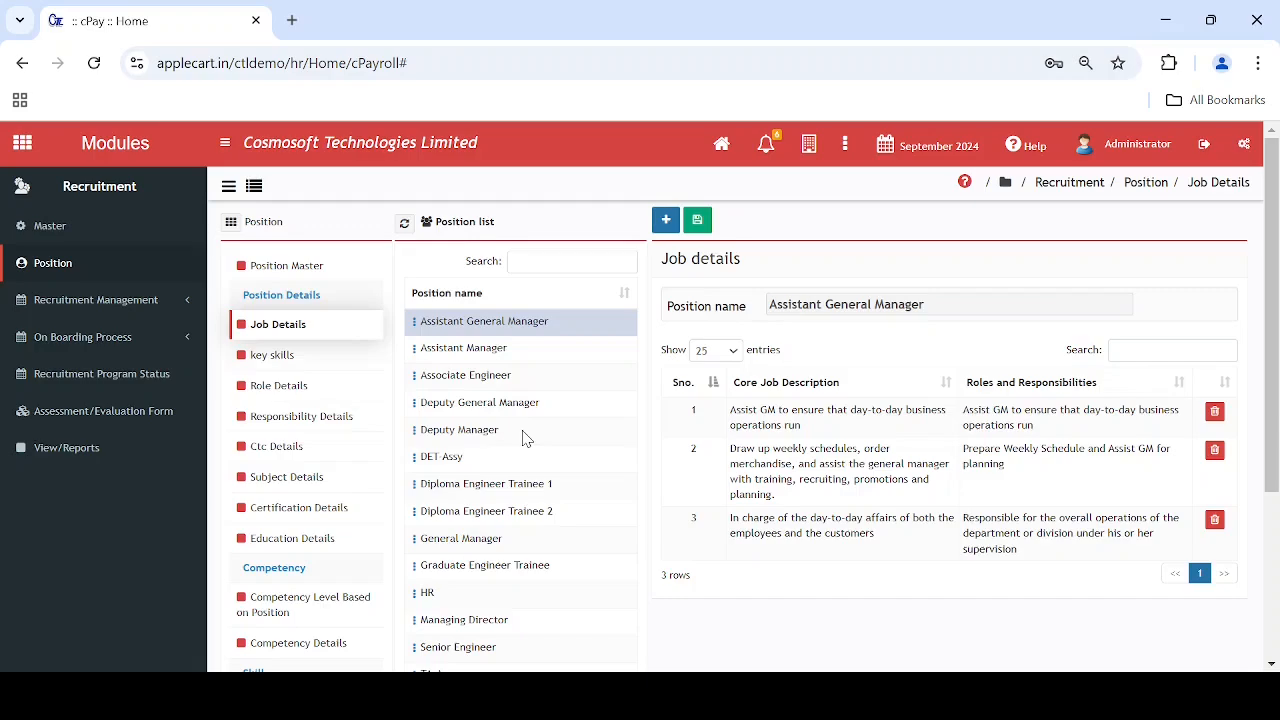
pyautogui.doubleClick(473, 372)
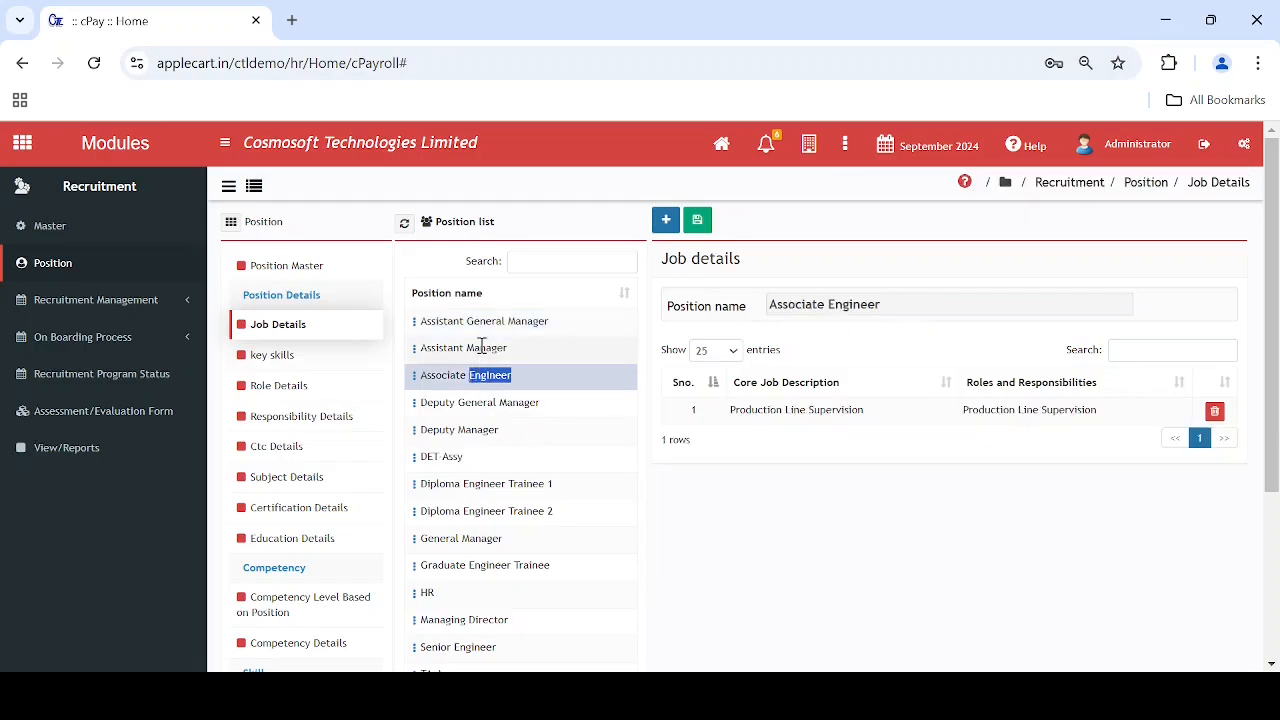
pyautogui.doubleClick(481, 347)
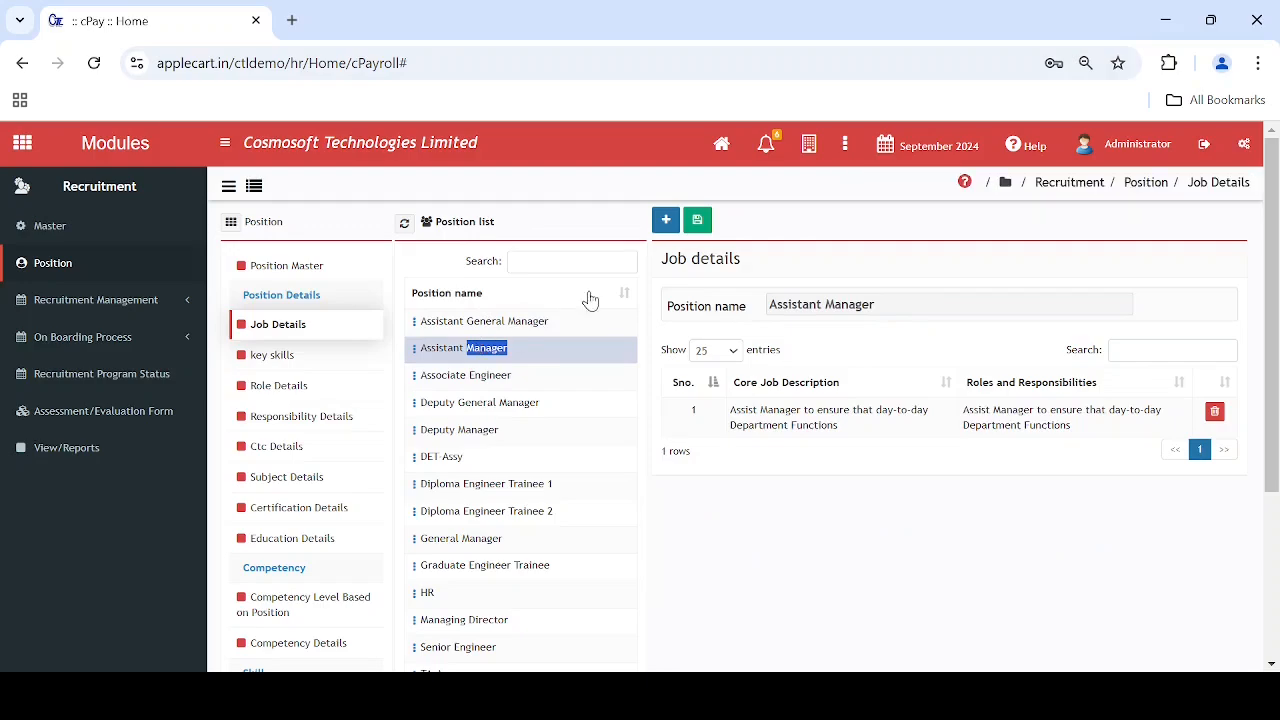
# Search the position list for "di", view the job details of Diploma Engineer Trainee 1, clear the search and reopen Assistant Manager.
pyautogui.click(572, 262)
pyautogui.write('di')
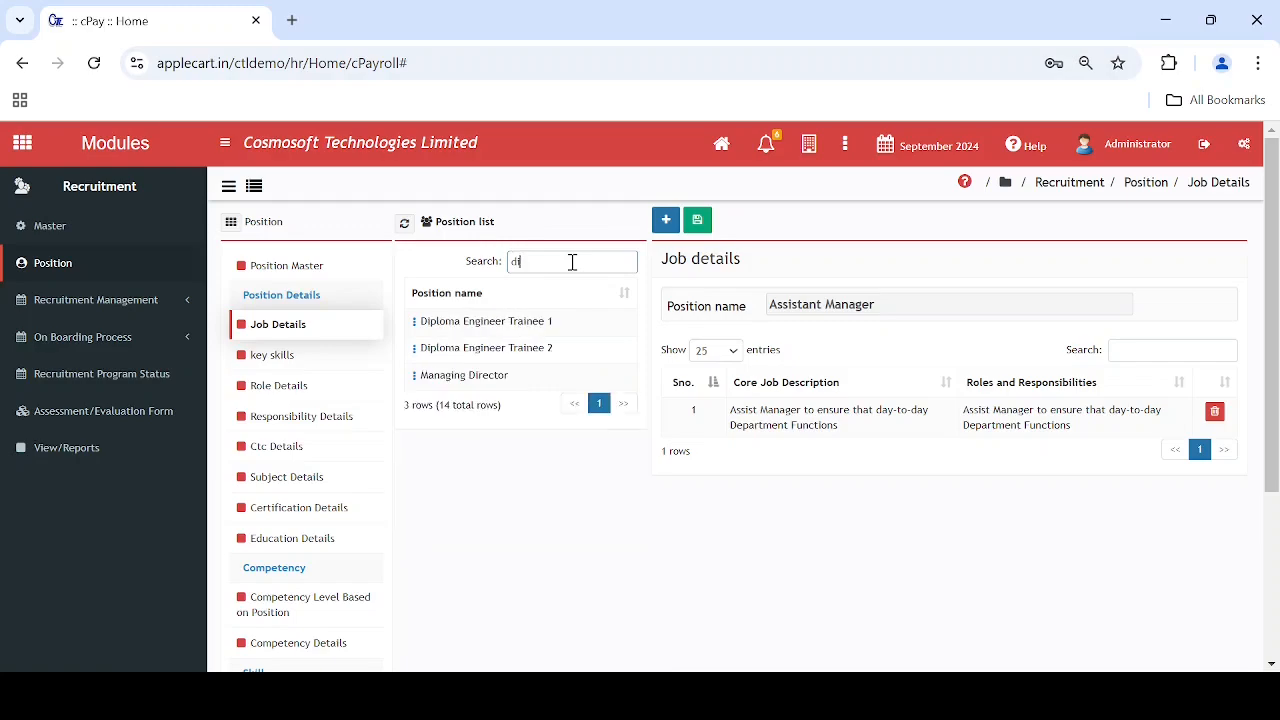
pyautogui.doubleClick(500, 320)
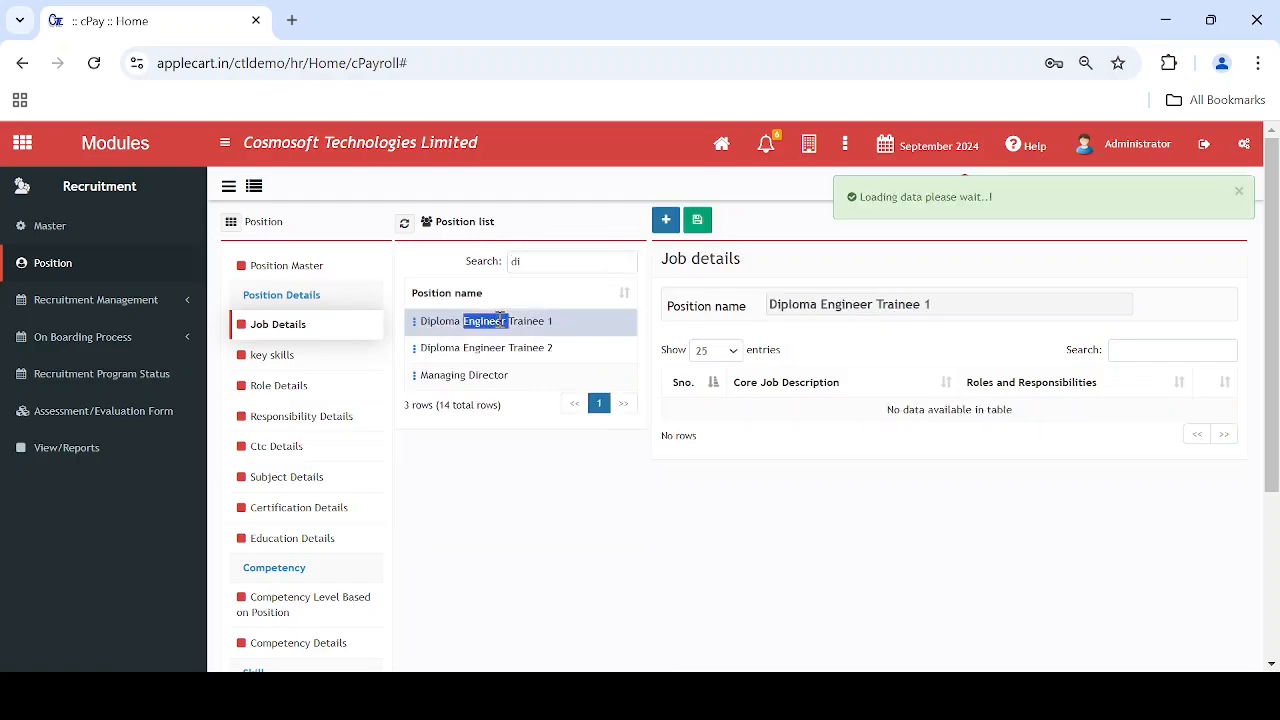
pyautogui.moveTo(541, 259); pyautogui.dragTo(465, 272)
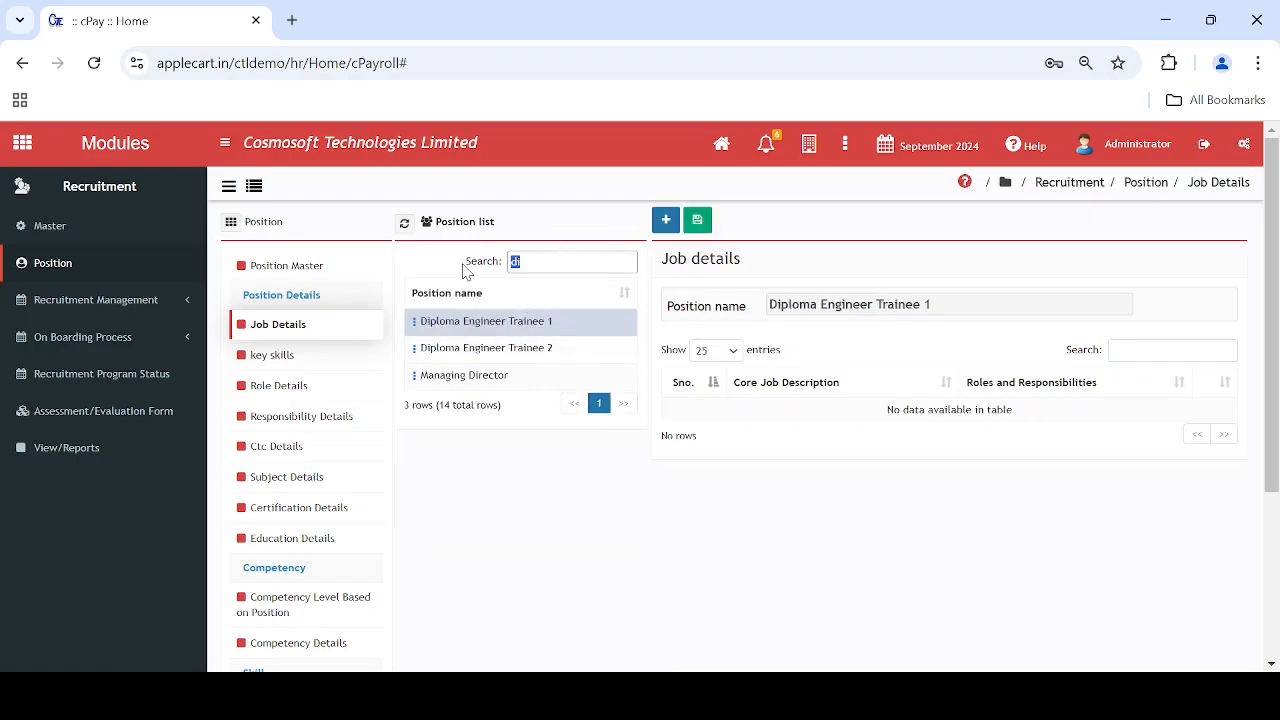
pyautogui.press('BackSpace')
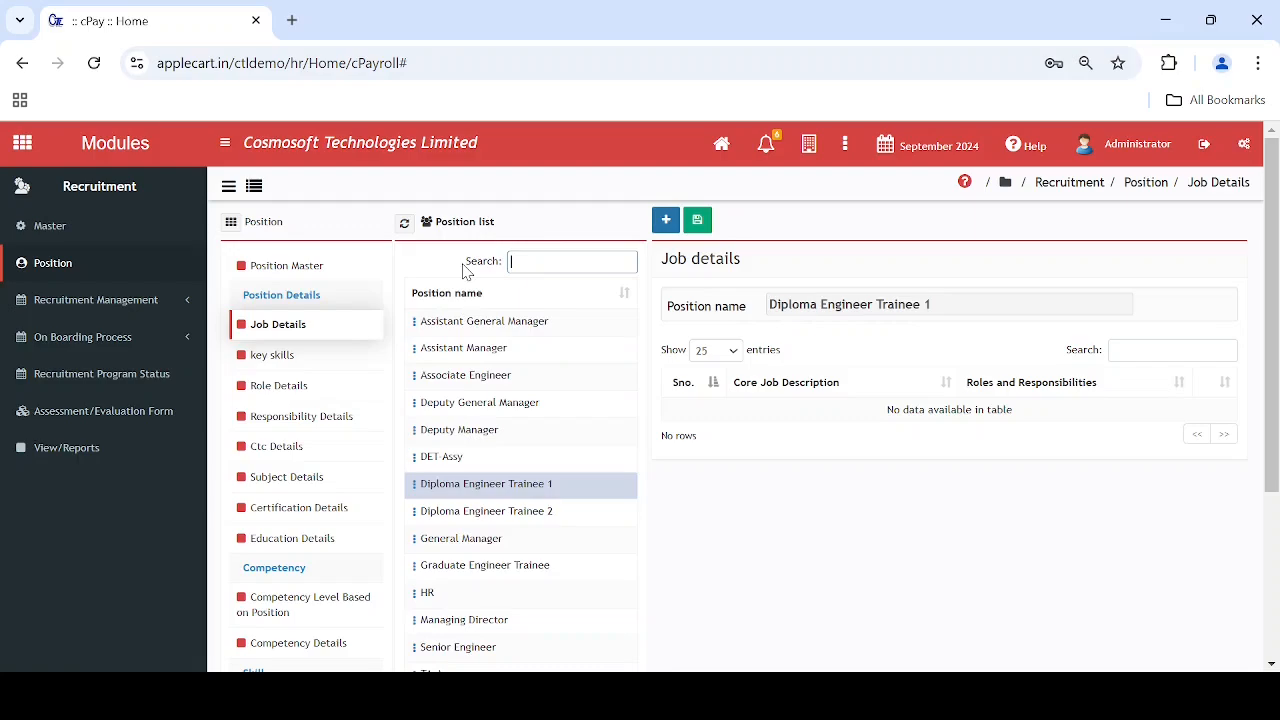
pyautogui.doubleClick(480, 348)
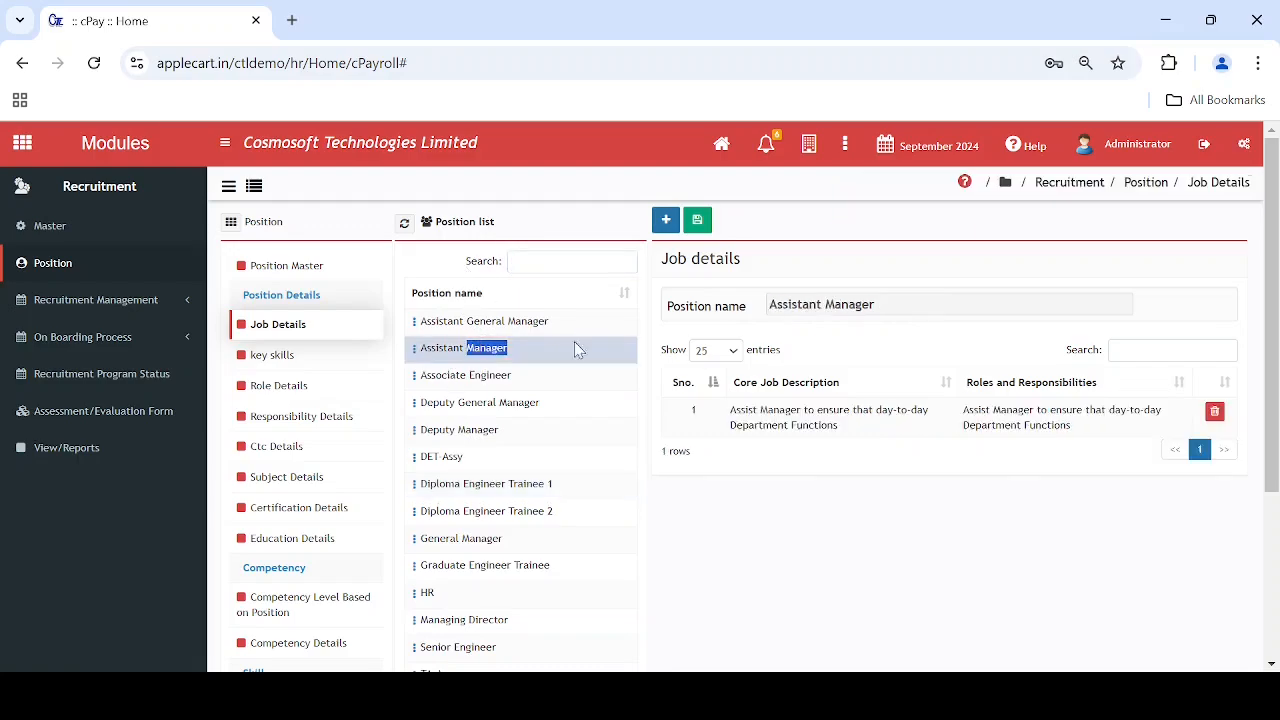
pyautogui.click(666, 220)
pyautogui.click(790, 455)
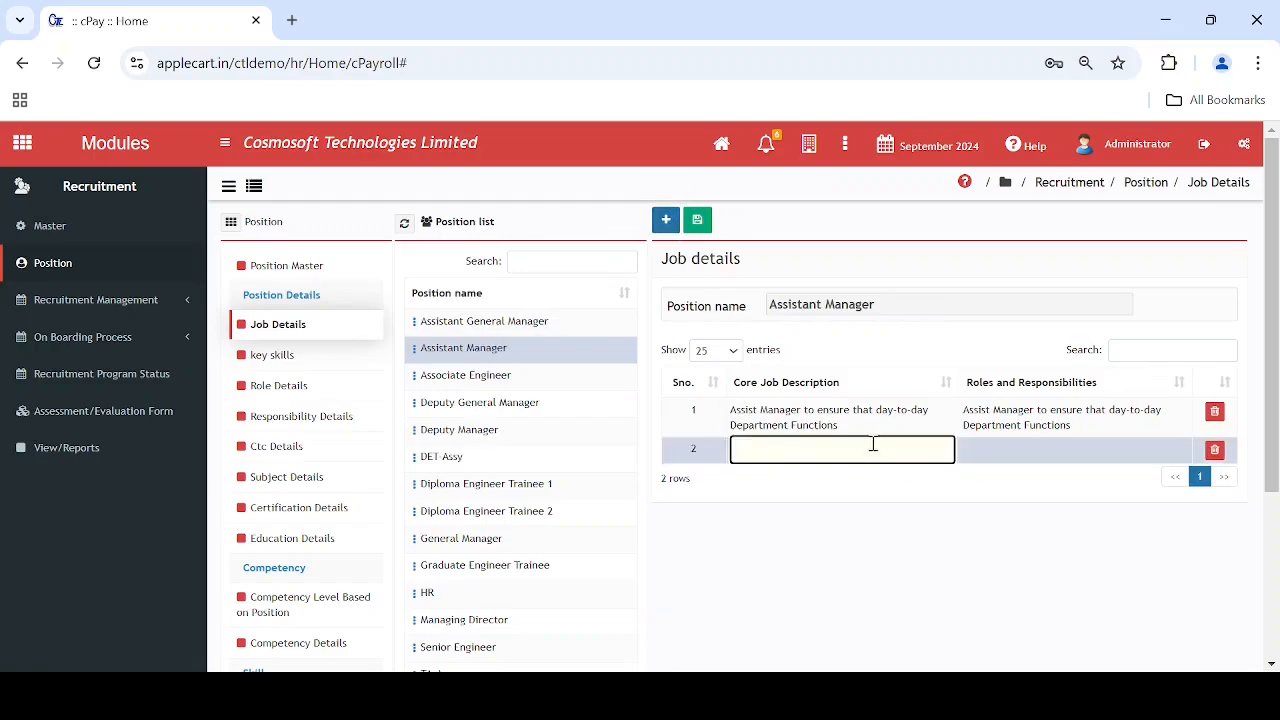
pyautogui.click(1019, 449)
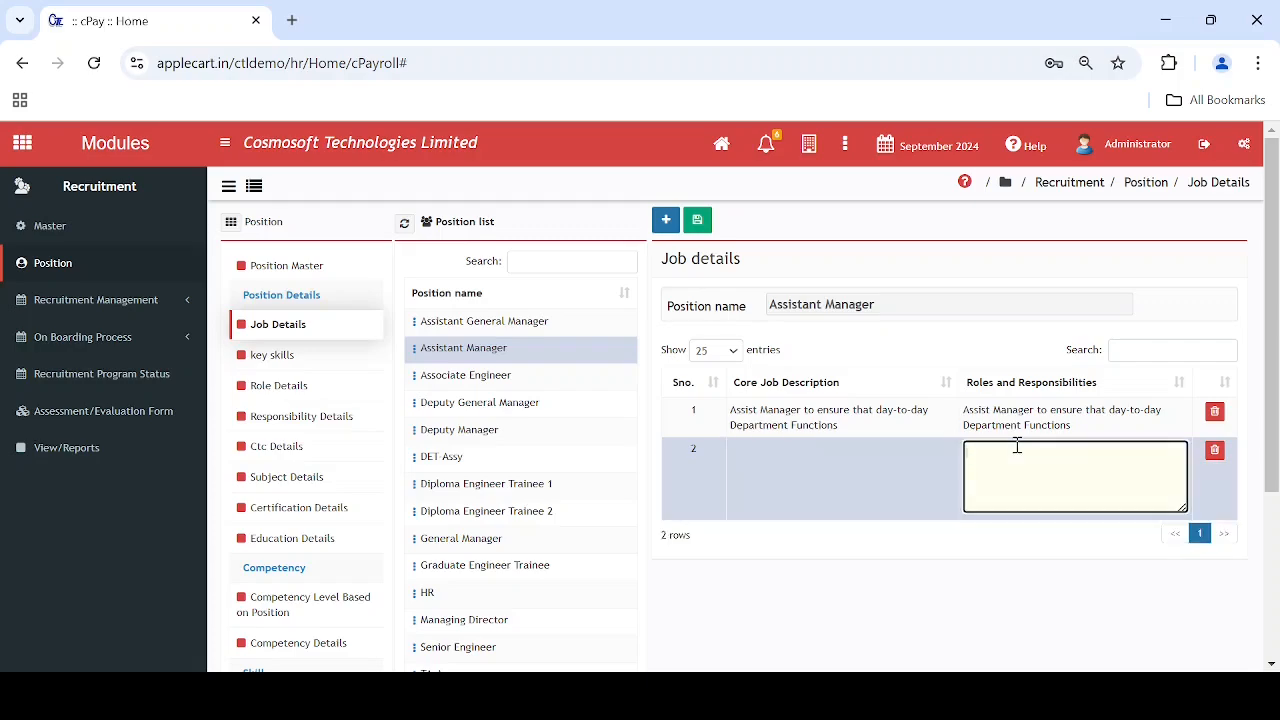
pyautogui.click(1215, 452)
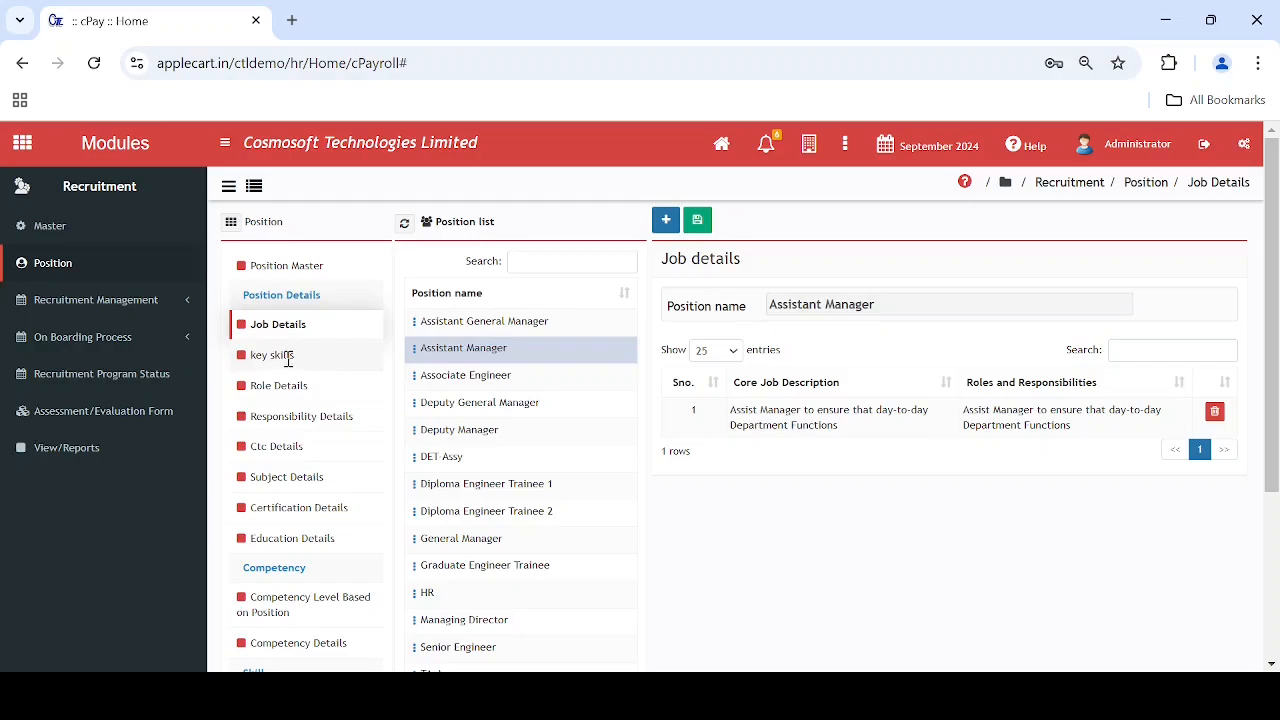
# View the CTC, subject, certification and education details of the Assistant Manager position.
pyautogui.click(296, 457)
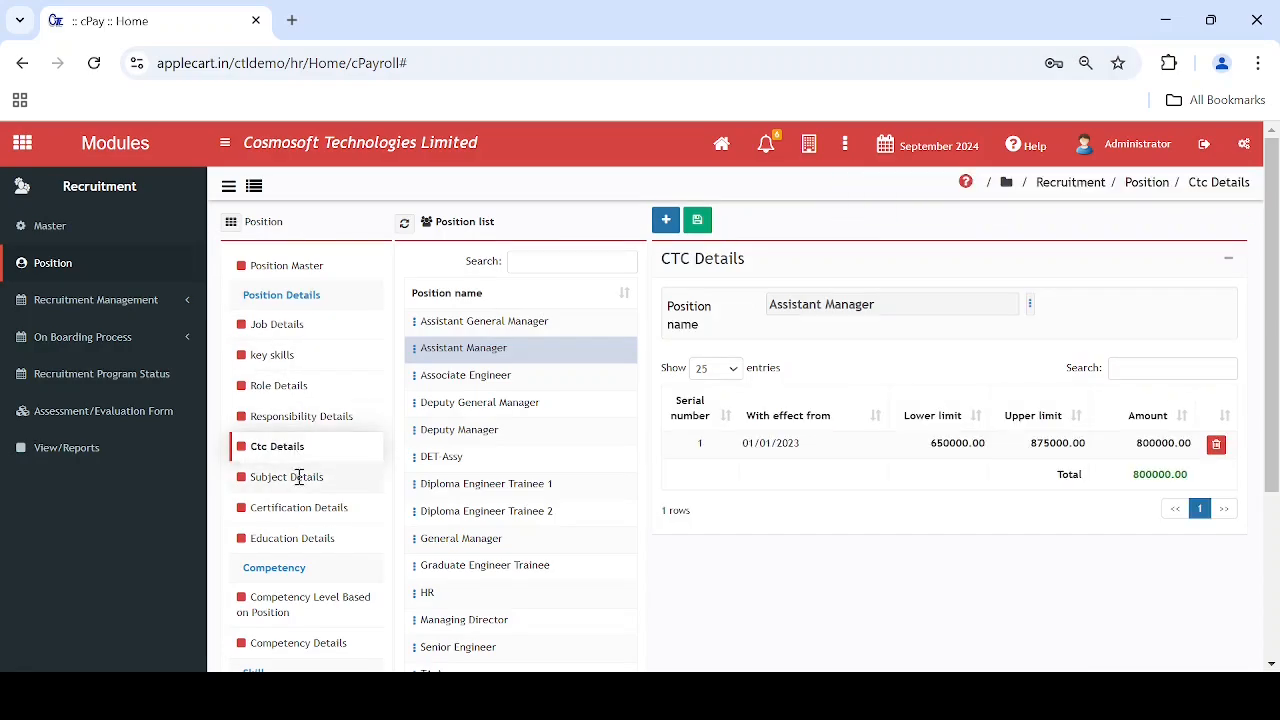
pyautogui.click(299, 477)
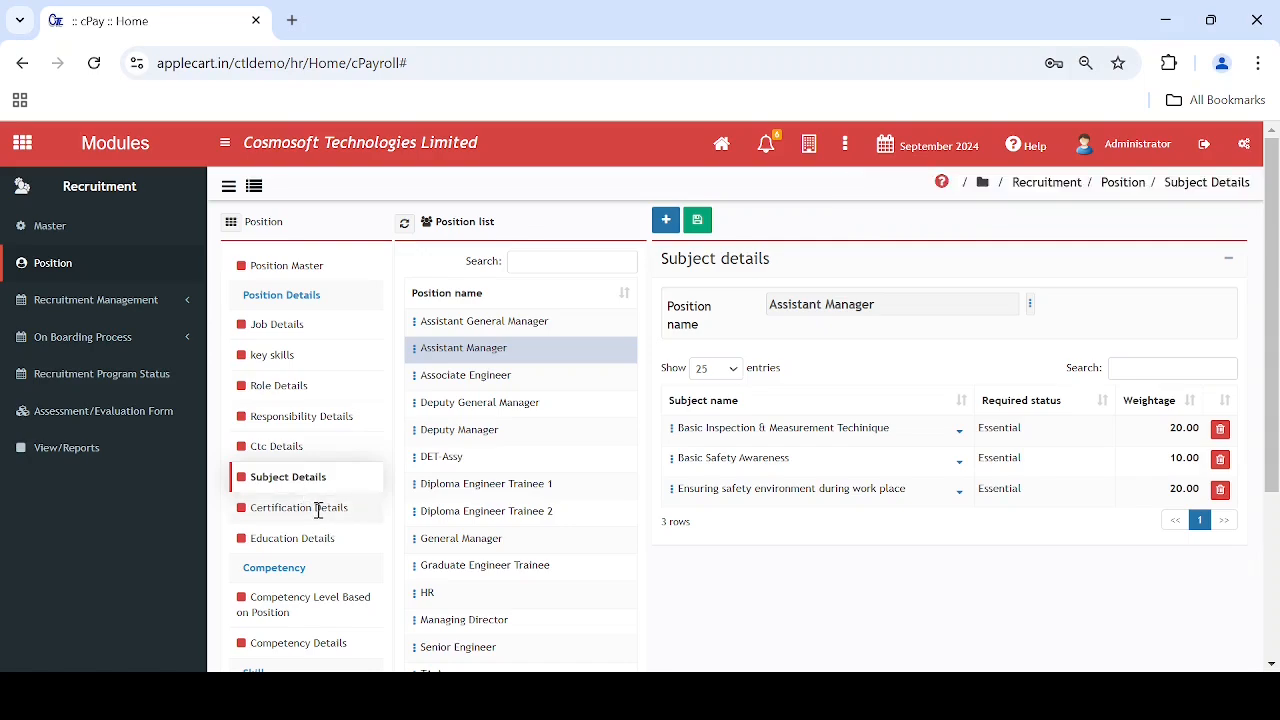
pyautogui.click(318, 509)
pyautogui.click(300, 539)
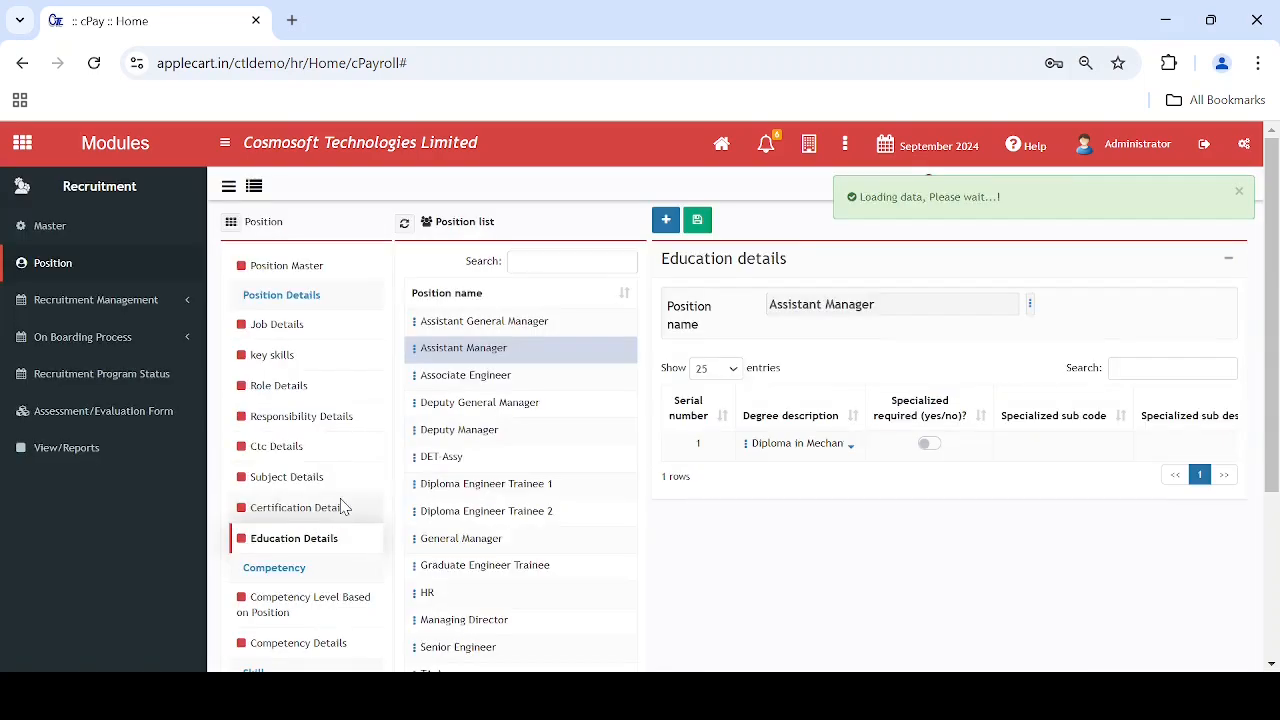
# View the Assistant Manager's competency details and the skill levels based on position.
pyautogui.scroll(-2, 341, 507)
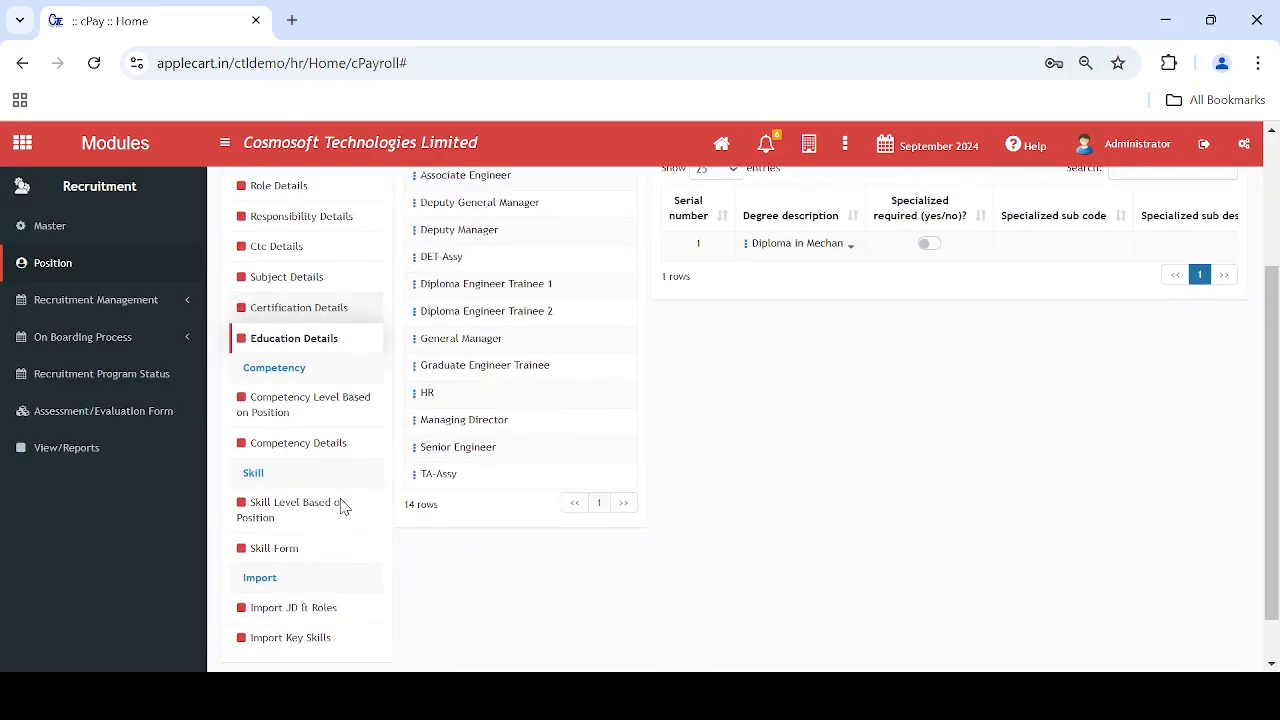
pyautogui.click(312, 446)
pyautogui.scroll(-1, 324, 492)
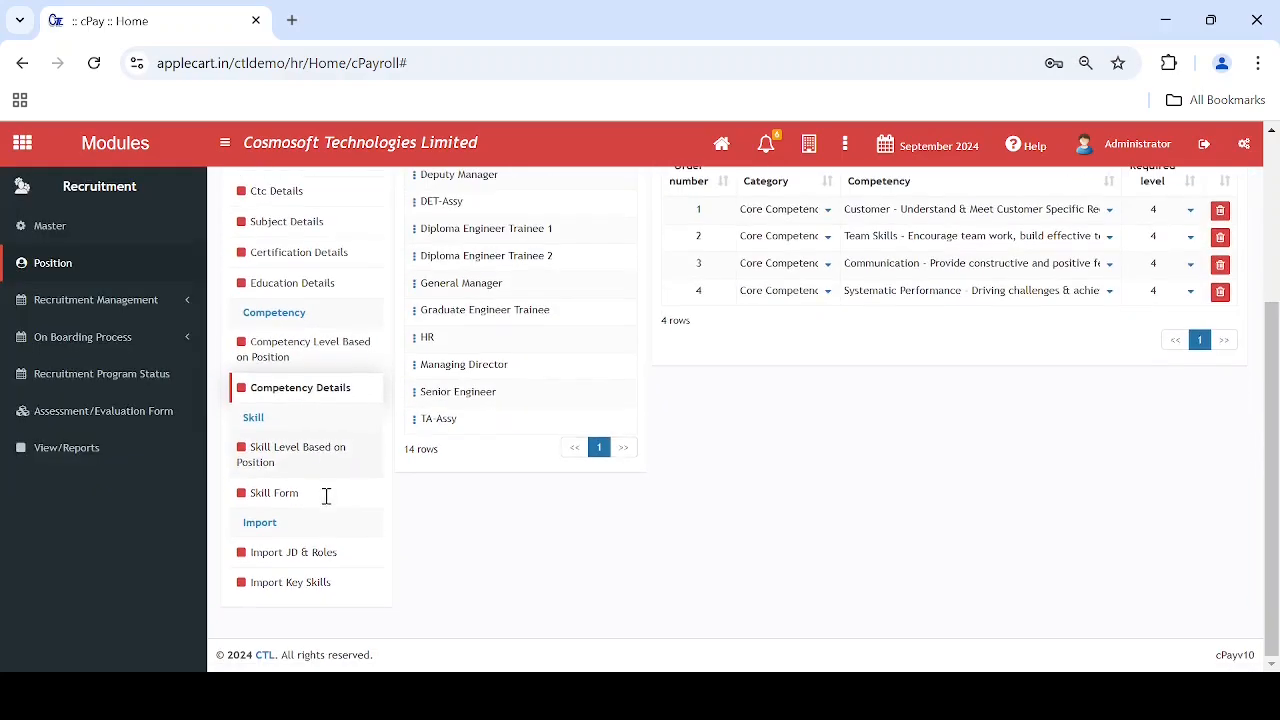
pyautogui.click(332, 455)
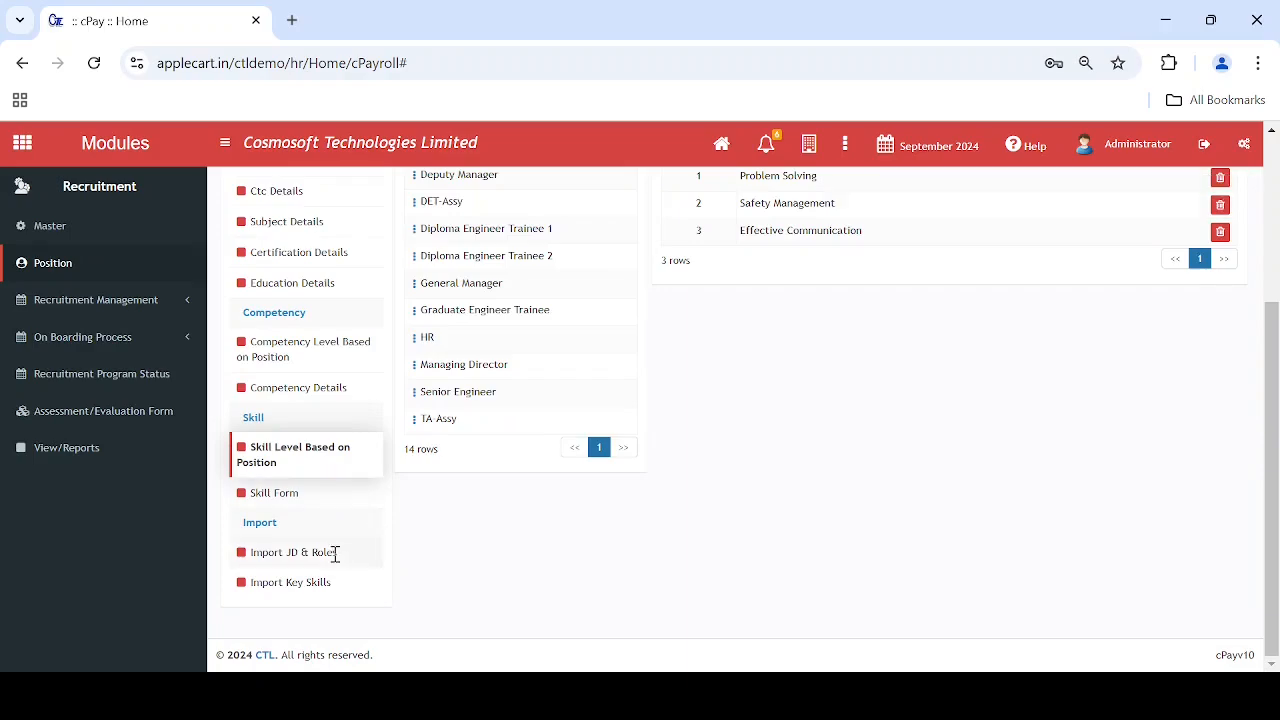
pyautogui.scroll(3, 334, 476)
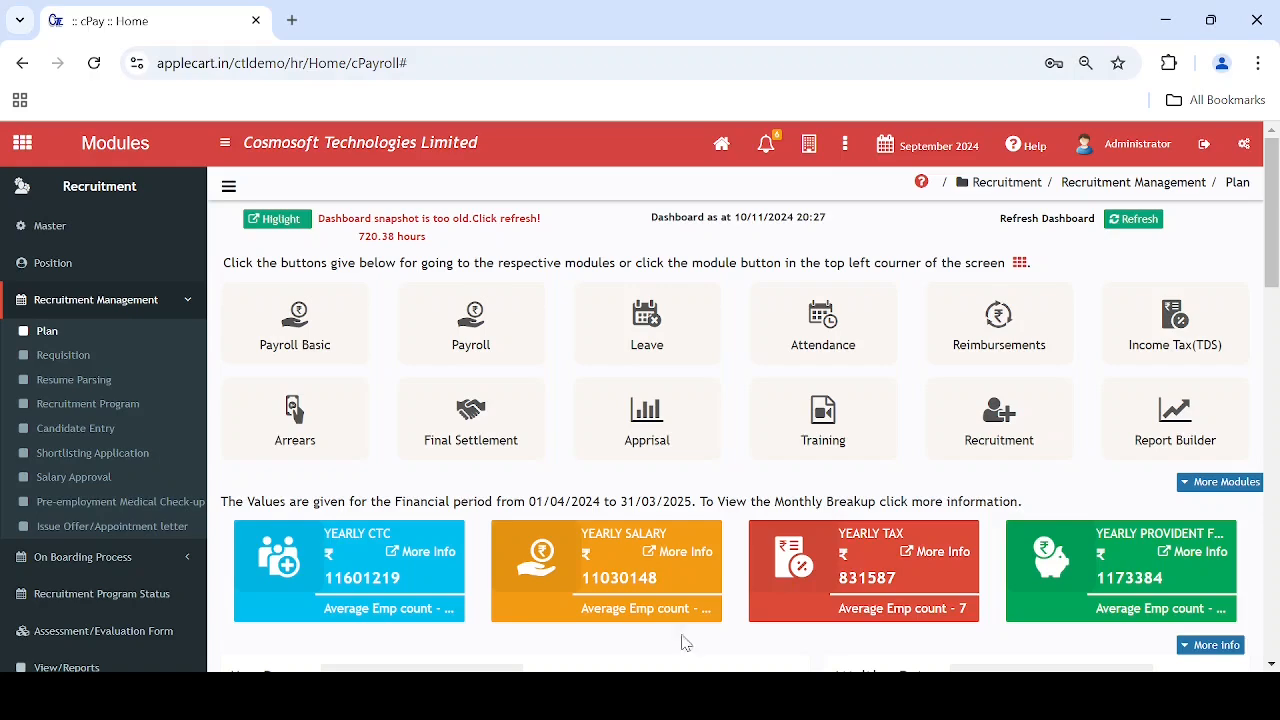
# Open the Recruitment Management plan for Year -2024 and its manpower operation plan for the Management Staff group.
pyautogui.click(105, 336)
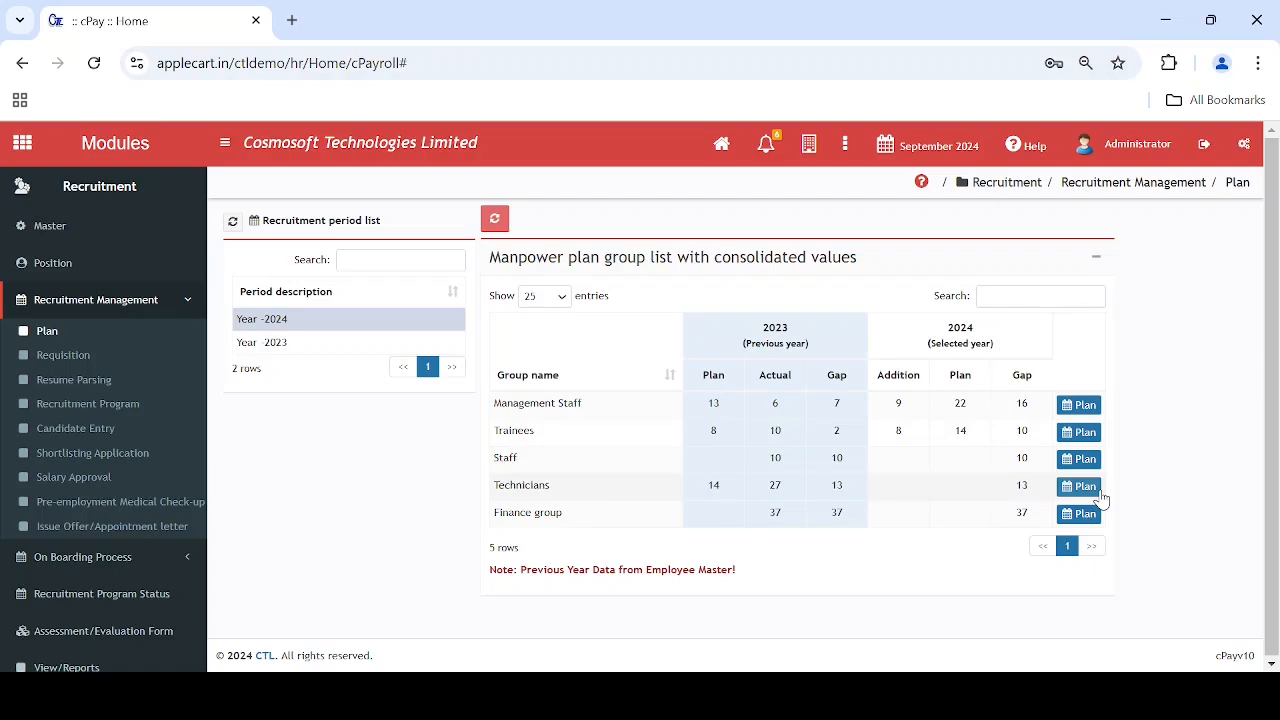
pyautogui.click(1079, 407)
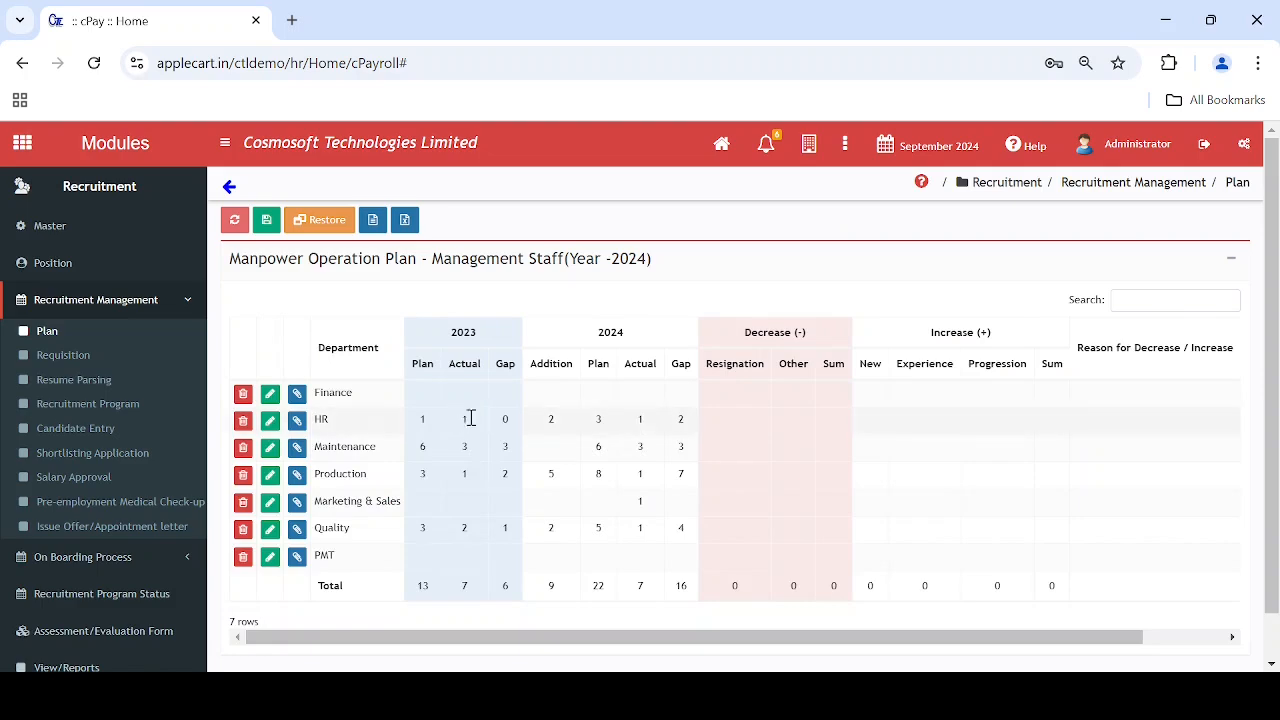
pyautogui.click(650, 427)
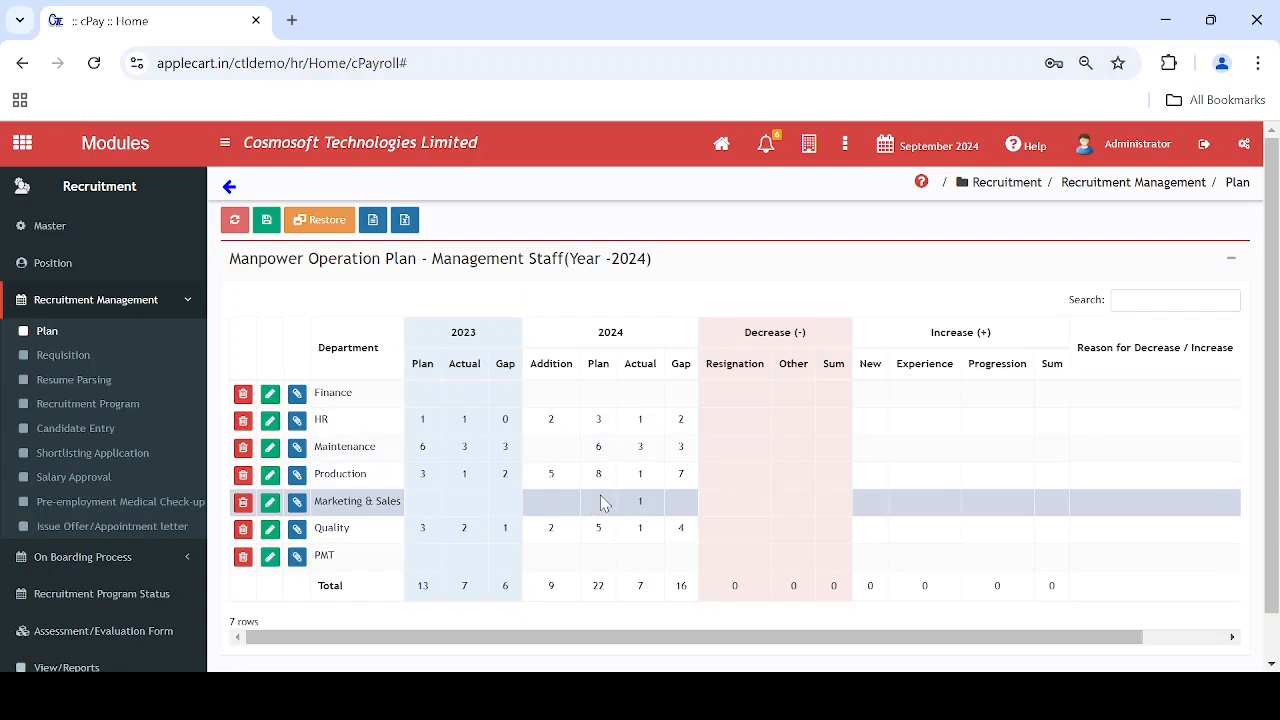
# Set the 2024 addition for the Marketing & Sales department to 2 and download the manpower operation plan as a file.
pyautogui.click(560, 500)
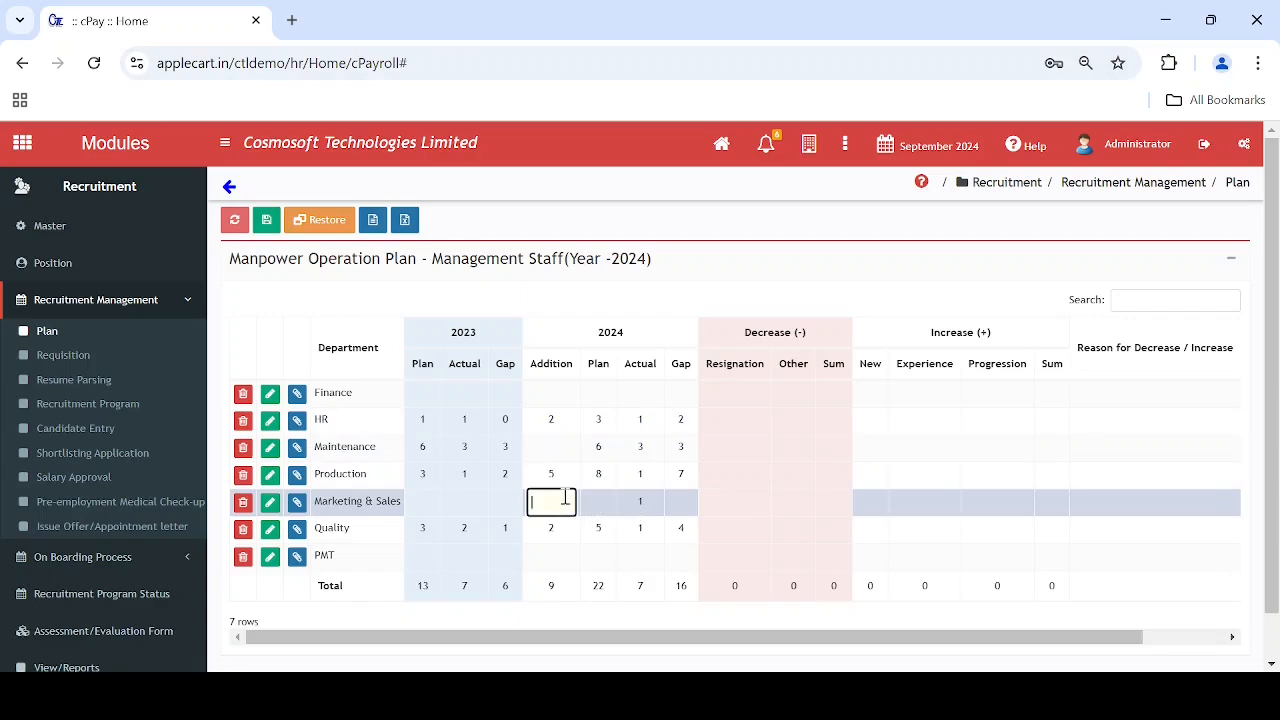
pyautogui.write('2')
pyautogui.click(602, 503)
pyautogui.click(371, 222)
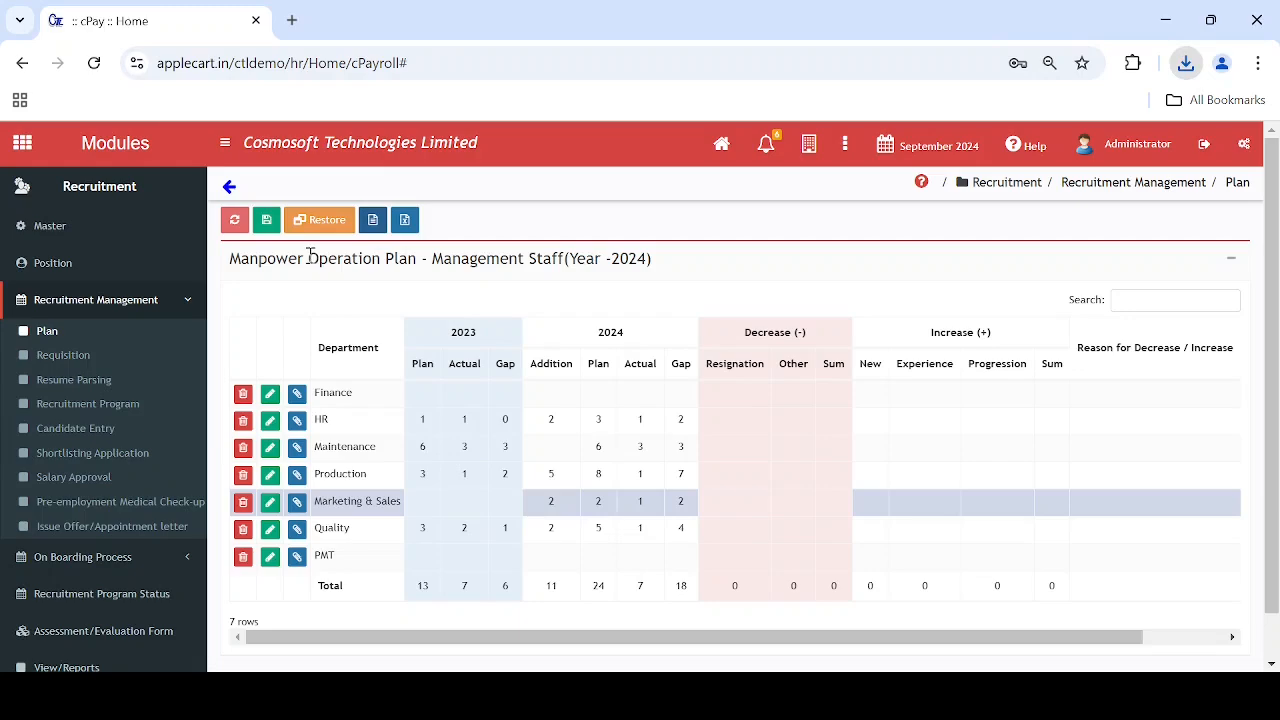
# Open the manpower requisition form for the Production department under the Year -2024 period and Management Staff group.
pyautogui.click(227, 188)
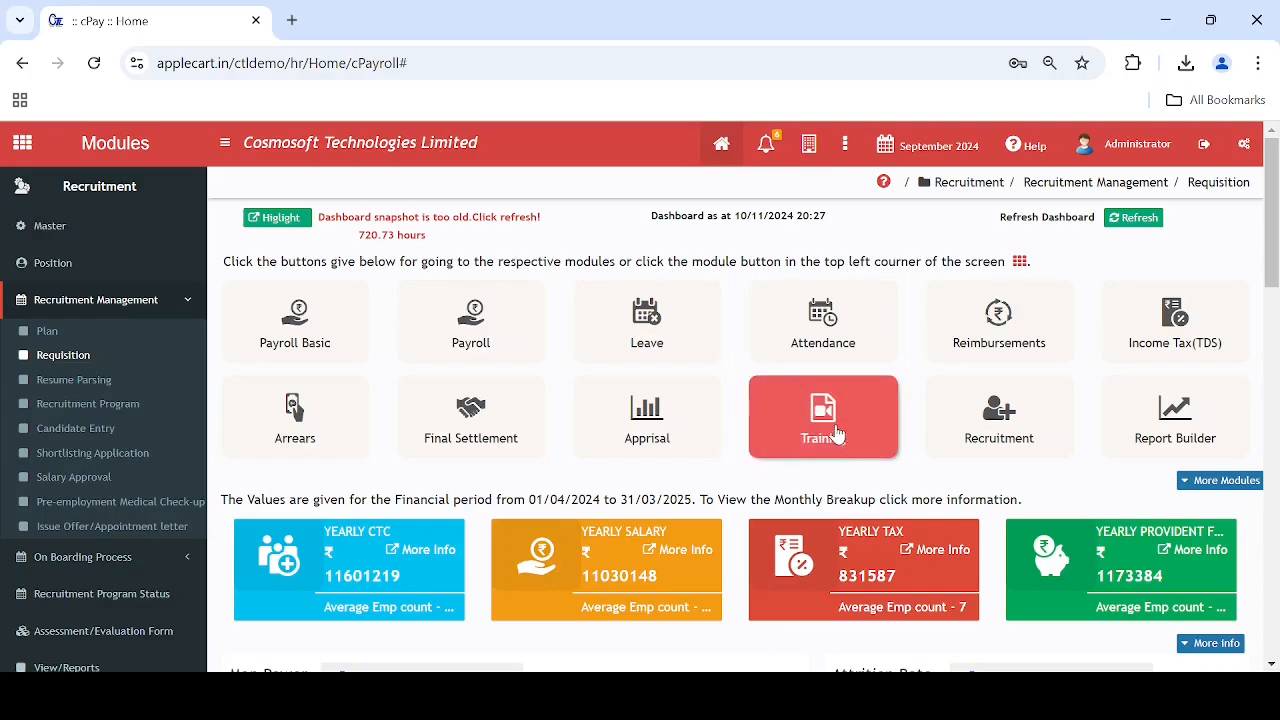
pyautogui.click(957, 424)
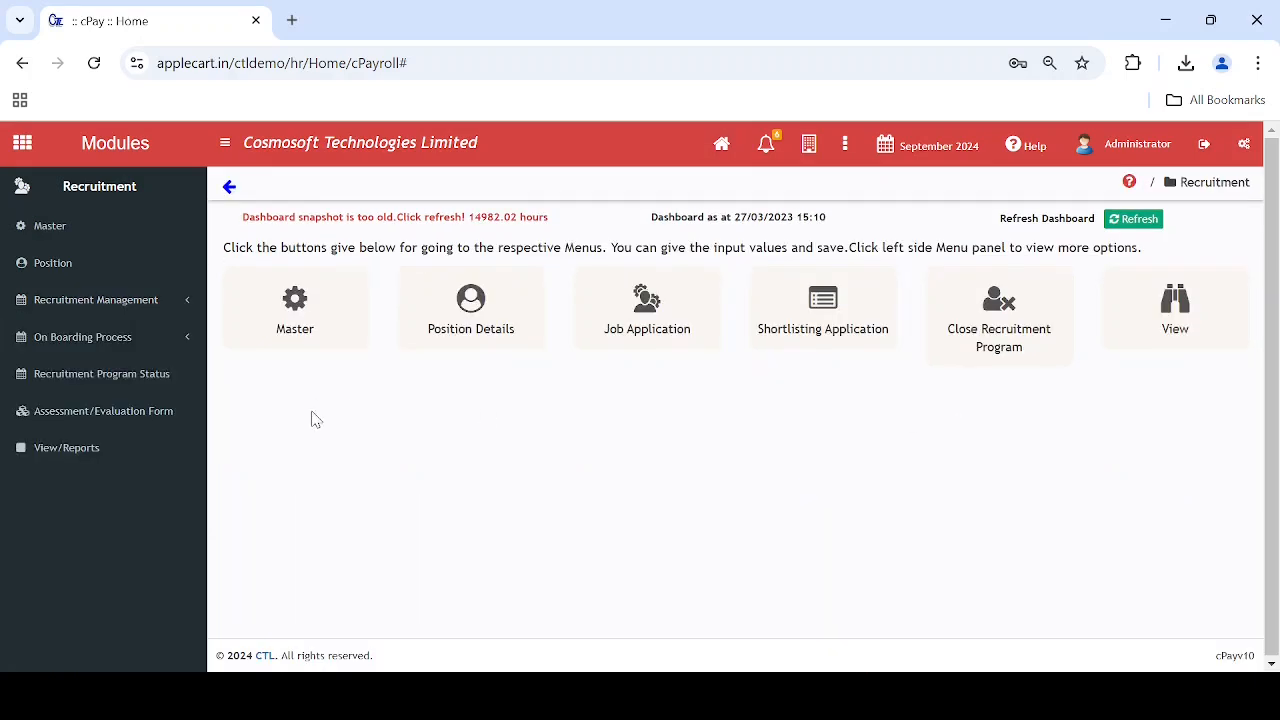
pyautogui.click(134, 300)
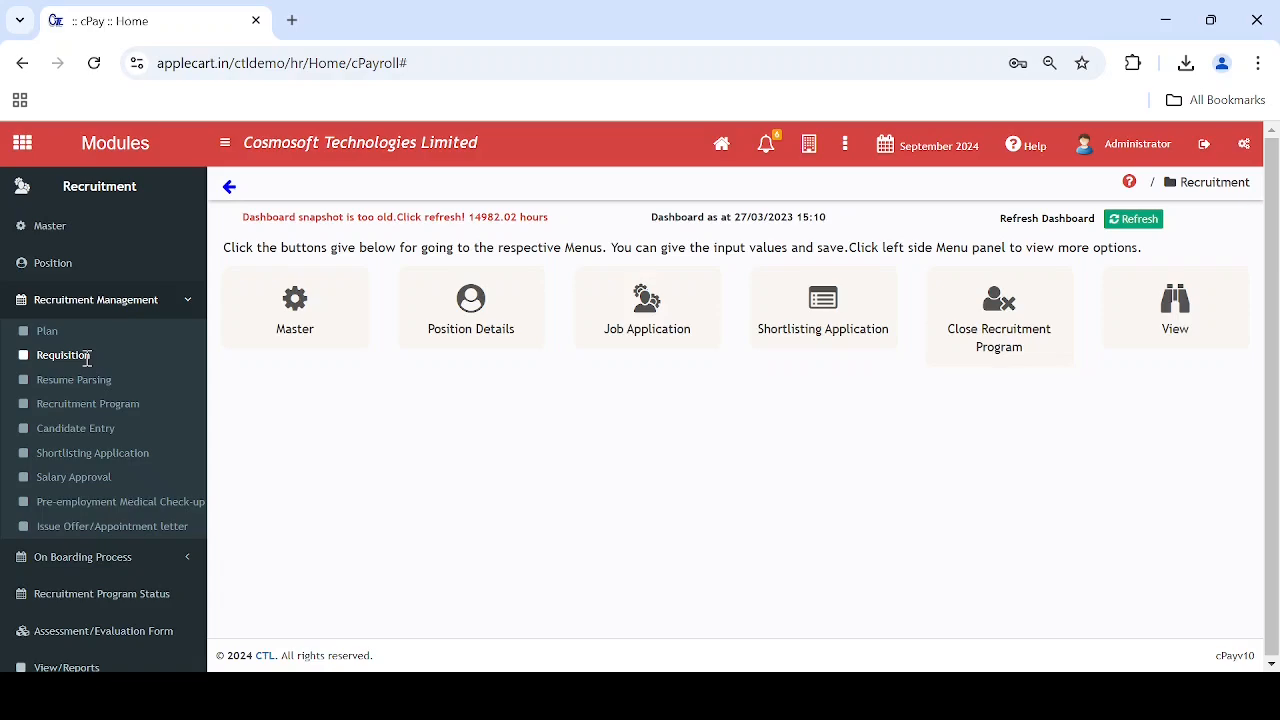
pyautogui.click(87, 356)
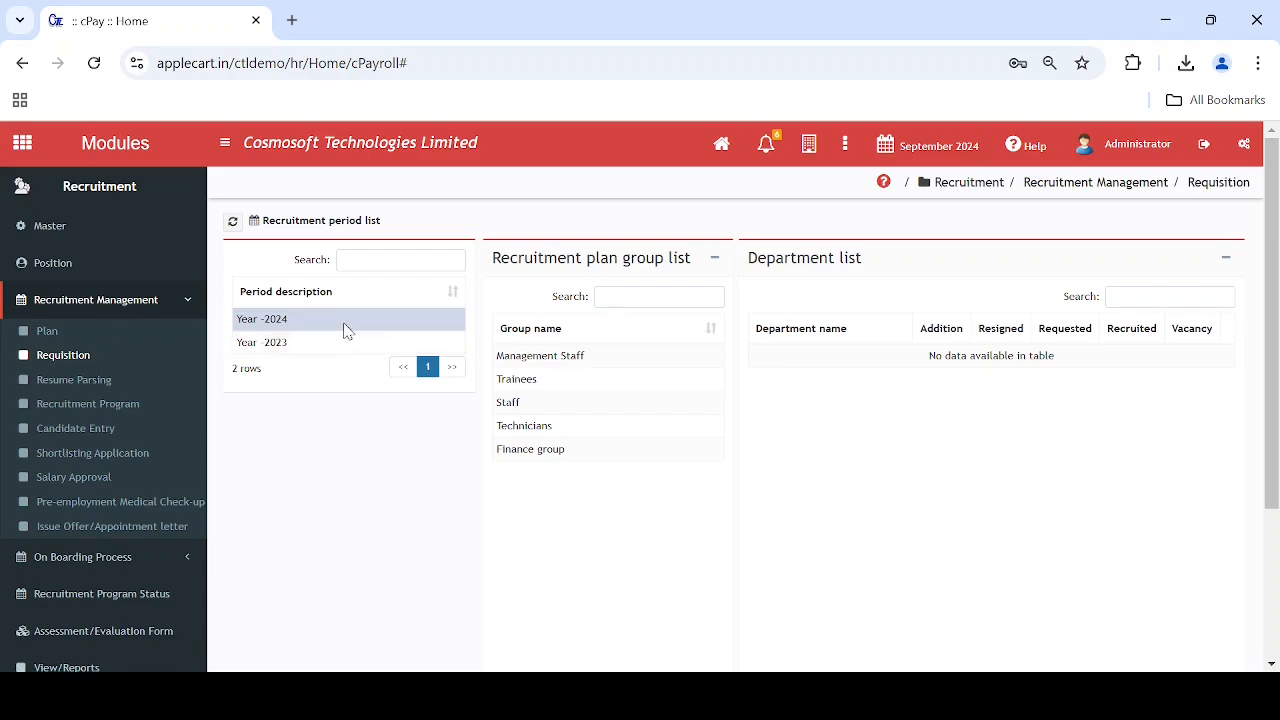
pyautogui.doubleClick(548, 360)
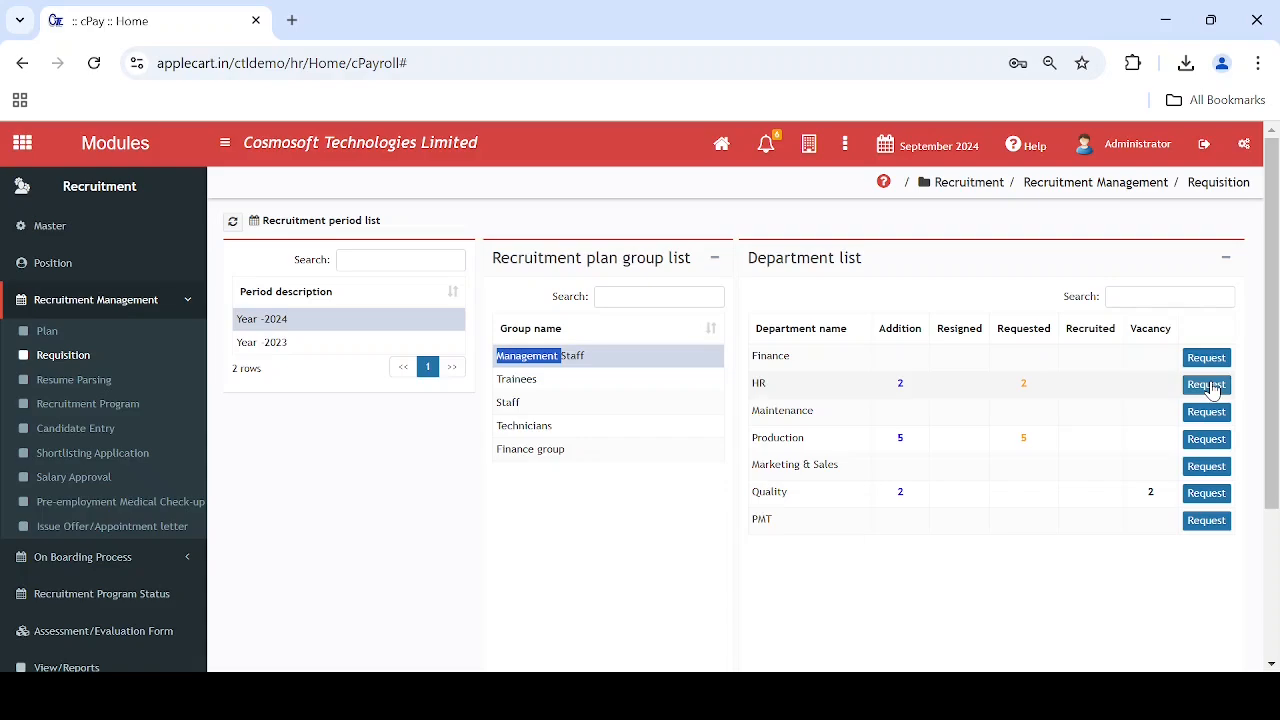
pyautogui.click(1206, 446)
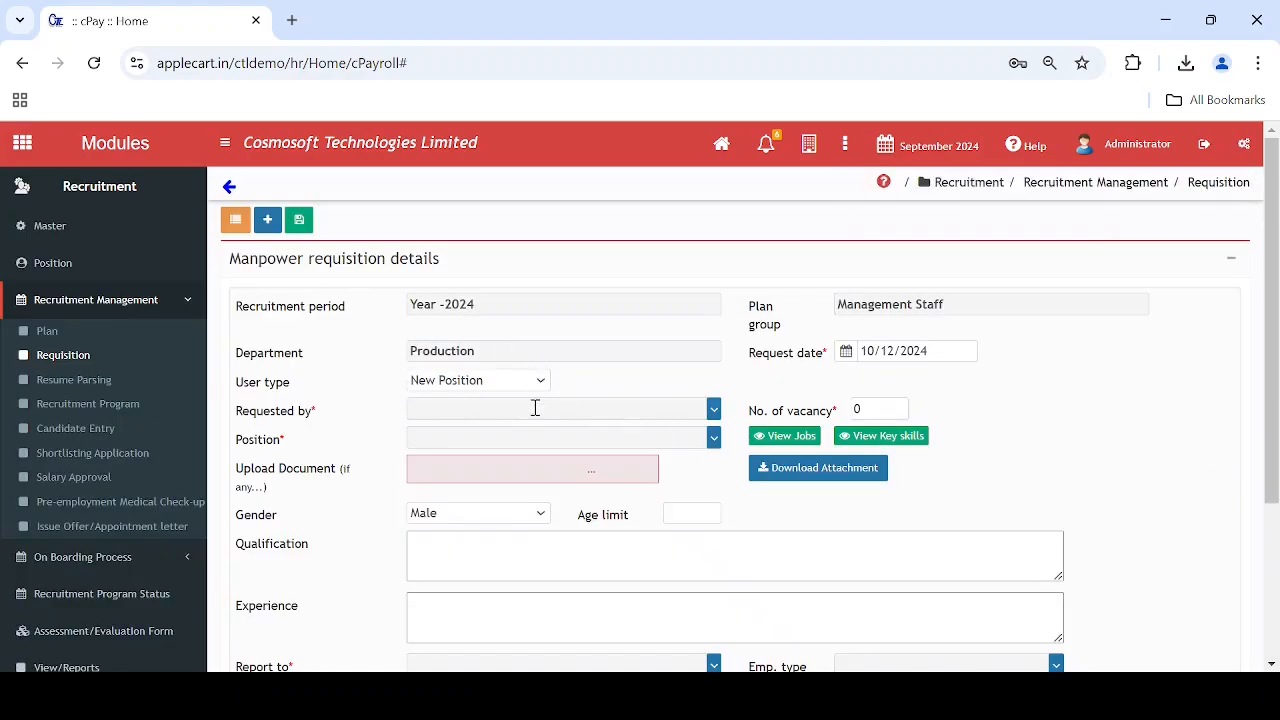
# Fill the Production requisition with a requesting employee, the position Diploma Engineer Trainee 1 and 1 vacancy.
pyautogui.click(713, 410)
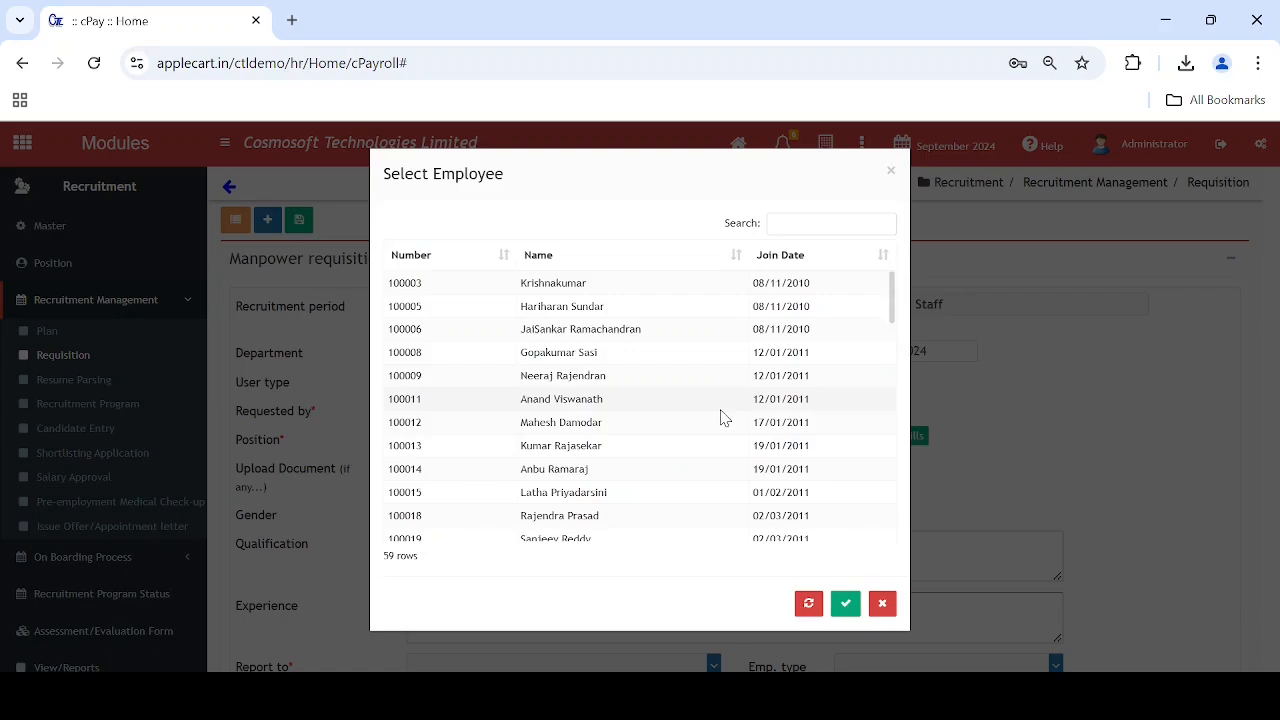
pyautogui.doubleClick(596, 420)
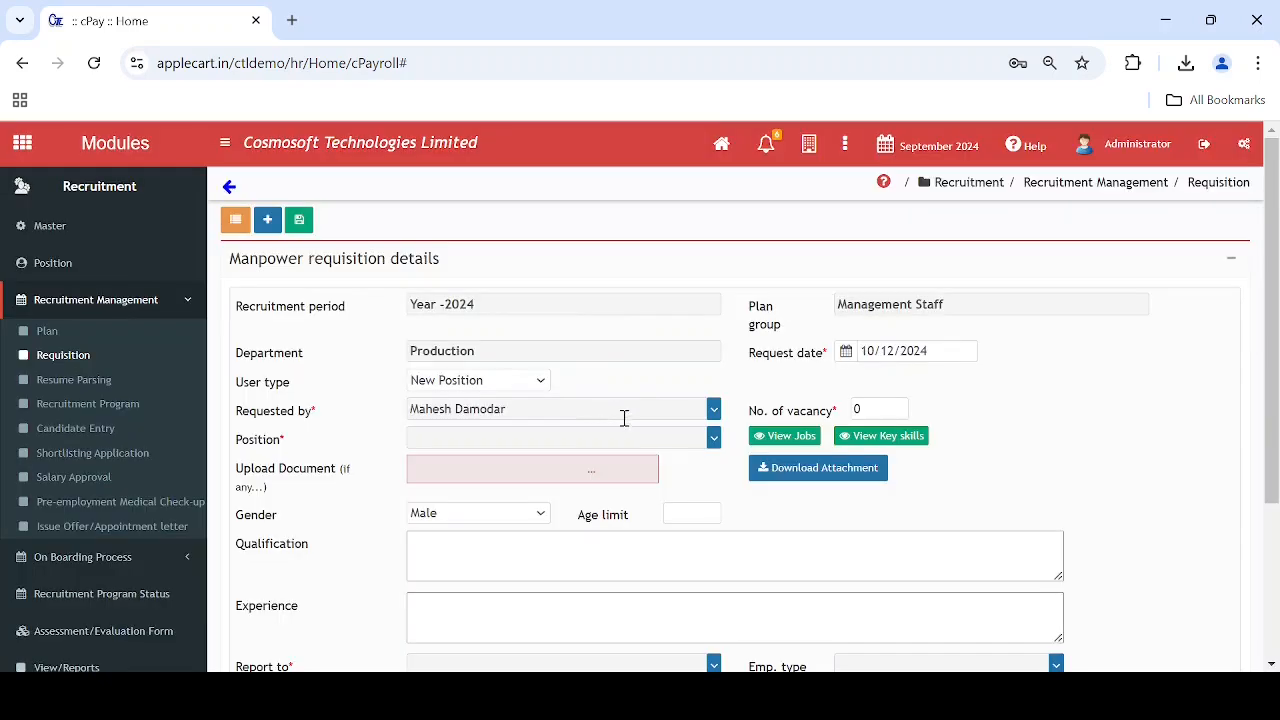
pyautogui.click(714, 441)
pyautogui.doubleClick(557, 428)
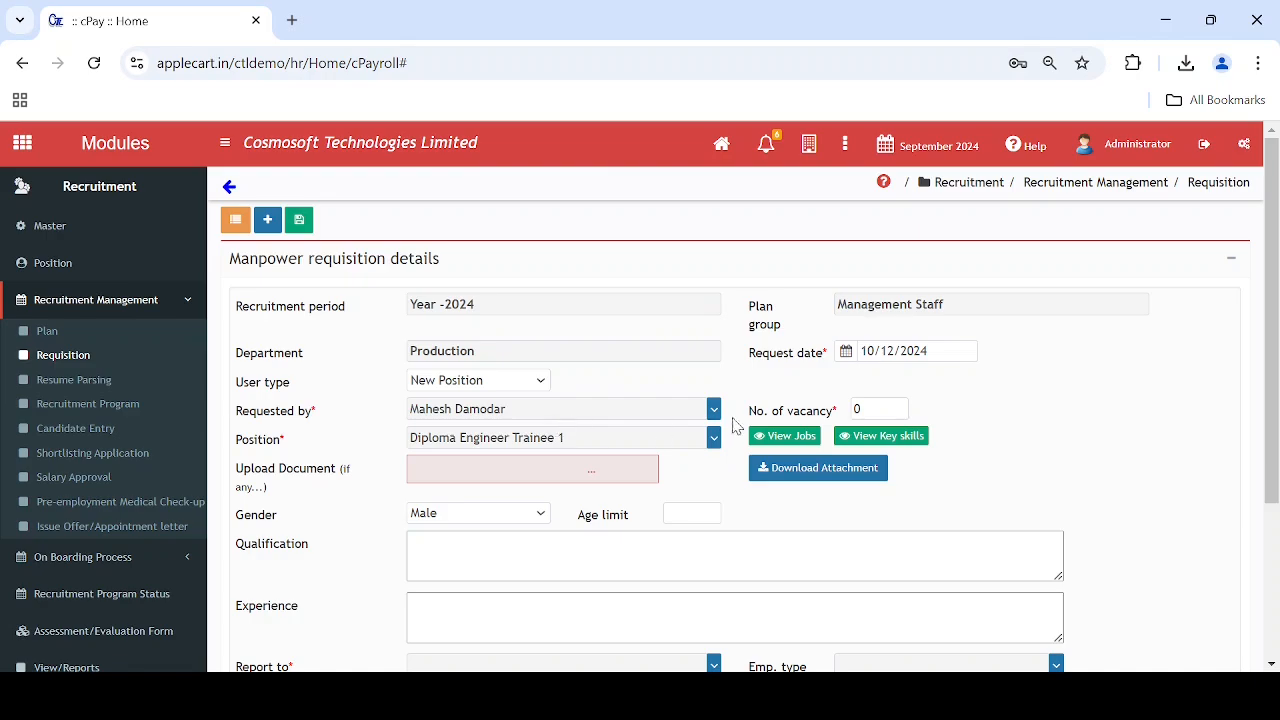
pyautogui.doubleClick(857, 409)
pyautogui.write('1')
pyautogui.scroll(-3, 657, 477)
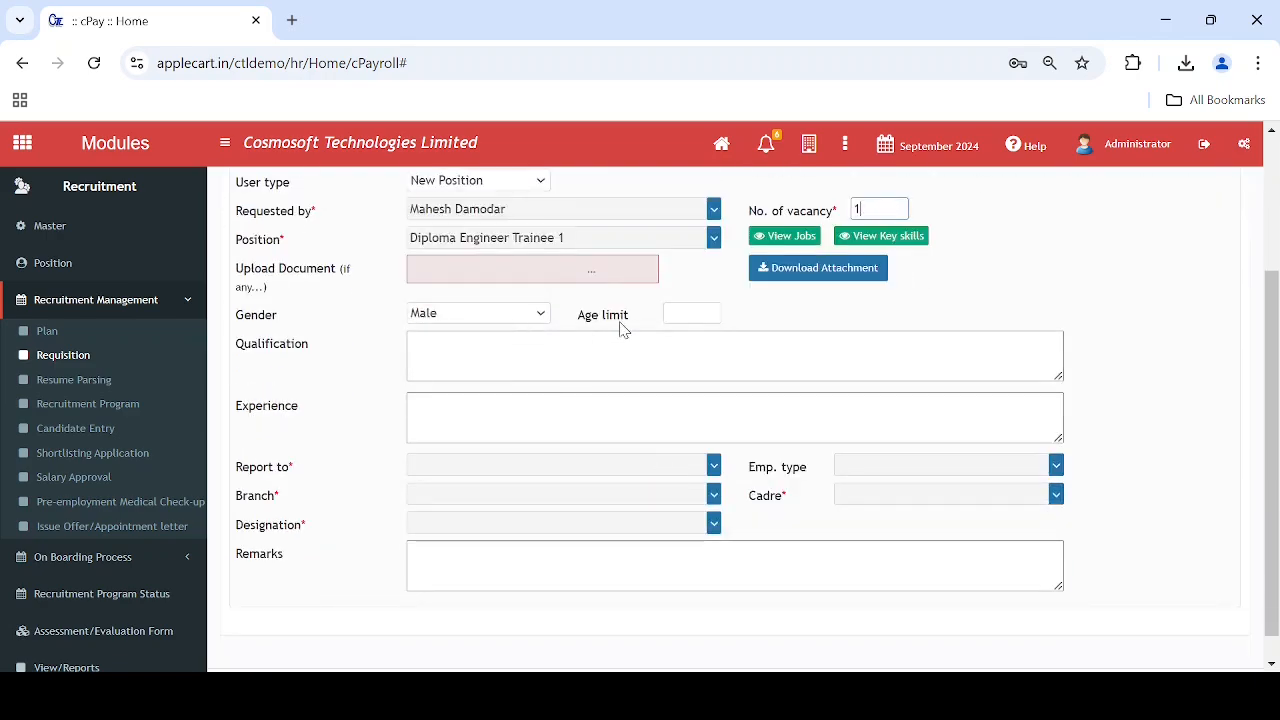
# Set the requisition's age limit to 34 and look over its remaining fields, such as reporting, branch, cadre and designation.
pyautogui.click(677, 309)
pyautogui.write('34')
pyautogui.click(586, 402)
pyautogui.scroll(1, 452, 253)
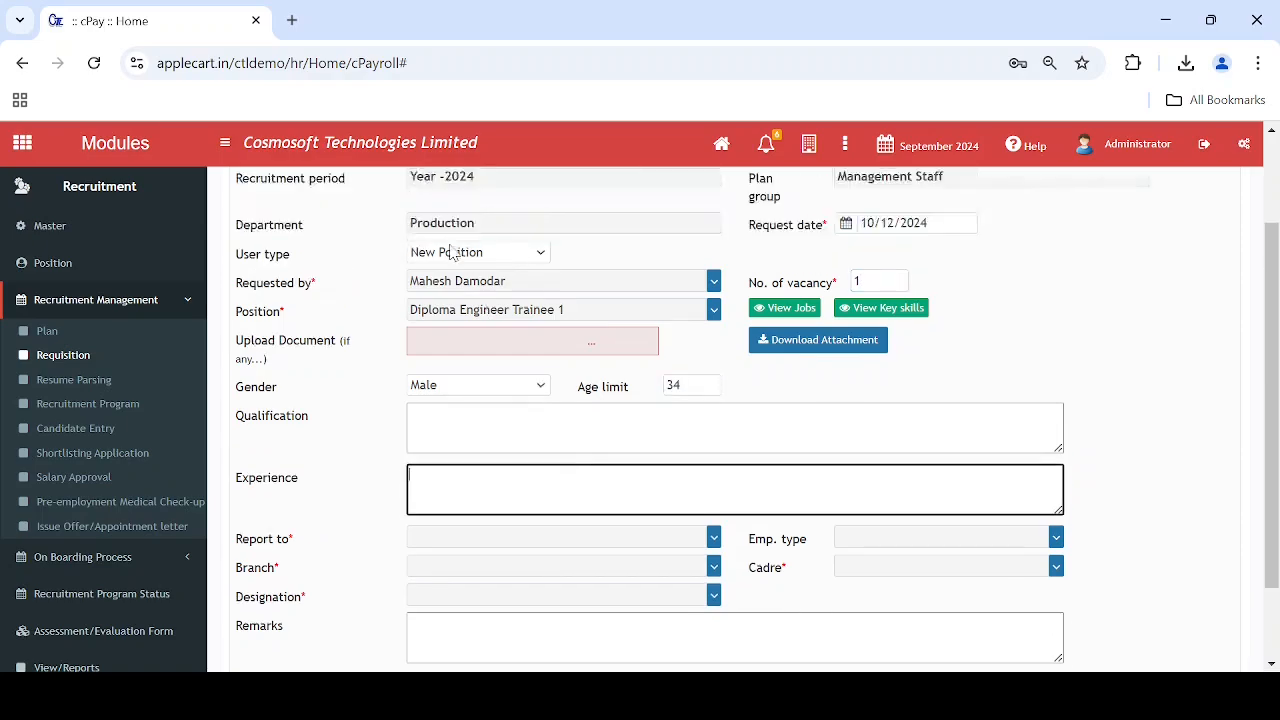
pyautogui.scroll(2, 452, 253)
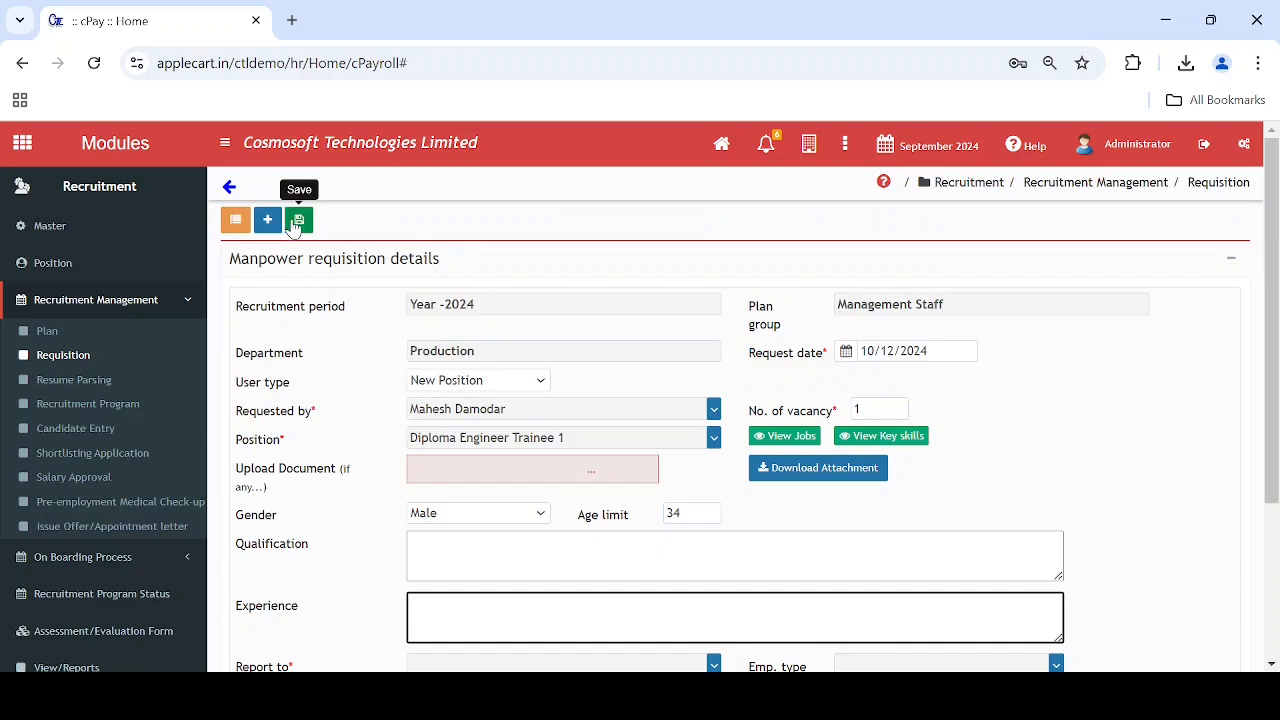
pyautogui.scroll(-2, 443, 314)
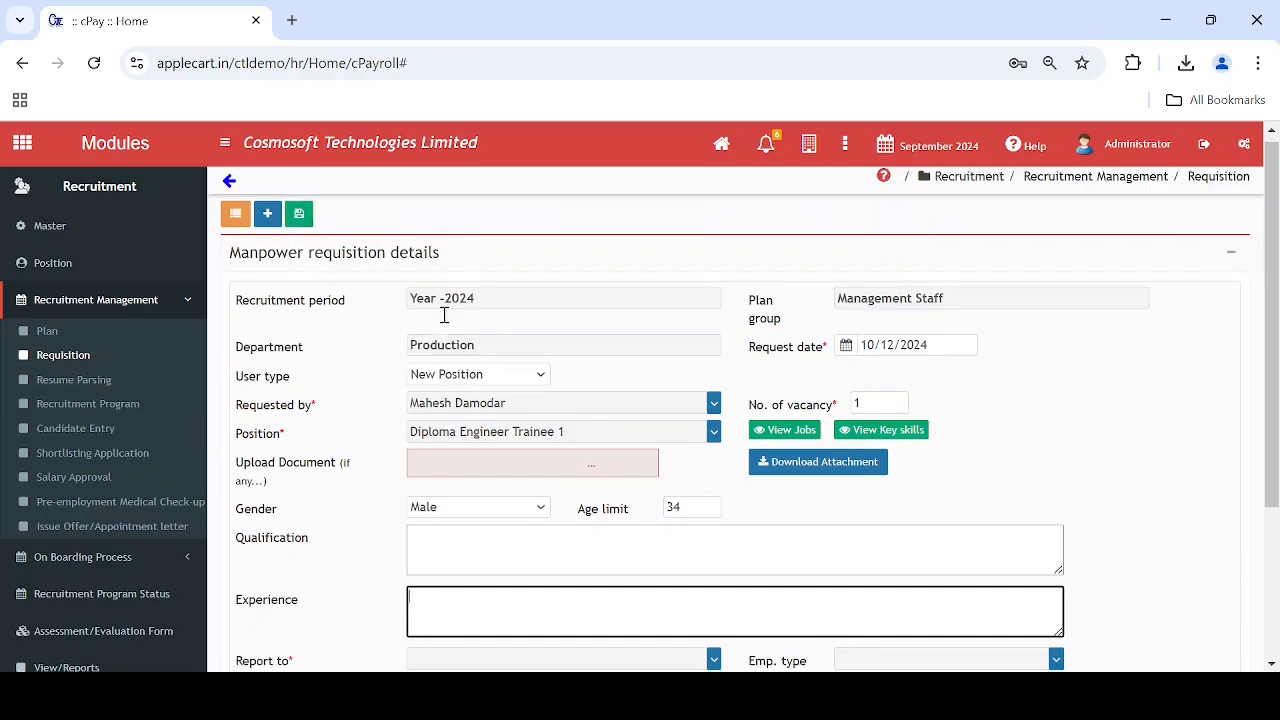
pyautogui.scroll(-3, 490, 312)
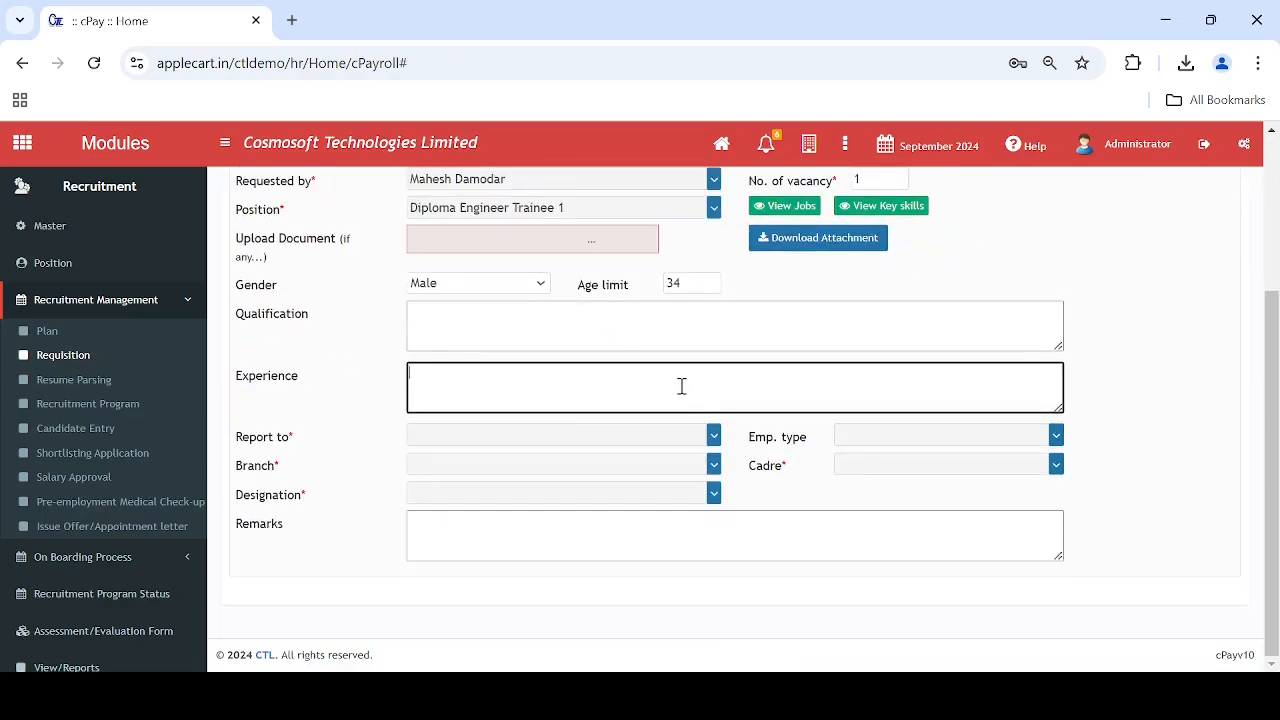
pyautogui.scroll(2, 640, 360)
pyautogui.scroll(3, 371, 251)
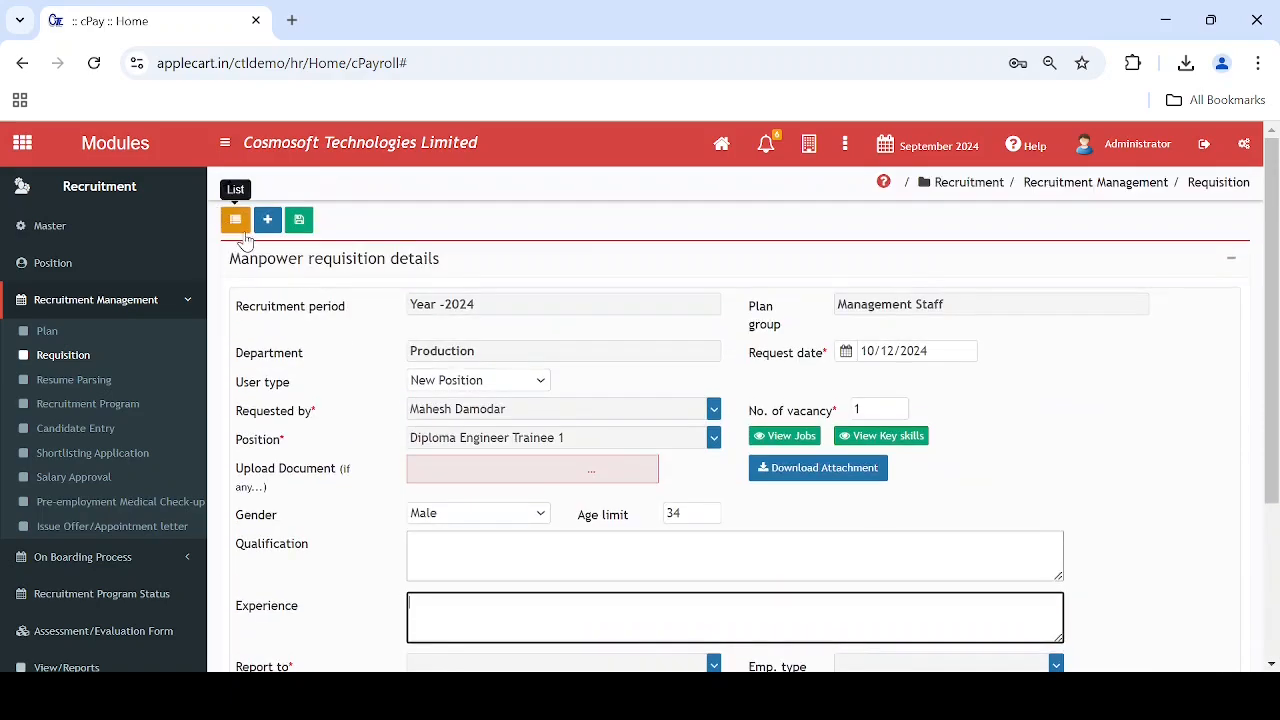
# Open the existing Production requisition from the manpower requisition list and review its details.
pyautogui.click(236, 218)
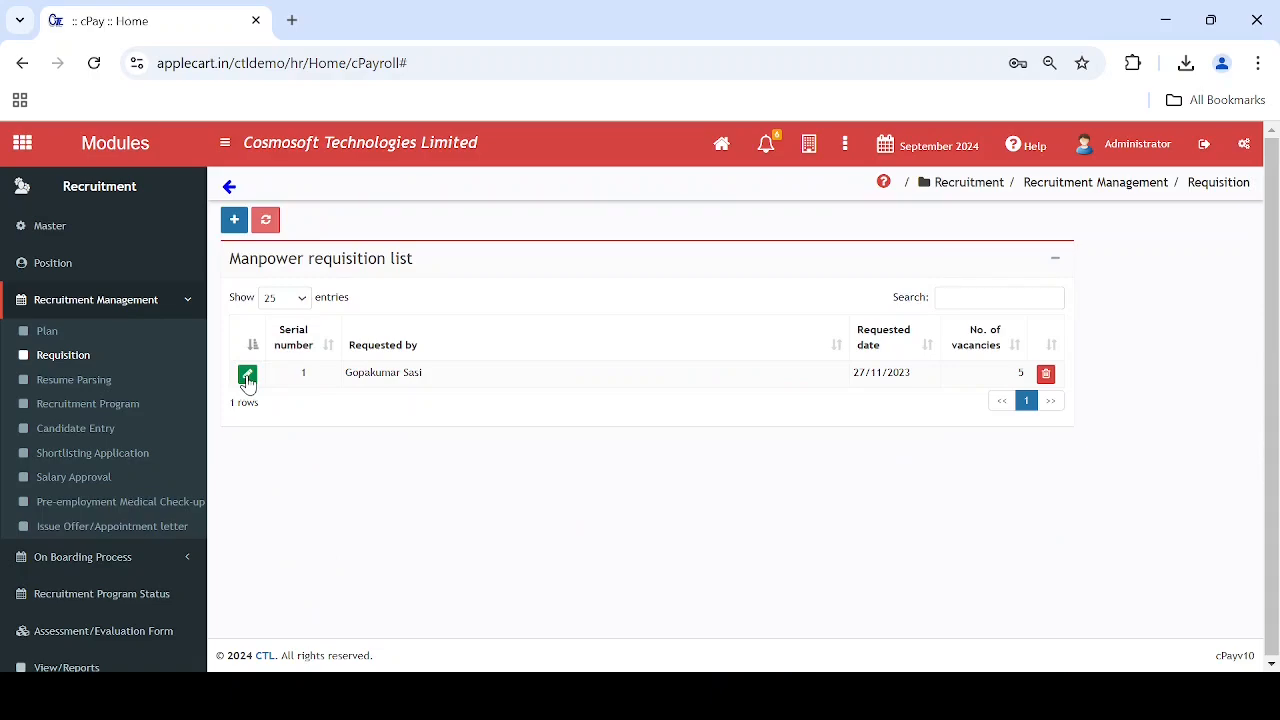
pyautogui.click(247, 376)
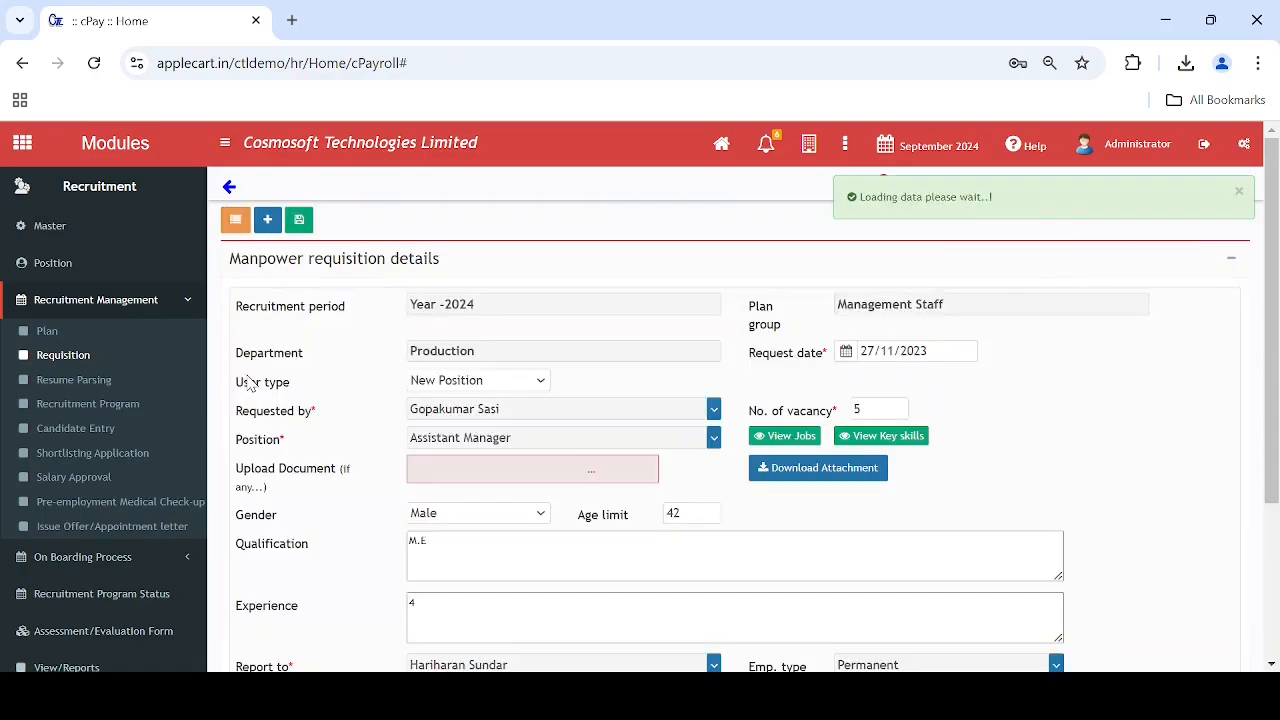
pyautogui.scroll(-3, 366, 349)
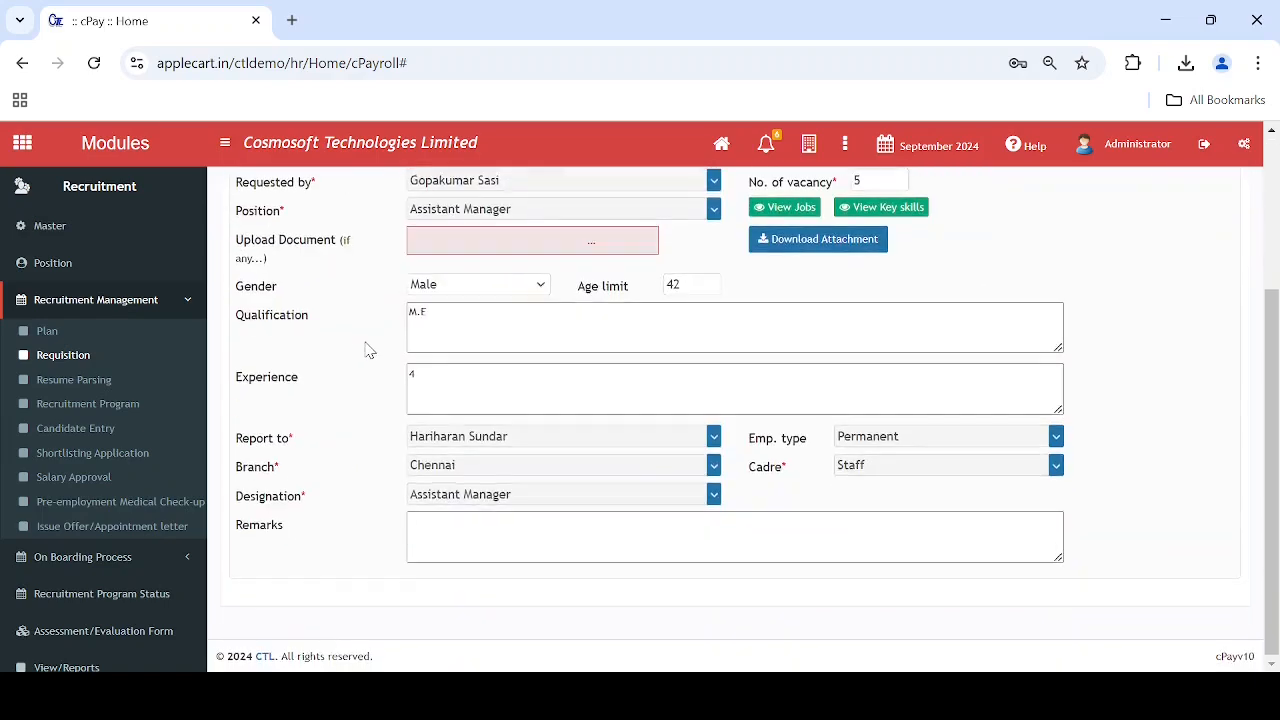
pyautogui.scroll(3, 366, 349)
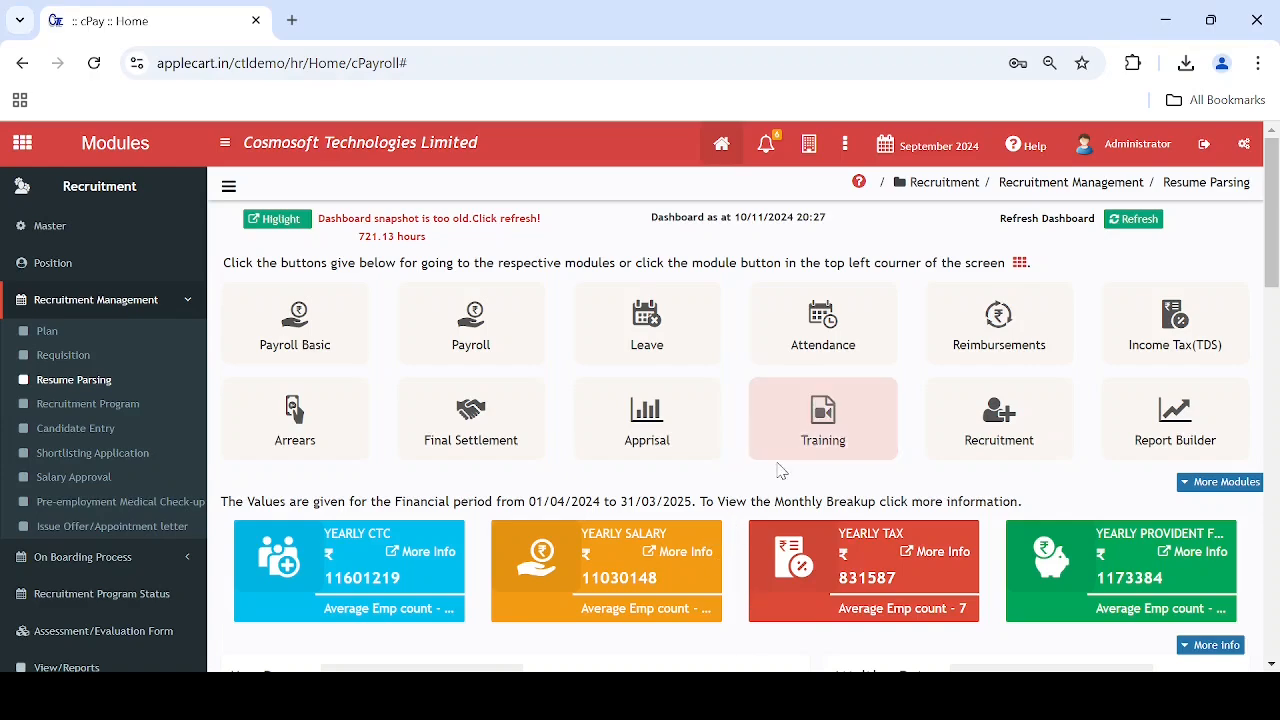
# Open Resume Parsing in the Recruitment module and examine the departments, positions and total vacancies in the manpower requisition list.
pyautogui.click(997, 438)
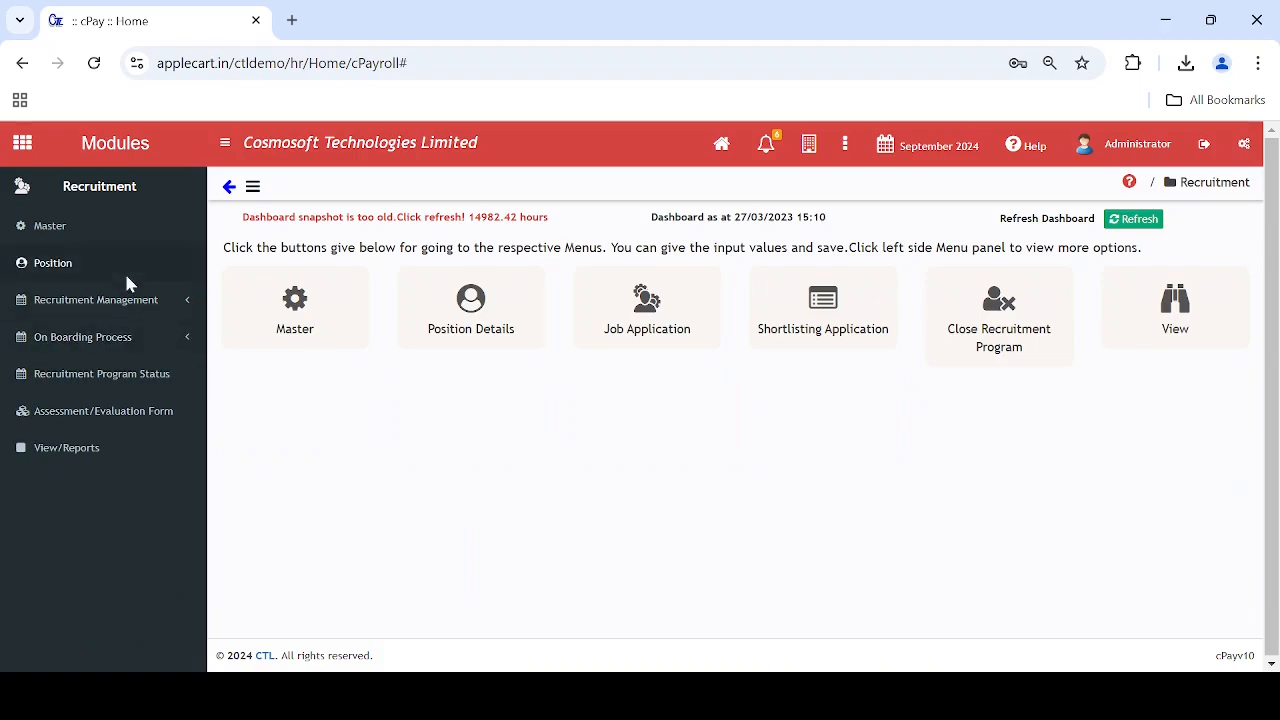
pyautogui.click(130, 298)
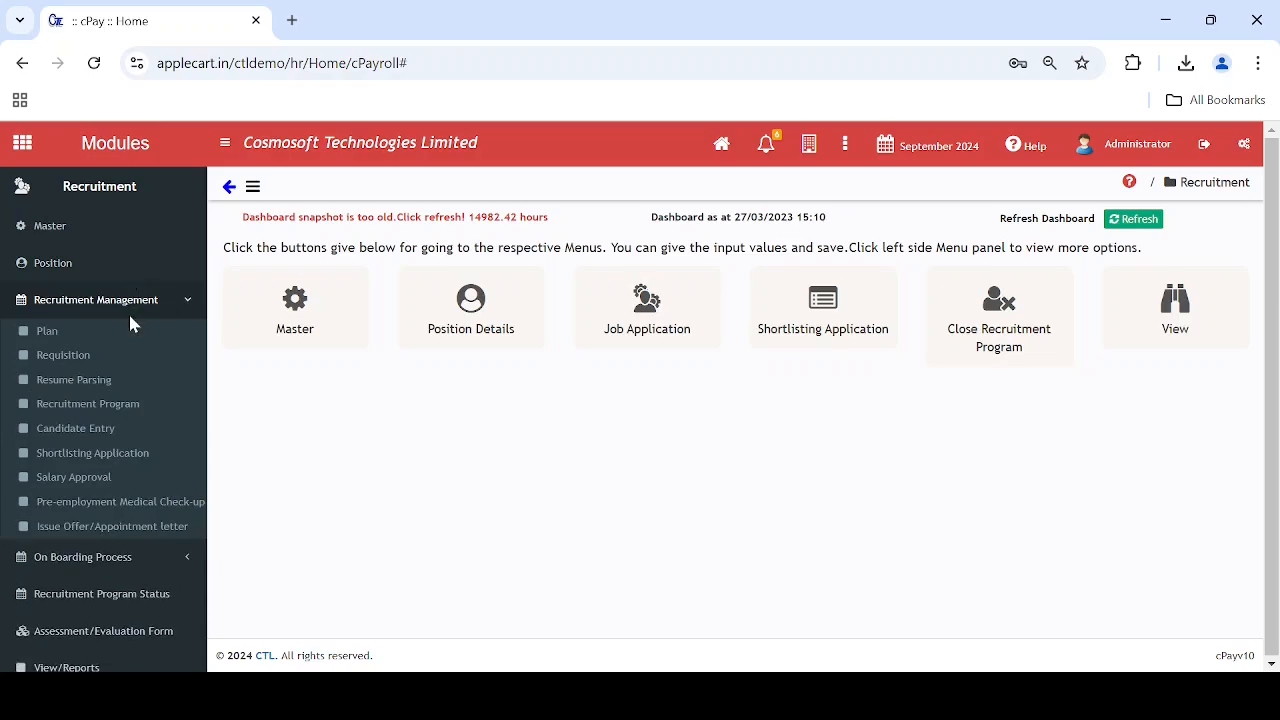
pyautogui.click(122, 385)
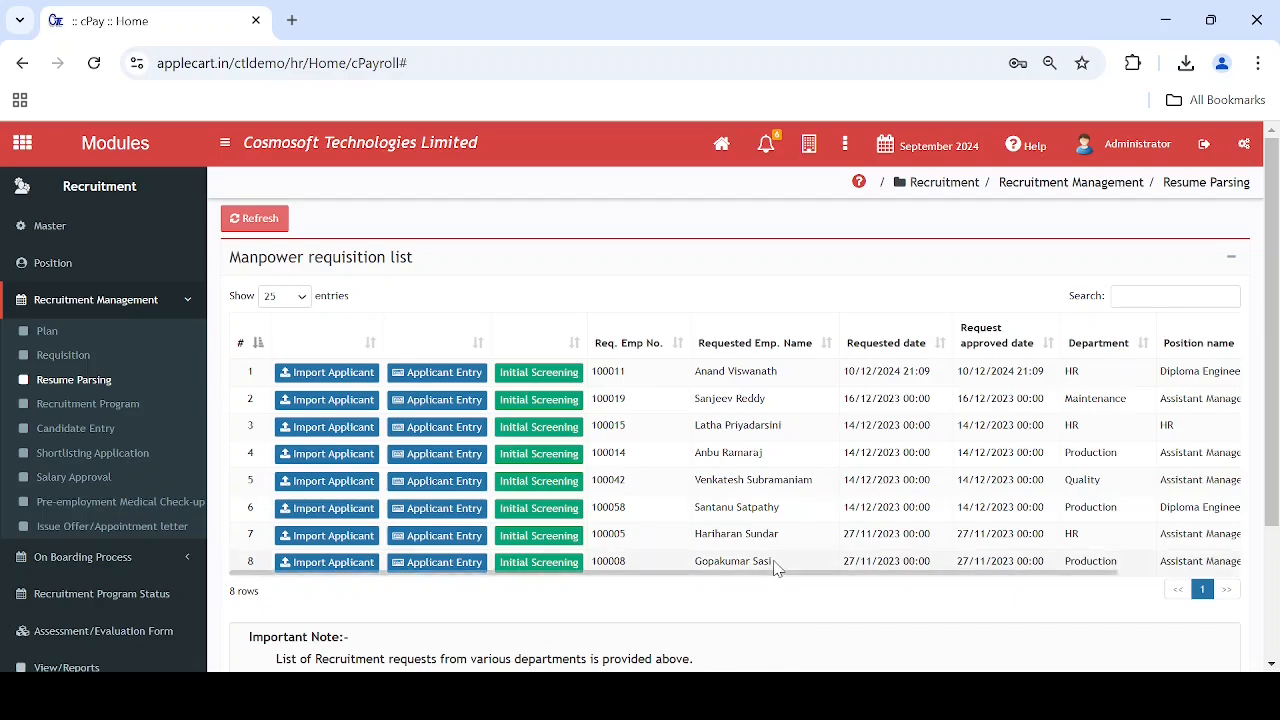
pyautogui.moveTo(775, 580); pyautogui.dragTo(1068, 585)
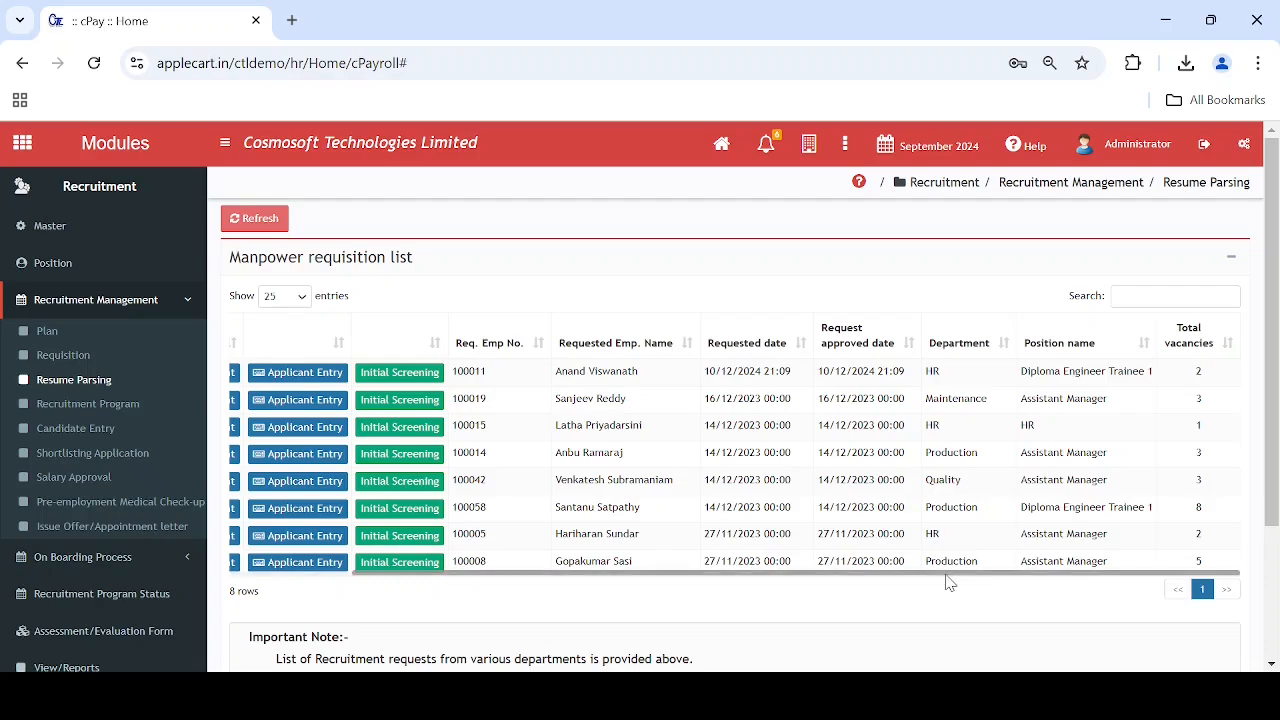
pyautogui.moveTo(950, 583); pyautogui.dragTo(788, 580)
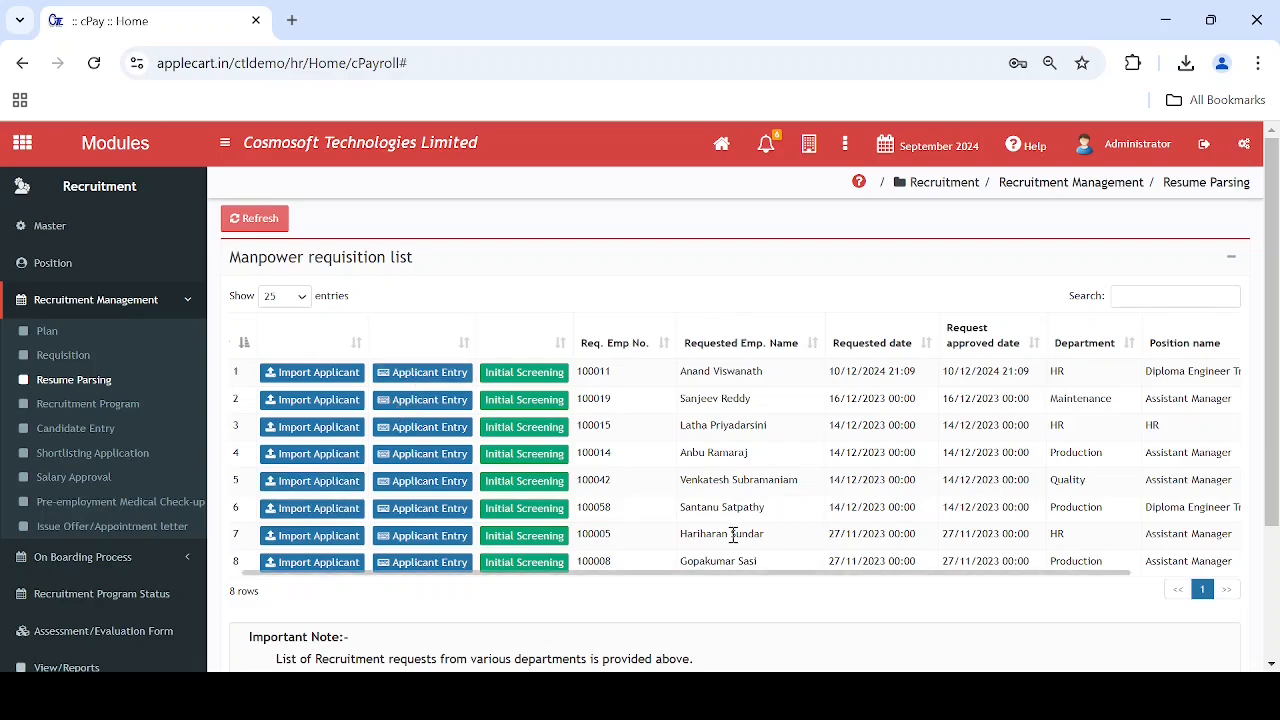
# Review the Import Applicant form for Production's Diploma Engineer Trainee 1 requisition, including Excel mapping and file upload, and return to the list.
pyautogui.click(313, 509)
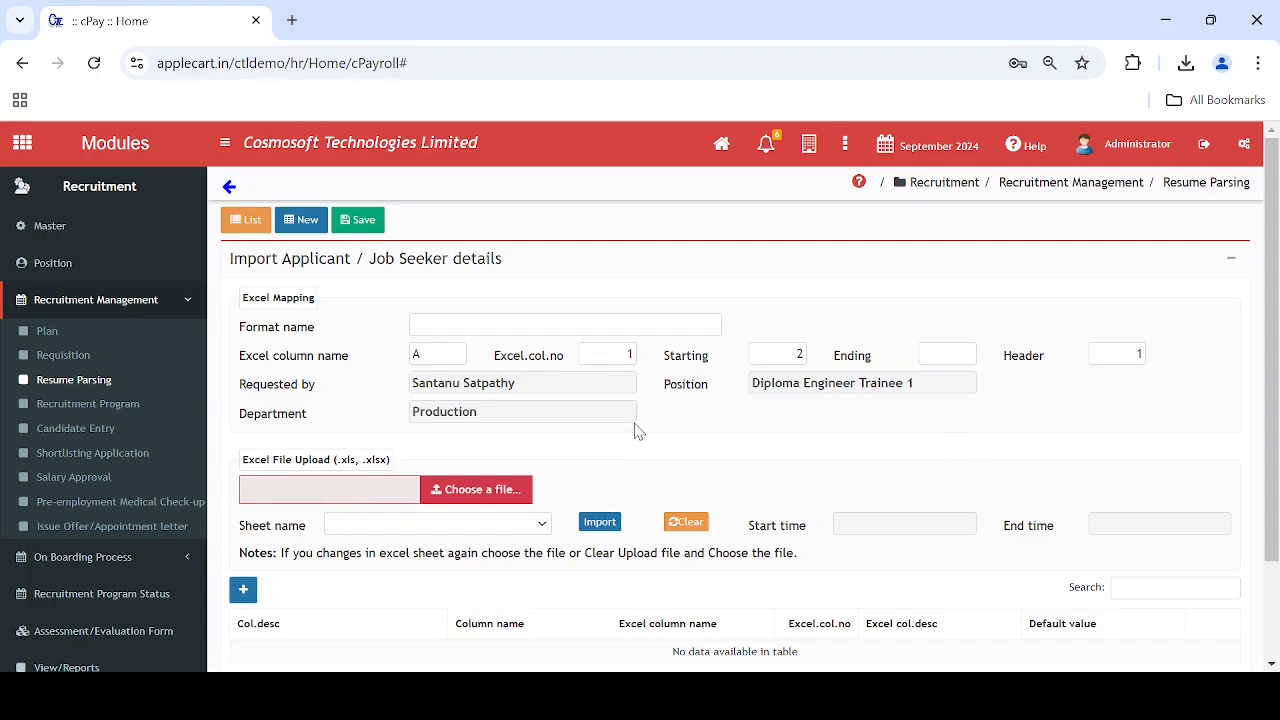
pyautogui.scroll(-3, 634, 428)
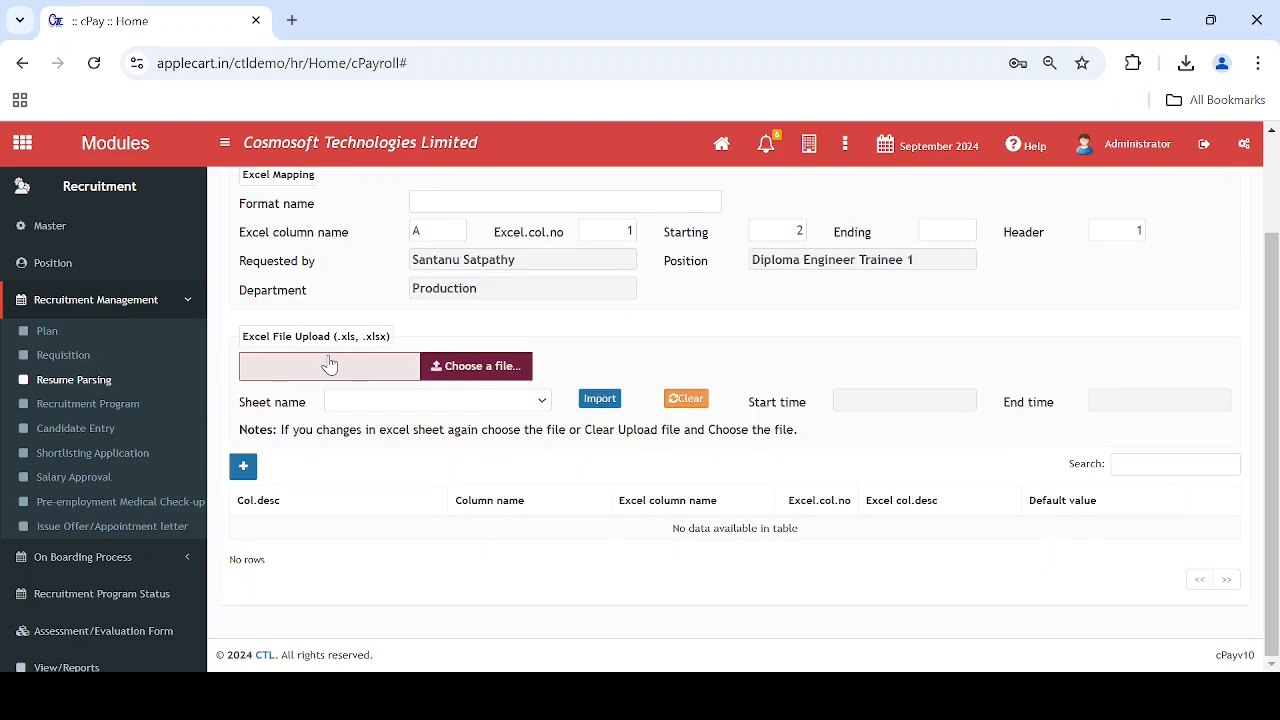
pyautogui.scroll(2, 330, 365)
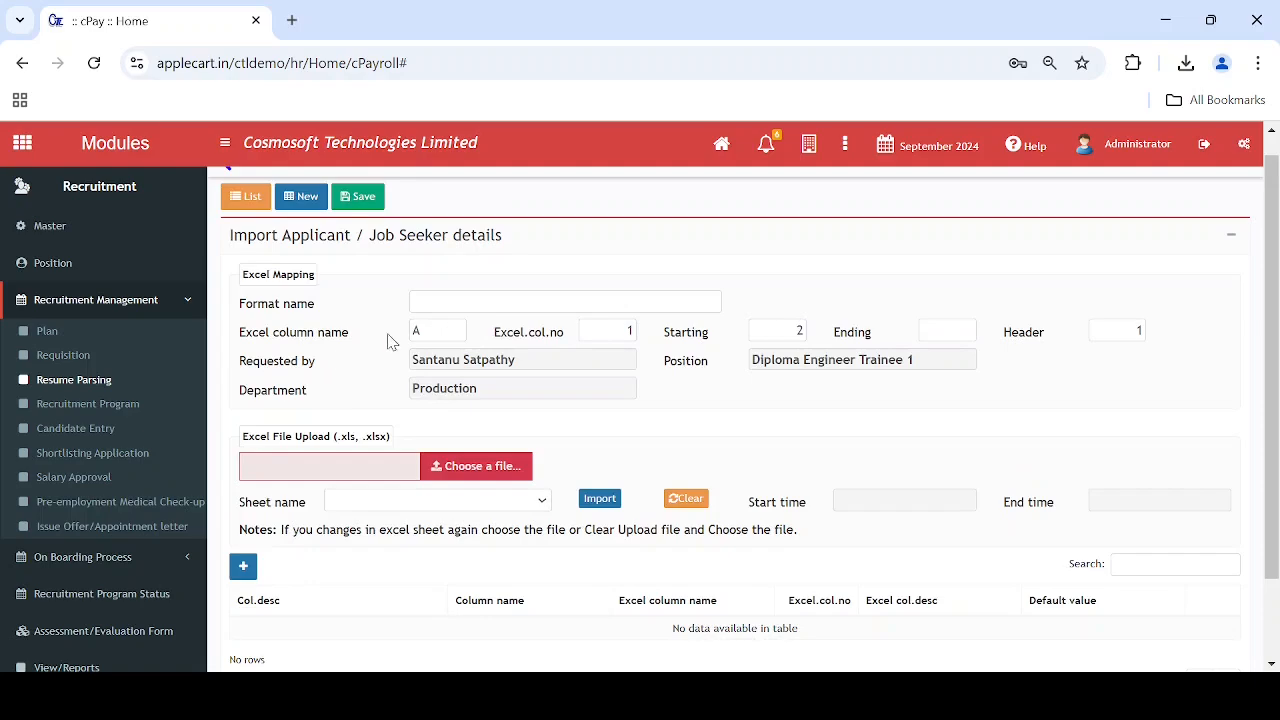
pyautogui.scroll(1, 292, 232)
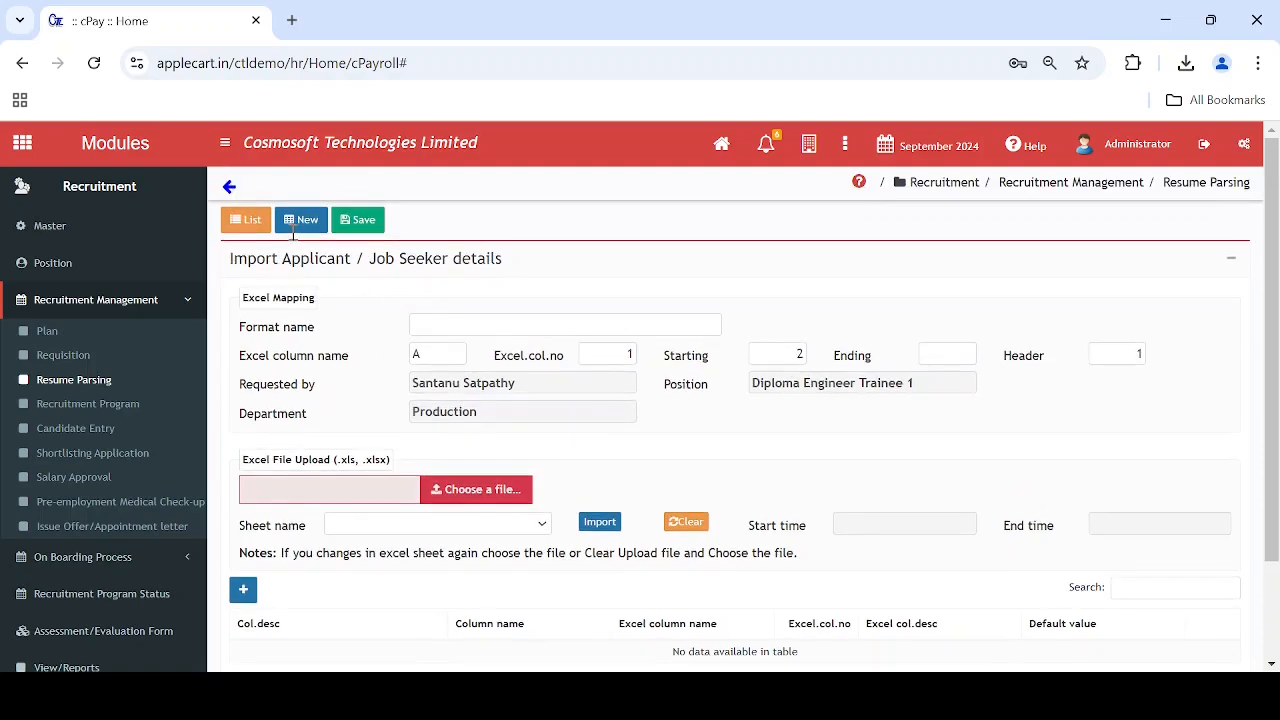
pyautogui.click(229, 188)
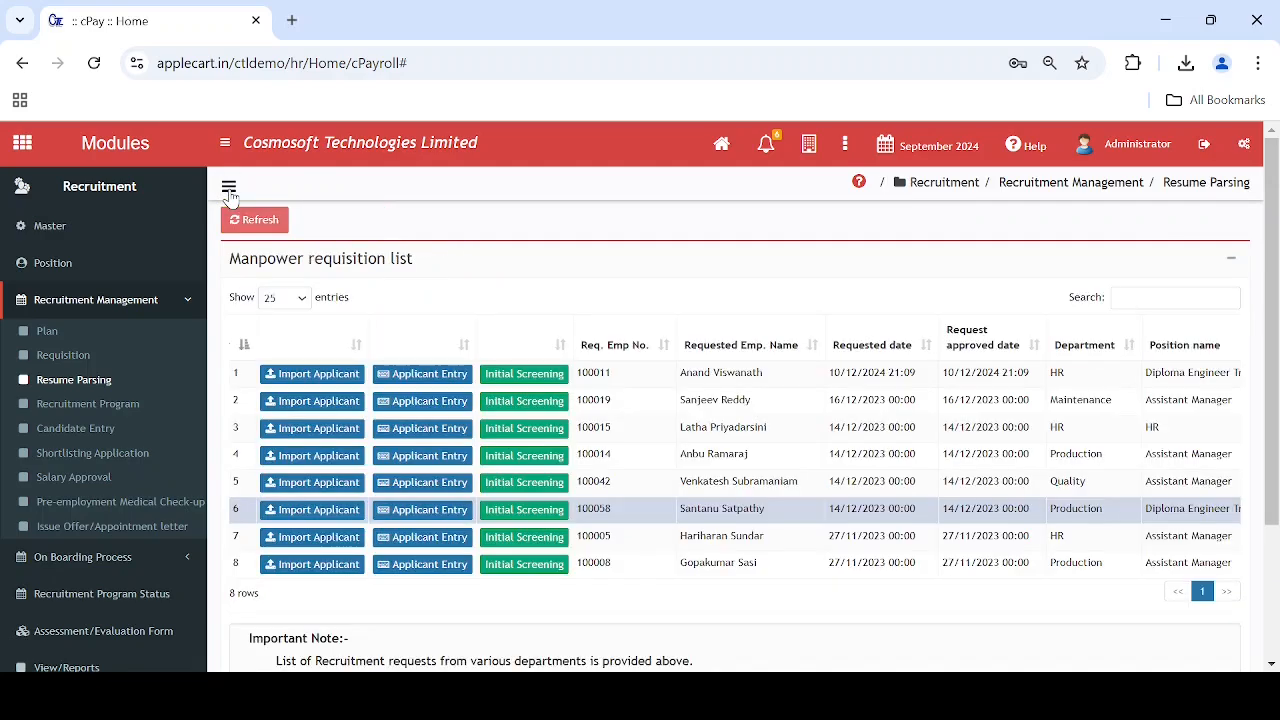
# View the applicant list and blank applicant entry form for Production's Diploma Engineer Trainee 1 requisition, and return to the requisition list.
pyautogui.click(445, 522)
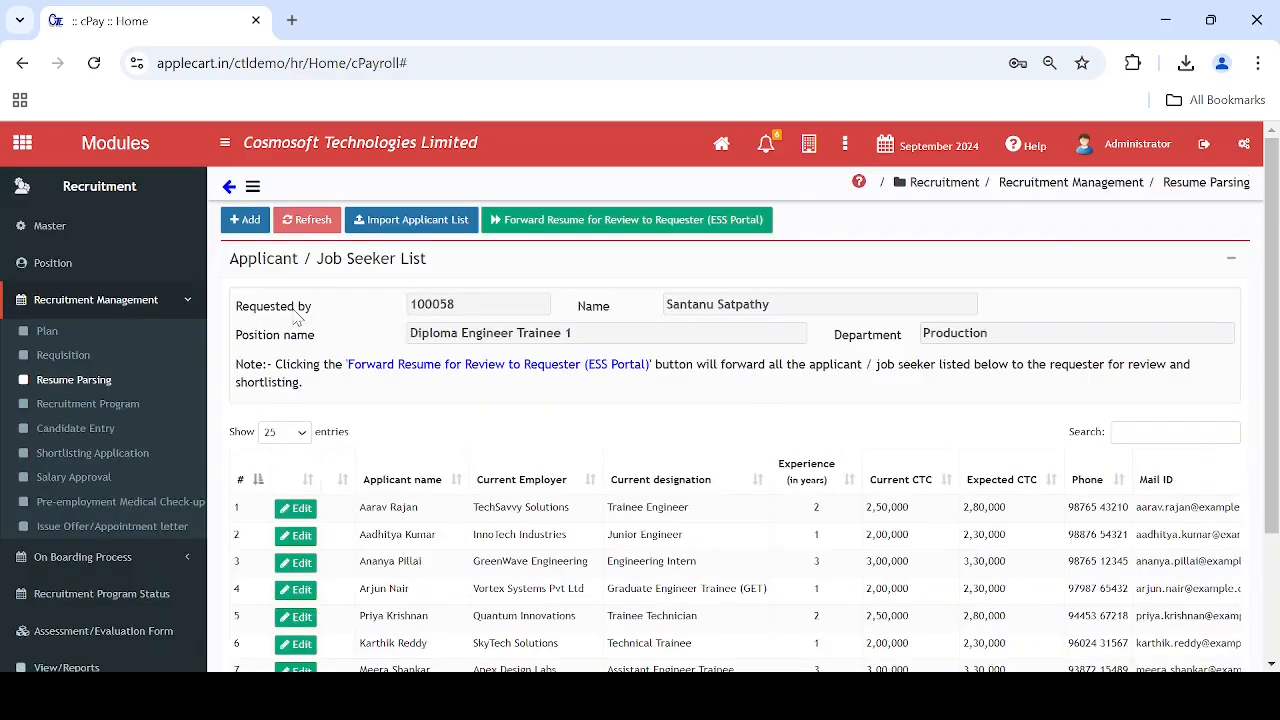
pyautogui.click(247, 226)
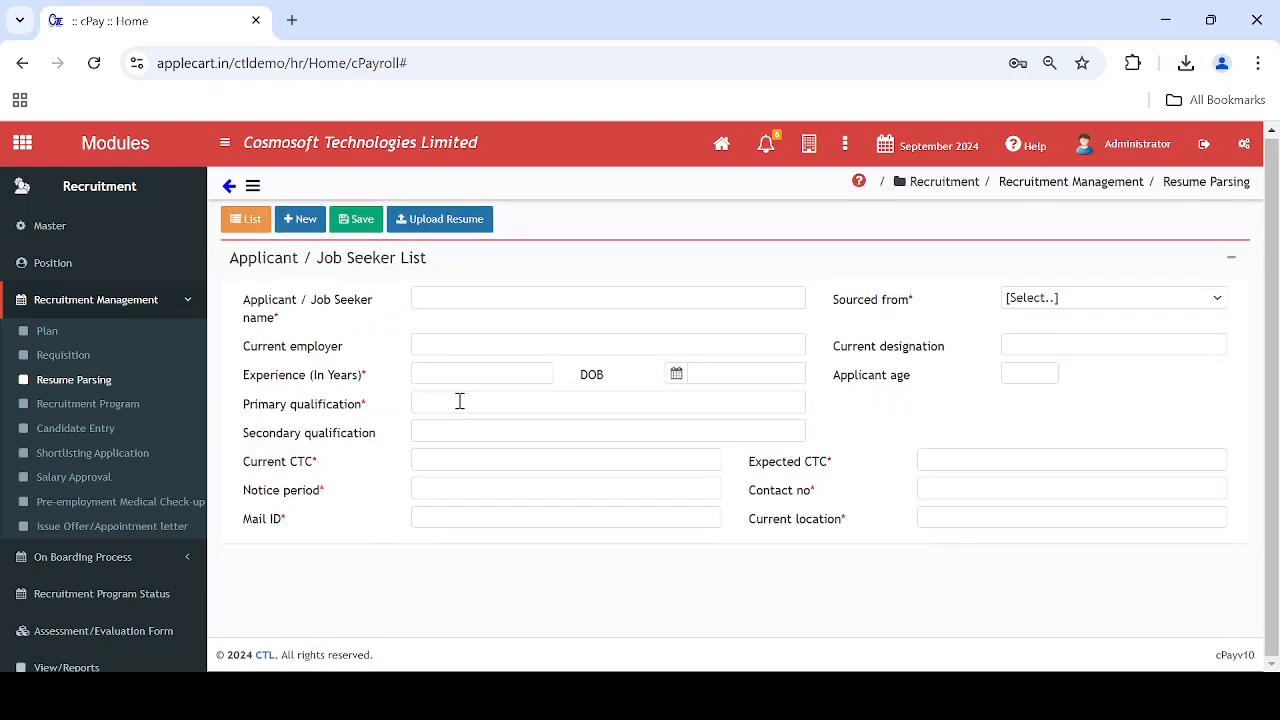
pyautogui.click(228, 187)
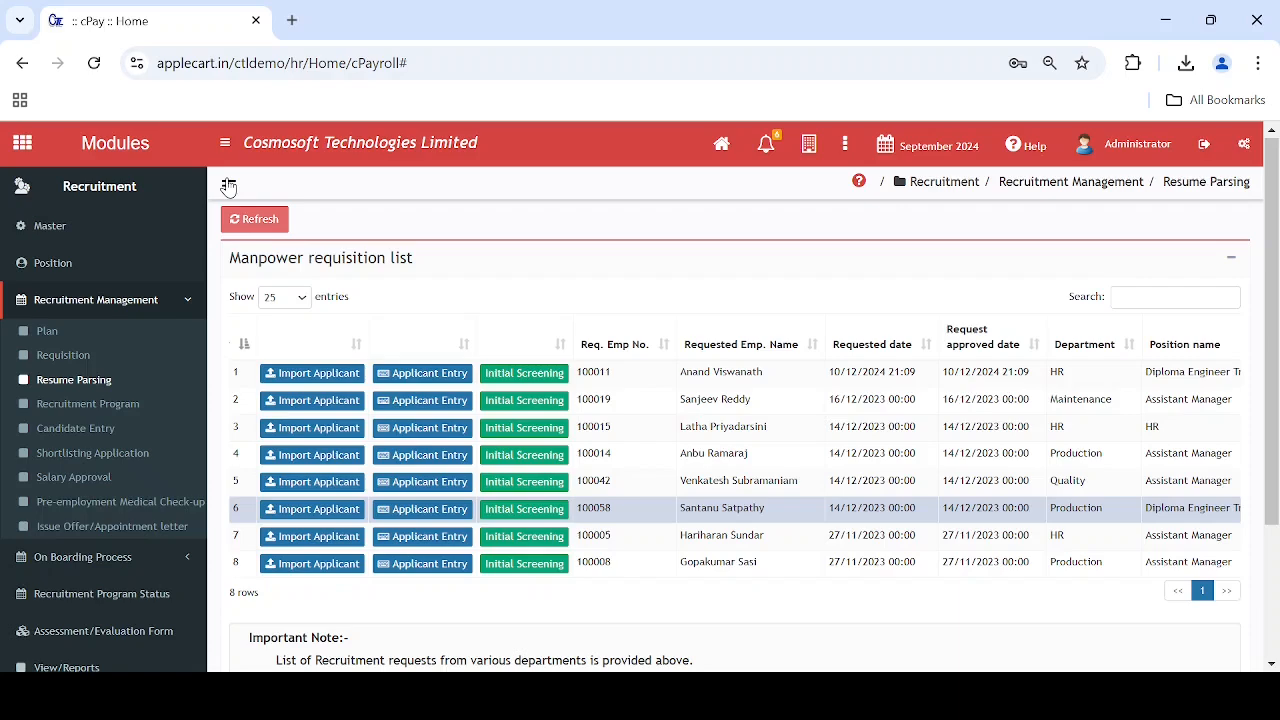
# Open the initial screening list for Production's Diploma Engineer Trainee 1 requisition and view the first applicant's details and profile status.
pyautogui.click(517, 512)
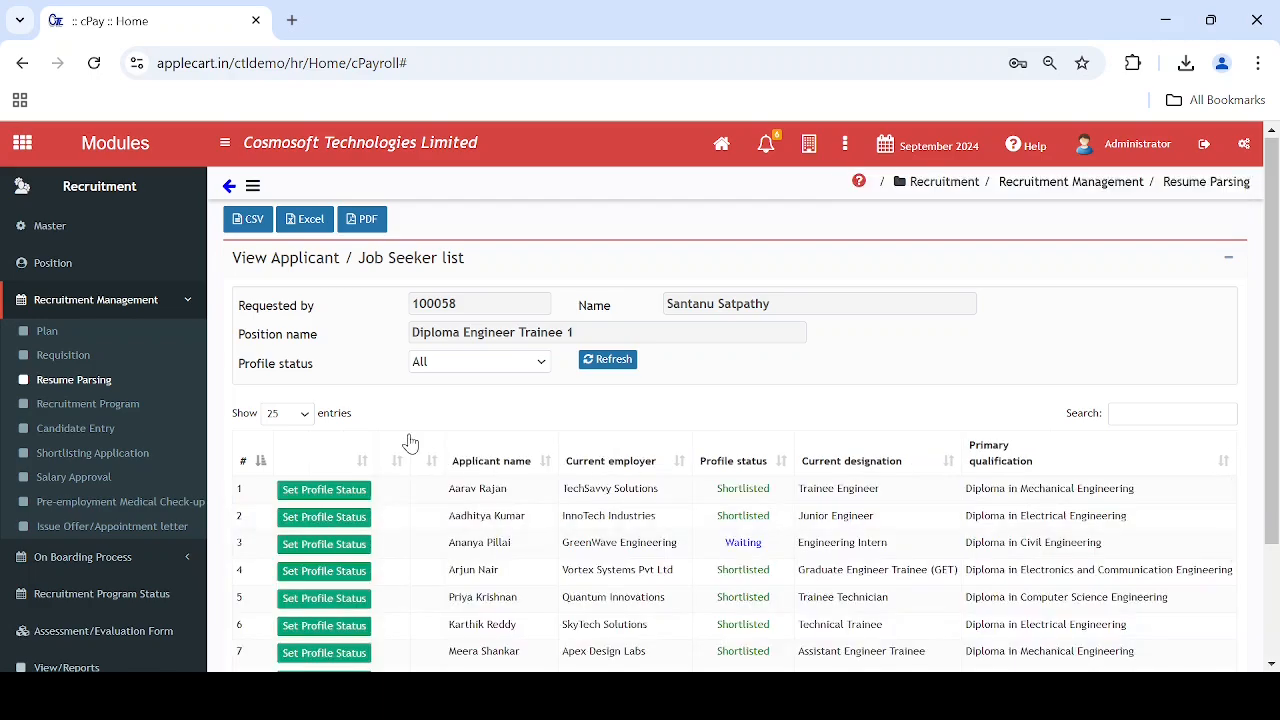
pyautogui.scroll(-1, 409, 443)
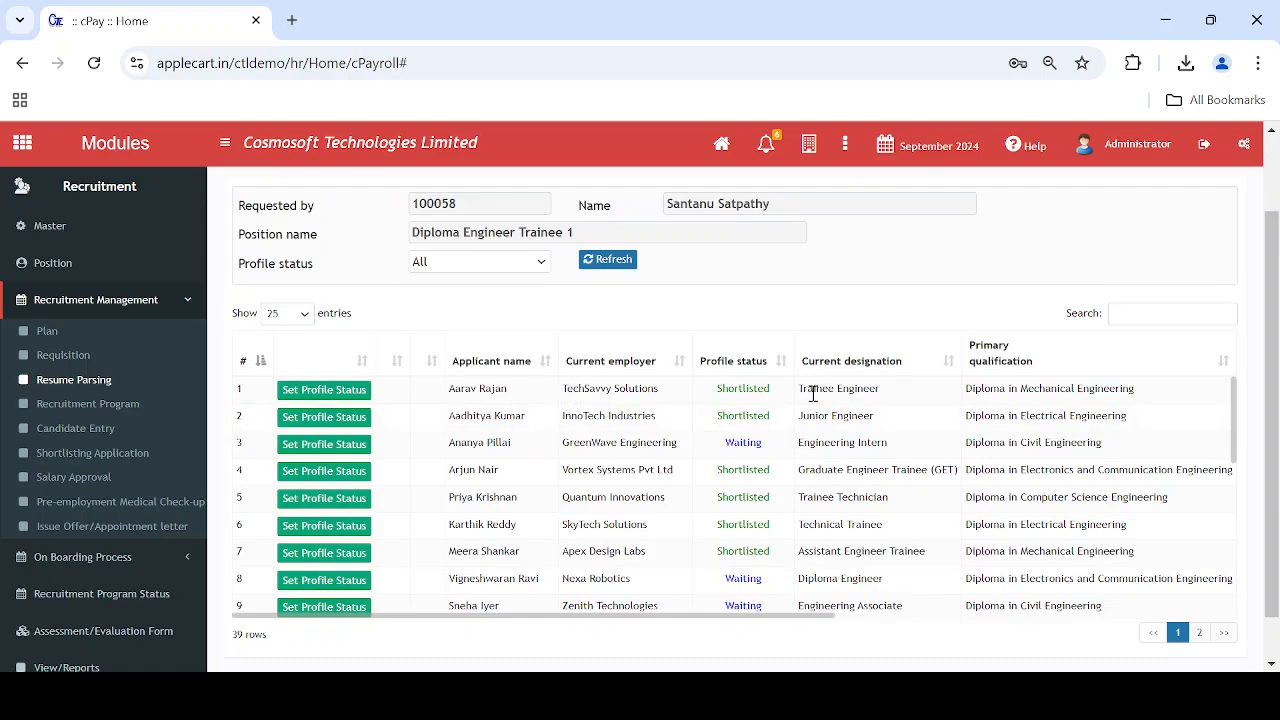
pyautogui.click(349, 395)
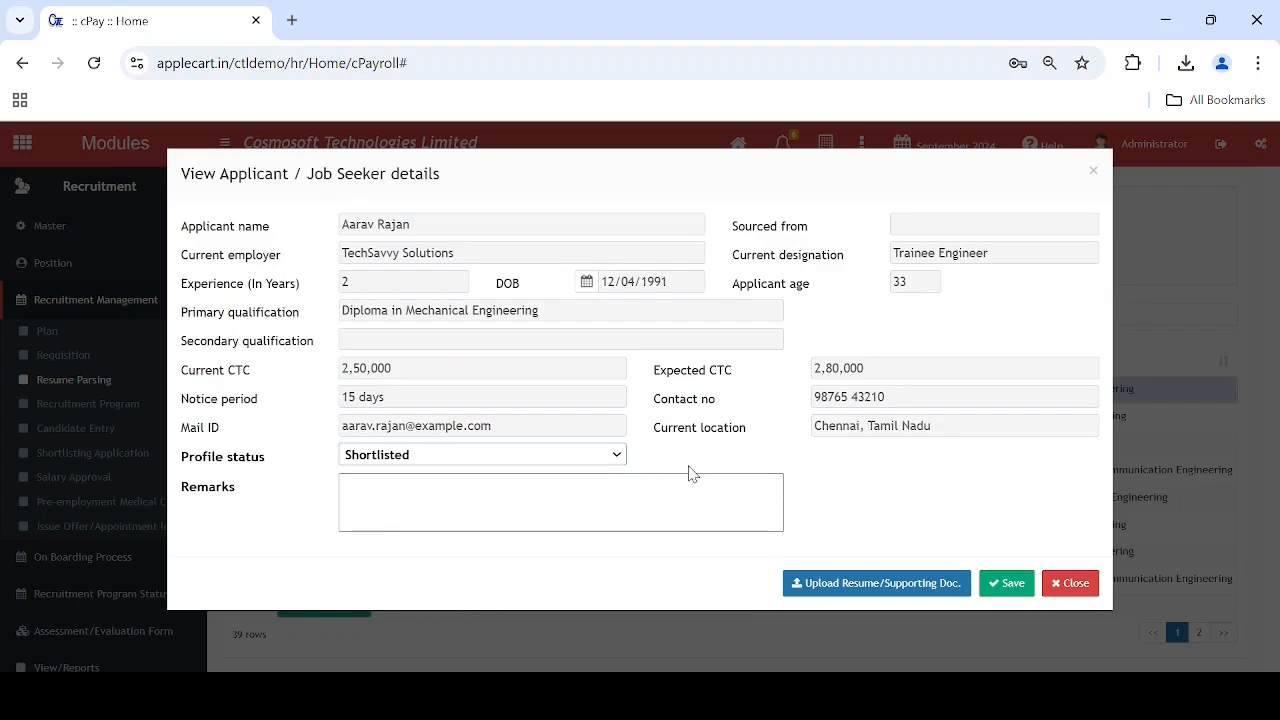
# Close the applicant's details without saving and go back from the Diploma Engineer Trainee 1 applicant list.
pyautogui.click(1075, 587)
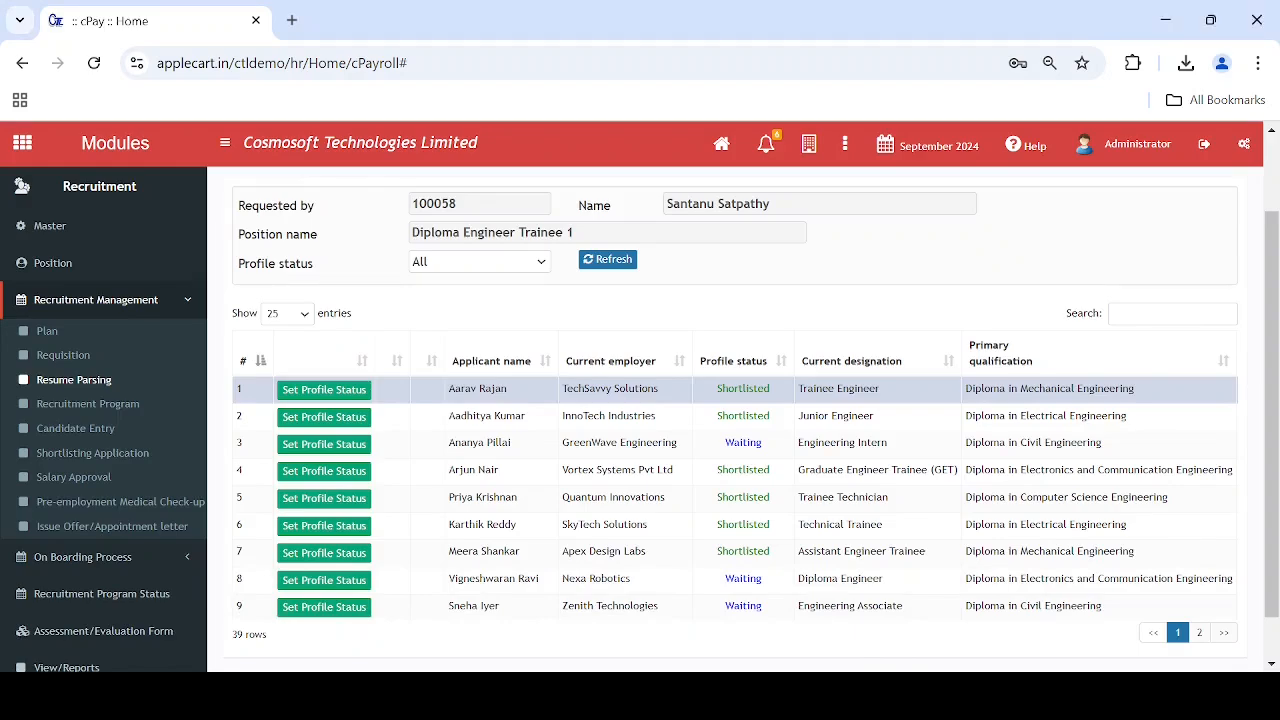
pyautogui.scroll(3, 534, 403)
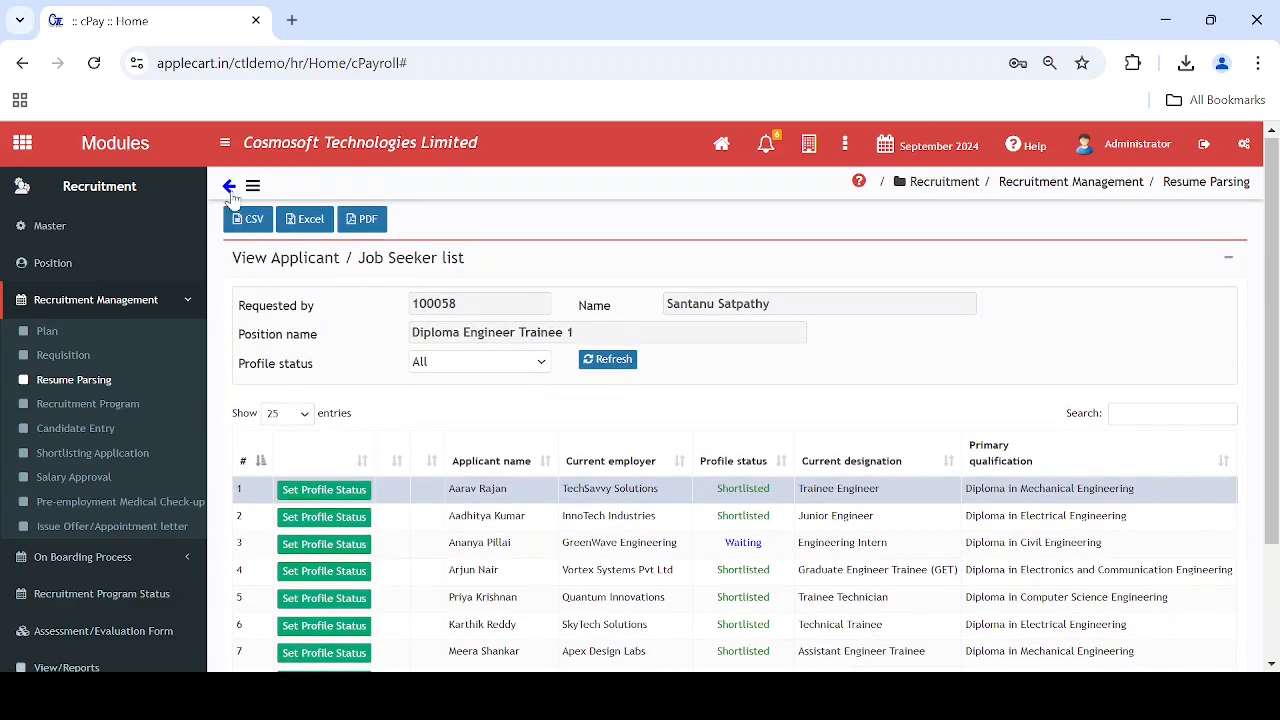
pyautogui.click(230, 190)
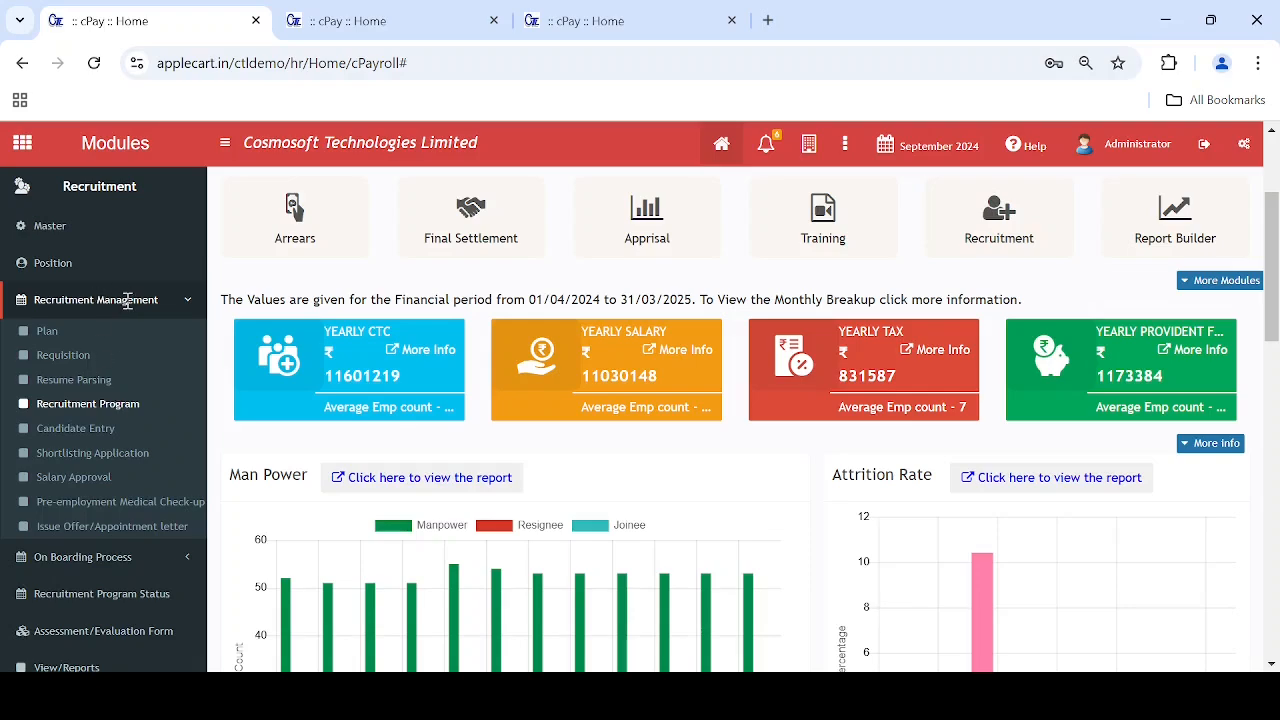
# Open the Production Deparment recruitment program's details, add a blank recruitment request row and delete it again.
pyautogui.click(130, 403)
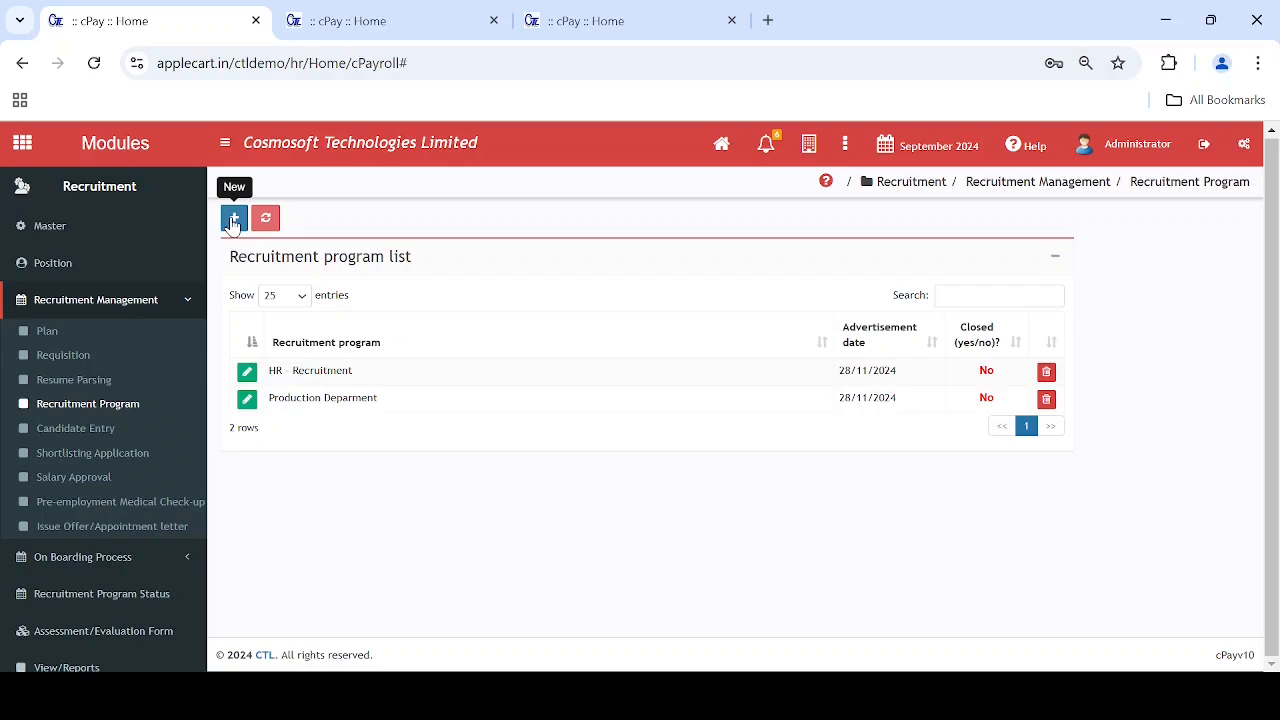
pyautogui.click(248, 404)
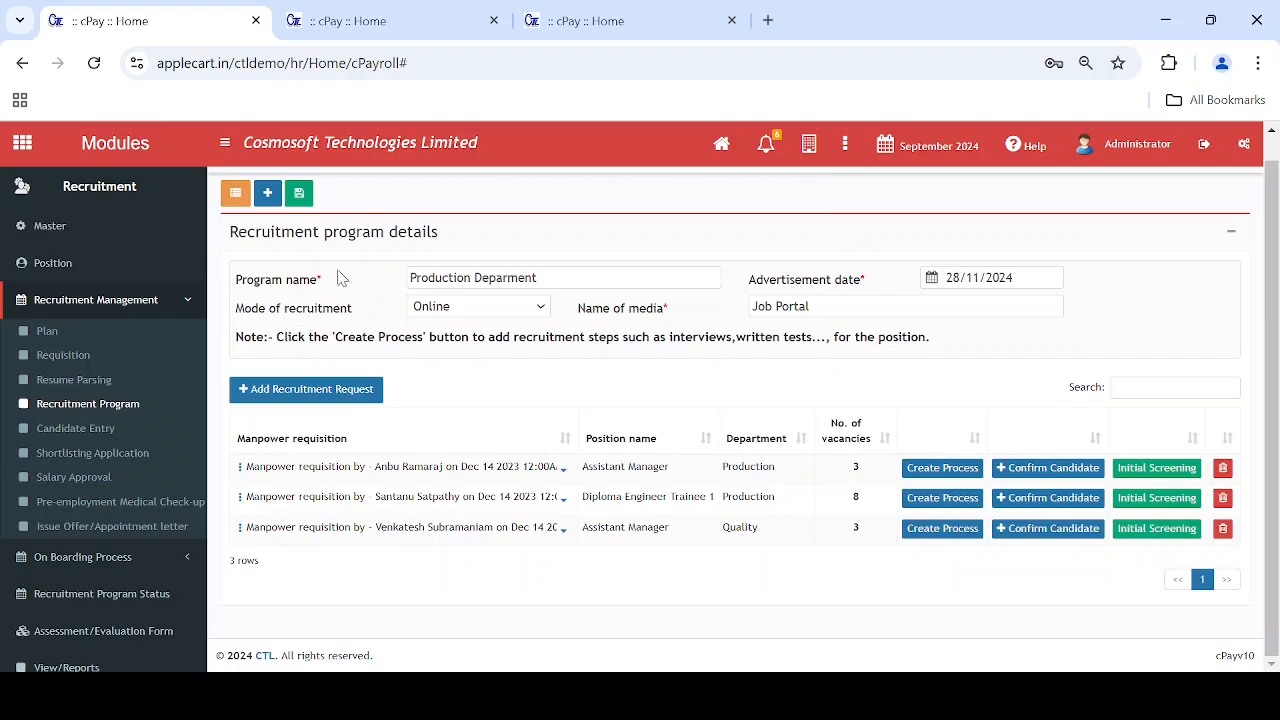
pyautogui.moveTo(413, 278); pyautogui.dragTo(632, 268)
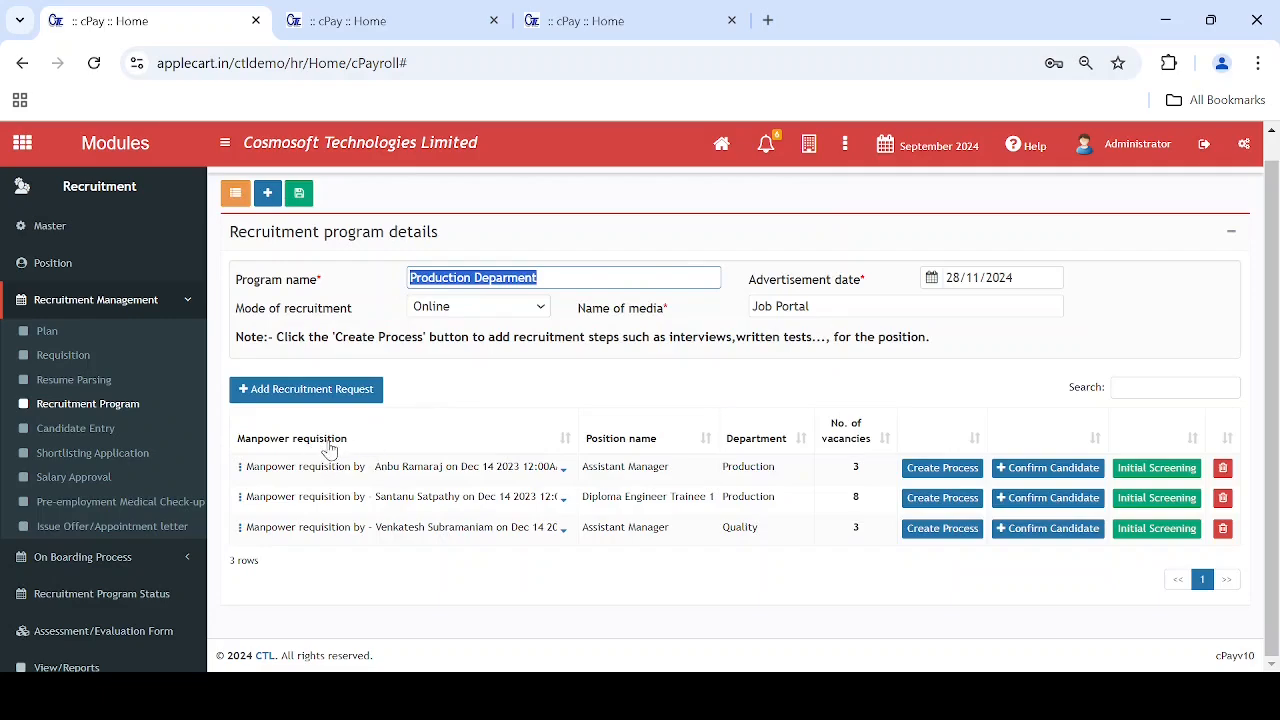
pyautogui.click(280, 396)
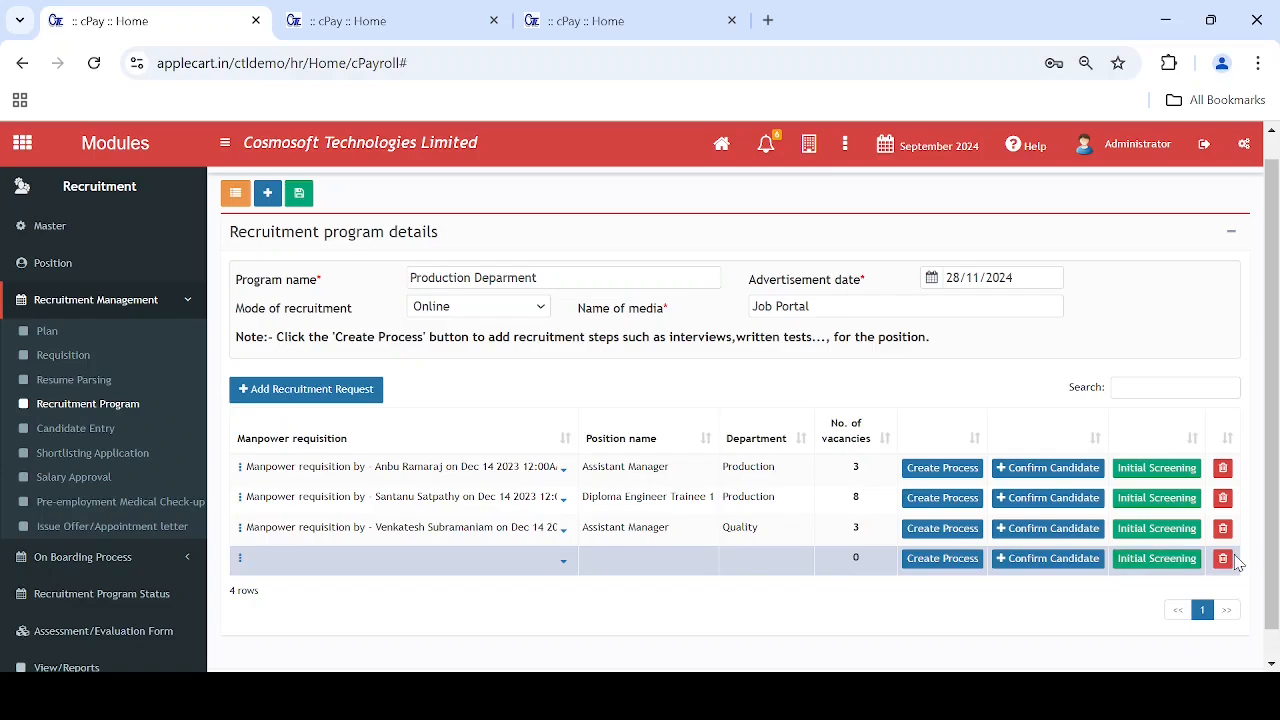
pyautogui.click(1223, 559)
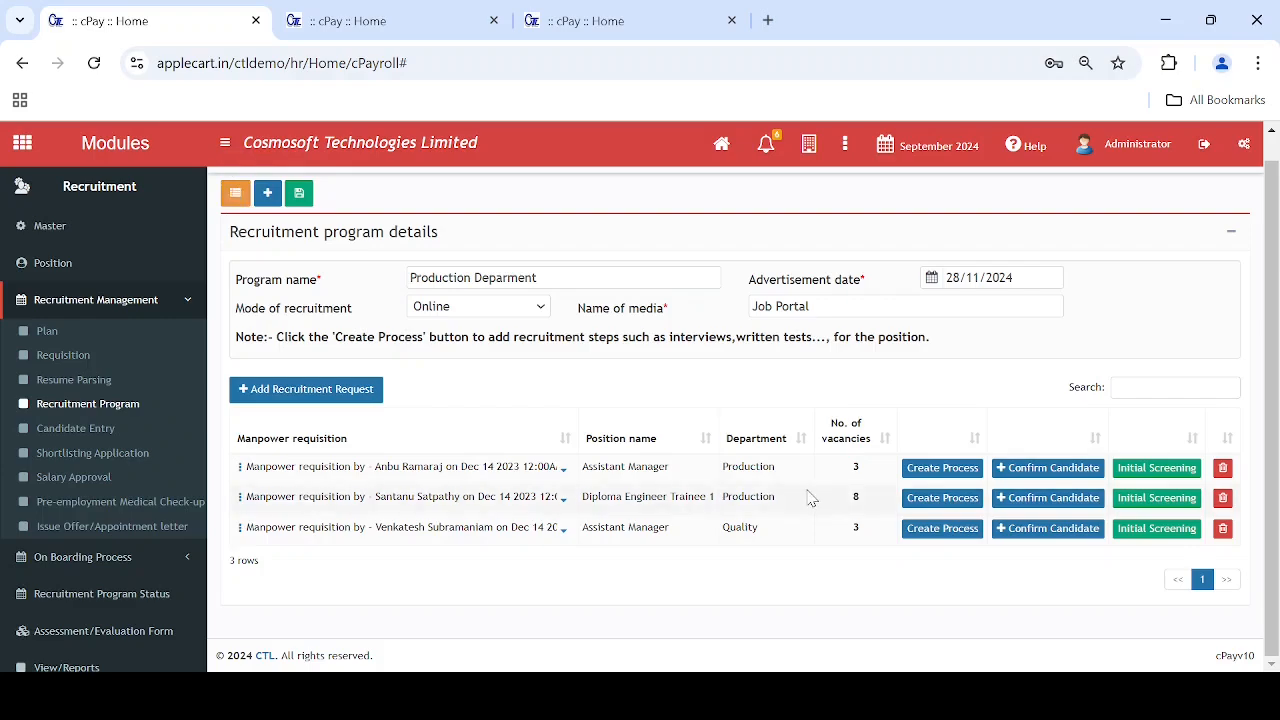
# Open Production's Assistant Manager recruitment process and review the Preliminary Interview's letter format, assessment type and assessment form choices.
pyautogui.click(943, 469)
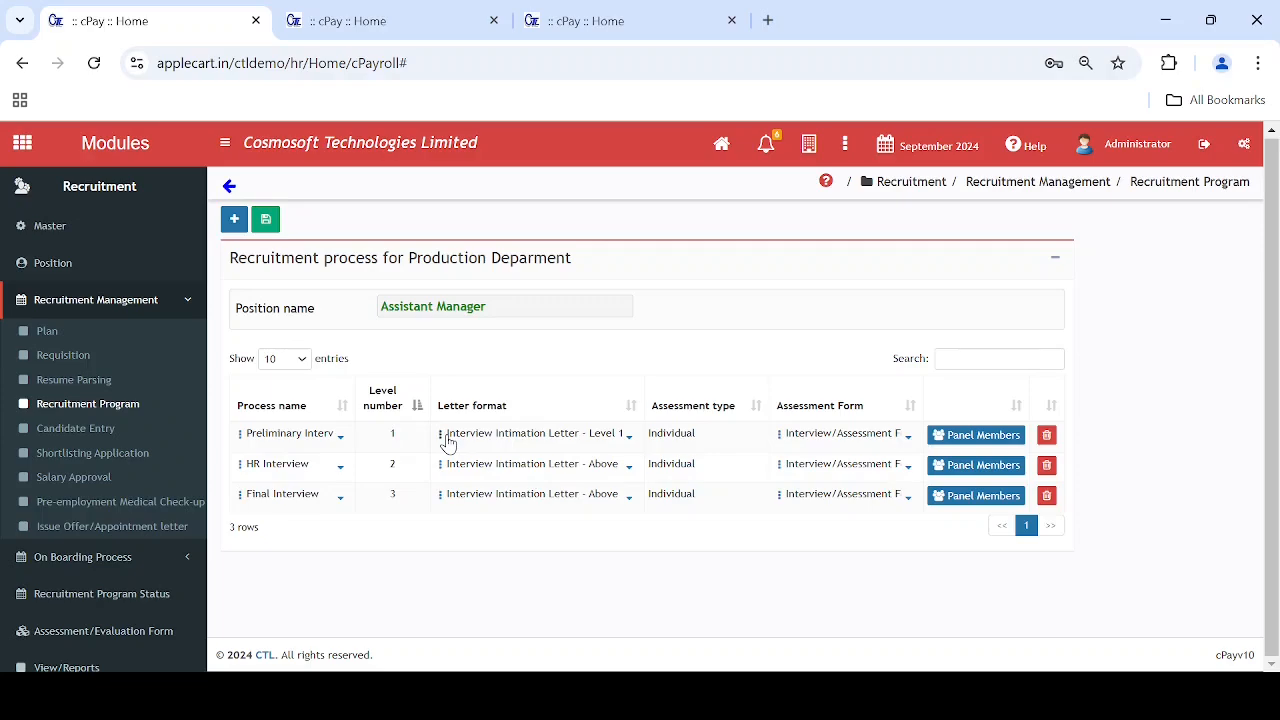
pyautogui.moveTo(446, 434); pyautogui.dragTo(505, 437)
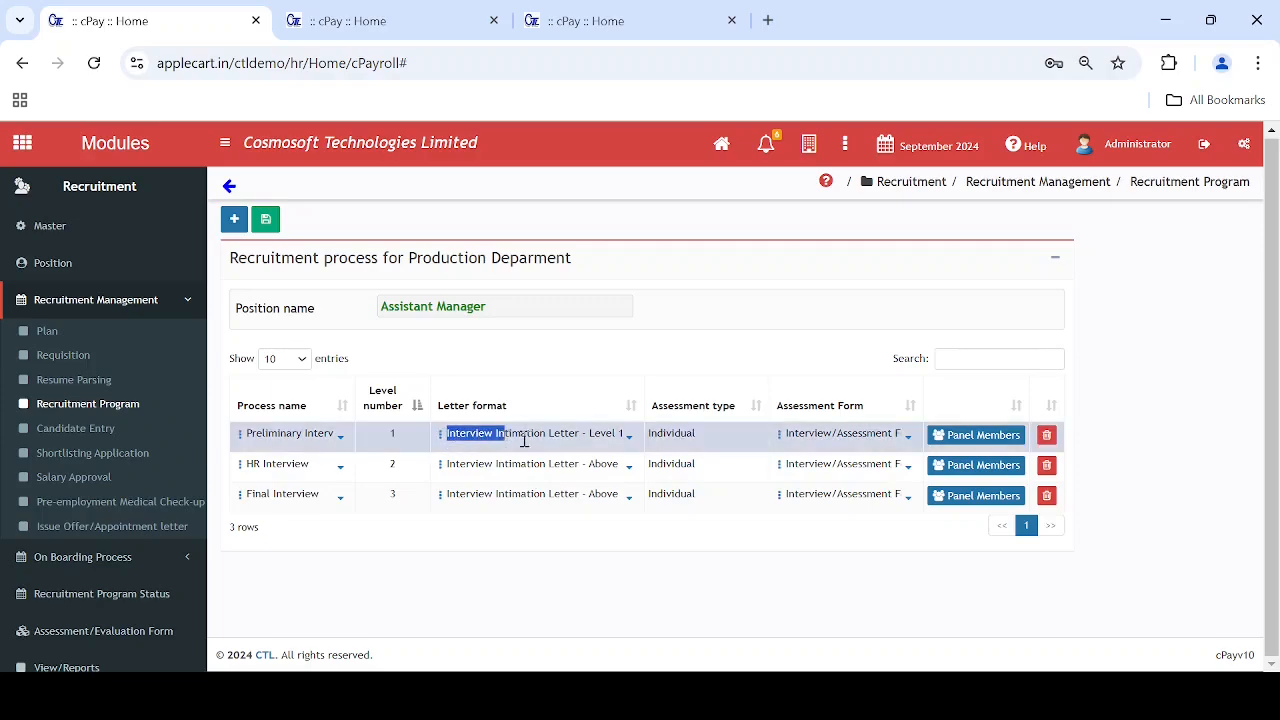
pyautogui.click(627, 438)
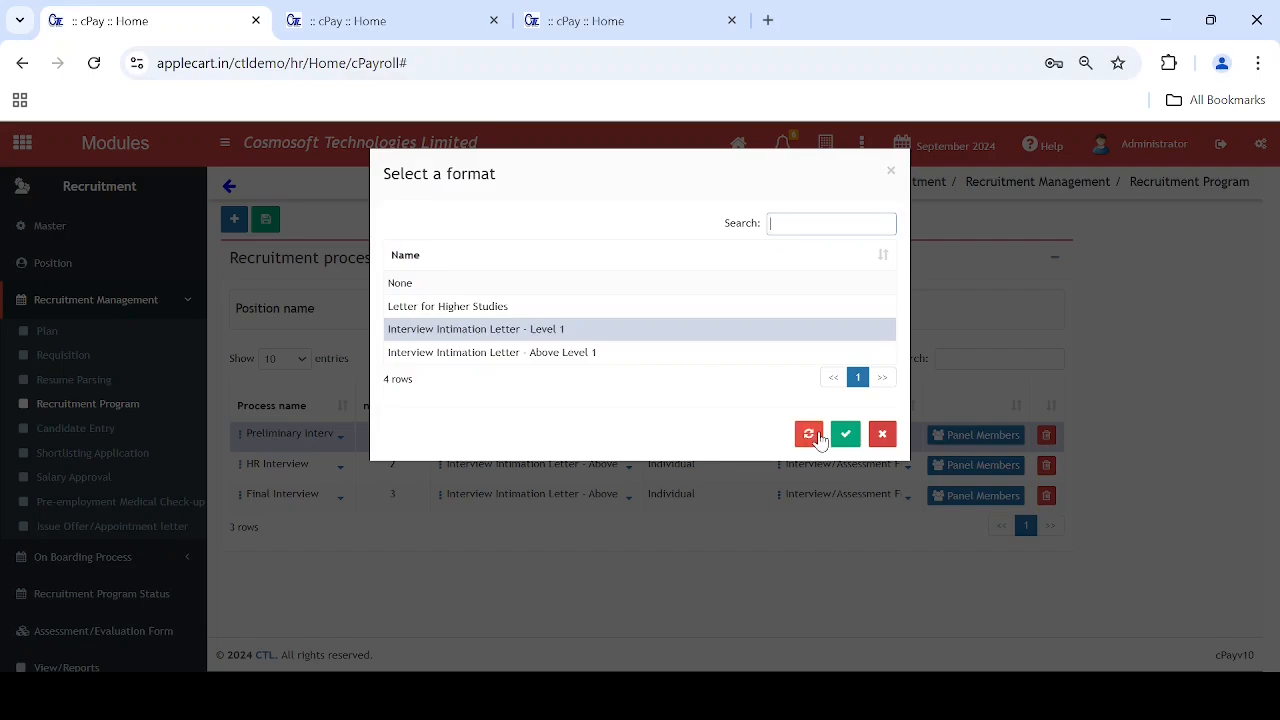
pyautogui.click(876, 438)
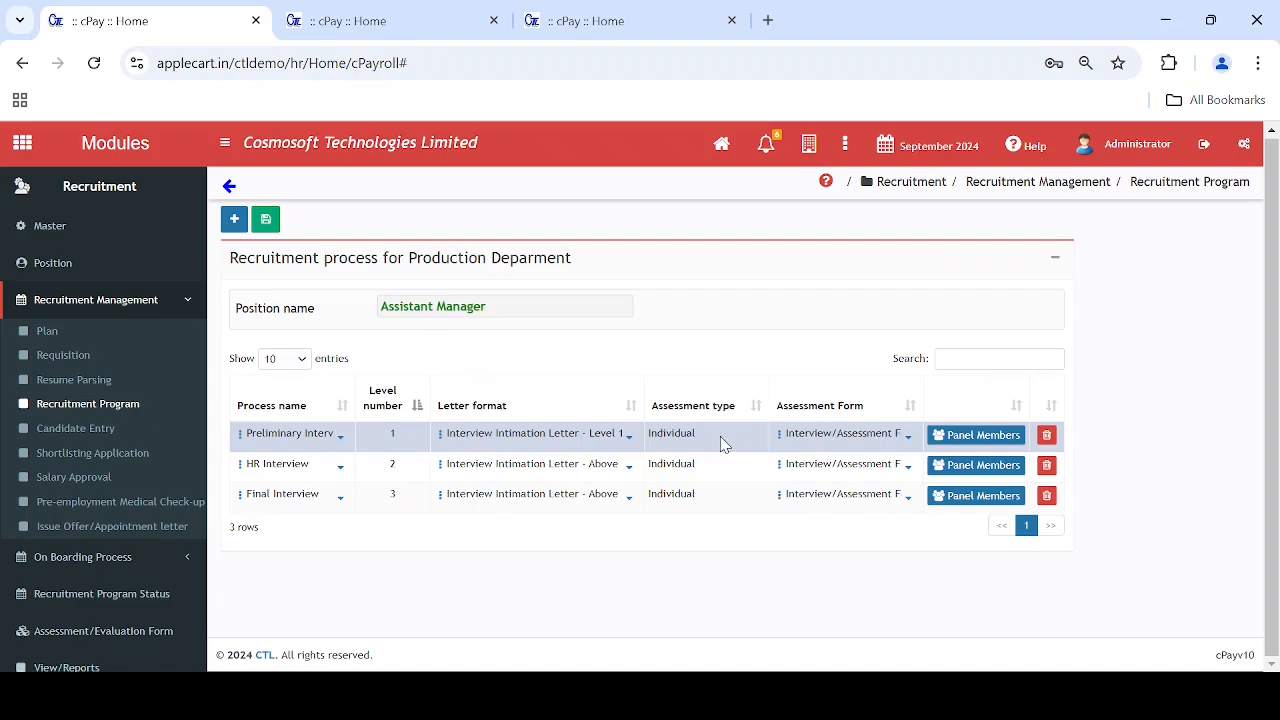
pyautogui.click(724, 444)
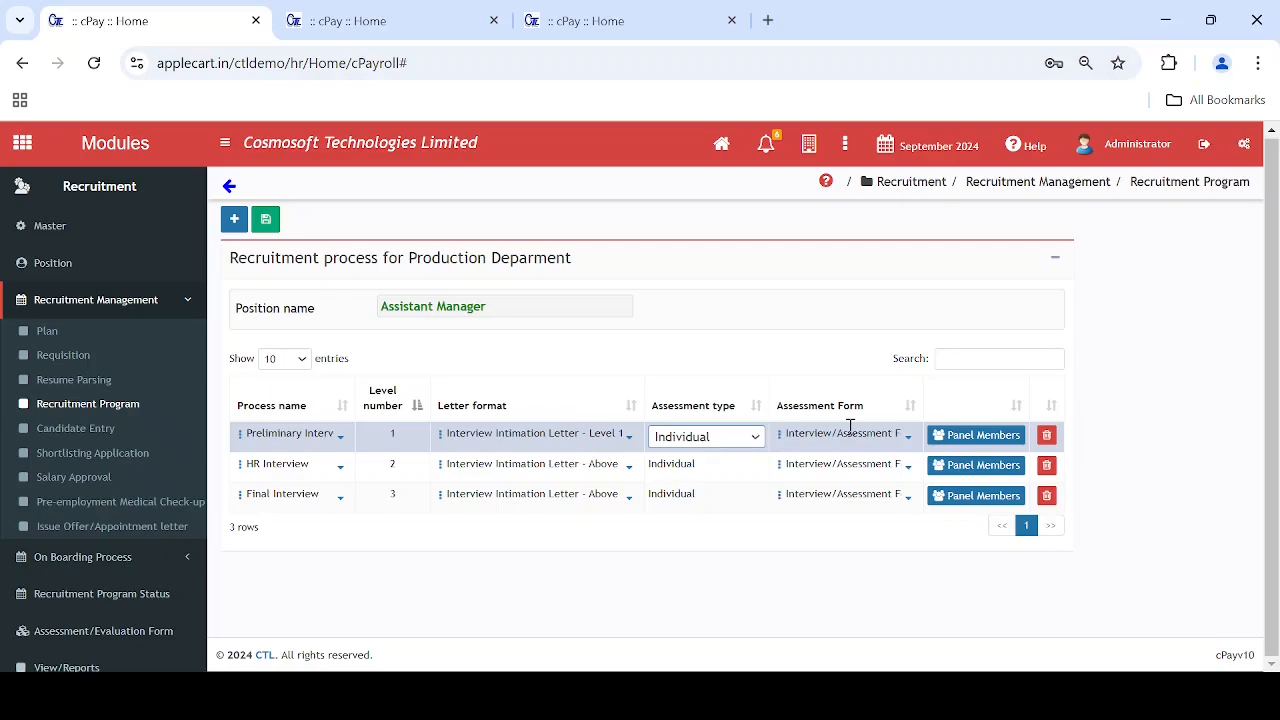
pyautogui.click(908, 438)
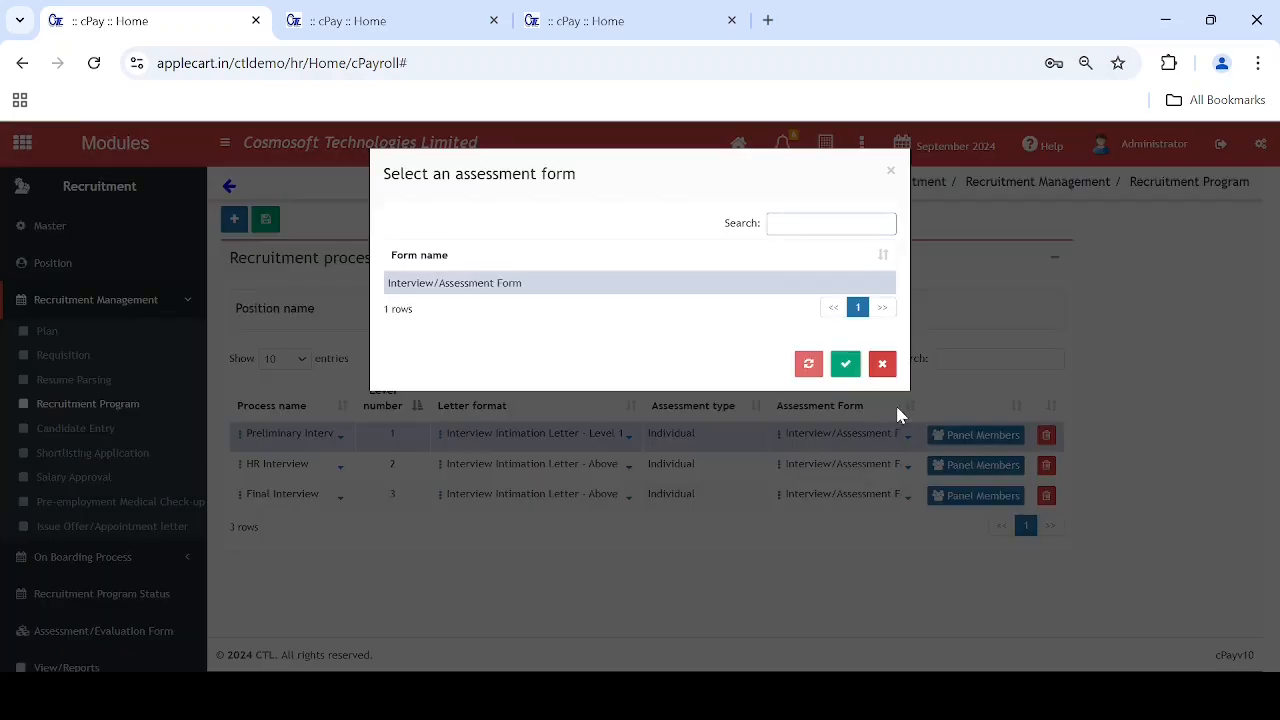
pyautogui.click(883, 365)
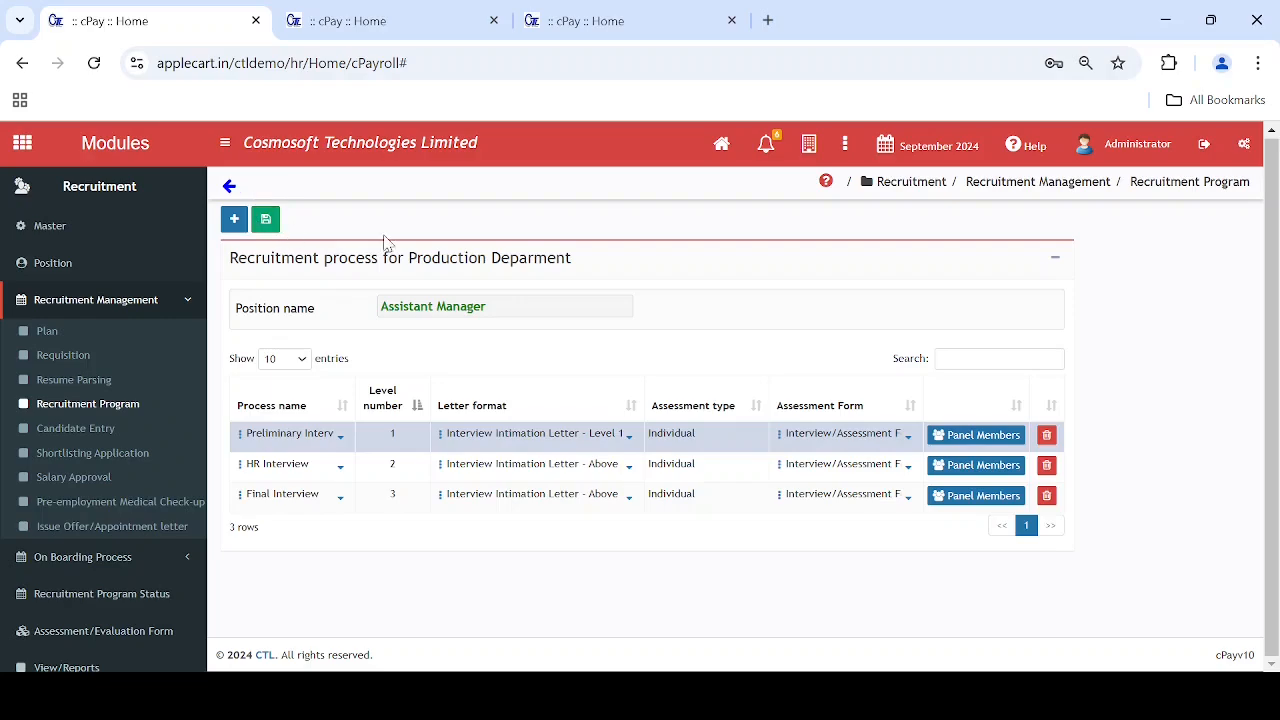
# Review the Interview Intimation Letter - Level 1 format and the Interview/Assessment Form's properties in the other open browser tabs.
pyautogui.click(386, 30)
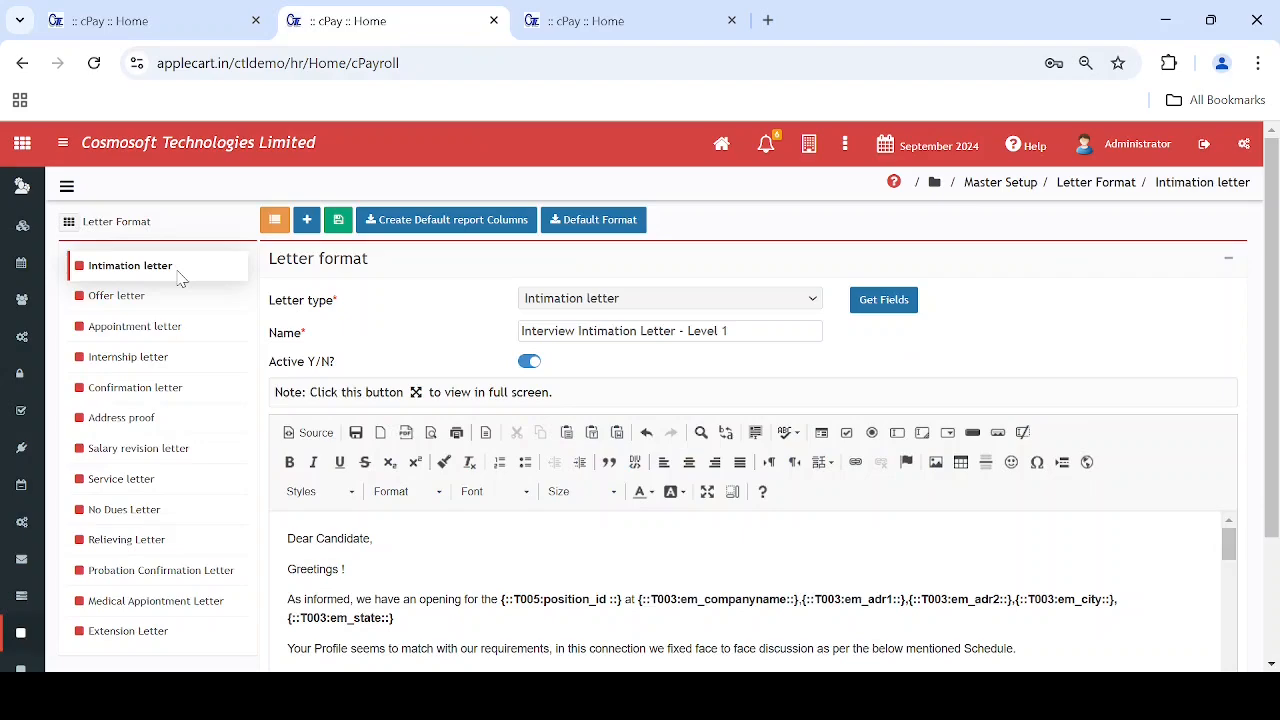
pyautogui.scroll(-8, 1020, 551)
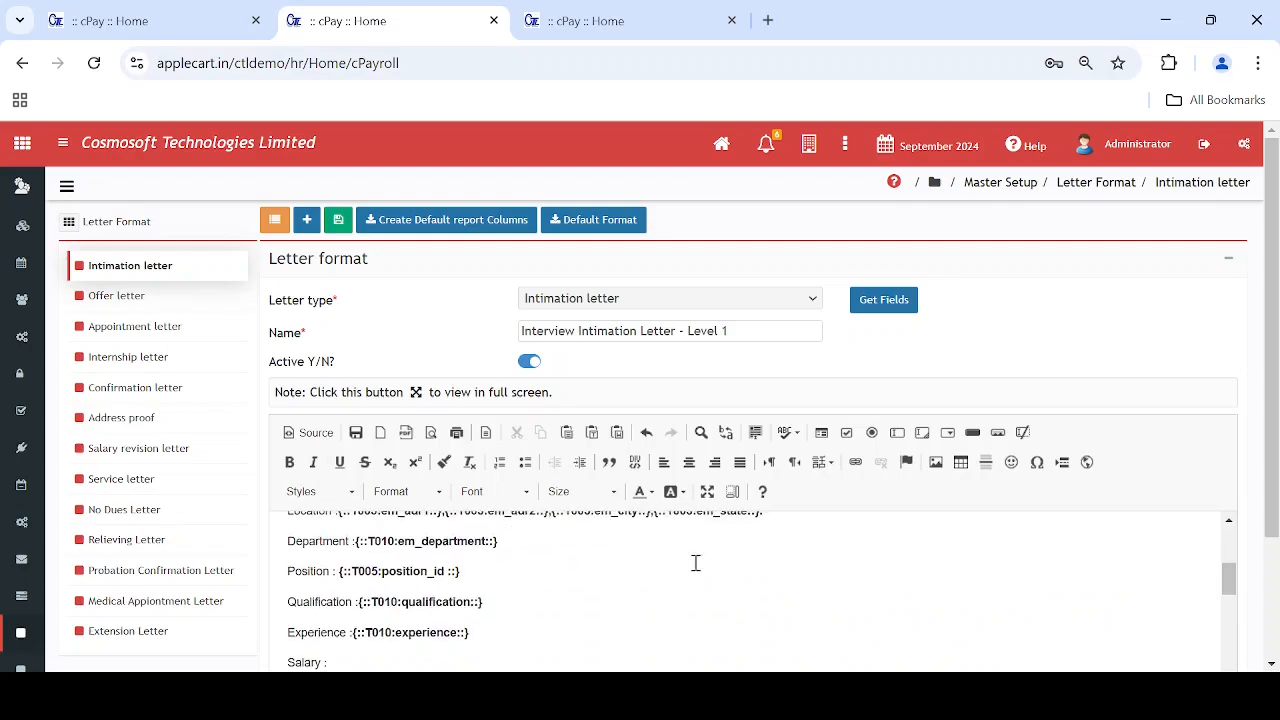
pyautogui.scroll(8, 696, 563)
pyautogui.moveTo(24, 188)
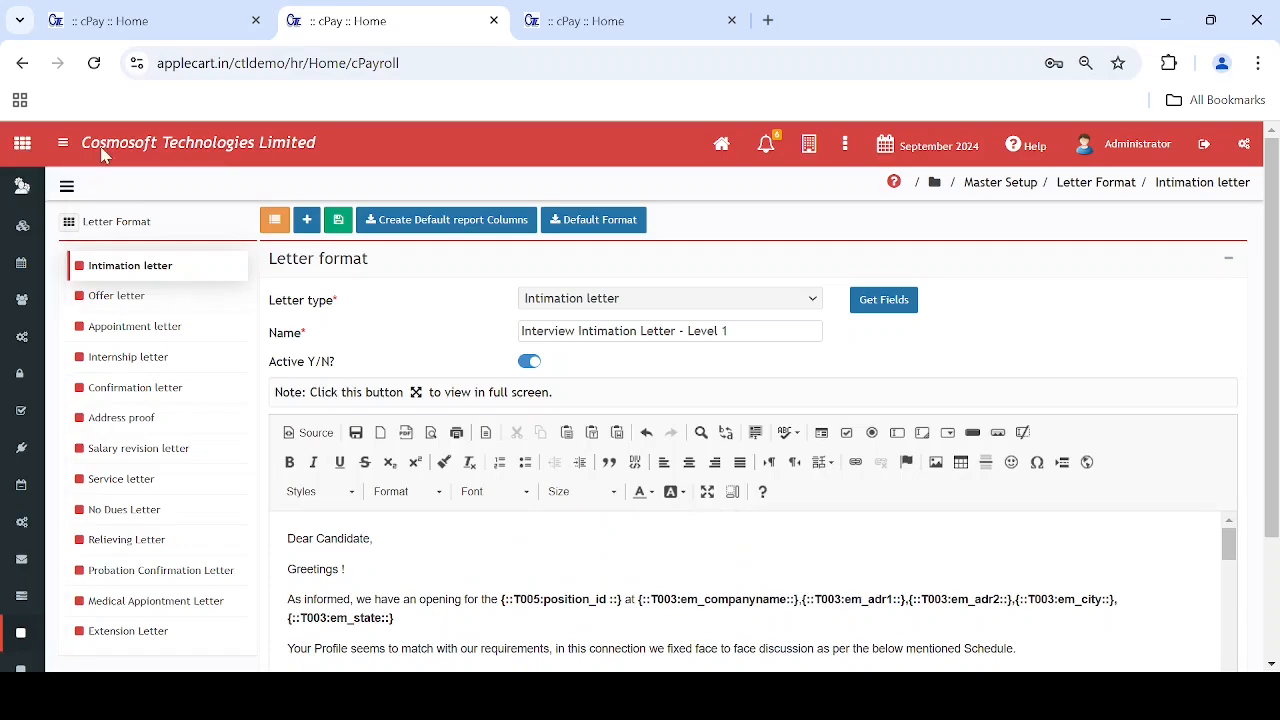
pyautogui.click(63, 143)
pyautogui.click(625, 28)
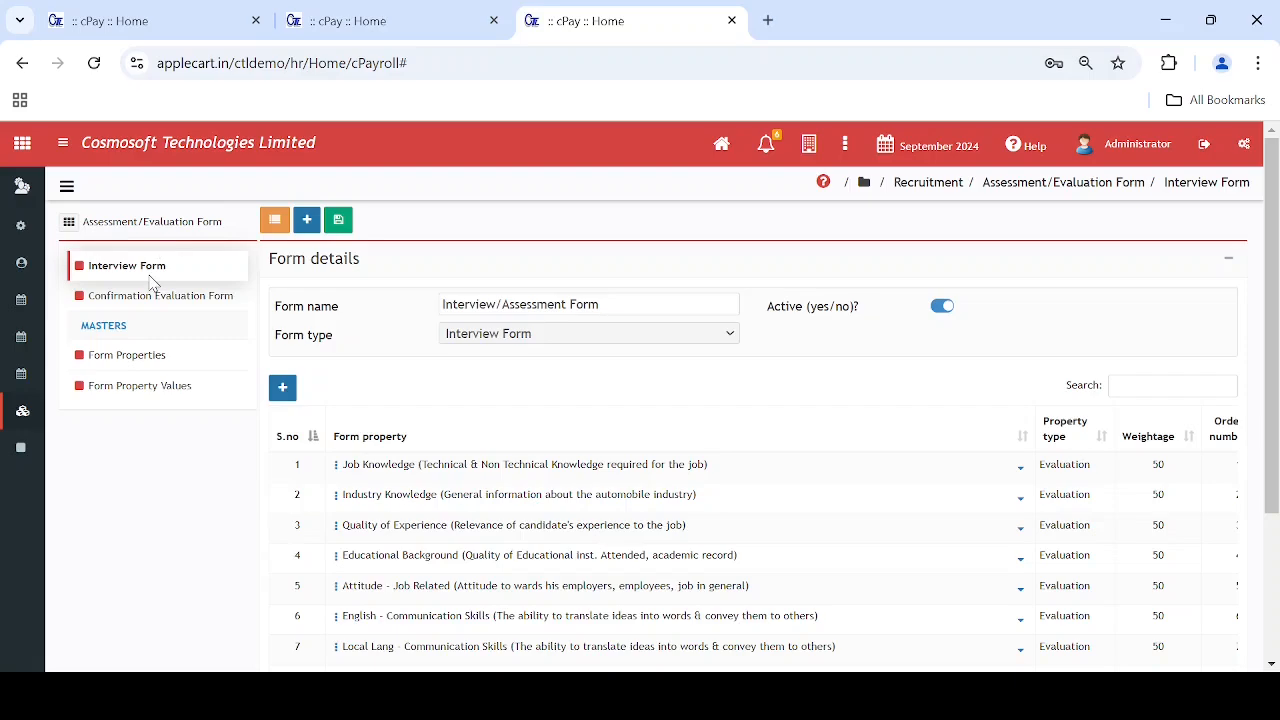
pyautogui.moveTo(63, 408)
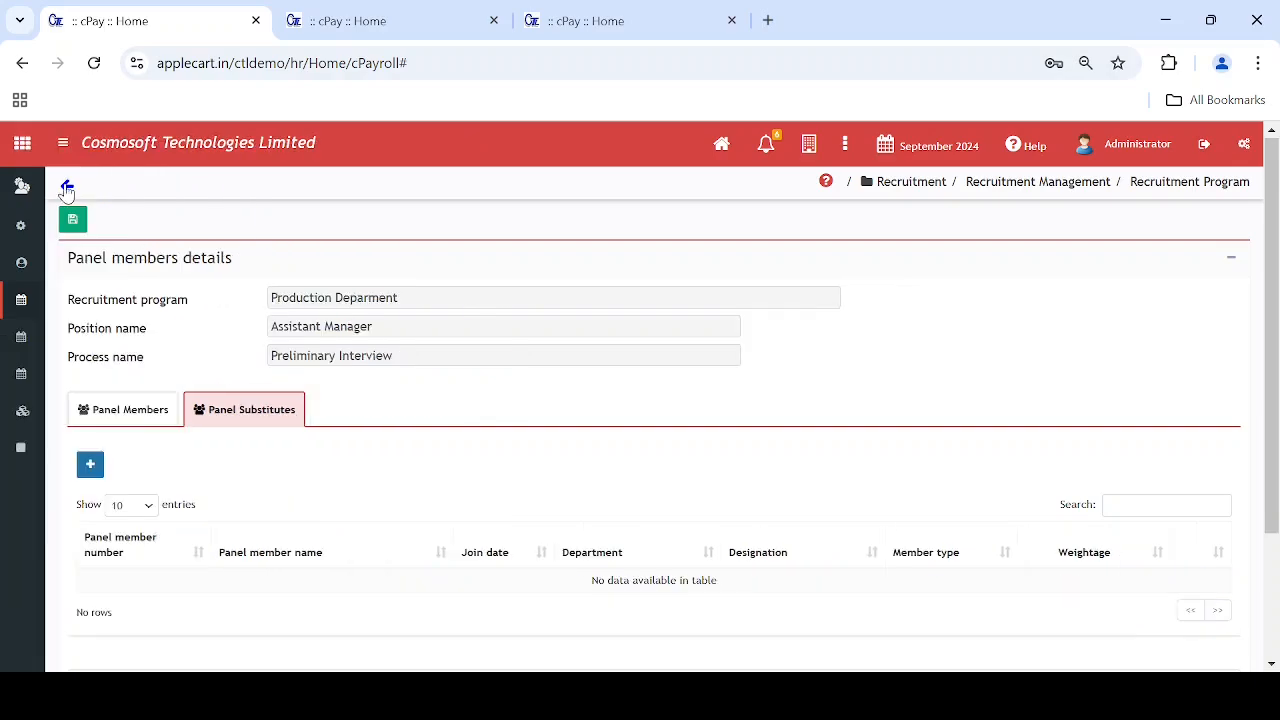
# Leave the Preliminary Interview's panel members details and open candidate confirmation for Production's Assistant Manager requisition.
pyautogui.click(67, 188)
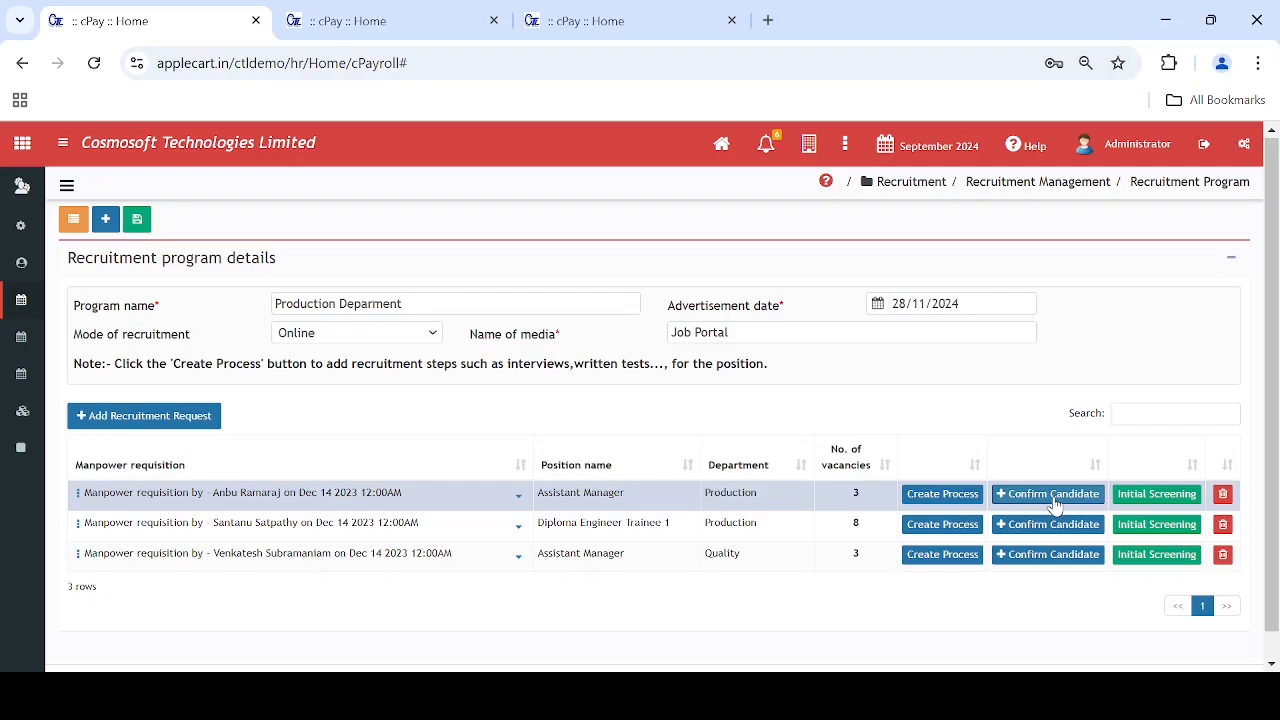
pyautogui.click(1050, 495)
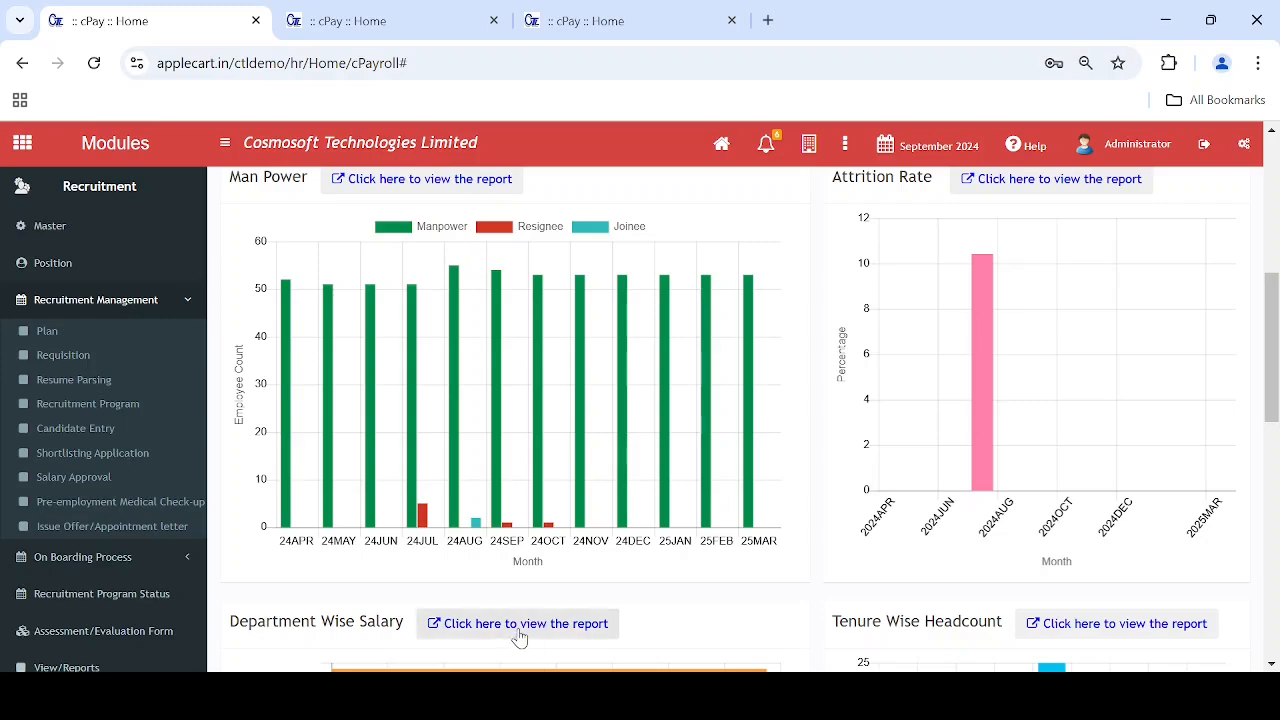
# Open Candidate Entry and examine the candidate list for the Production Deparment program's Diploma Engineer Trainee 1 position.
pyautogui.click(85, 428)
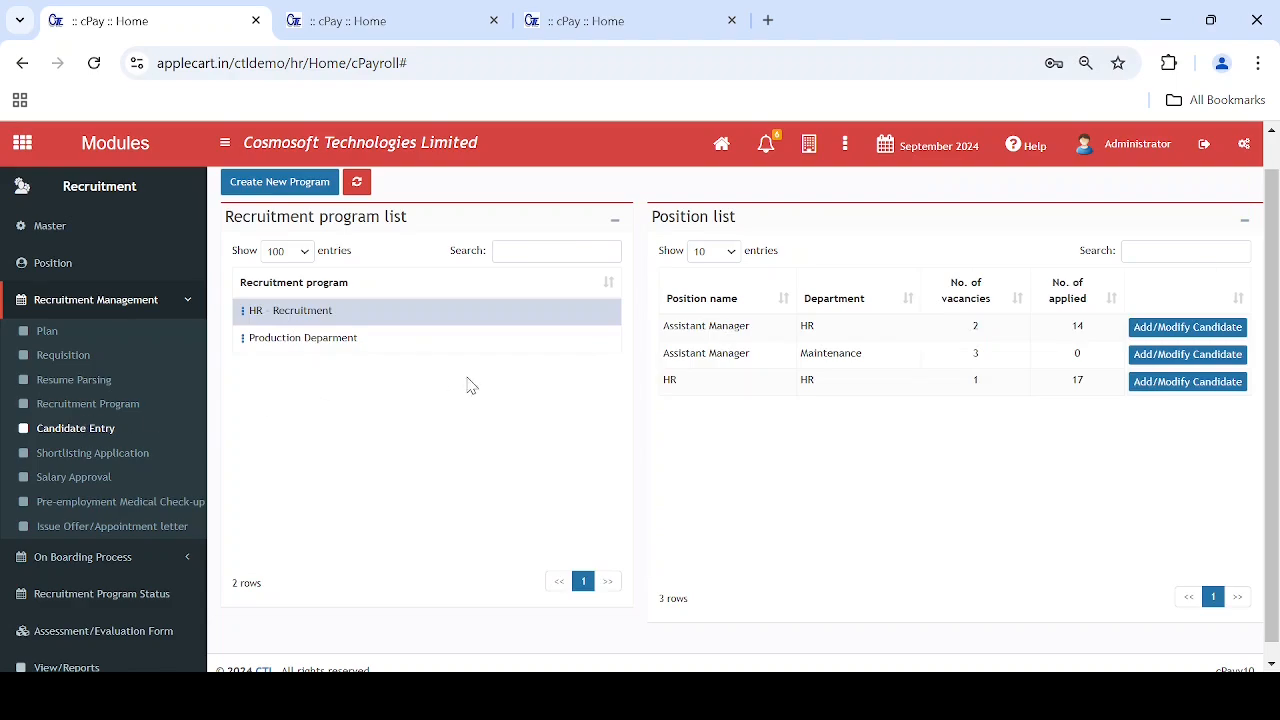
pyautogui.click(405, 347)
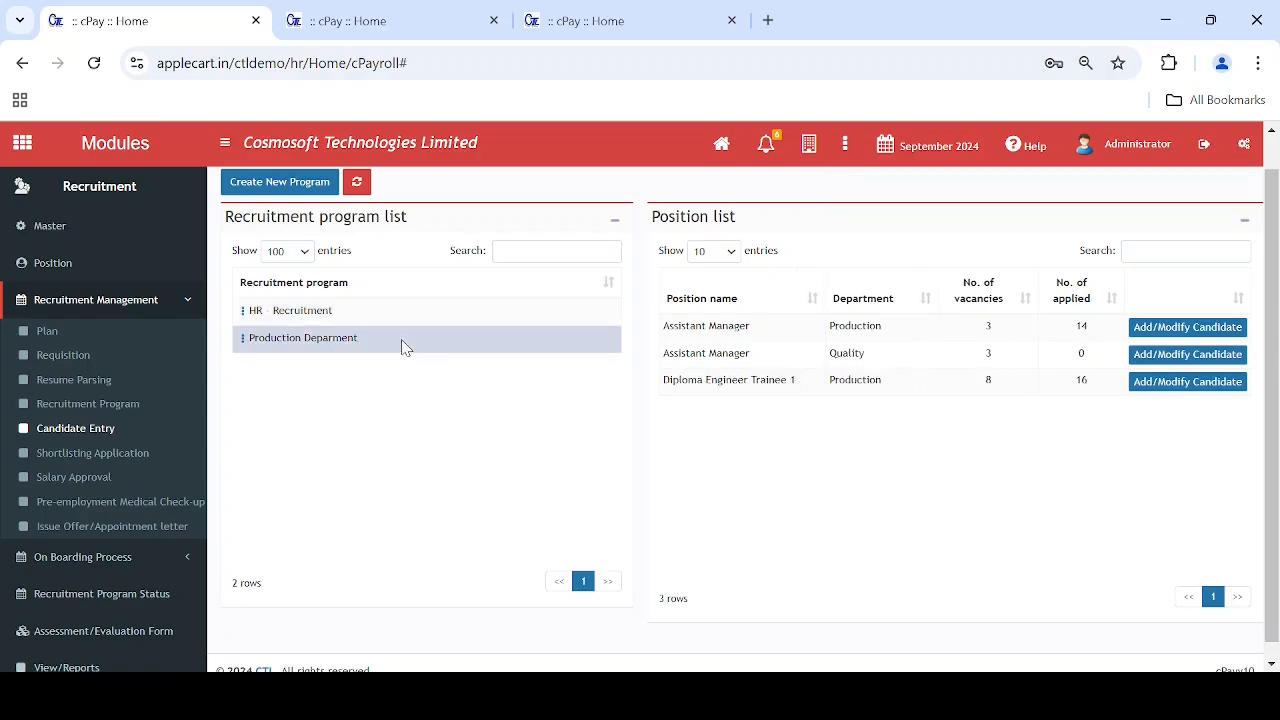
pyautogui.click(1161, 393)
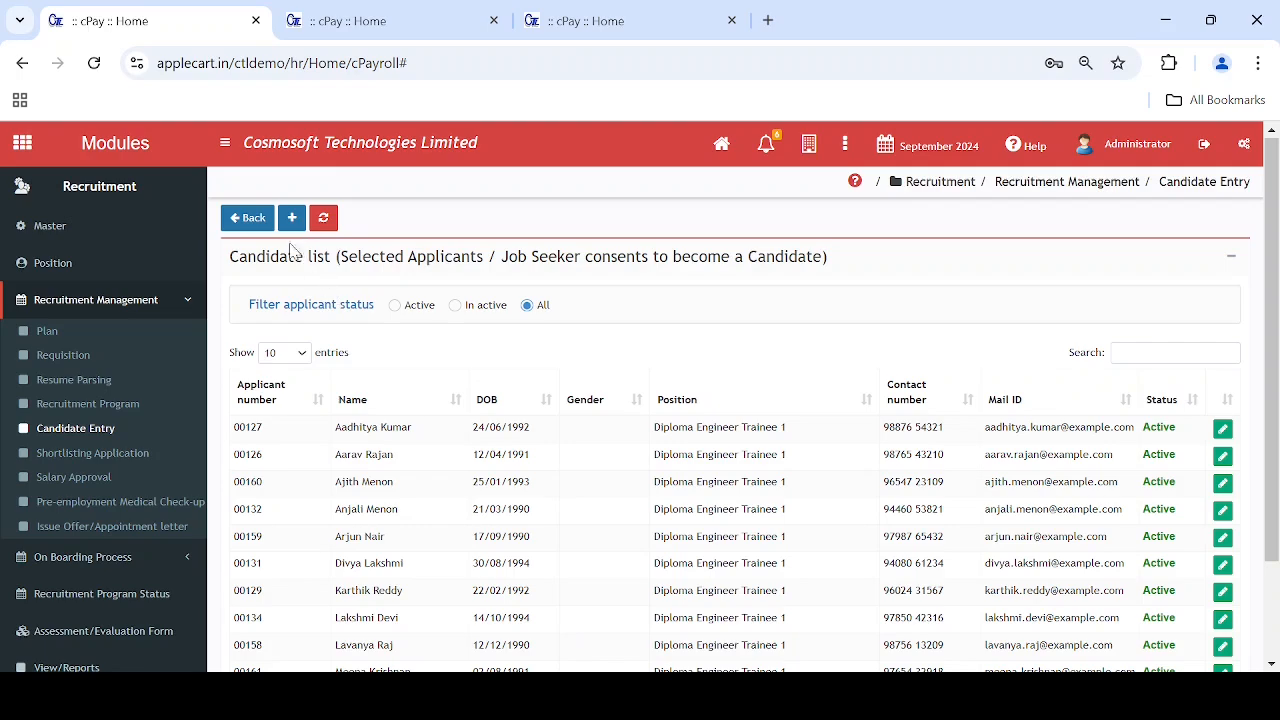
pyautogui.click(240, 219)
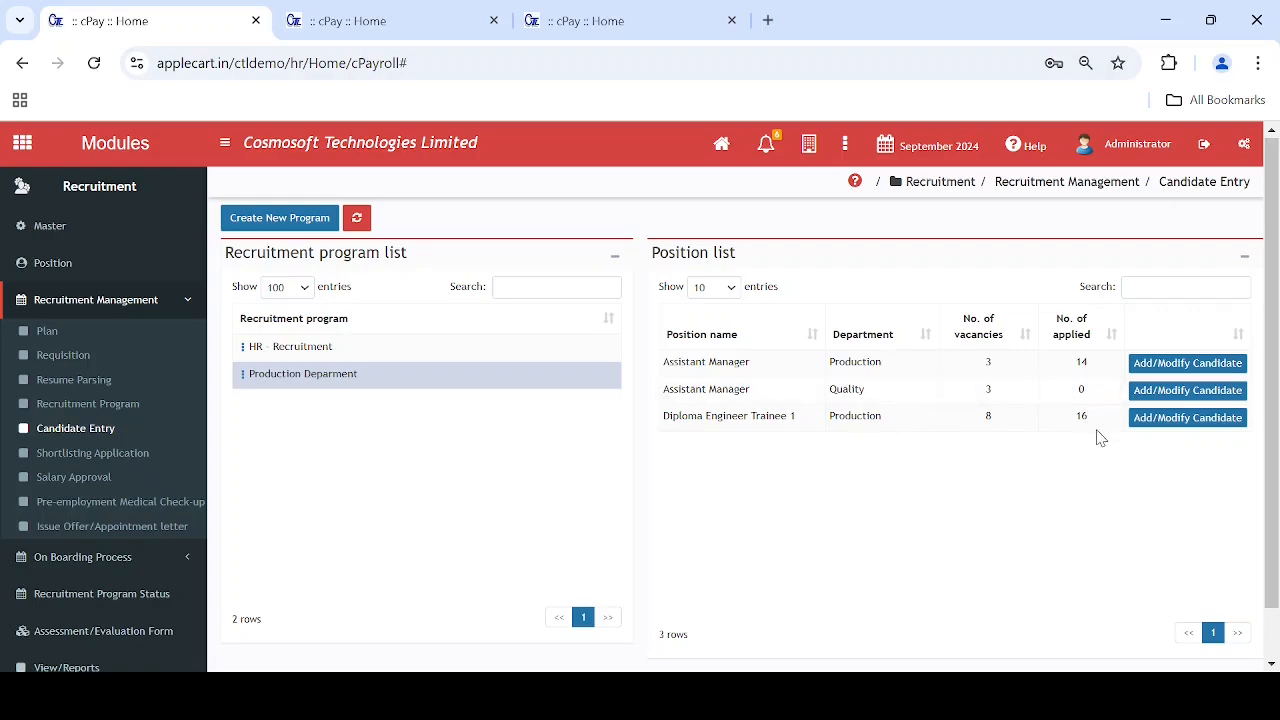
pyautogui.click(1191, 430)
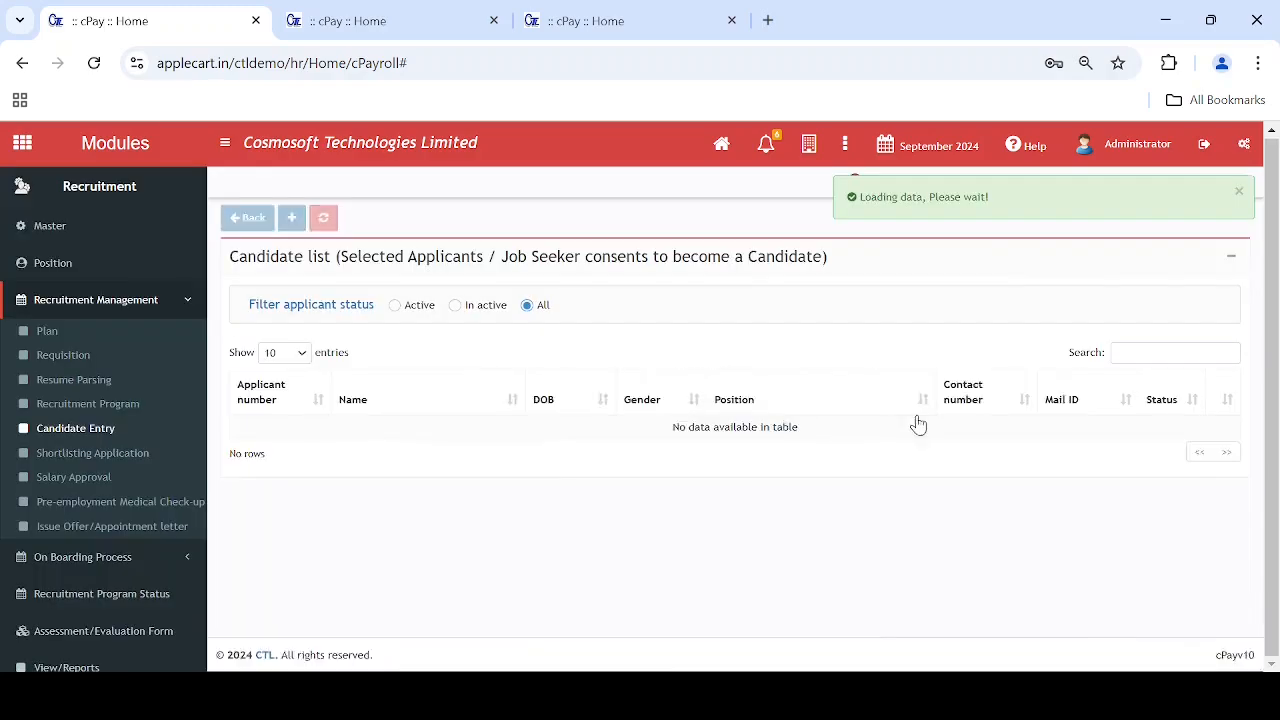
pyautogui.scroll(-2, 713, 444)
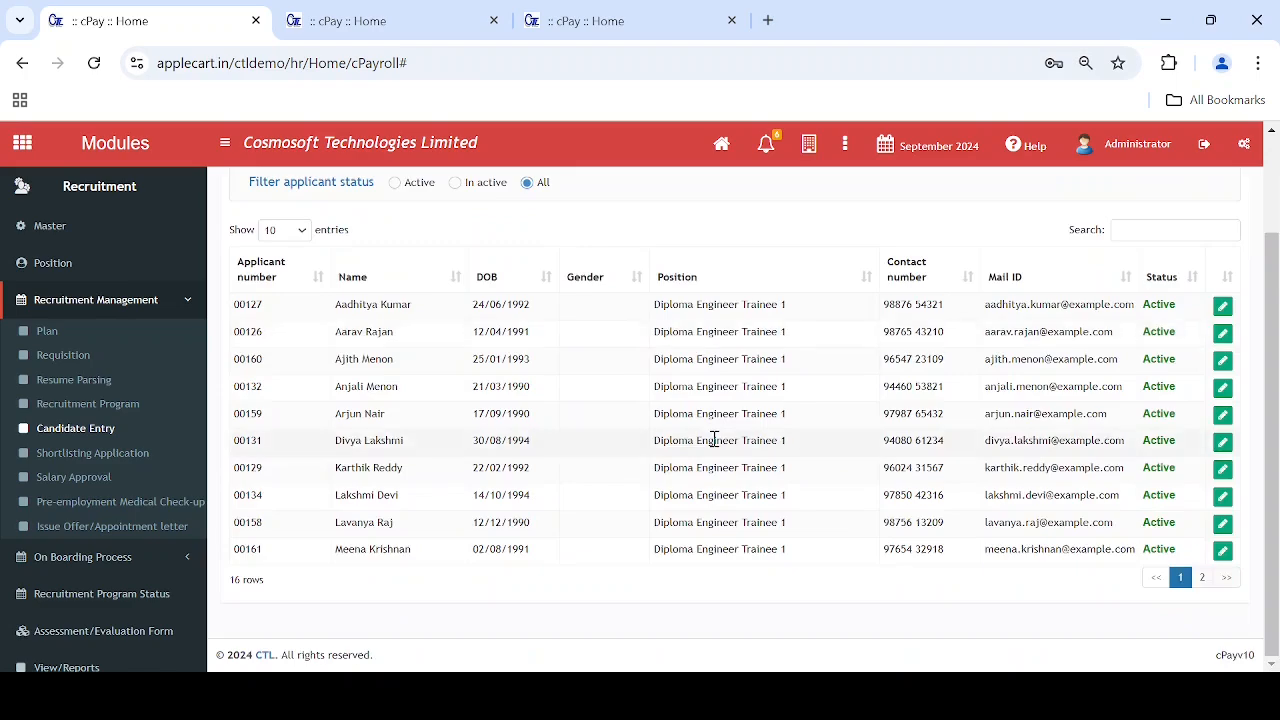
pyautogui.scroll(2, 709, 437)
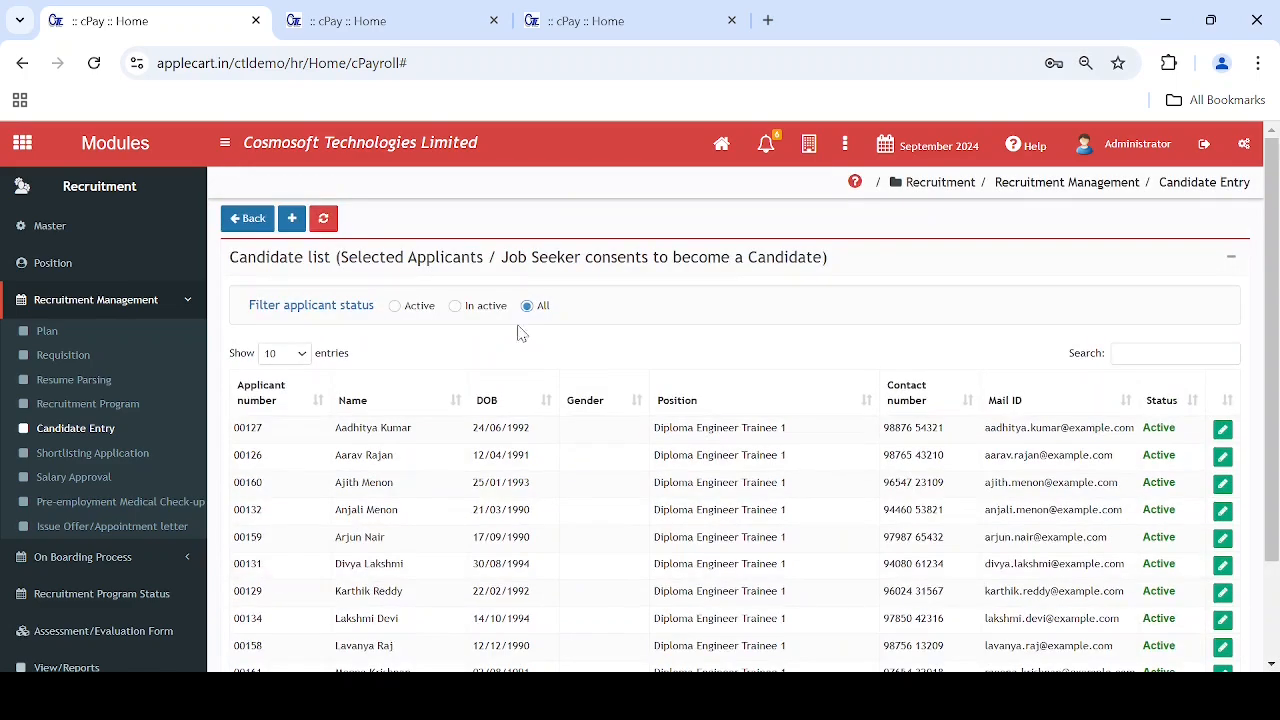
# Start a new candidate entry for Diploma Engineer Trainee 1 and review the Personal details fields.
pyautogui.click(291, 222)
pyautogui.scroll(-2, 520, 423)
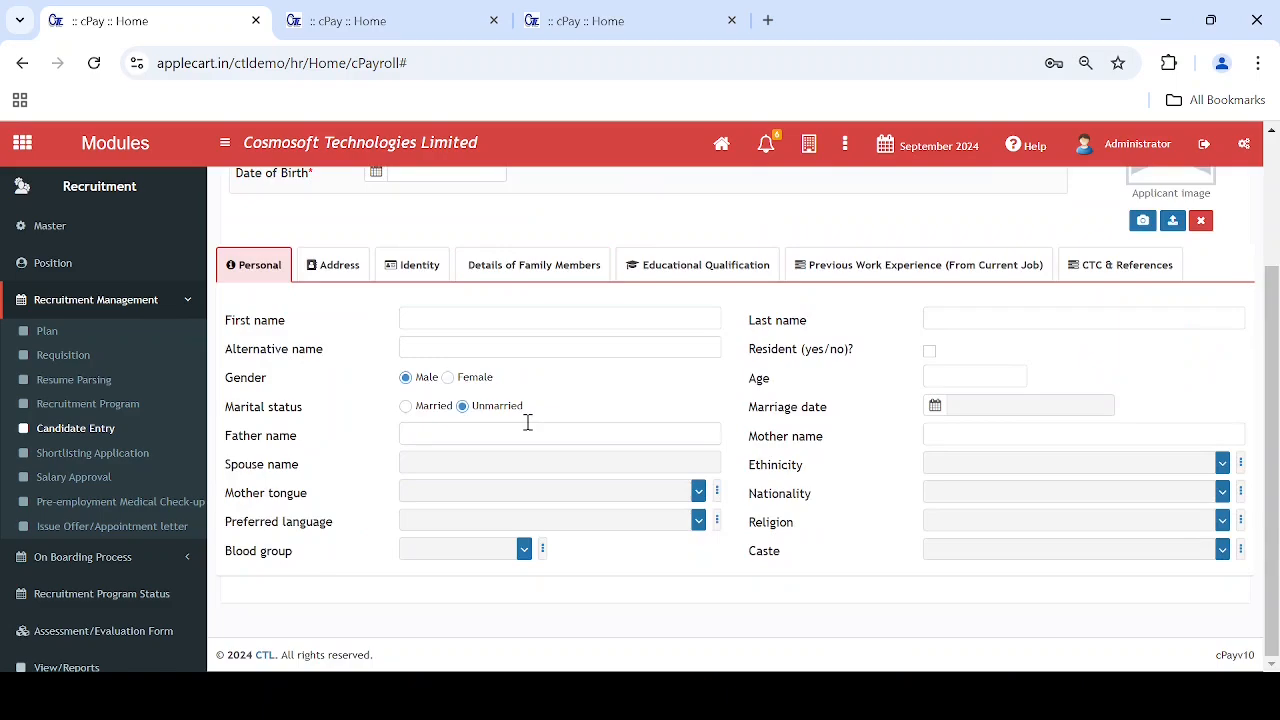
pyautogui.scroll(2, 528, 422)
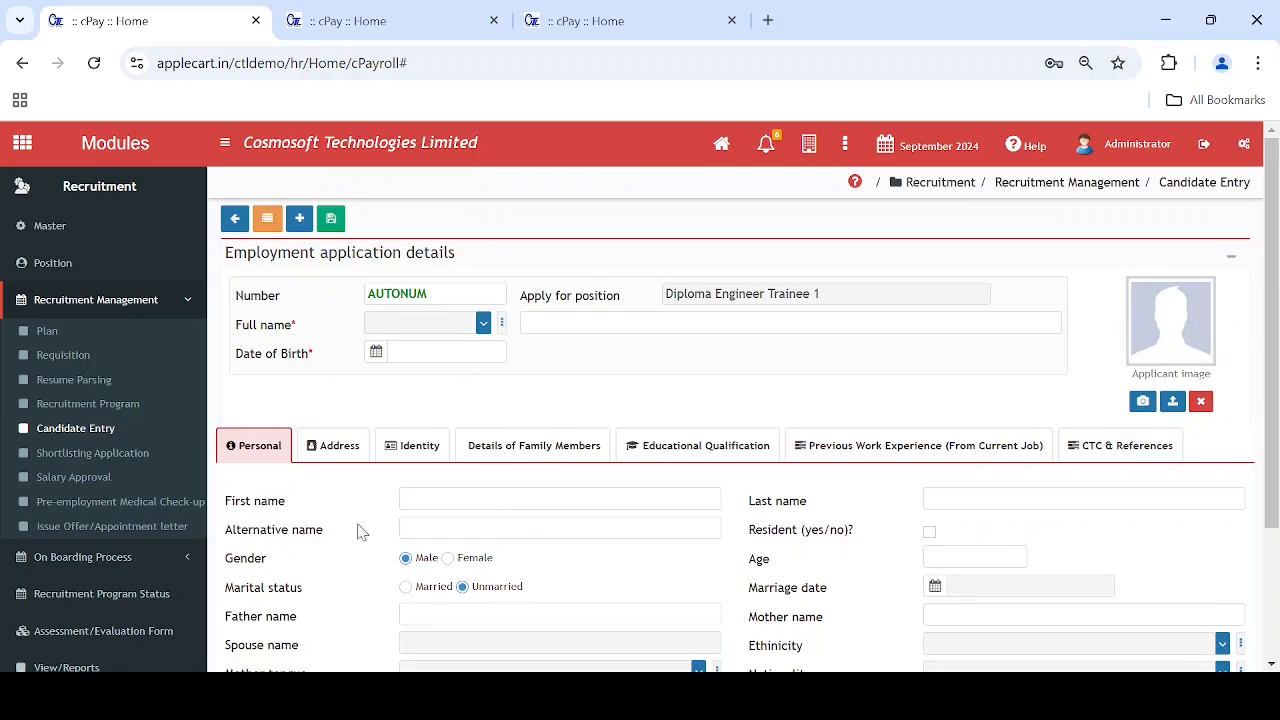
pyautogui.click(570, 443)
pyautogui.scroll(-3, 570, 443)
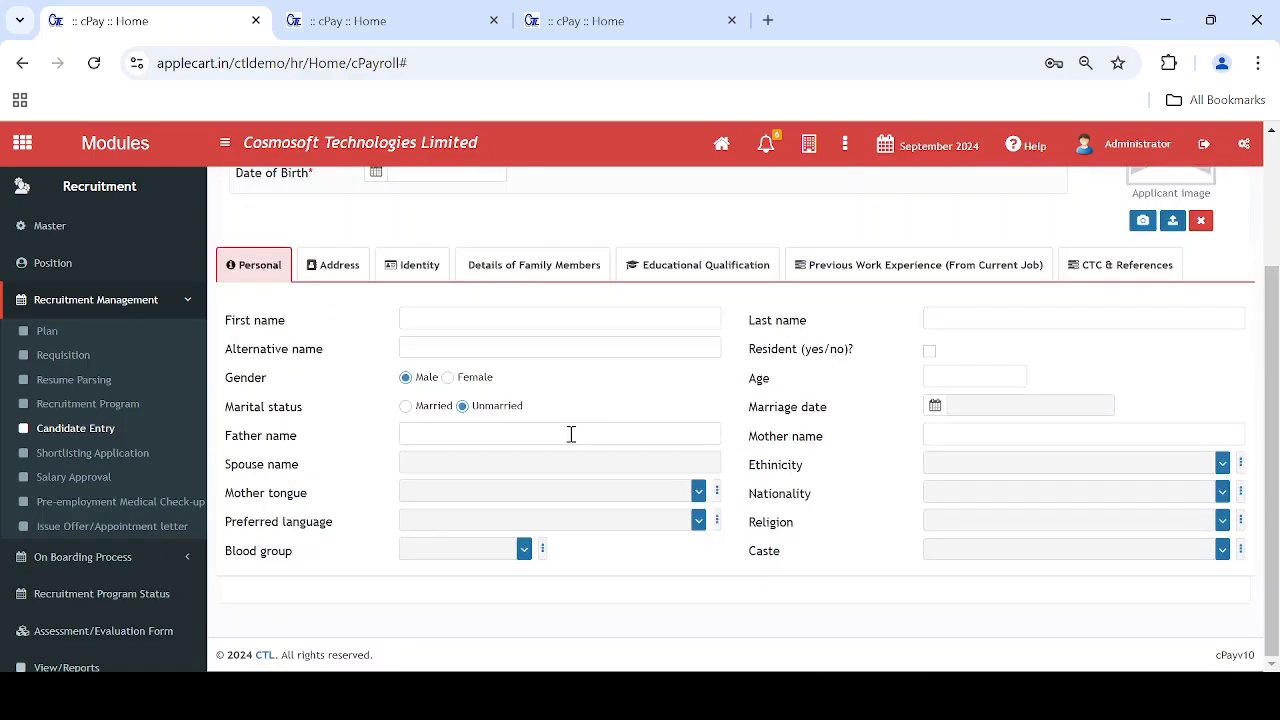
pyautogui.scroll(2, 571, 434)
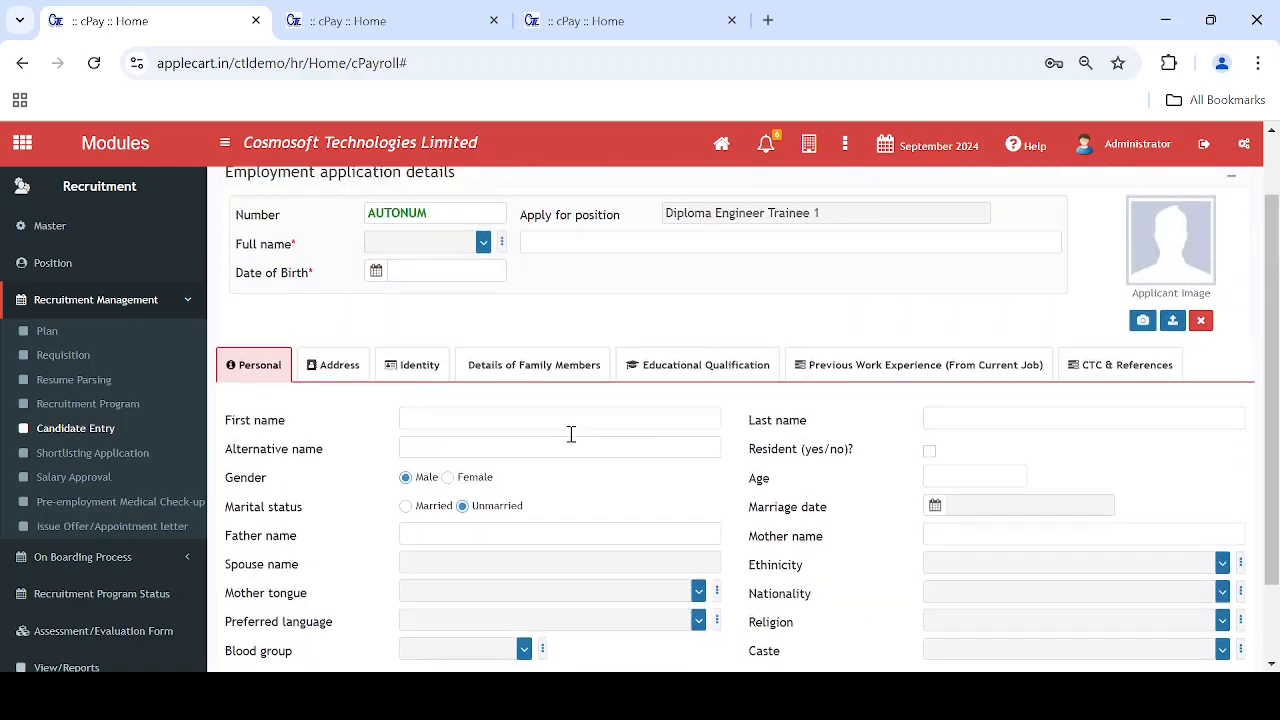
# Review the new application's Address, Identity, family, education and previous work experience sections, and leave the blank form.
pyautogui.click(326, 374)
pyautogui.click(416, 368)
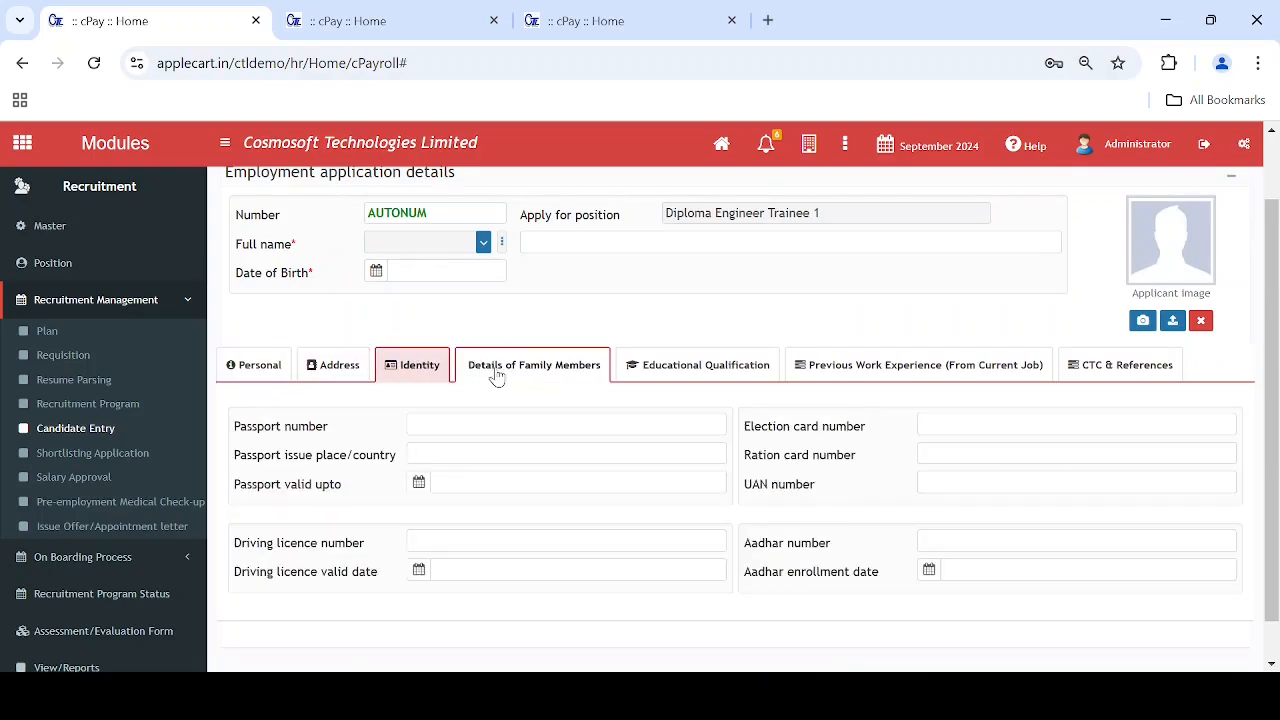
pyautogui.click(540, 376)
pyautogui.click(665, 374)
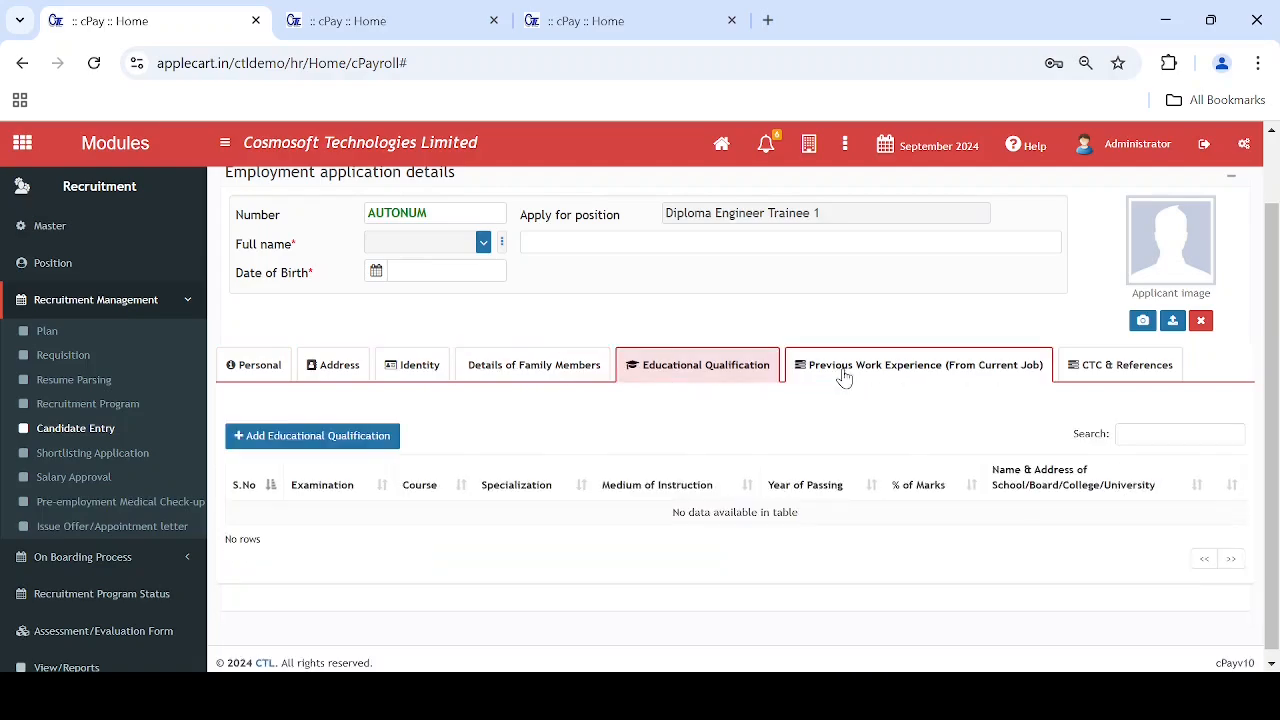
pyautogui.click(800, 377)
pyautogui.scroll(1, 600, 370)
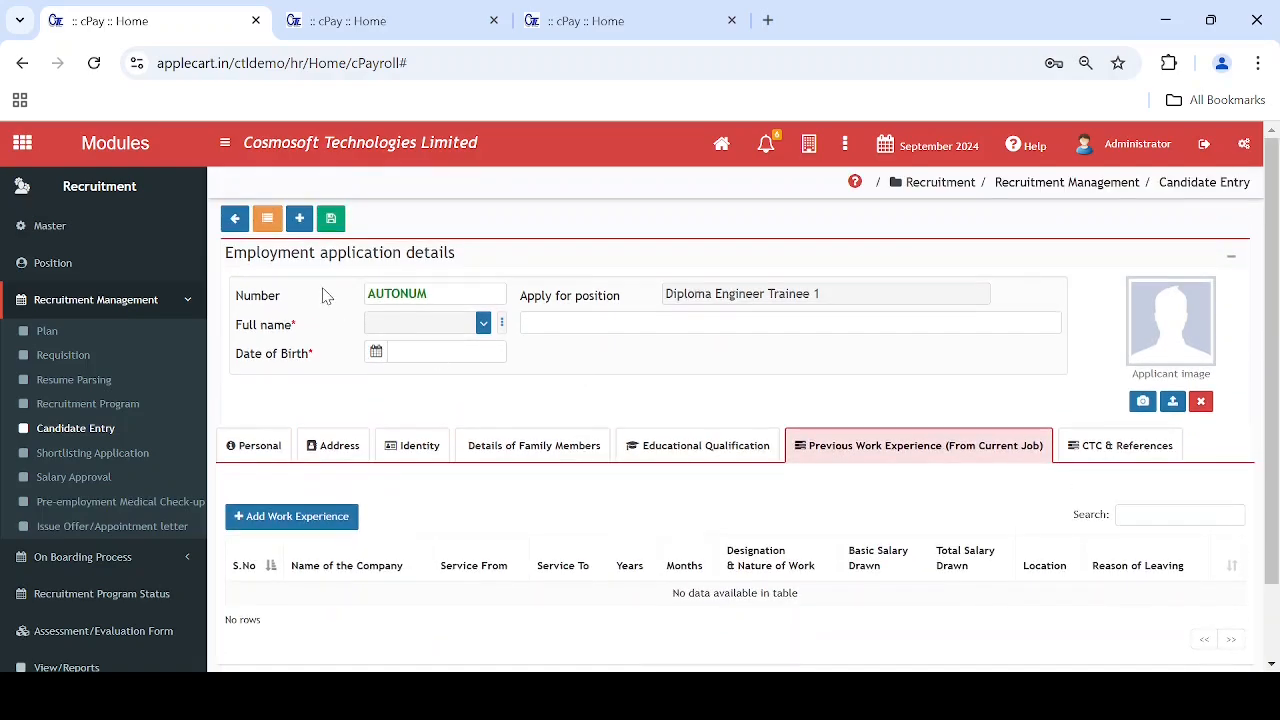
pyautogui.click(267, 219)
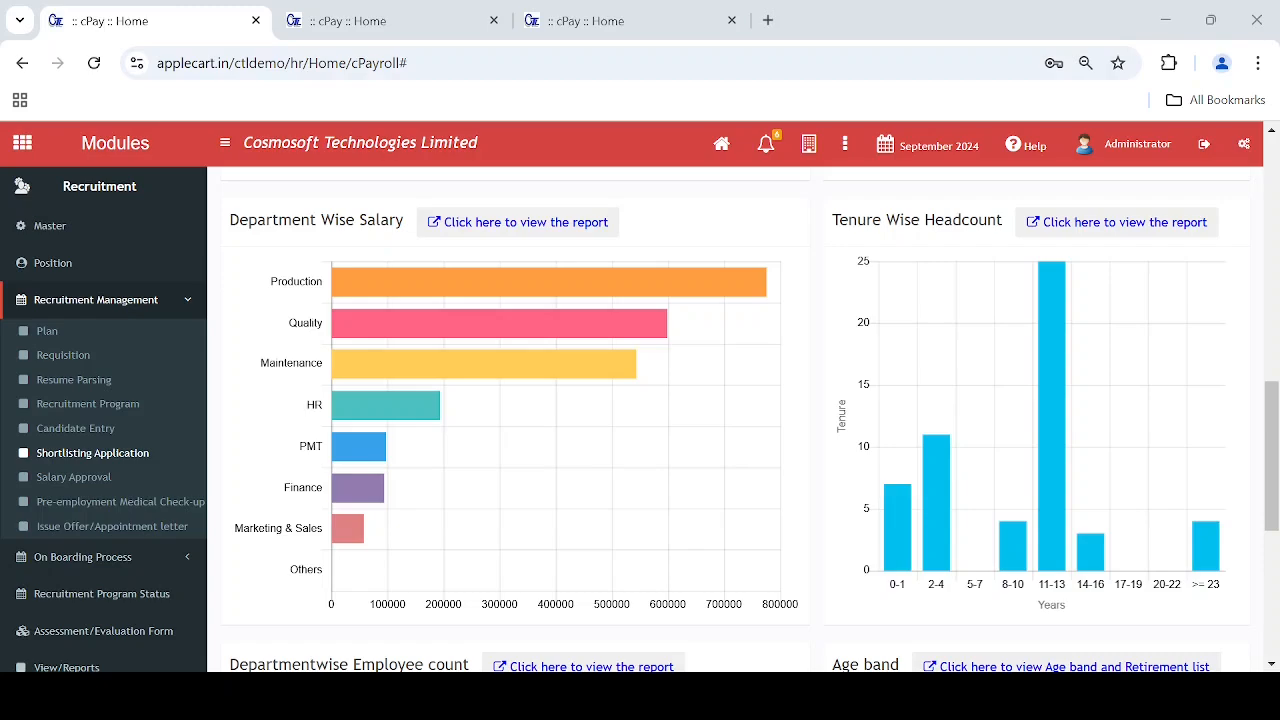
# Open Shortlisting Application and load the selection processes for HR - Recruitment's Assistant Manager position with 2 vacancies.
pyautogui.click(721, 144)
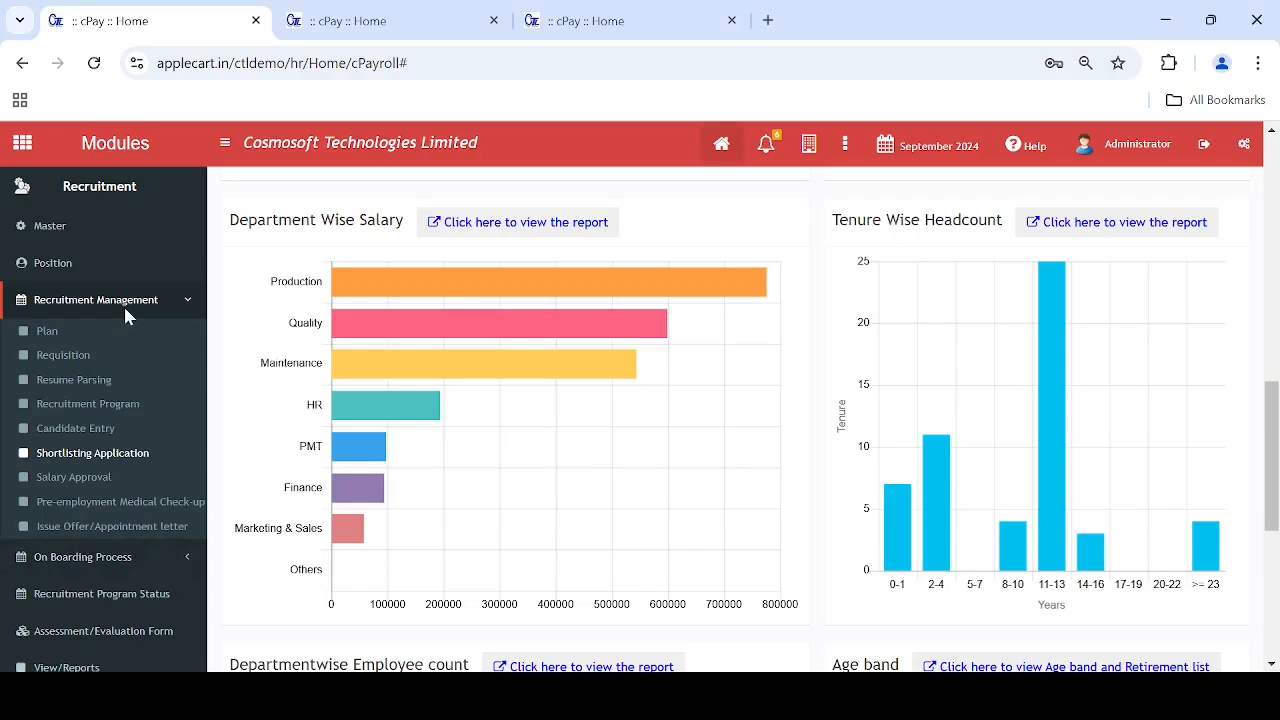
pyautogui.click(117, 453)
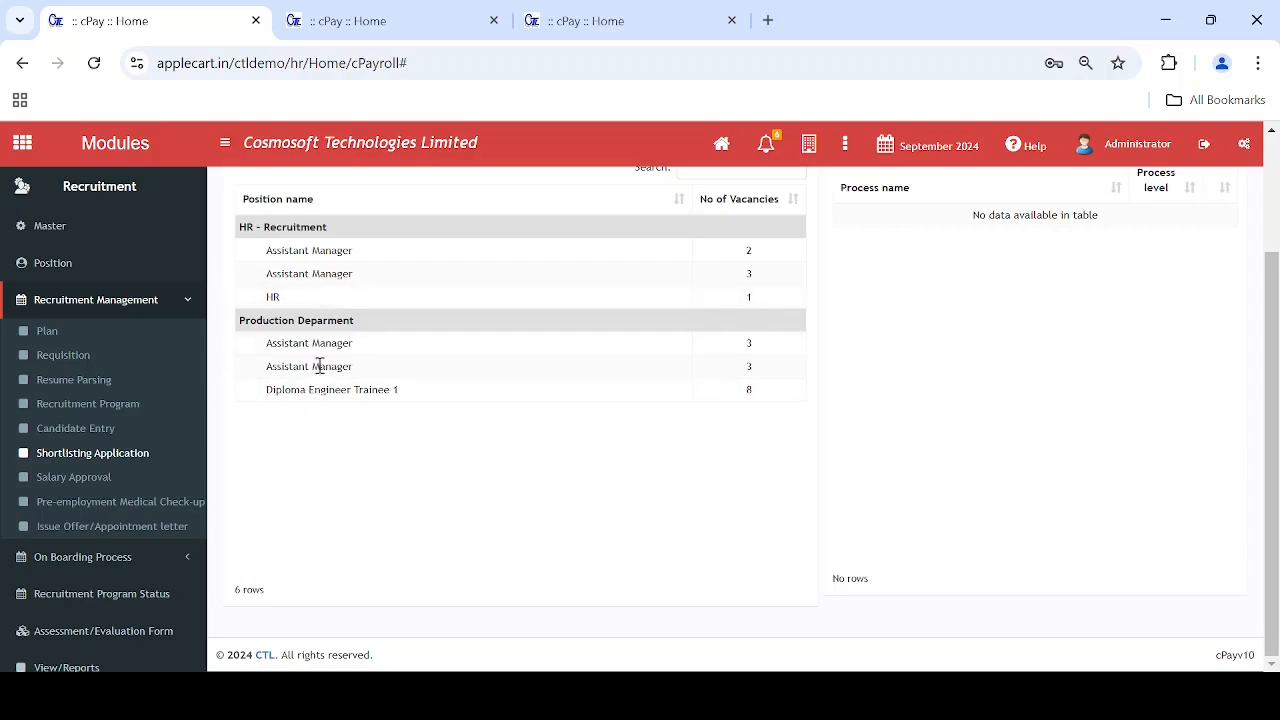
pyautogui.doubleClick(322, 273)
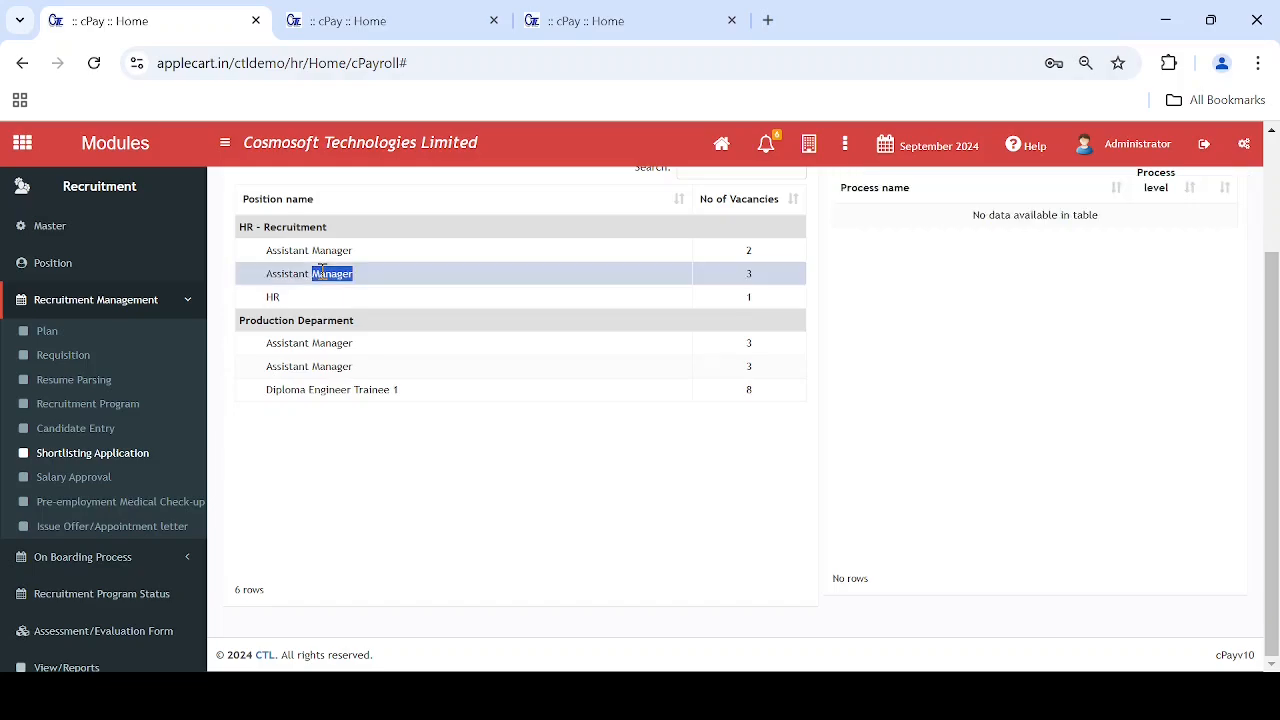
pyautogui.doubleClick(320, 252)
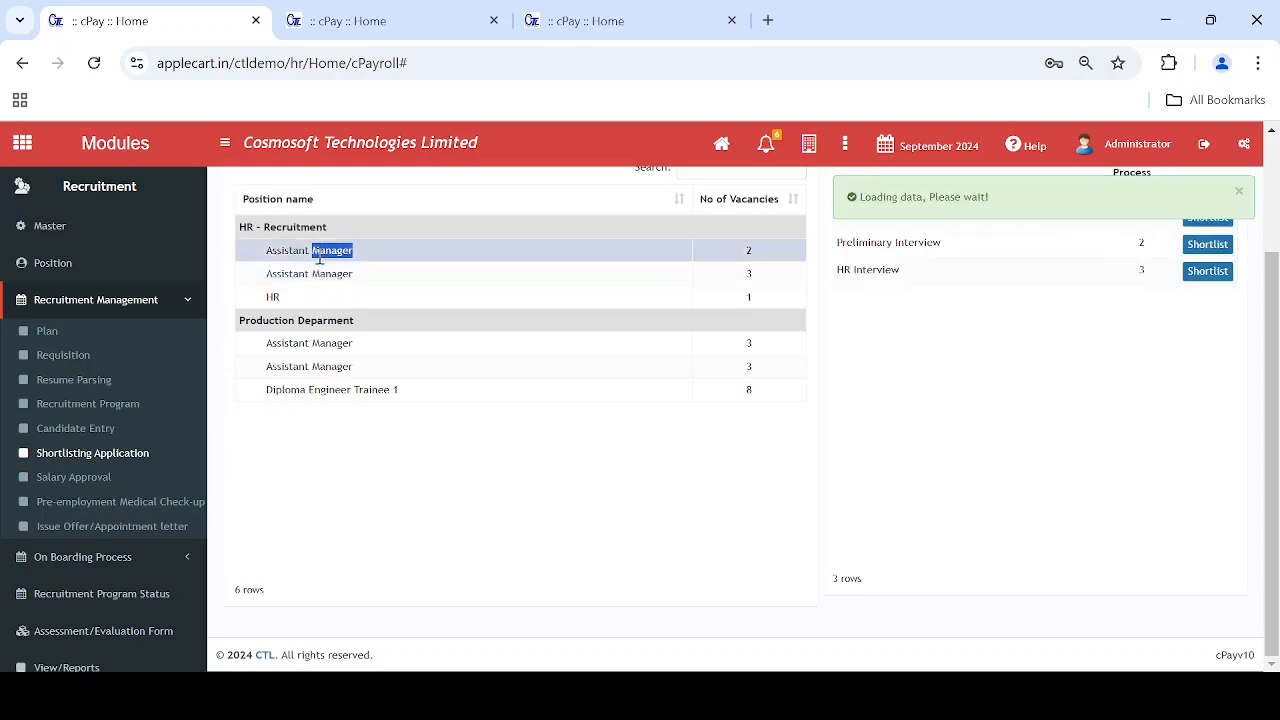
pyautogui.scroll(3, 1223, 277)
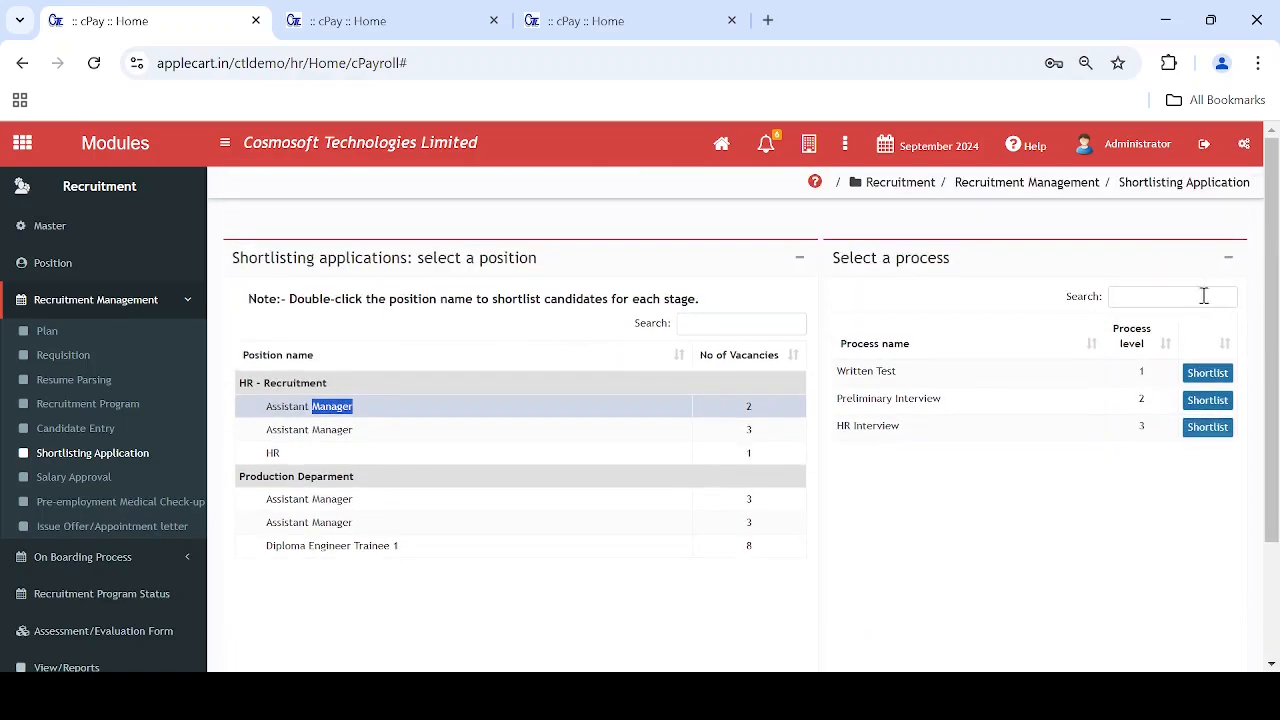
# View the HR Interview's shortlisted applicants and return to the processes to open the Written Test's applicant list.
pyautogui.click(1207, 432)
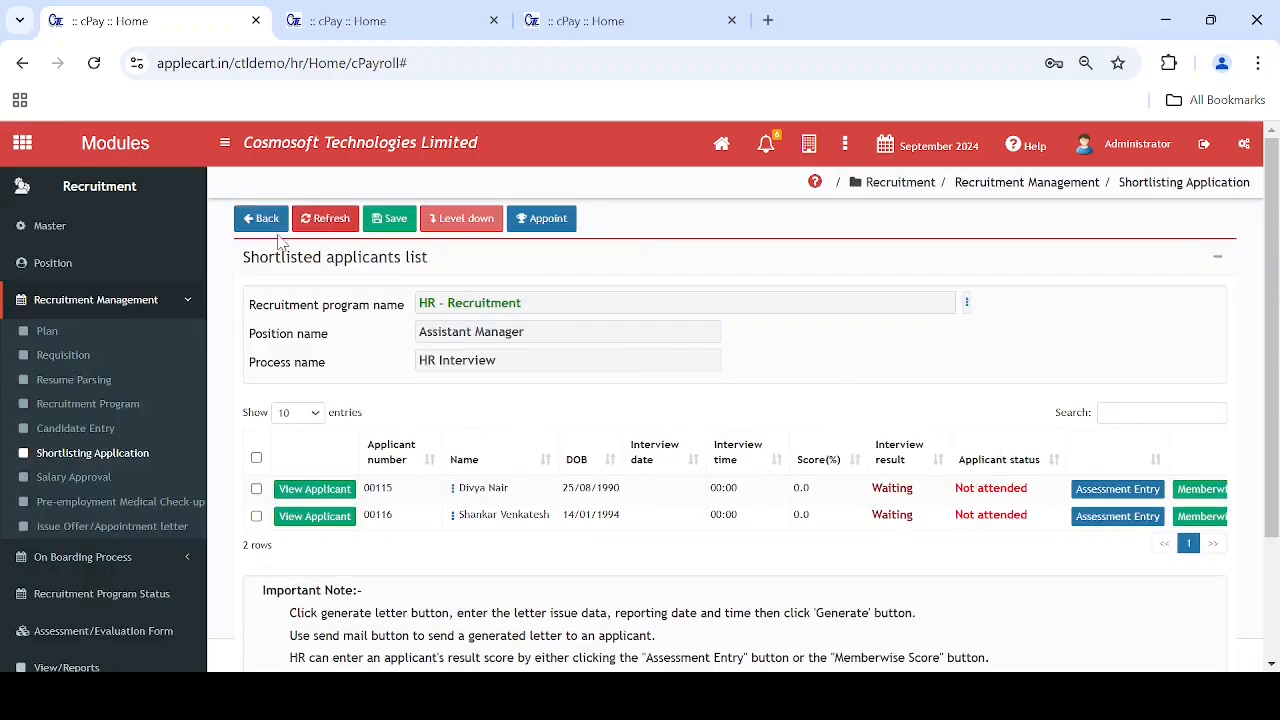
pyautogui.click(263, 222)
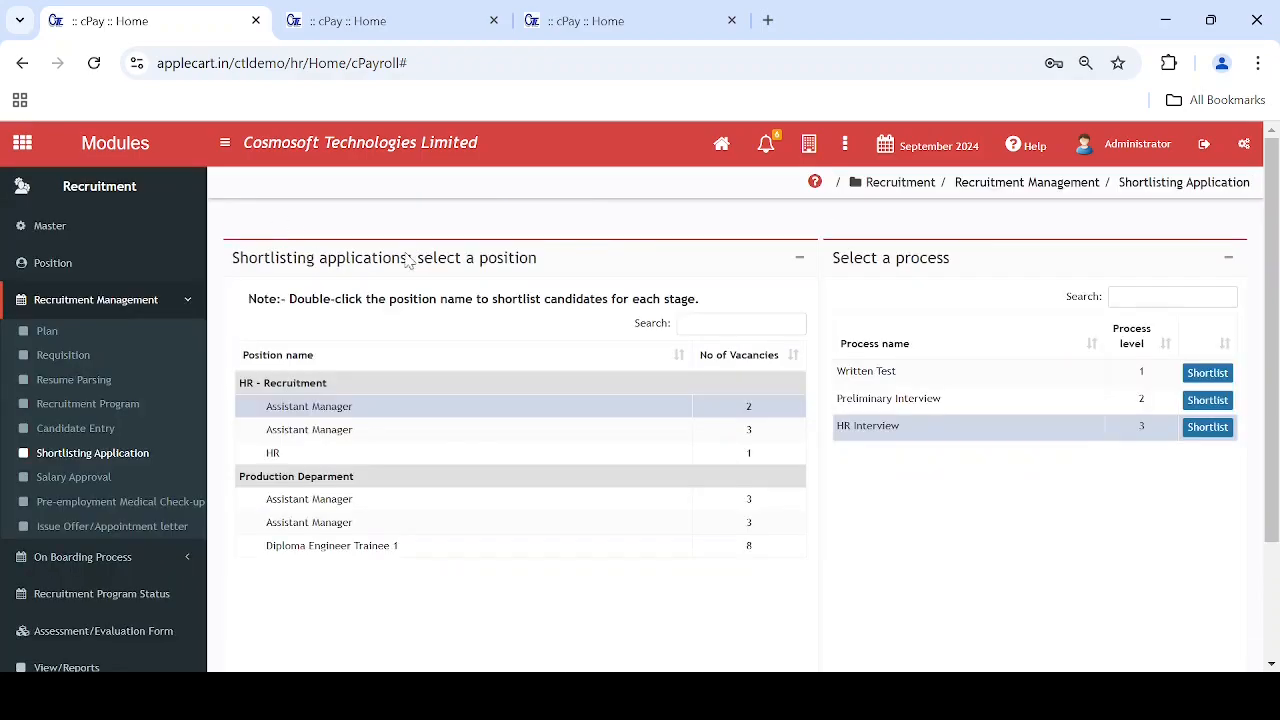
pyautogui.click(1221, 381)
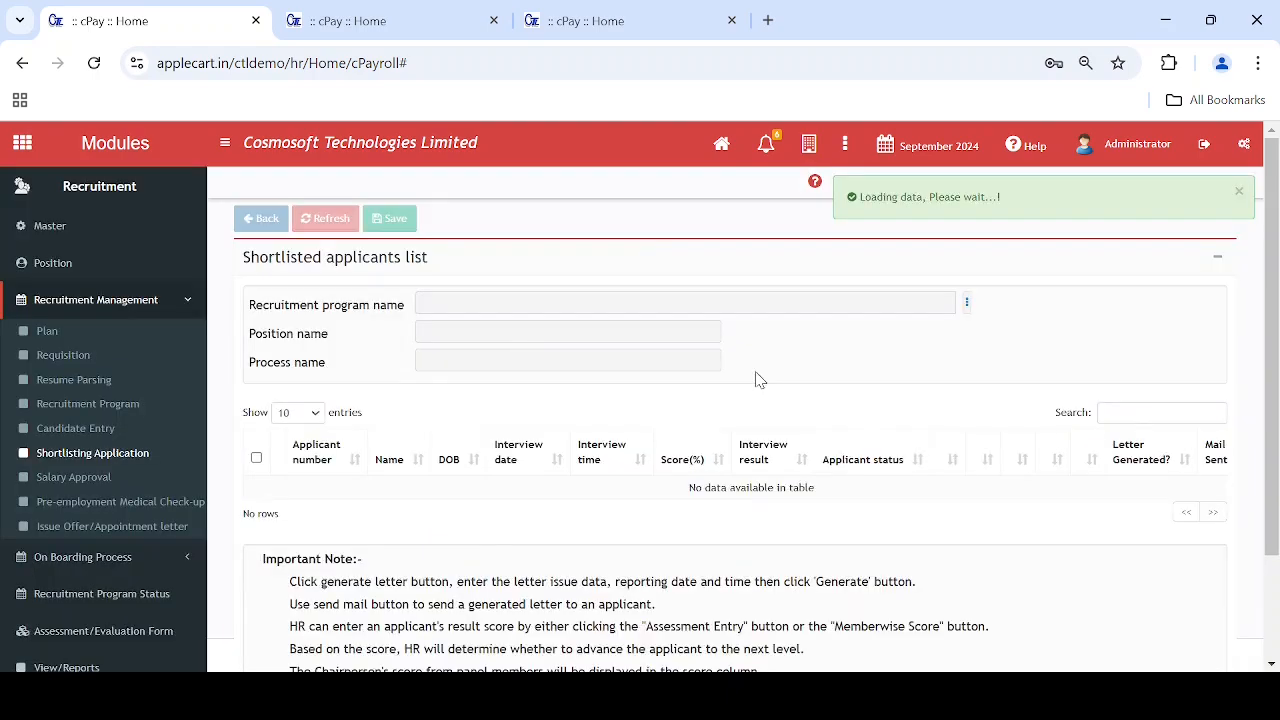
pyautogui.scroll(-1, 844, 492)
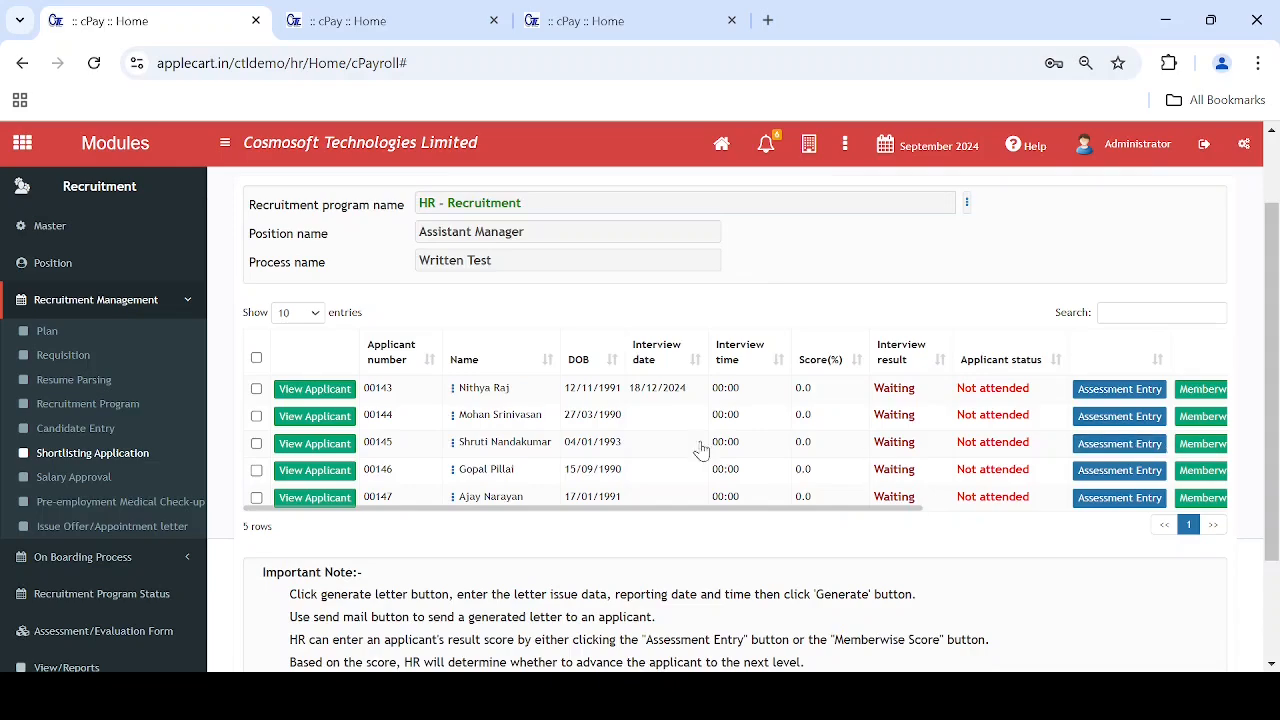
# Review the first Written Test applicant's employment application details and return to the shortlisted applicants list.
pyautogui.click(350, 395)
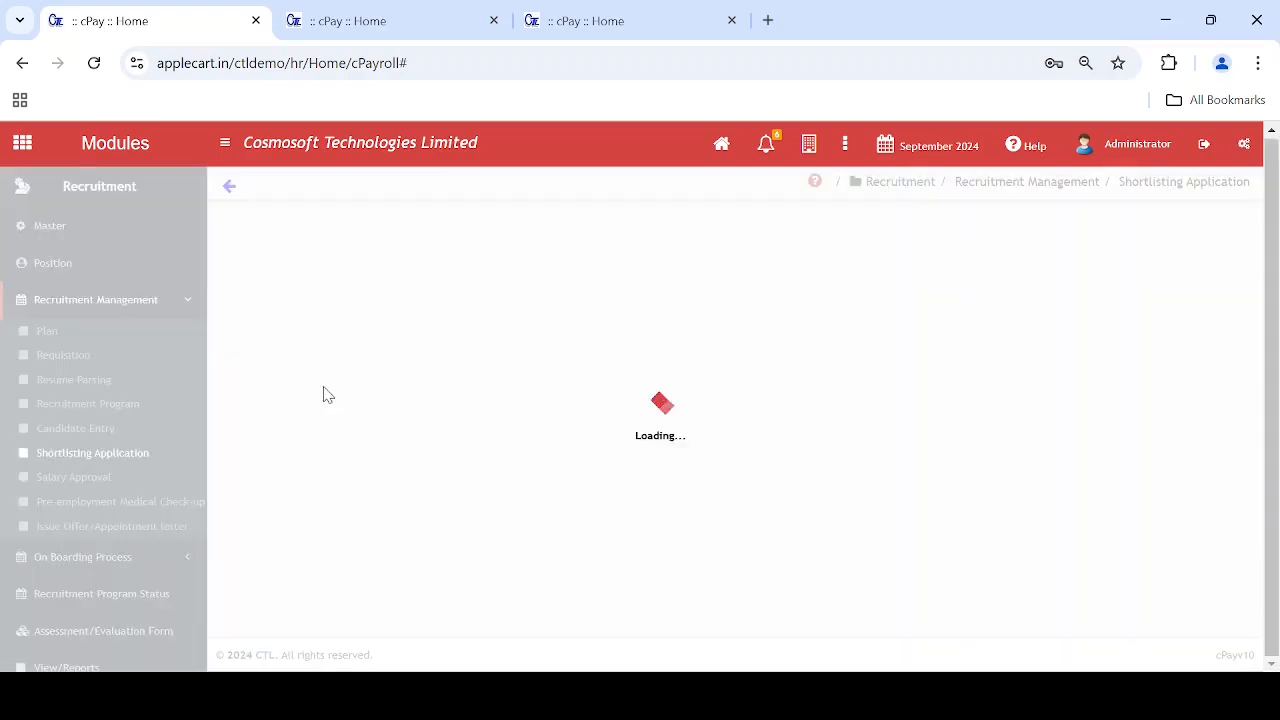
pyautogui.scroll(-2, 650, 392)
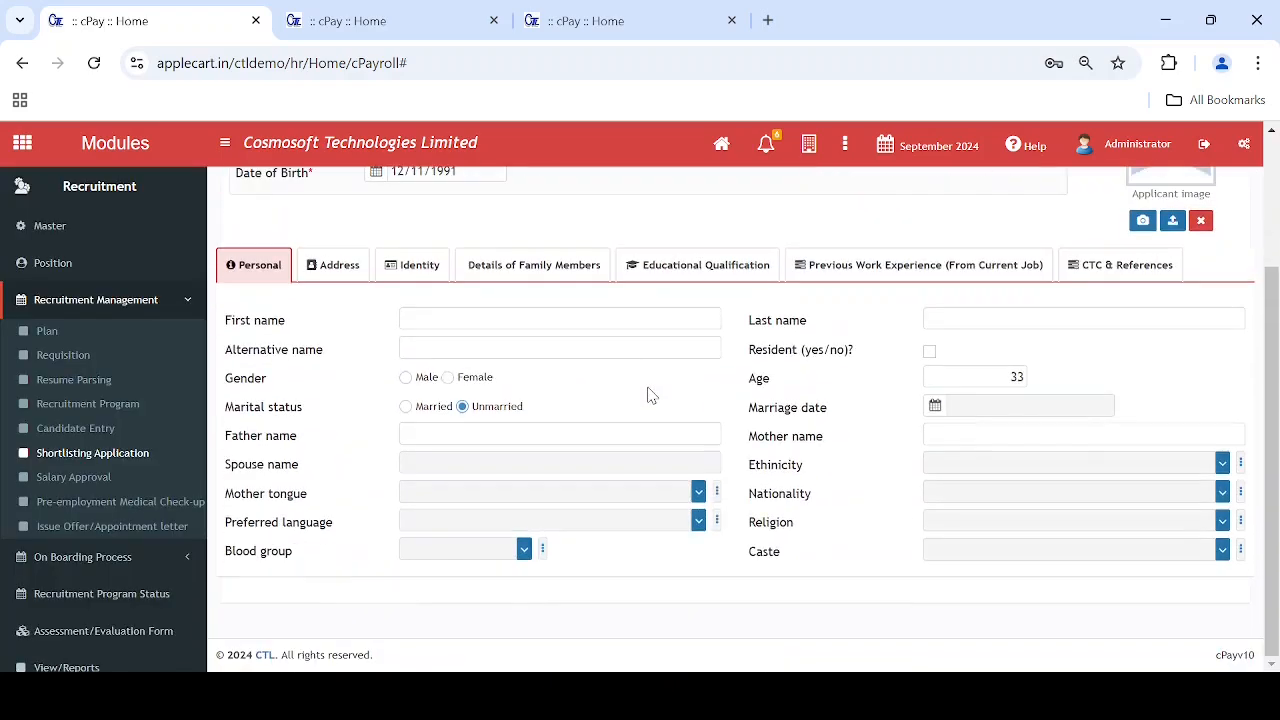
pyautogui.scroll(1, 651, 395)
pyautogui.scroll(1, 648, 394)
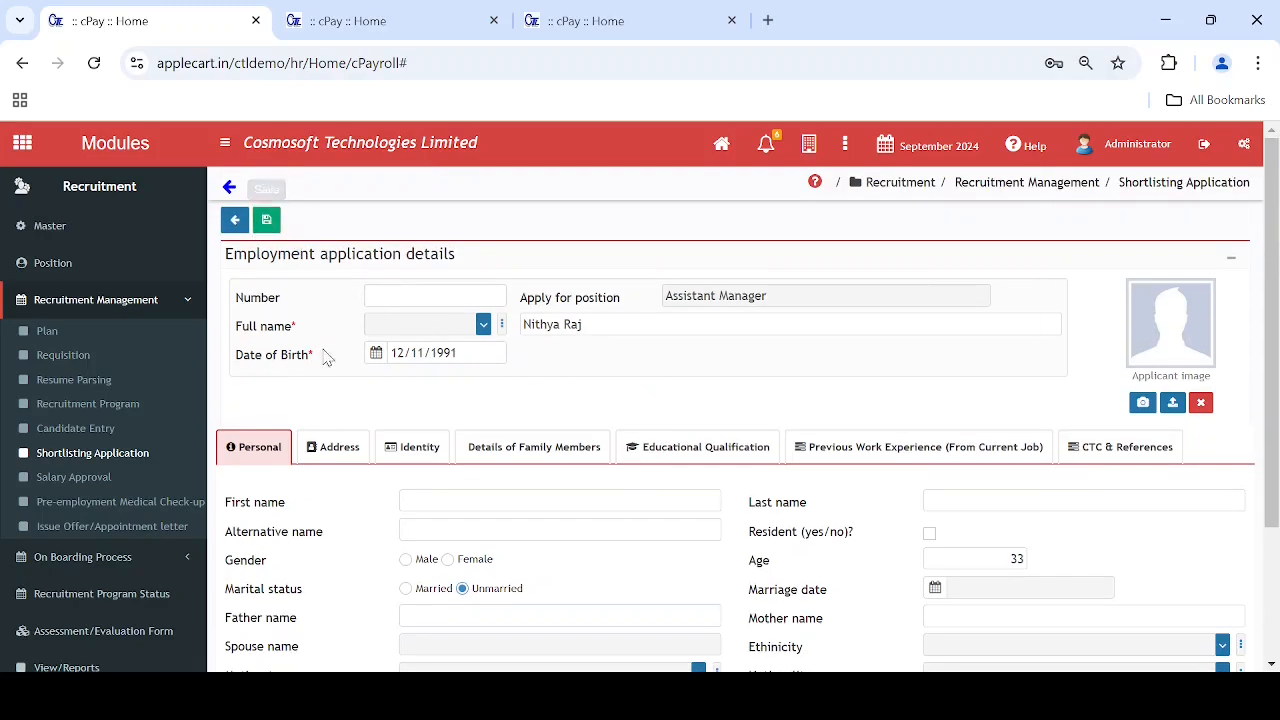
pyautogui.click(238, 224)
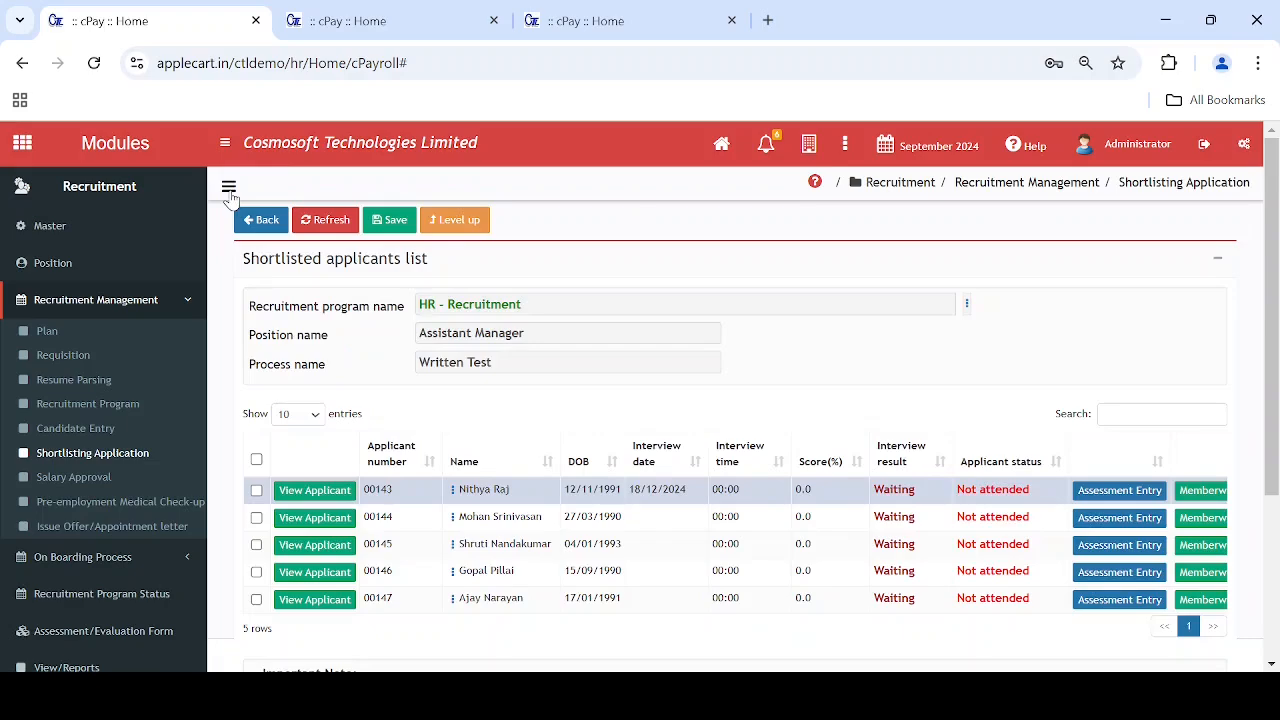
# Open the first applicant's Interview Assessment Sheet, select the panel member, review the rating criteria and return to the list.
pyautogui.click(1112, 491)
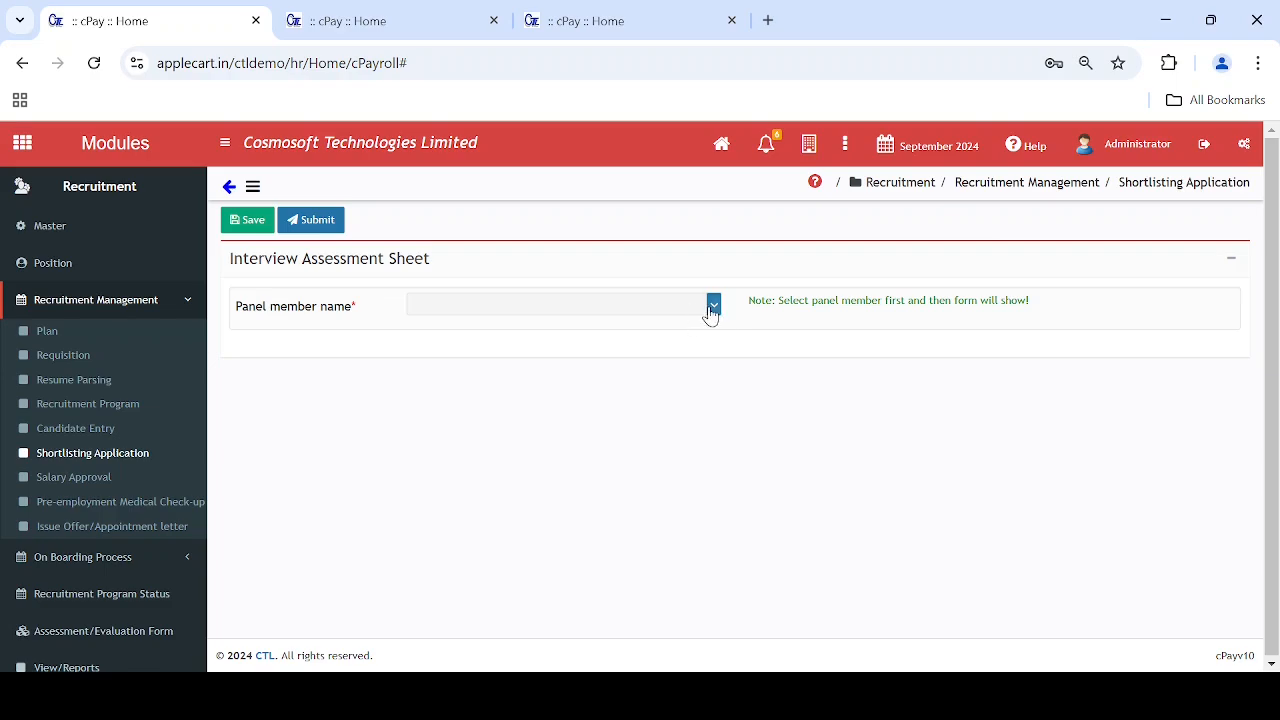
pyautogui.click(712, 311)
pyautogui.click(680, 316)
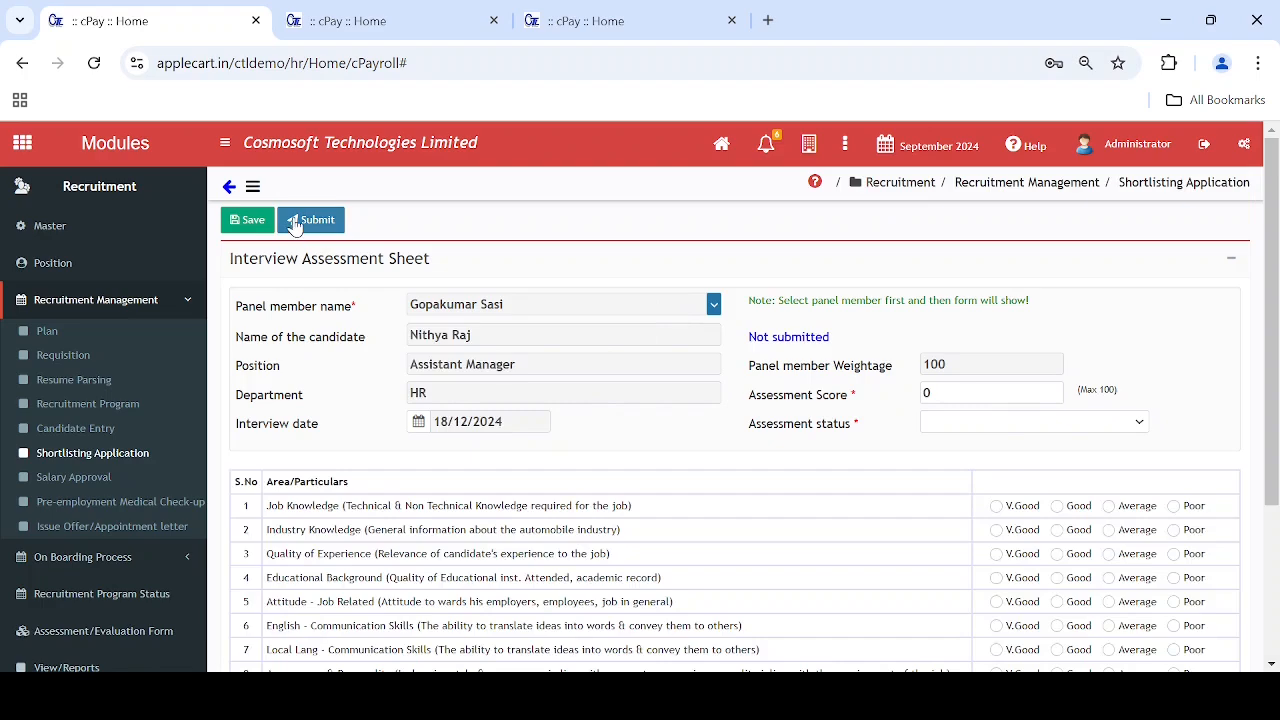
pyautogui.scroll(-2, 1114, 550)
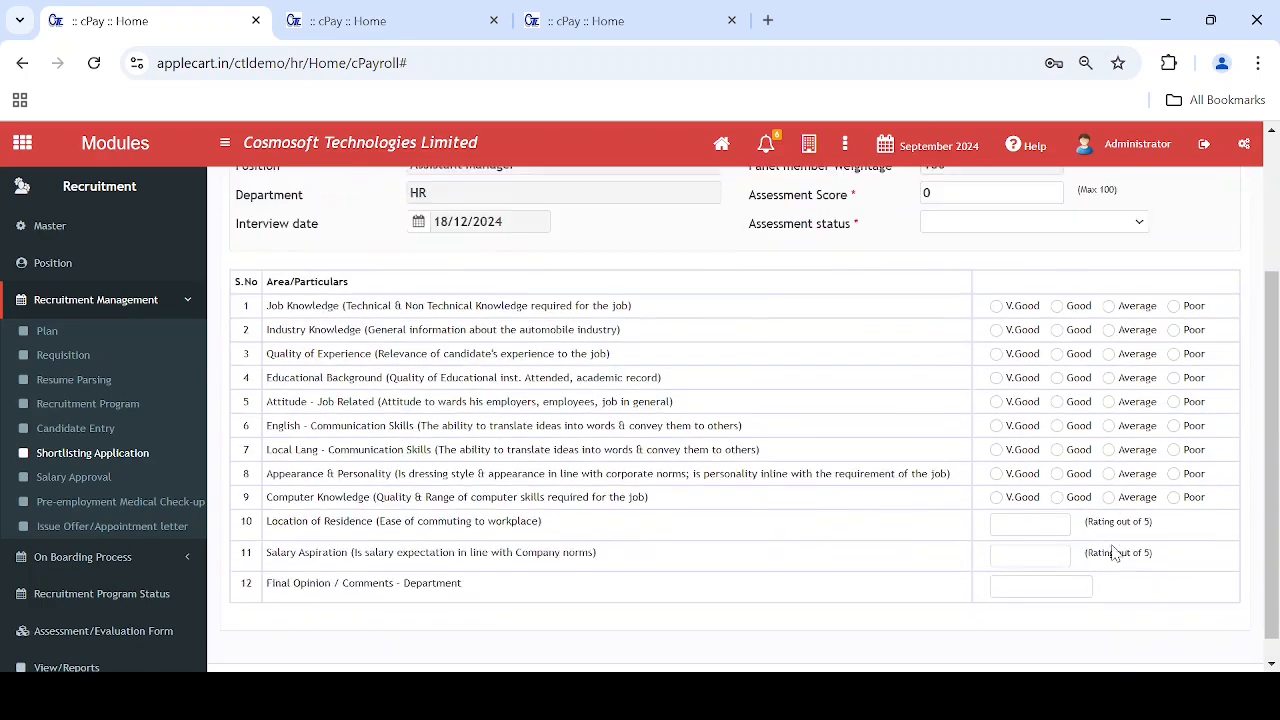
pyautogui.scroll(2, 526, 418)
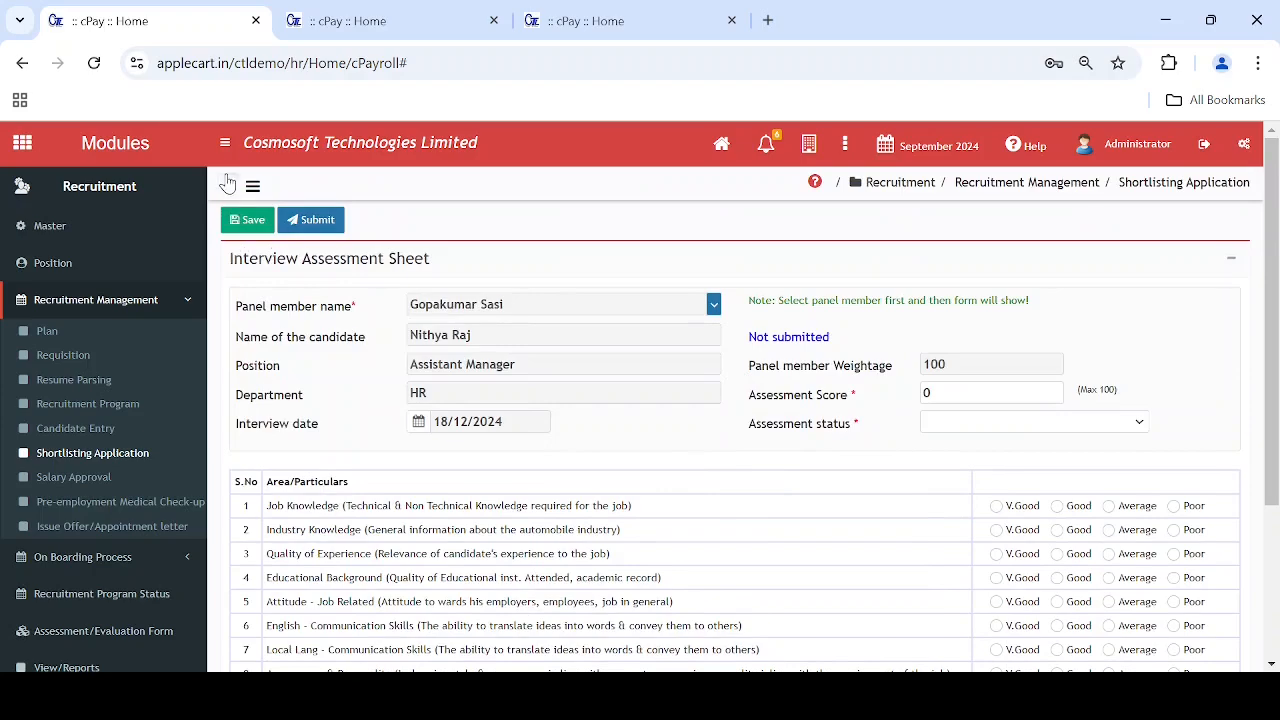
pyautogui.click(228, 183)
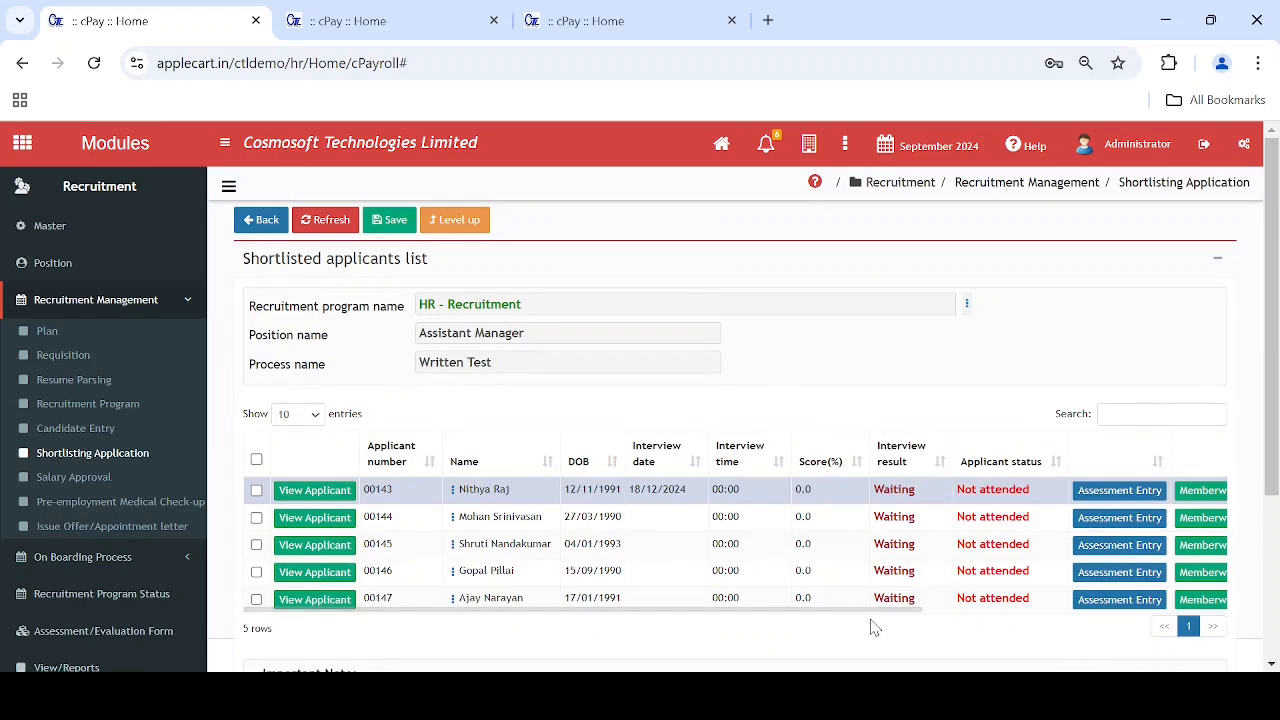
# Check the first applicant's memberwise score details and collapse the side navigation to show more applicant columns.
pyautogui.moveTo(874, 610); pyautogui.dragTo(1017, 618)
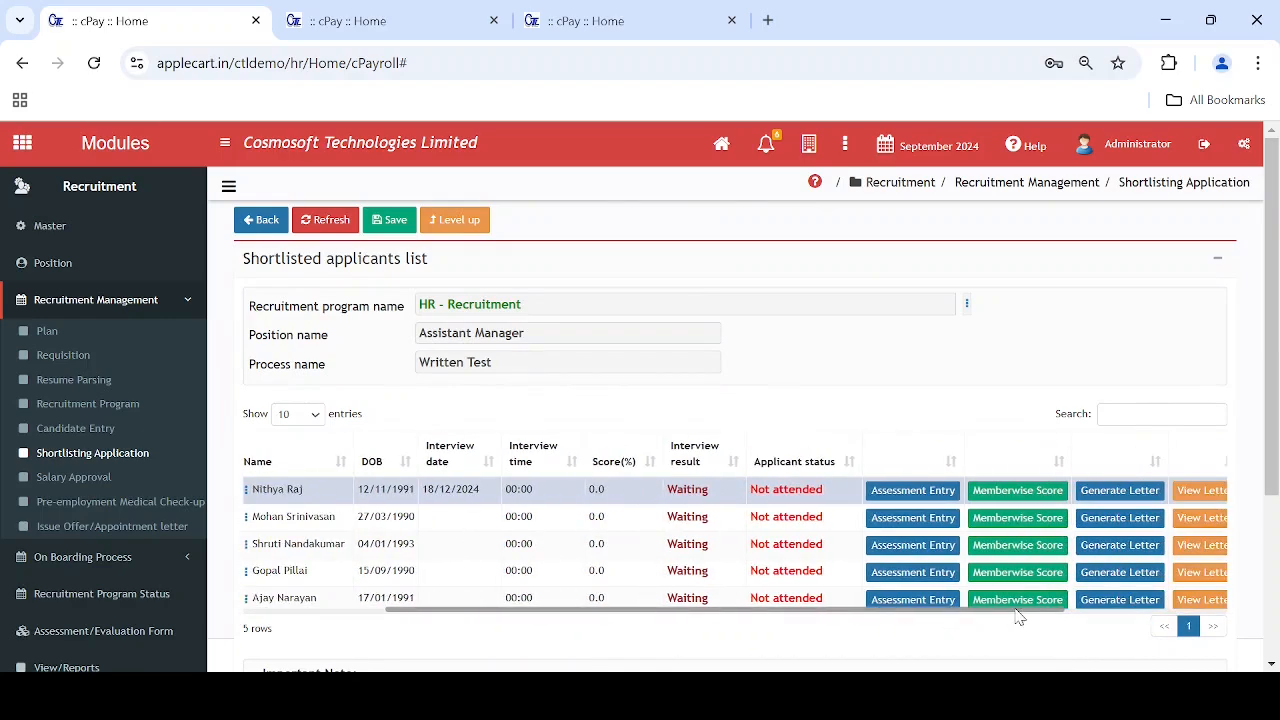
pyautogui.click(1044, 498)
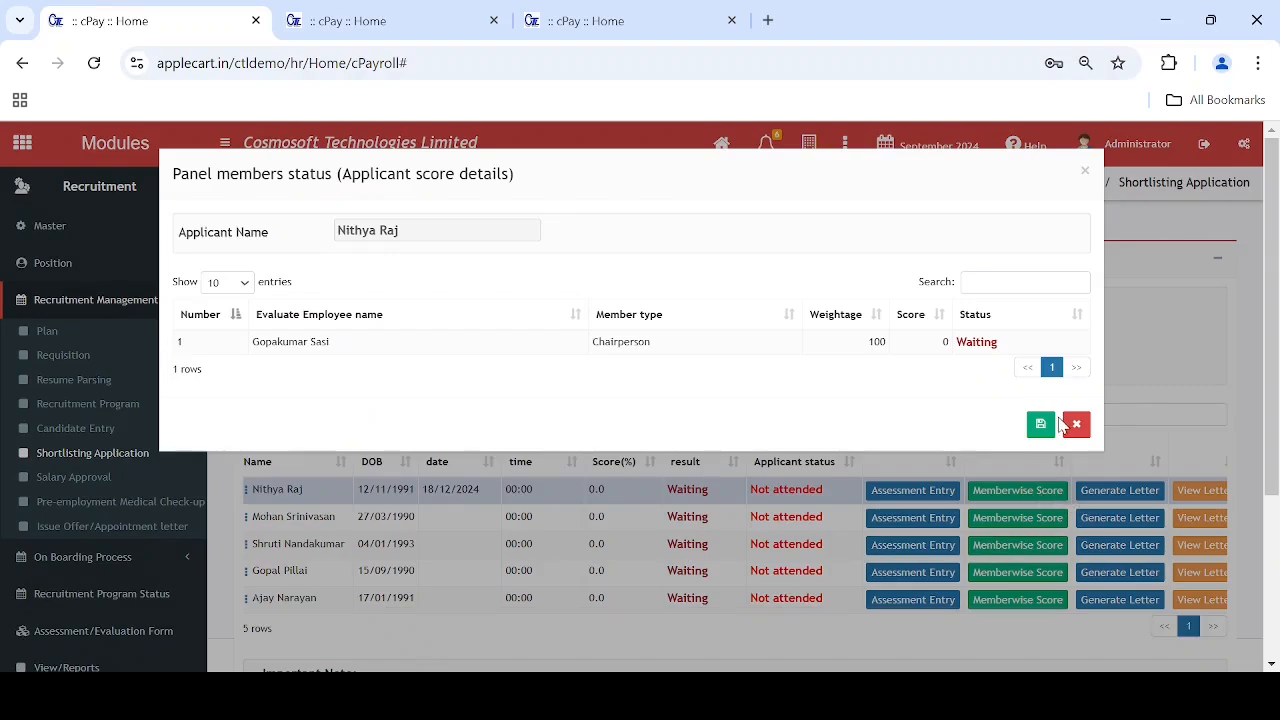
pyautogui.click(1073, 425)
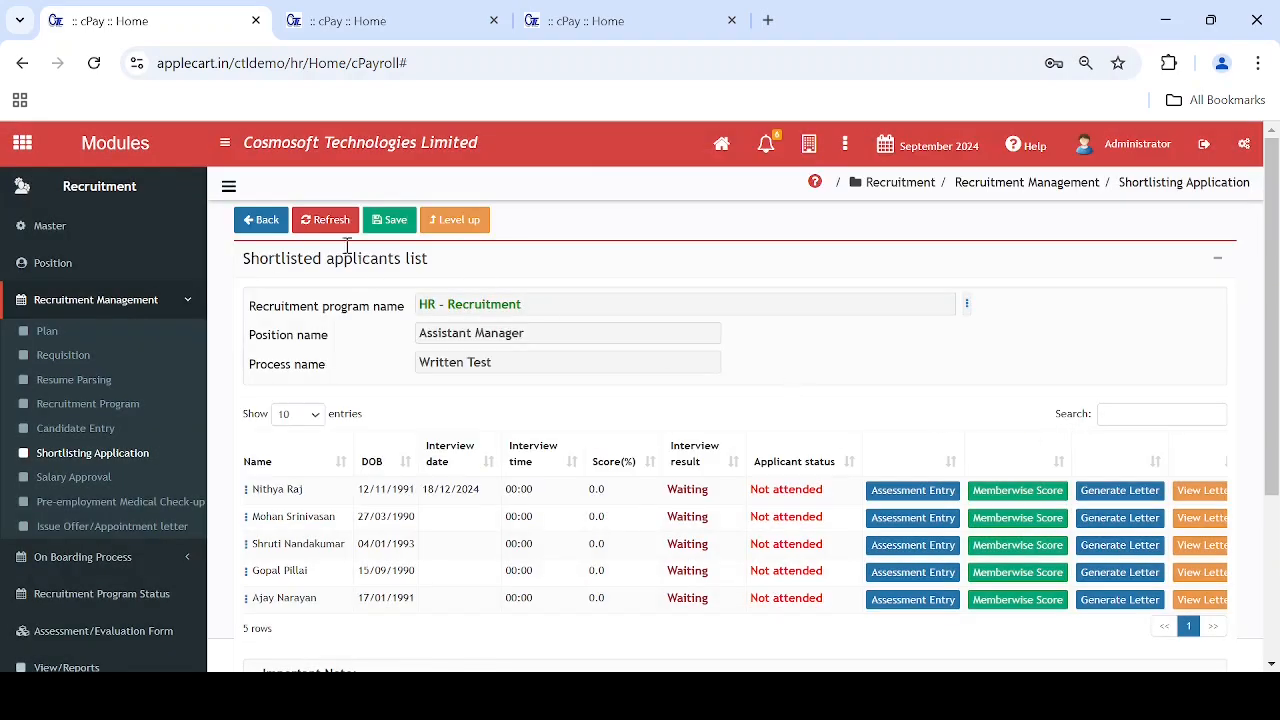
pyautogui.click(224, 144)
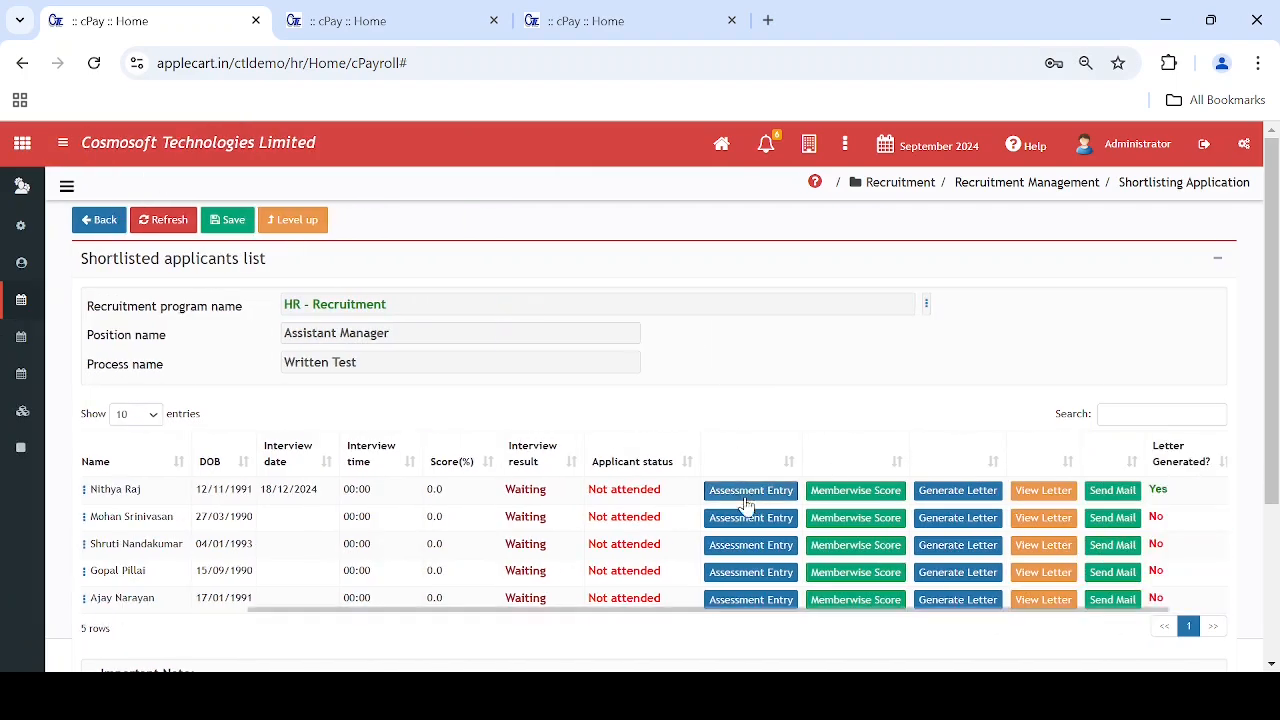
pyautogui.click(869, 497)
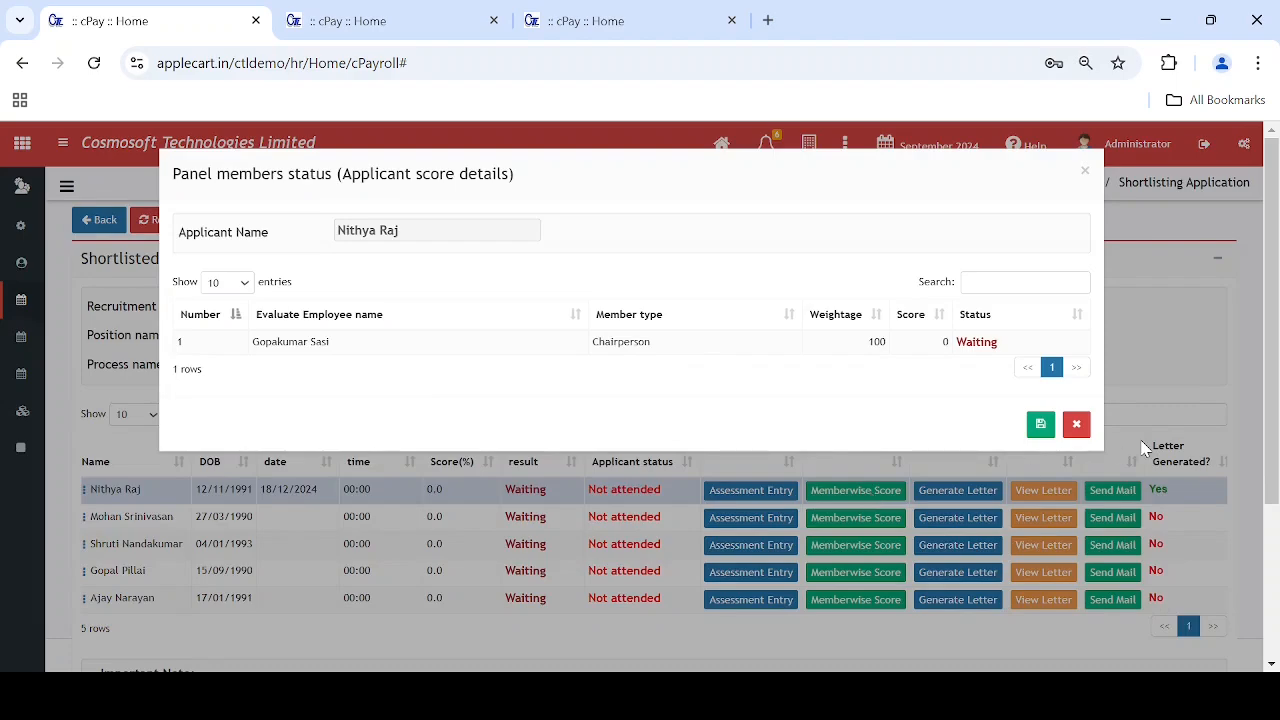
pyautogui.click(1074, 428)
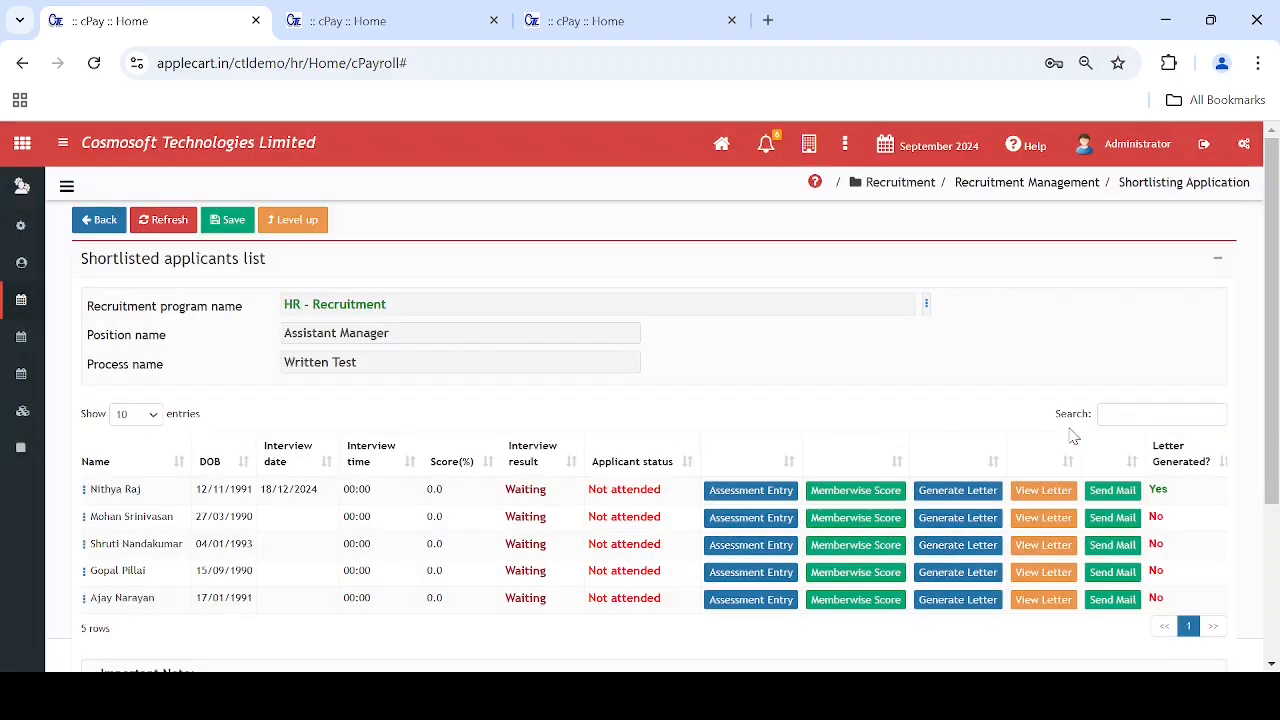
# Review the first applicant's letter generation details with the Interview Intimation Letter - Level 1 format and view the generated letter.
pyautogui.click(960, 498)
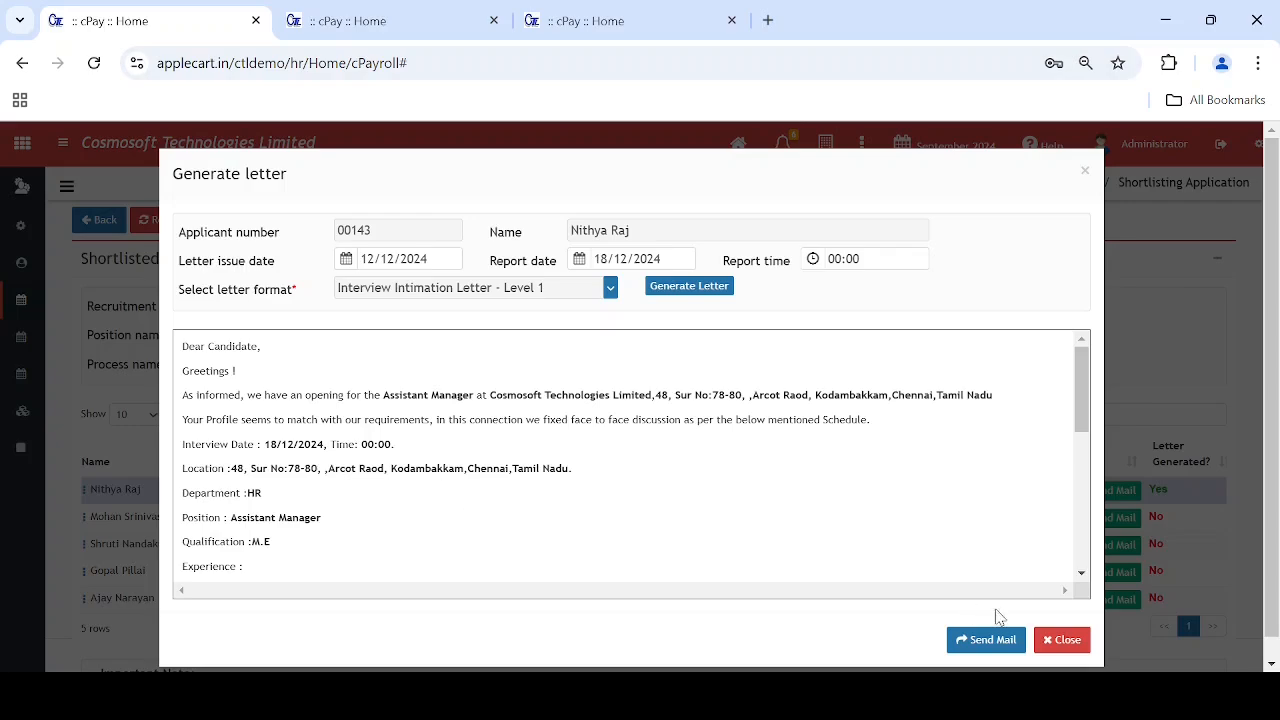
pyautogui.click(1066, 640)
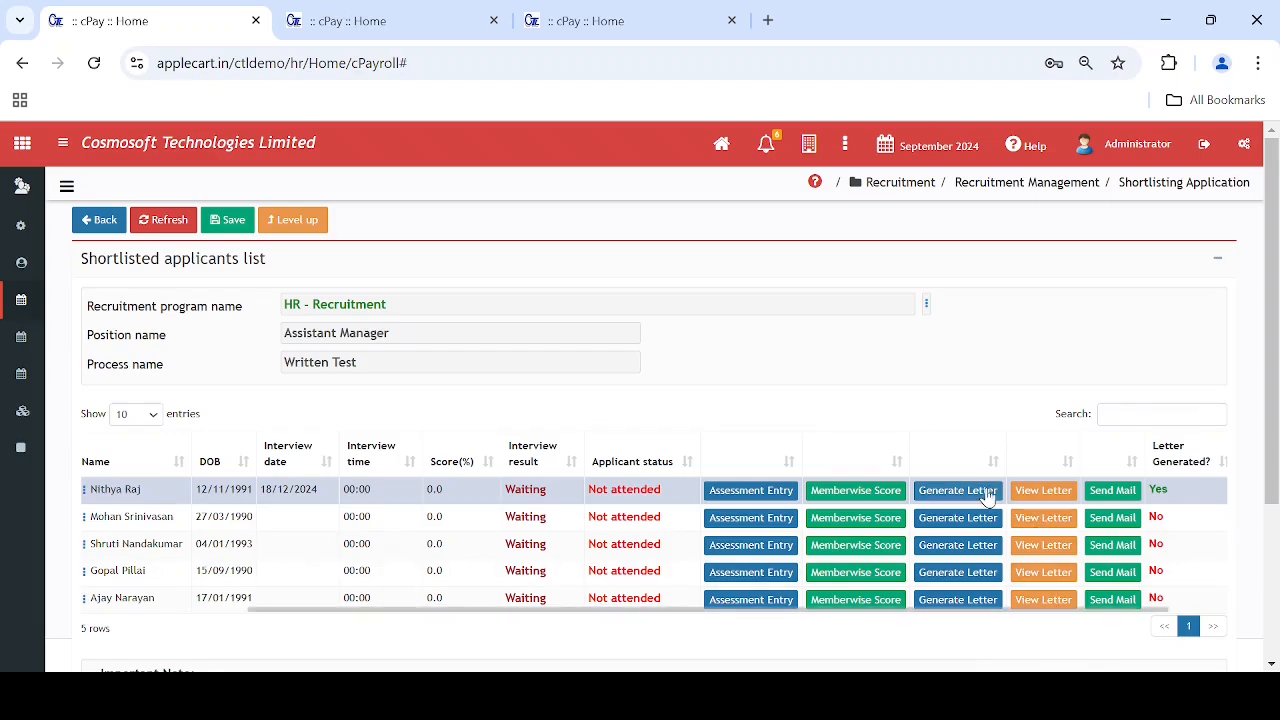
pyautogui.click(1050, 503)
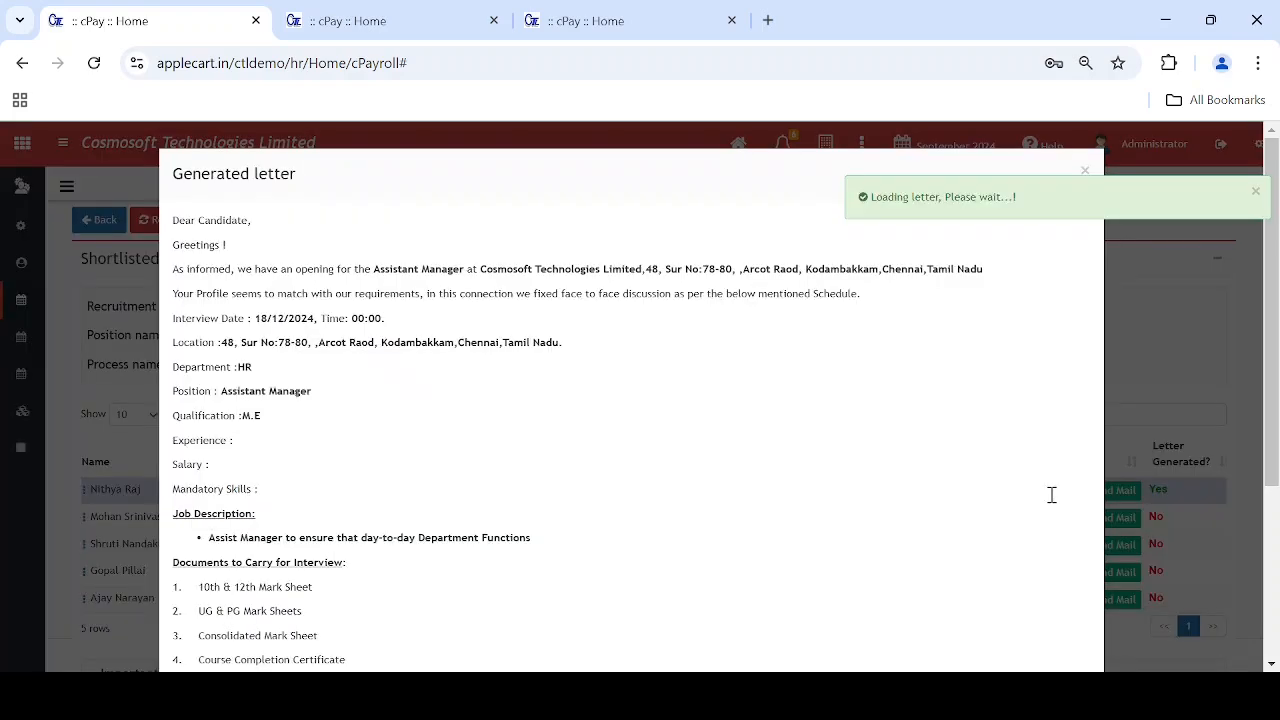
# Read through the generated interview letter, close it and try to mail it to the first Written Test applicant.
pyautogui.scroll(-3, 647, 494)
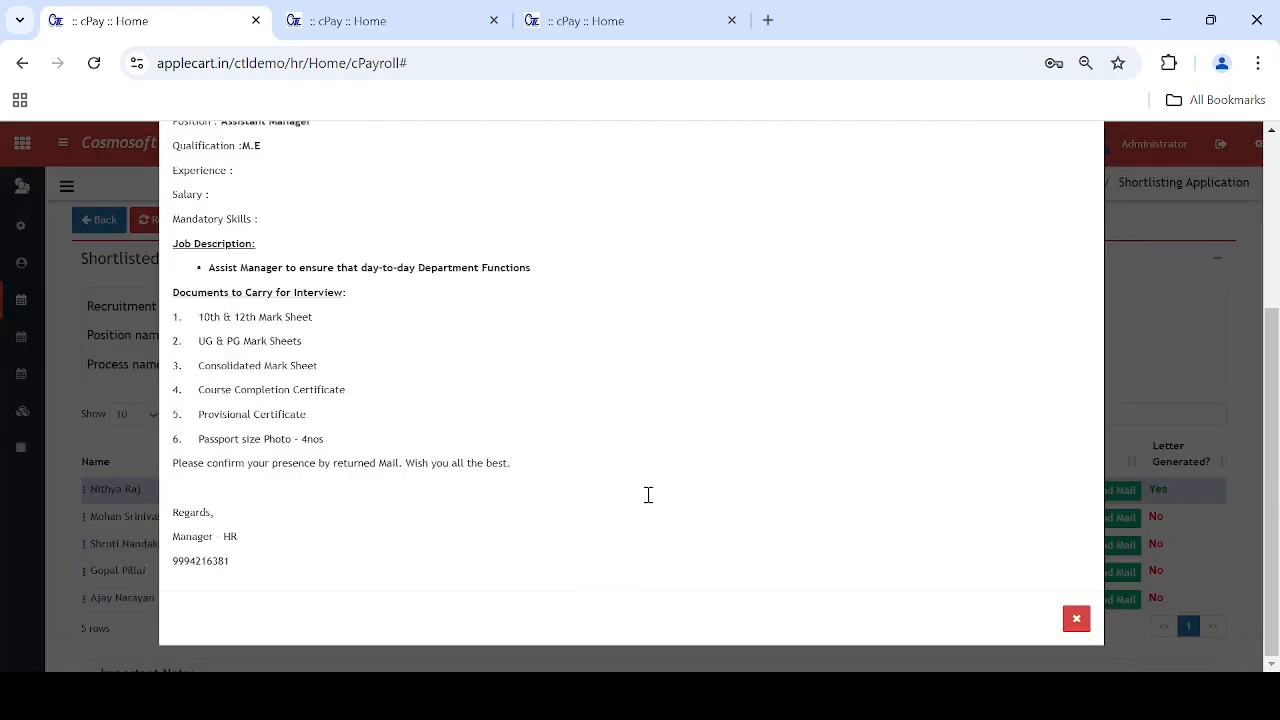
pyautogui.scroll(3, 648, 494)
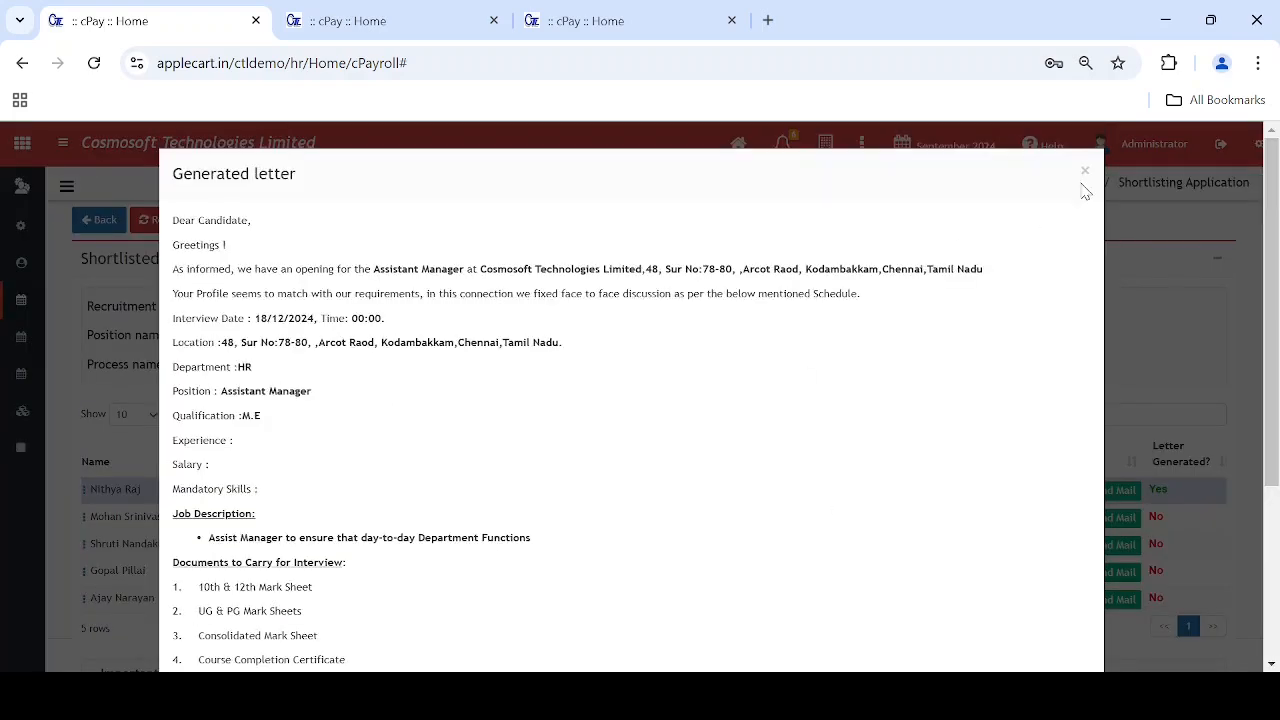
pyautogui.click(1085, 172)
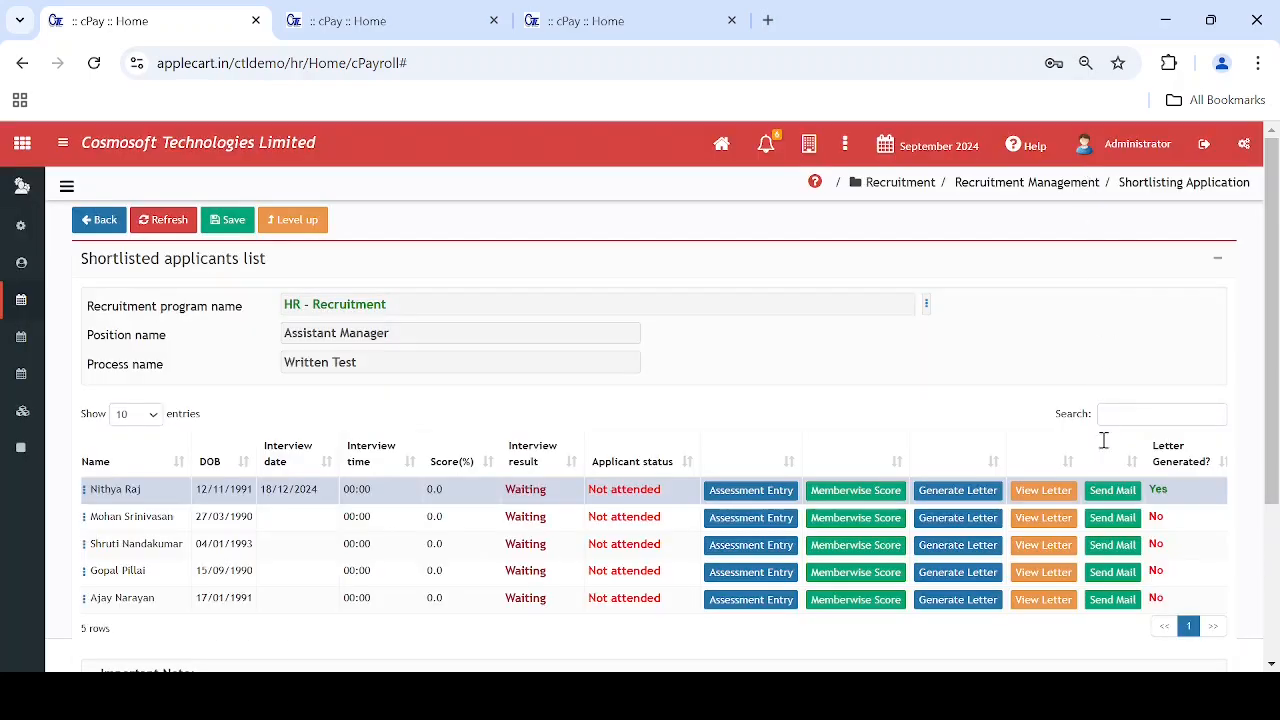
pyautogui.click(1113, 493)
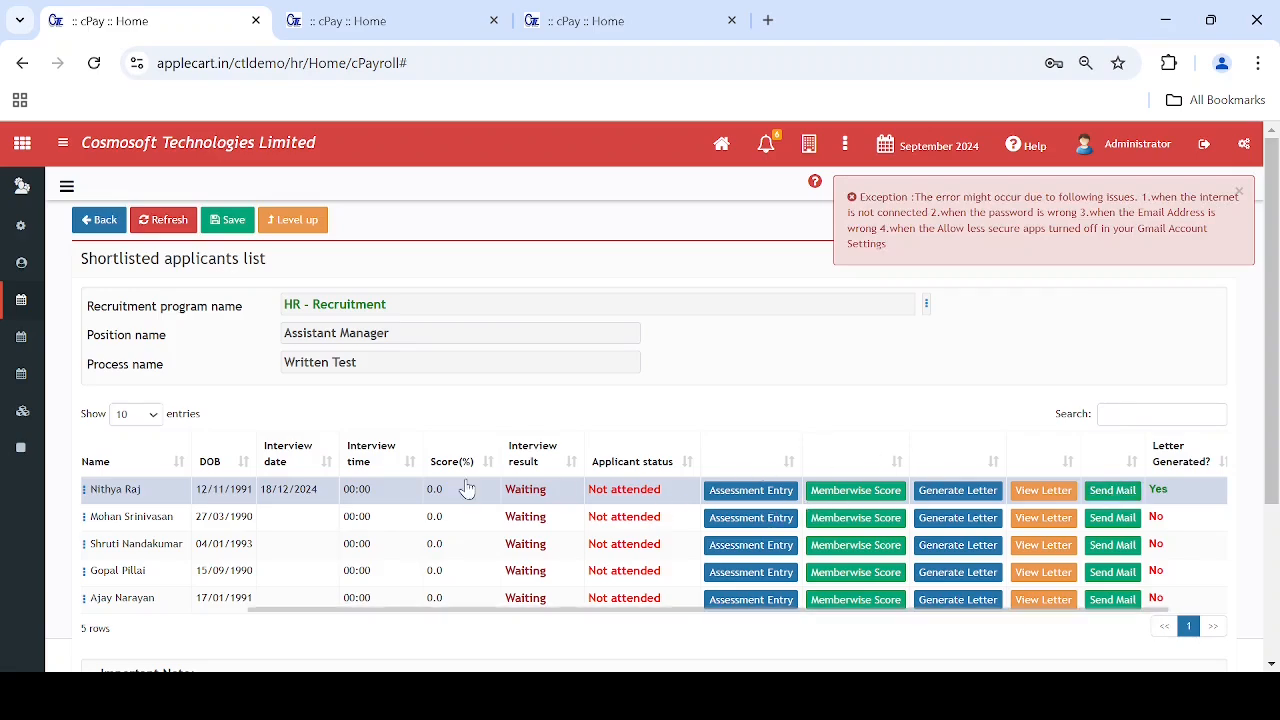
# Review the Assistant Manager shortlists for Preliminary Interview, selecting its first applicant, and for HR Interview, then return to the process list.
pyautogui.click(104, 219)
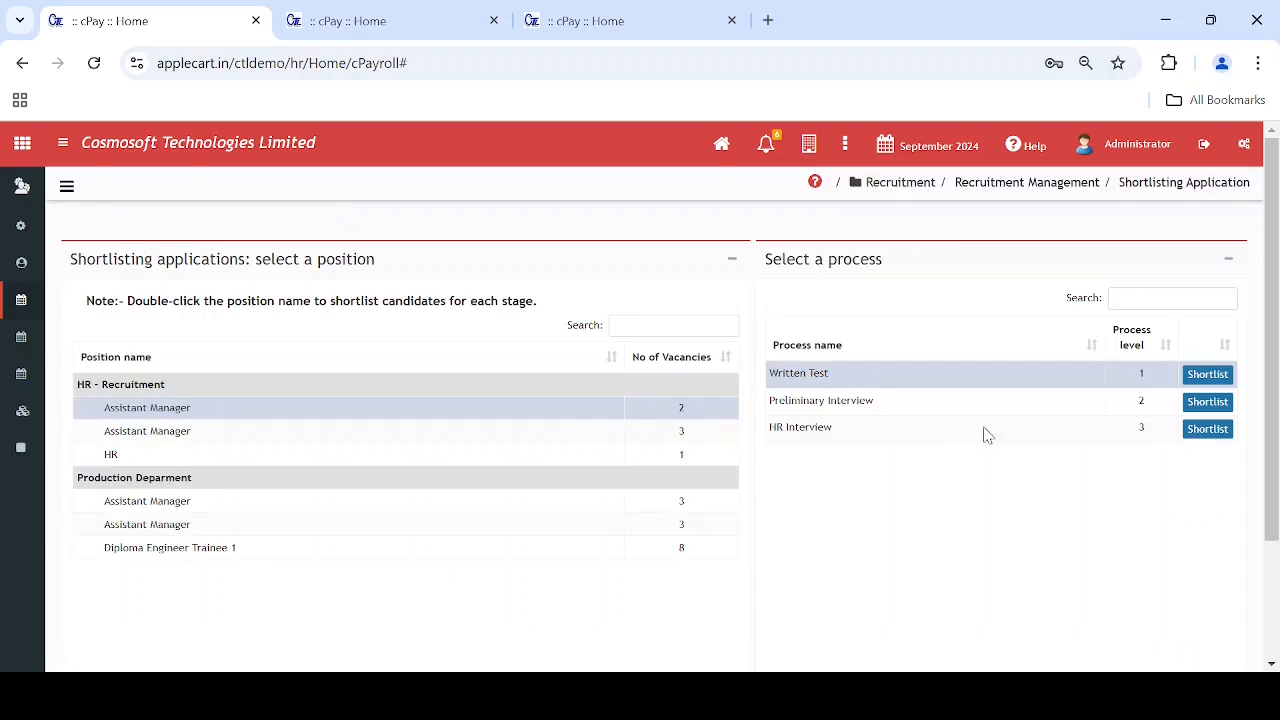
pyautogui.click(1207, 402)
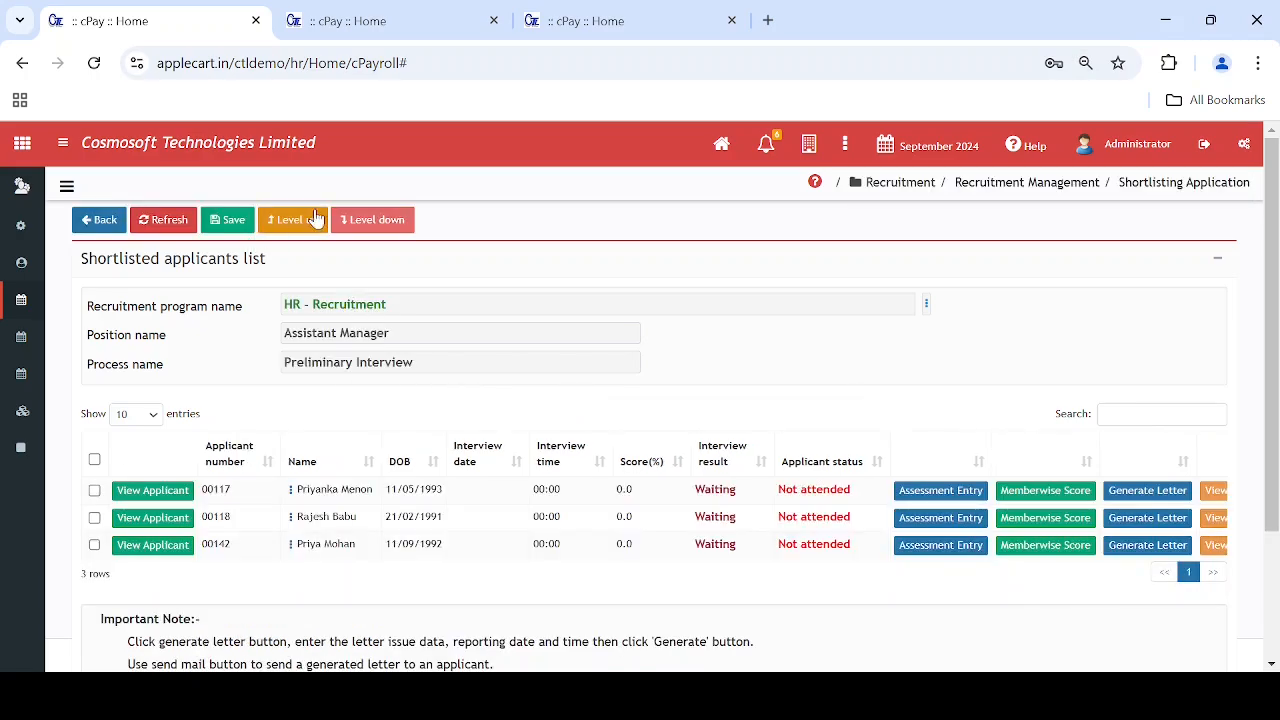
pyautogui.click(94, 490)
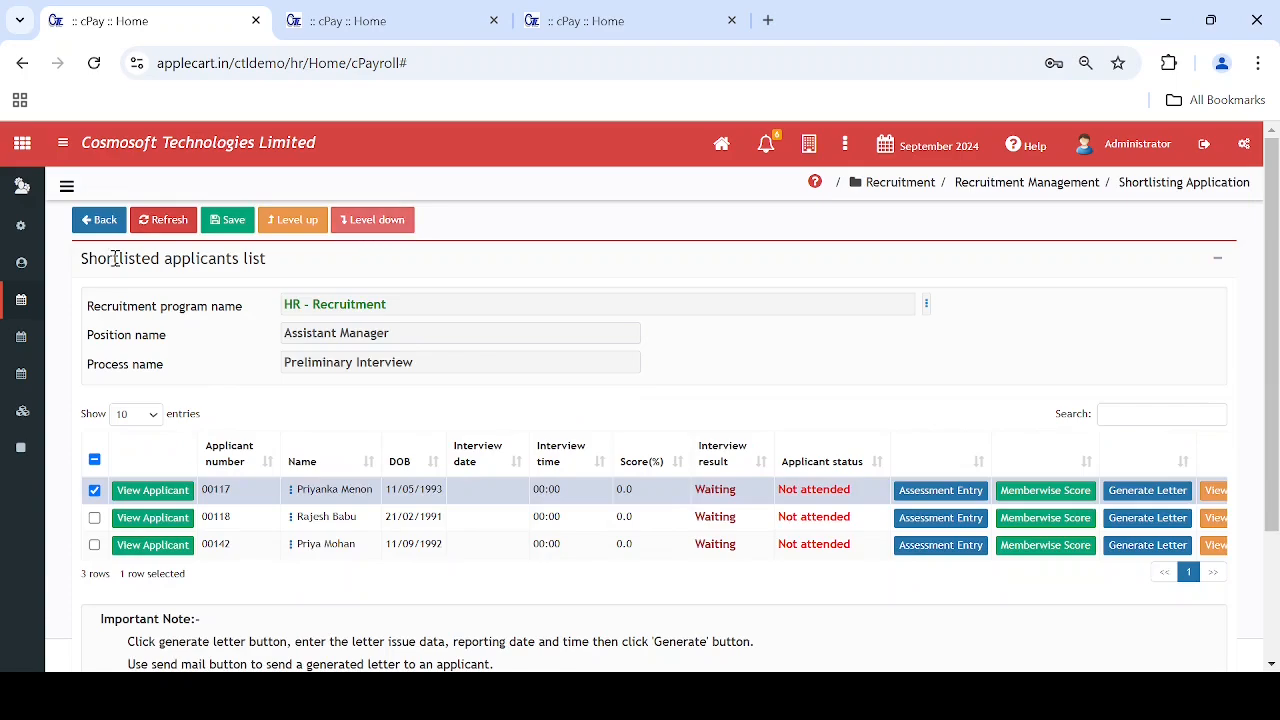
pyautogui.click(88, 225)
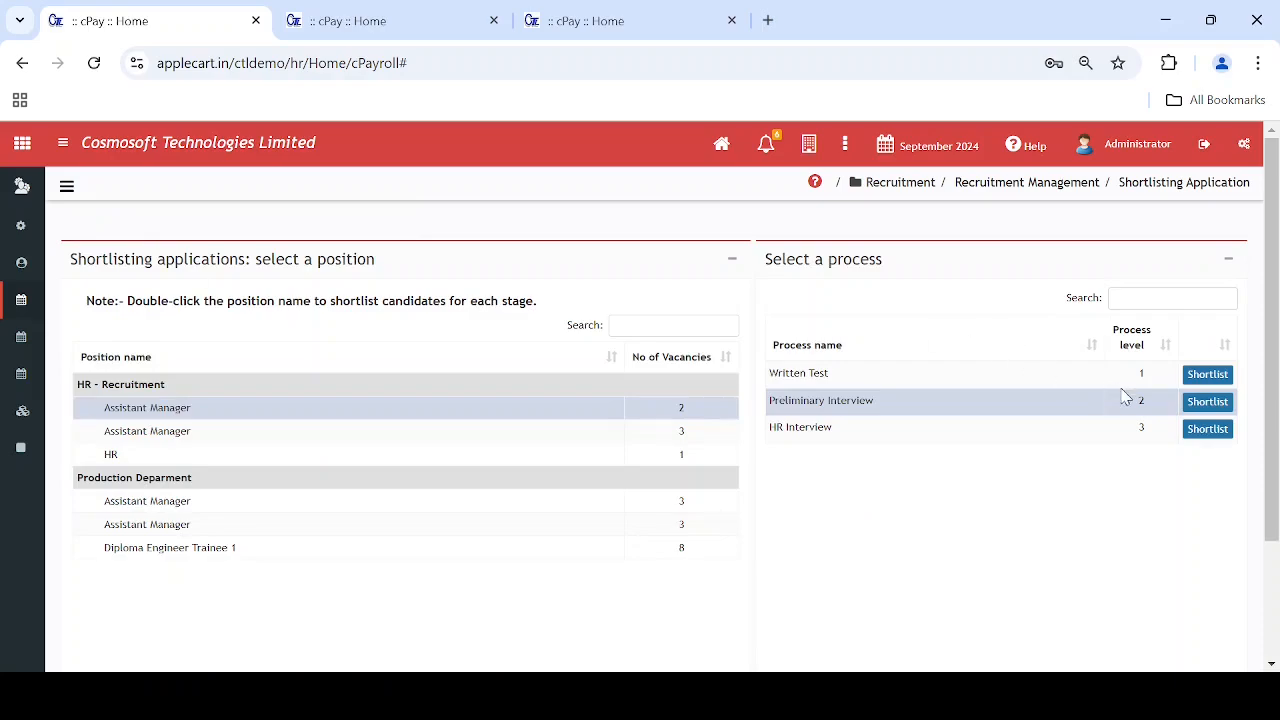
pyautogui.click(1212, 431)
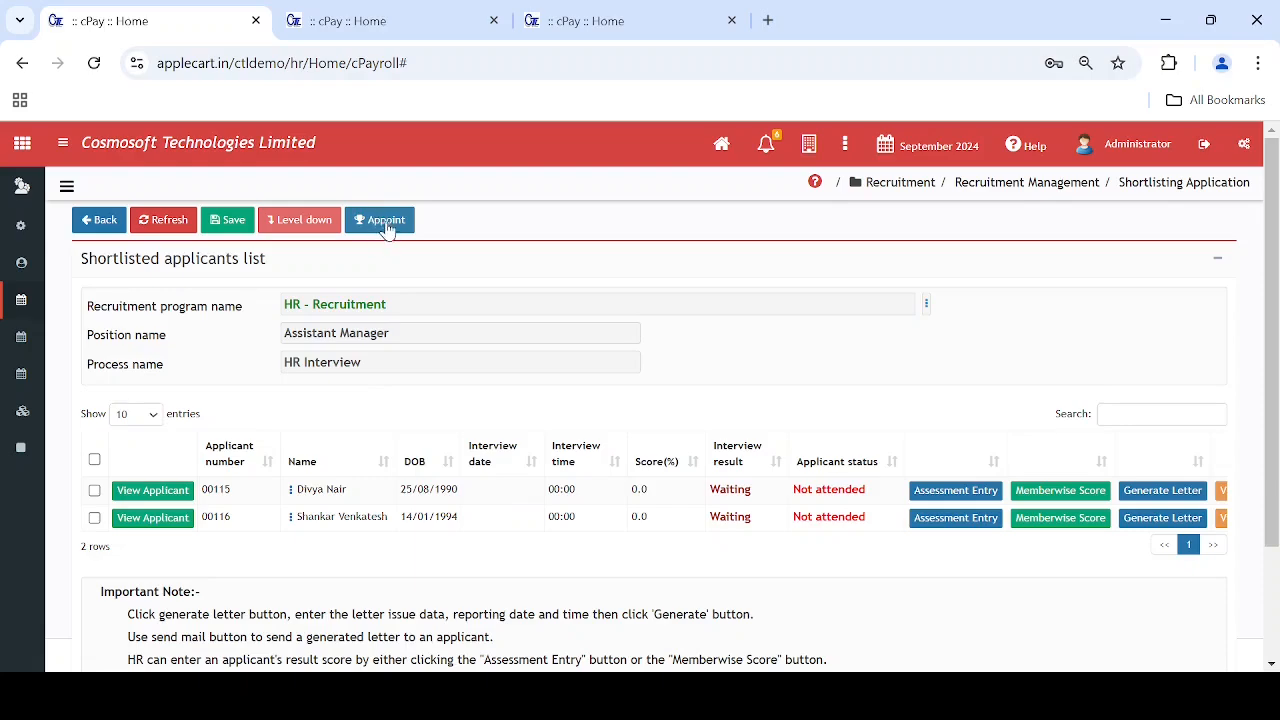
pyautogui.click(95, 225)
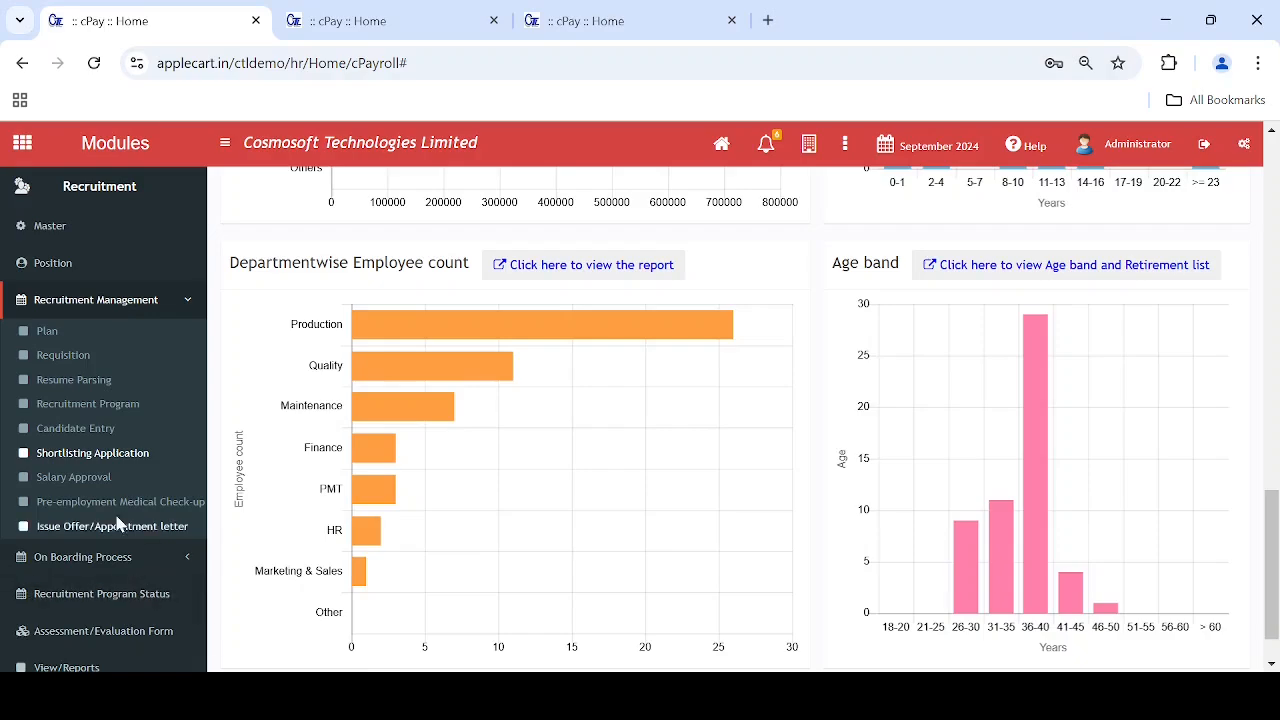
# Open the Salary Approval applicant list and look through its HR and Production applicants.
pyautogui.click(80, 476)
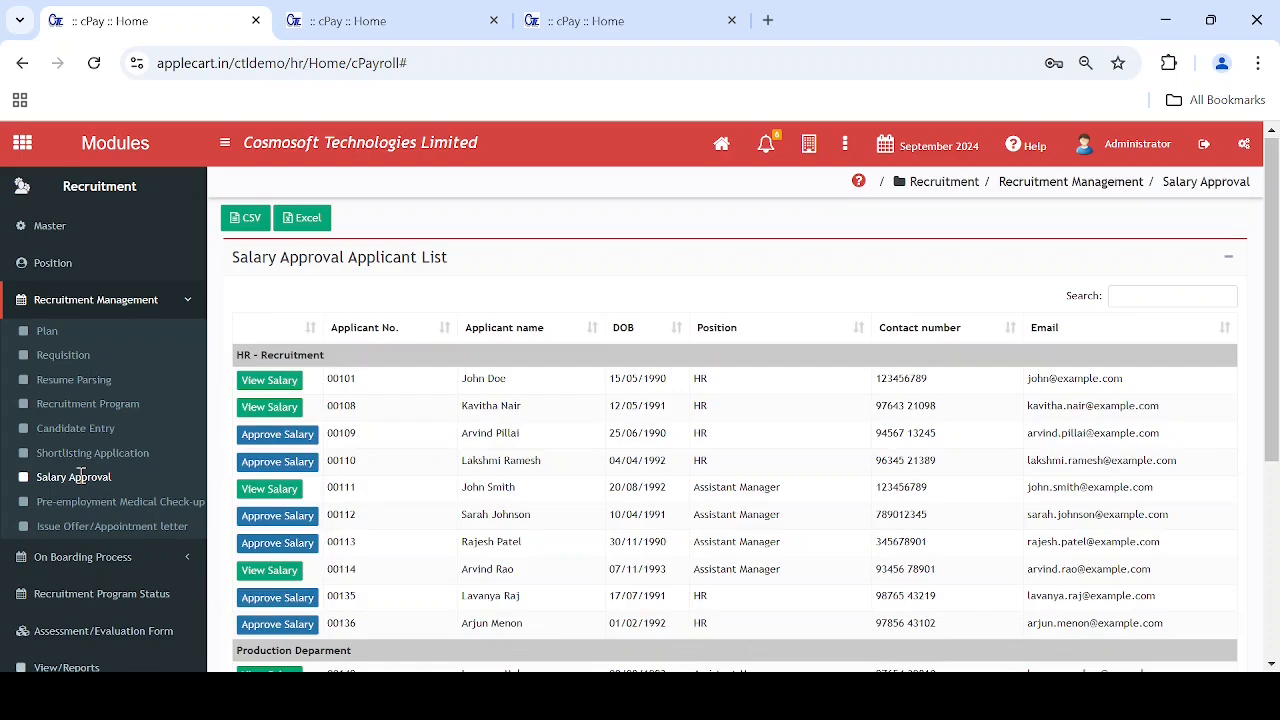
pyautogui.scroll(-3, 435, 440)
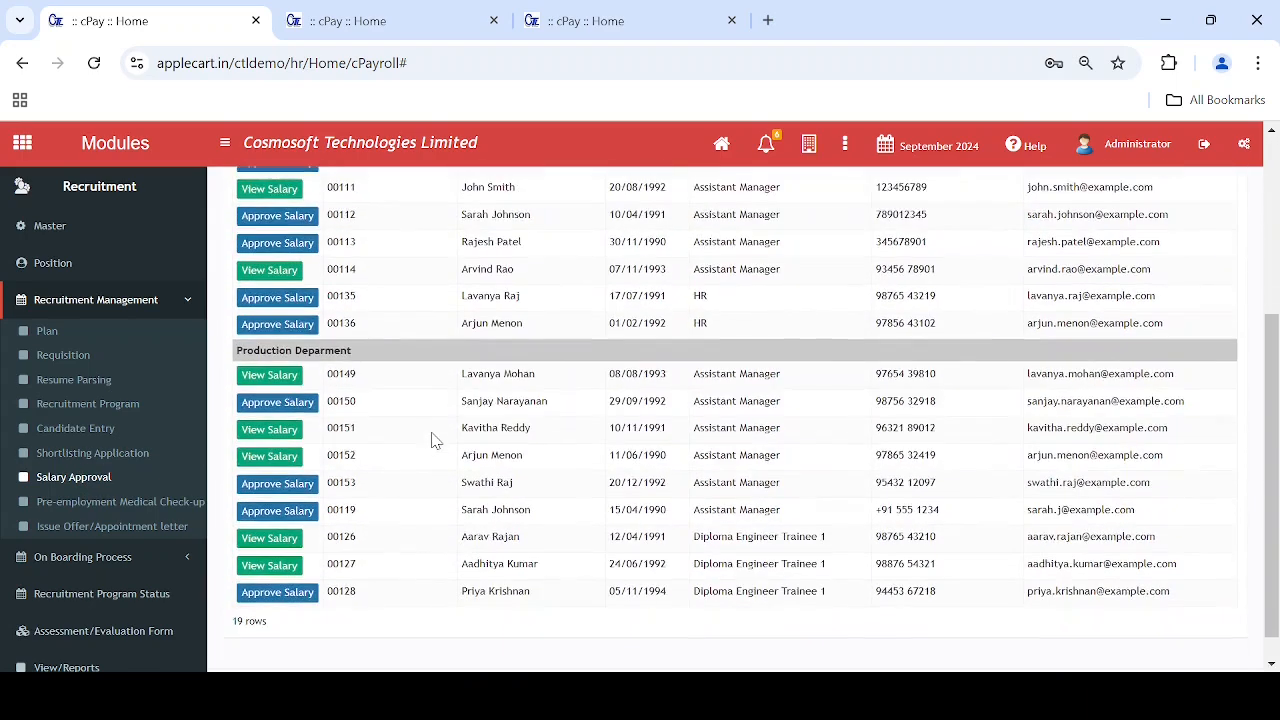
pyautogui.scroll(-1, 435, 440)
pyautogui.scroll(3, 432, 440)
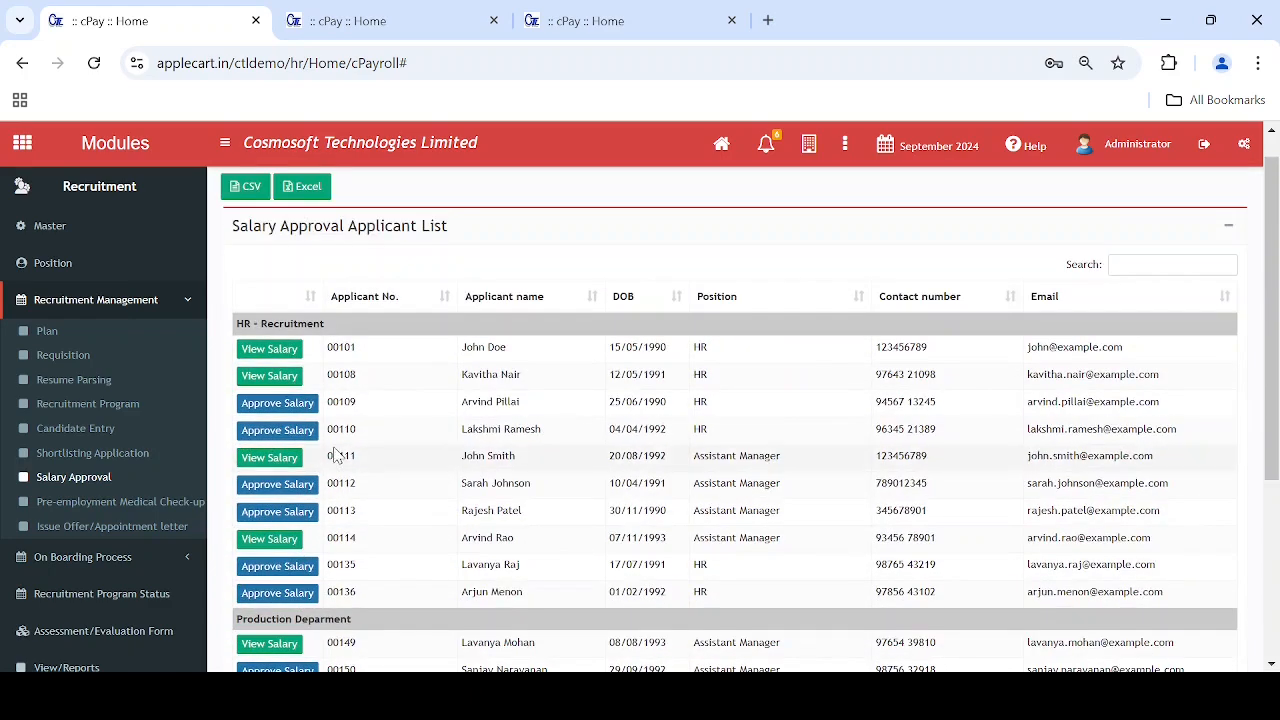
# Open the first HR - Recruitment applicant awaiting salary approval and review the salary breakup, attached documents and approvers list.
pyautogui.click(285, 406)
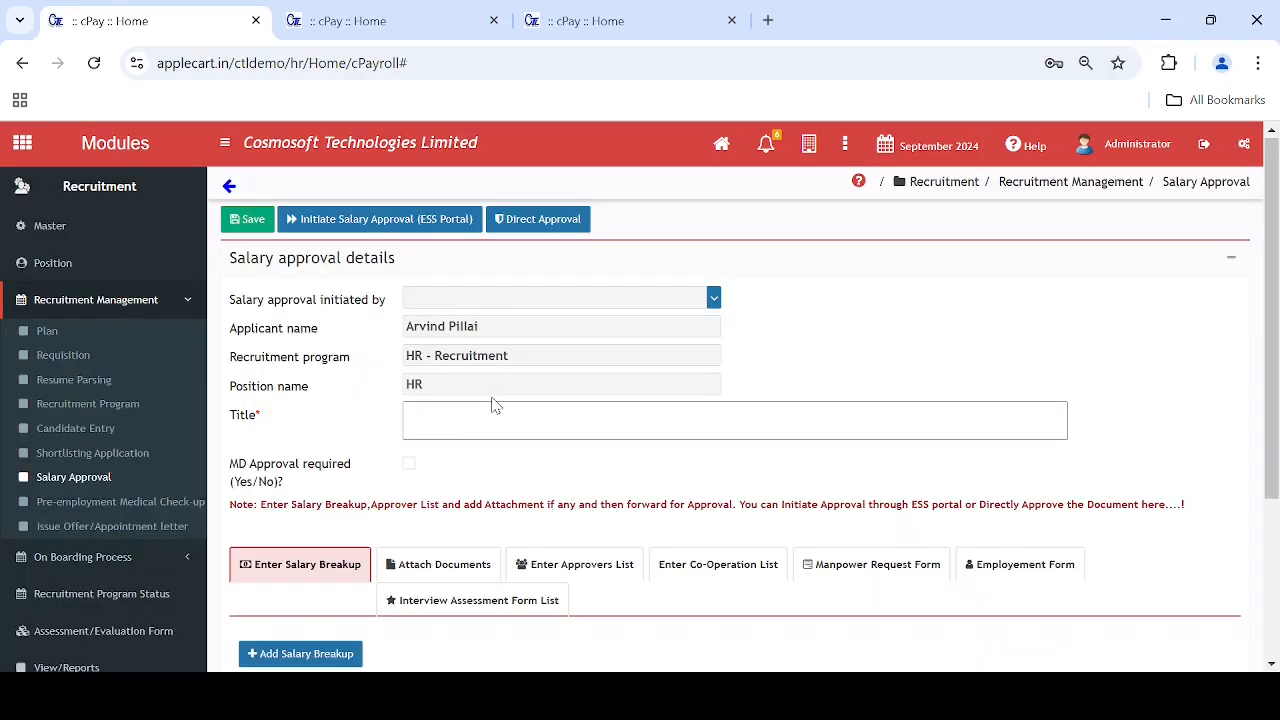
pyautogui.scroll(-1, 500, 420)
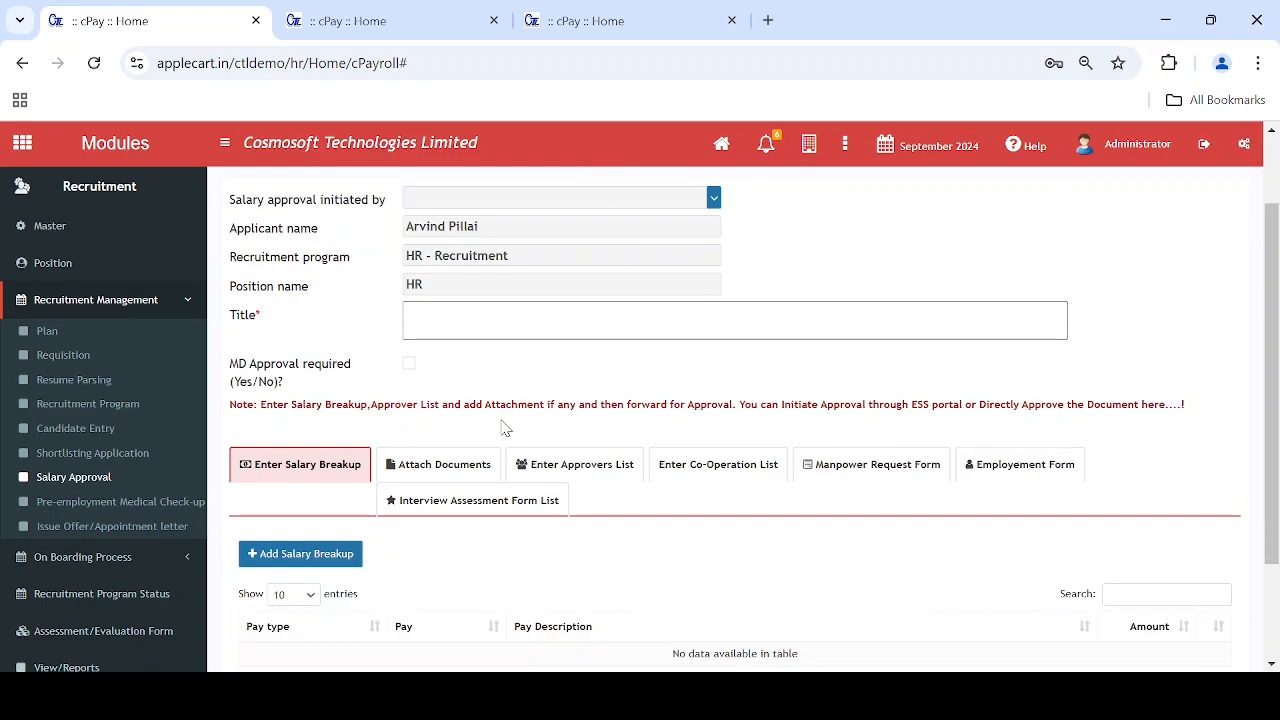
pyautogui.click(471, 464)
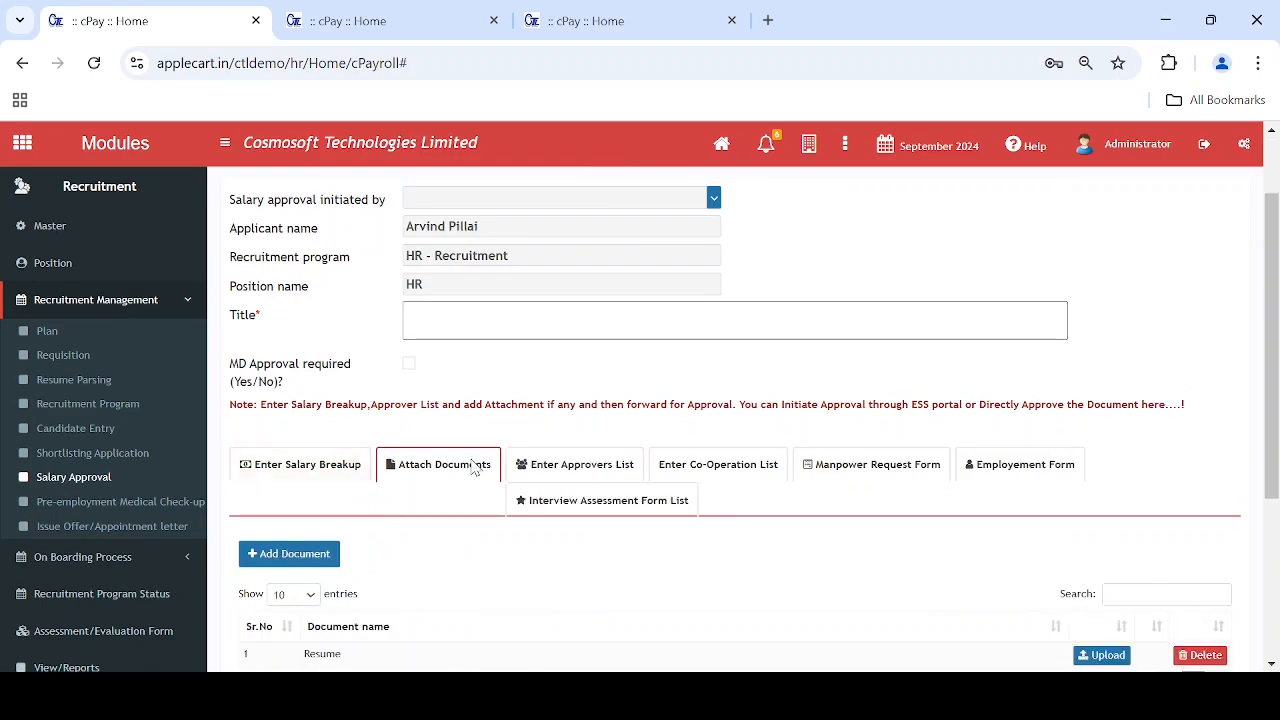
pyautogui.click(573, 464)
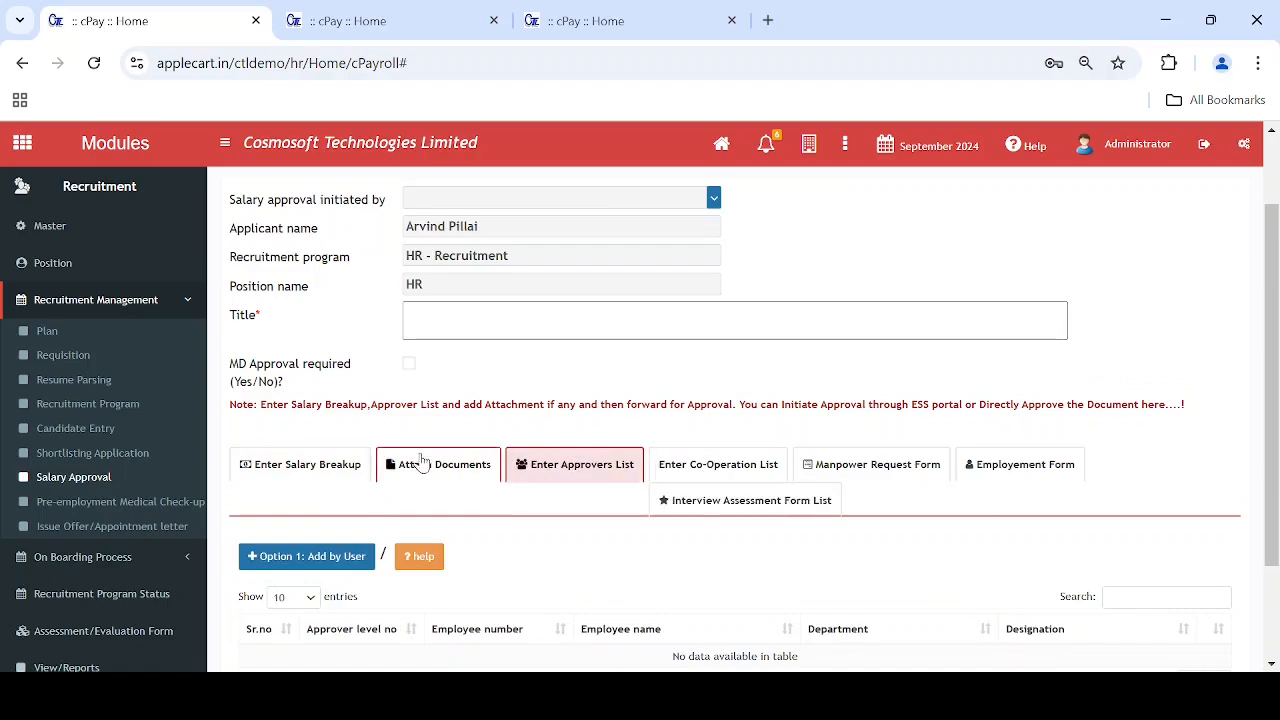
pyautogui.scroll(1, 330, 465)
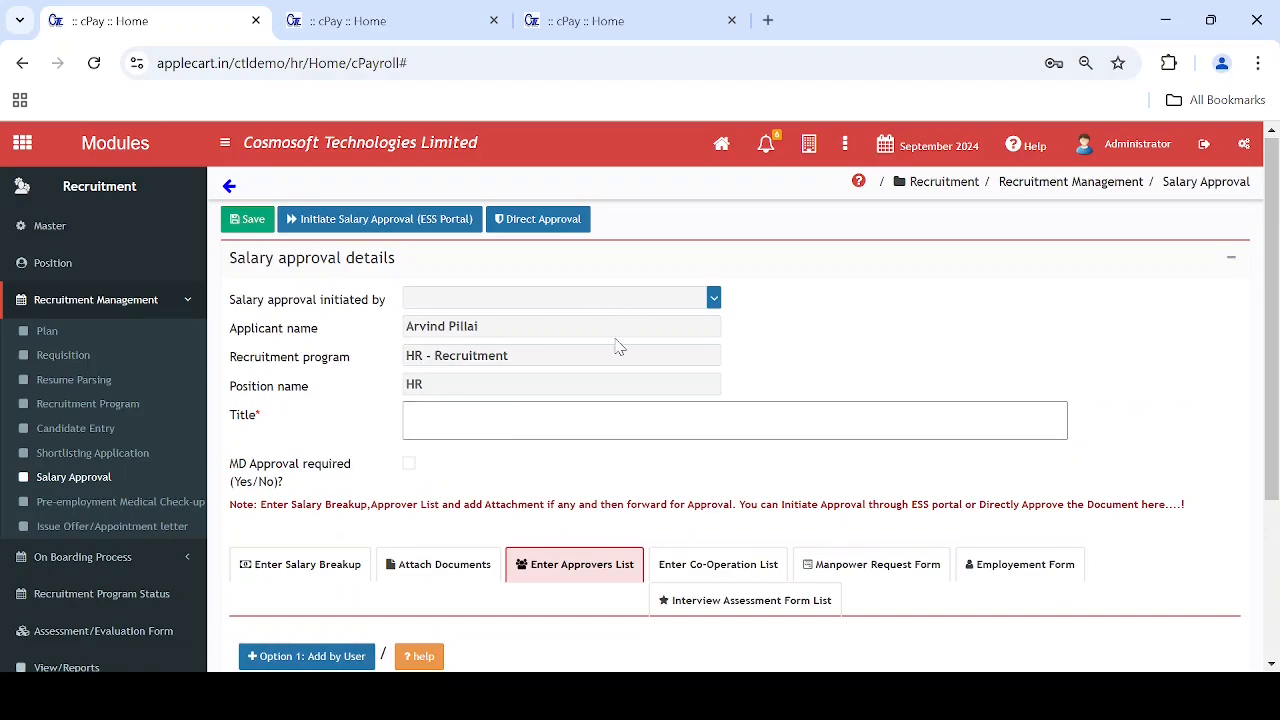
# Review the Manpower Request Form and the Employment Form attached to the applicant's salary approval.
pyautogui.scroll(-2, 618, 345)
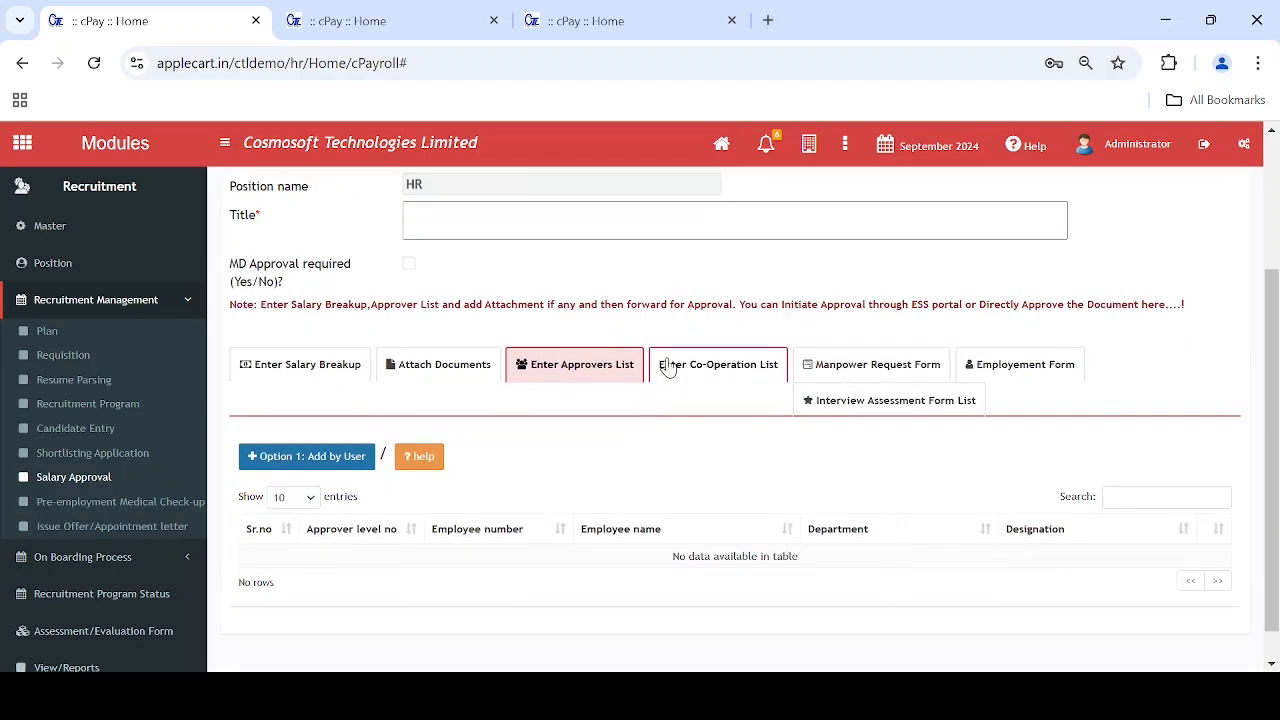
pyautogui.click(866, 371)
pyautogui.scroll(-4, 771, 414)
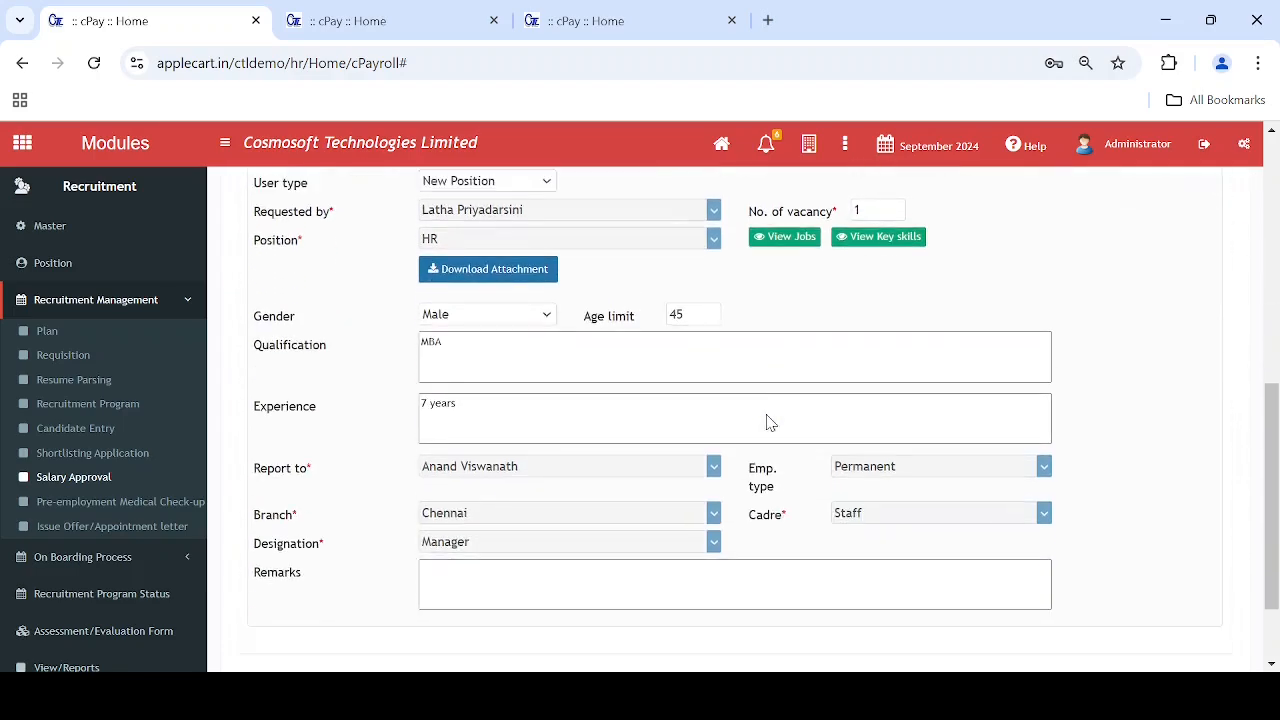
pyautogui.scroll(5, 770, 422)
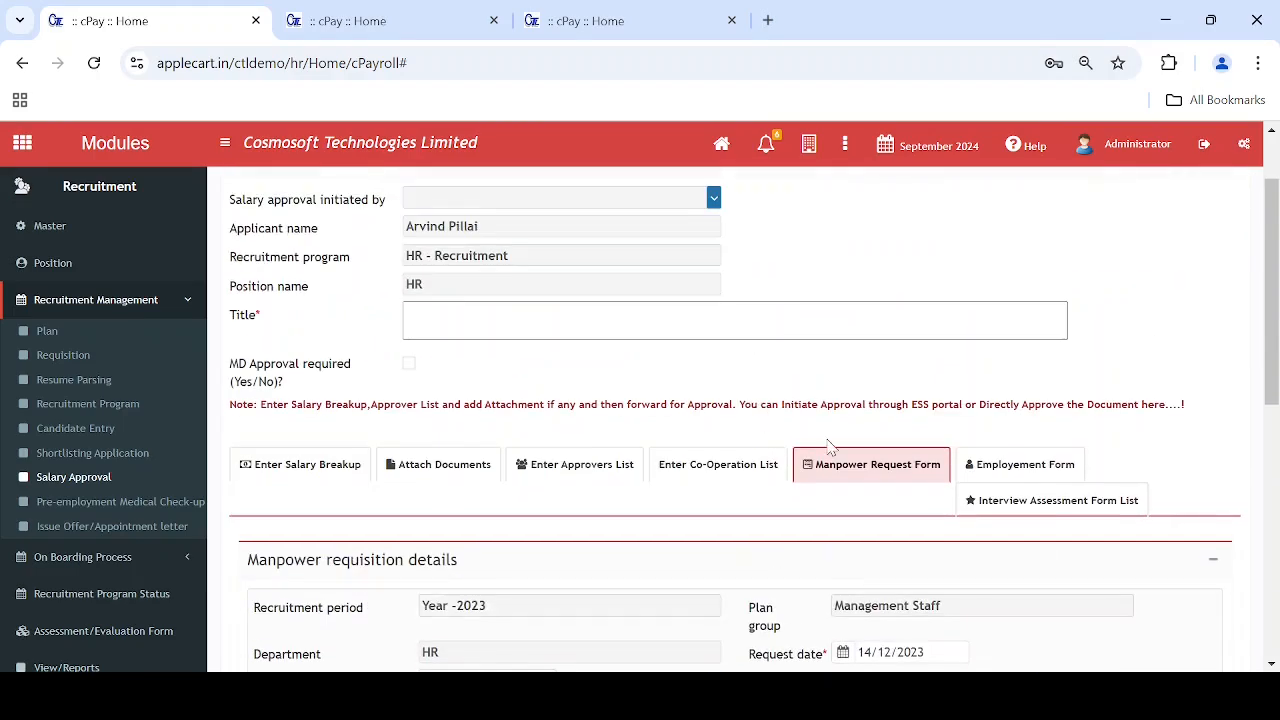
pyautogui.click(1027, 473)
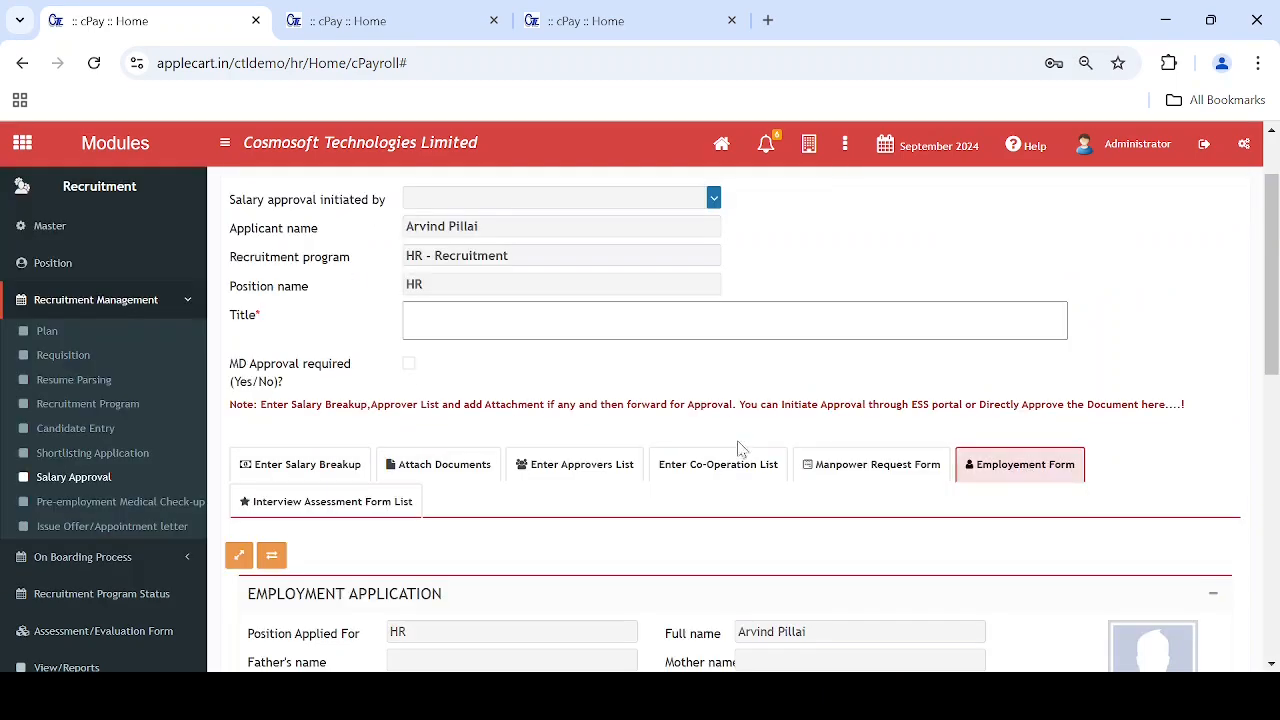
pyautogui.scroll(-4, 740, 440)
pyautogui.scroll(-3, 751, 432)
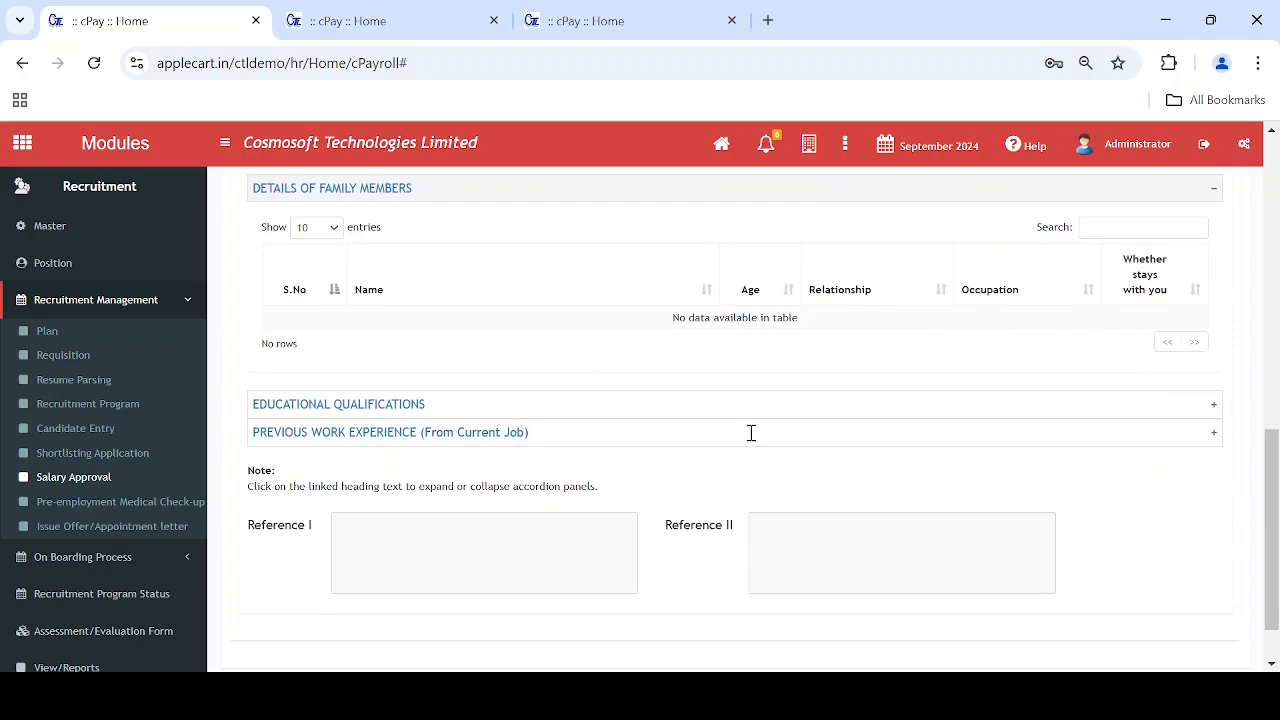
pyautogui.scroll(8, 751, 436)
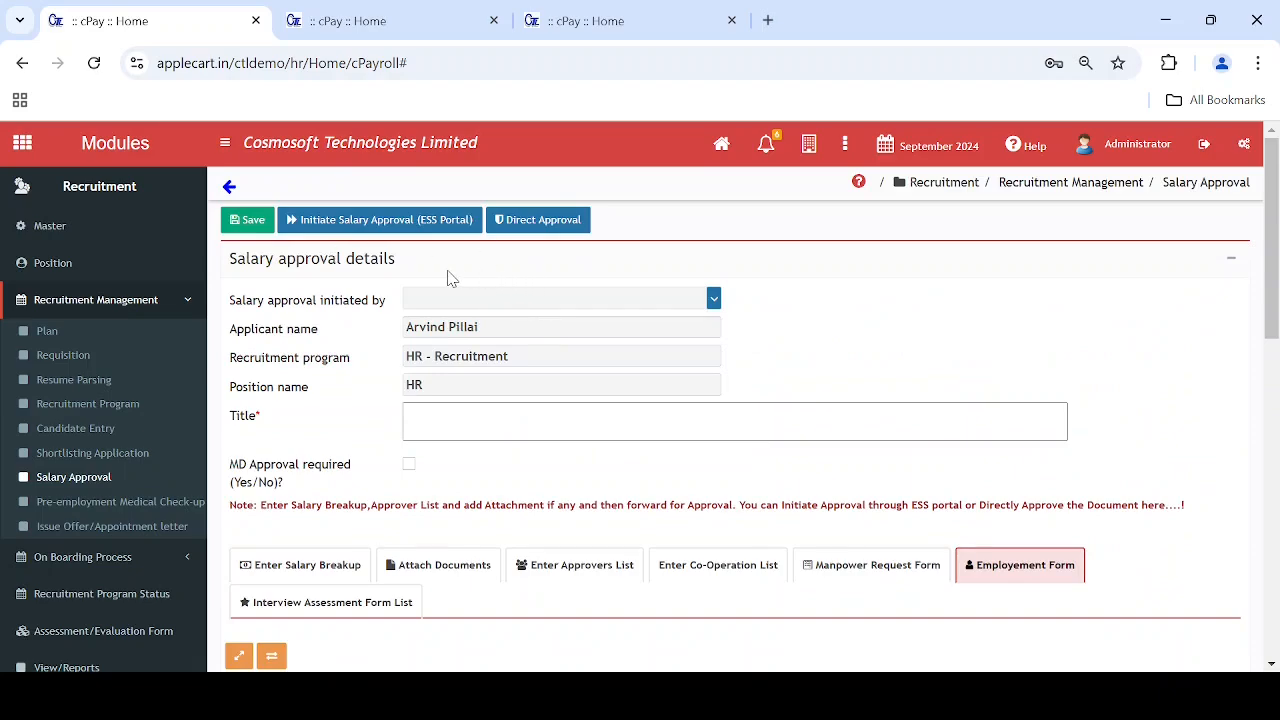
# Choose the employee initiating the salary approval, try to approve it directly and return to the applicant list.
pyautogui.click(713, 299)
pyautogui.doubleClick(587, 306)
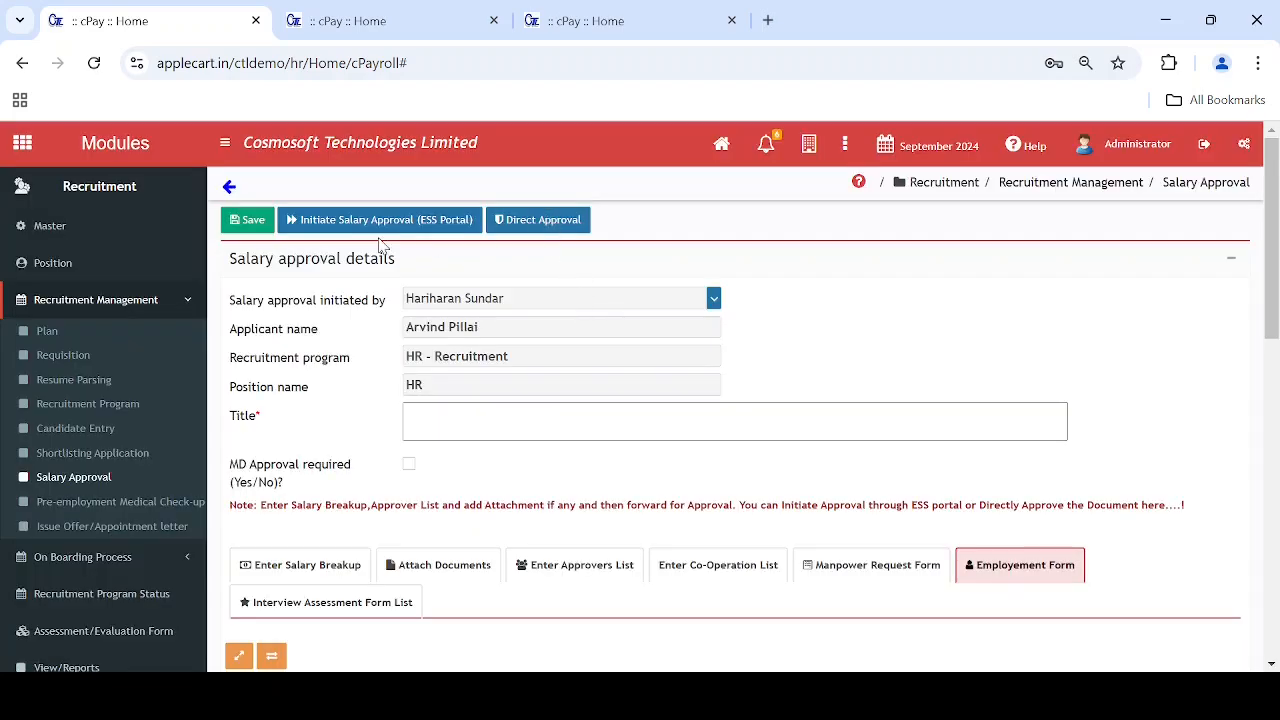
pyautogui.click(535, 232)
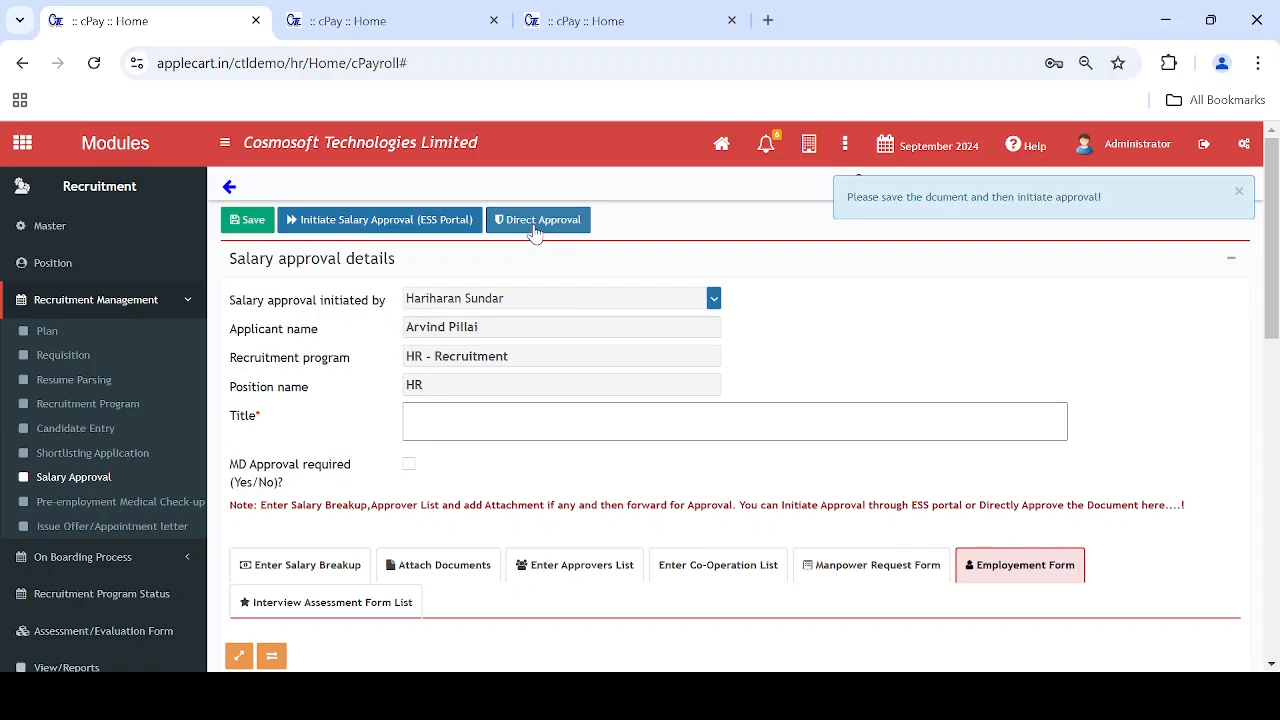
pyautogui.click(229, 188)
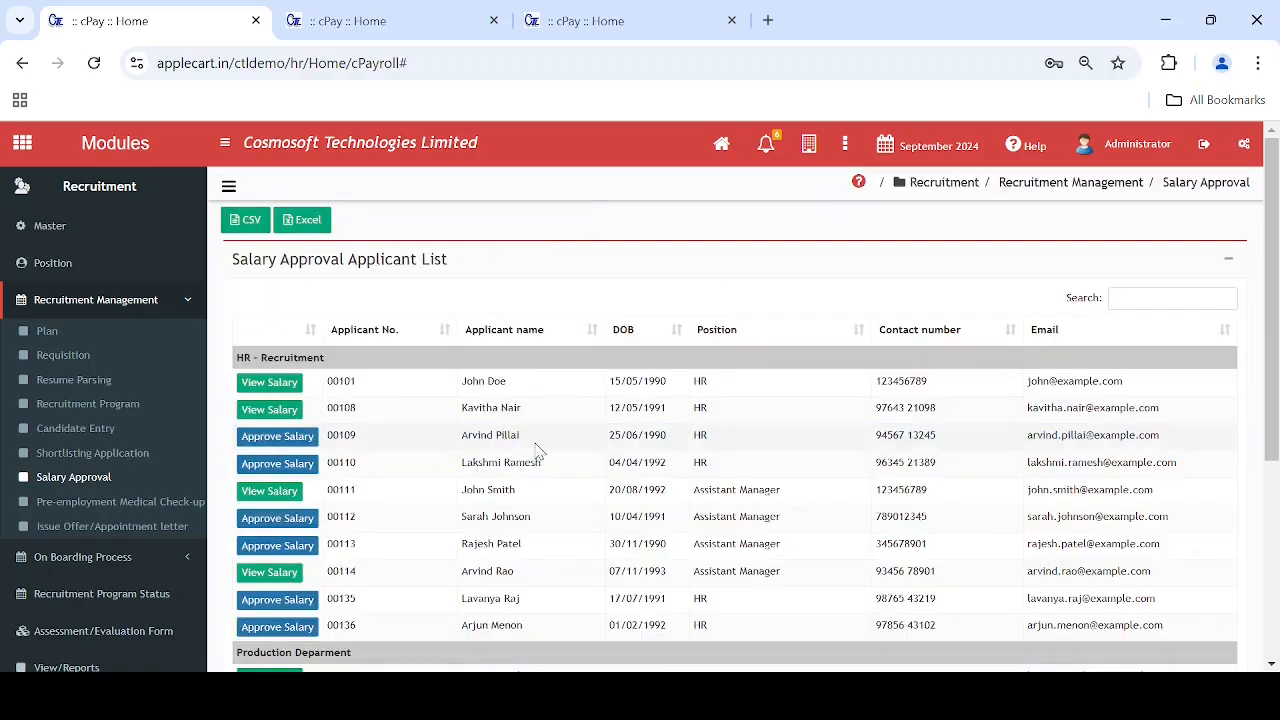
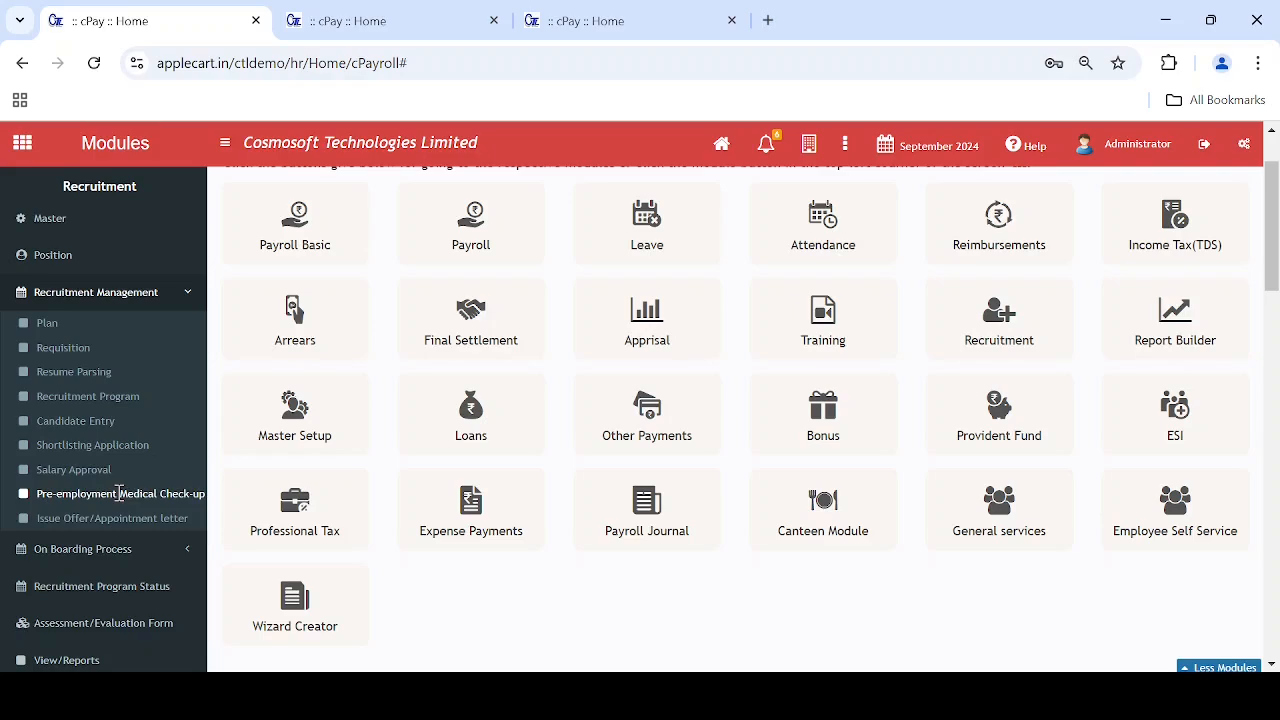
# In Pre-employment Medical Check-up, open the checkup details of the first Production applicant marked Inform Scheduled Checkup.
pyautogui.click(119, 493)
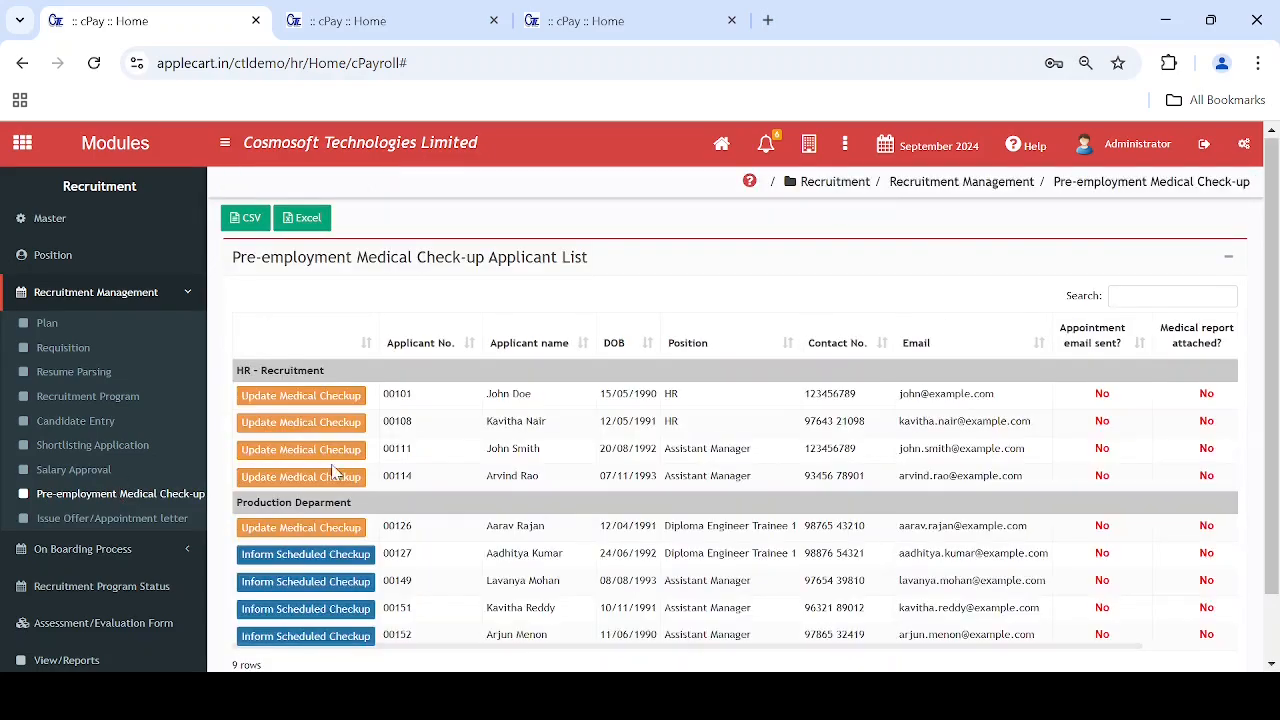
pyautogui.scroll(-1, 500, 466)
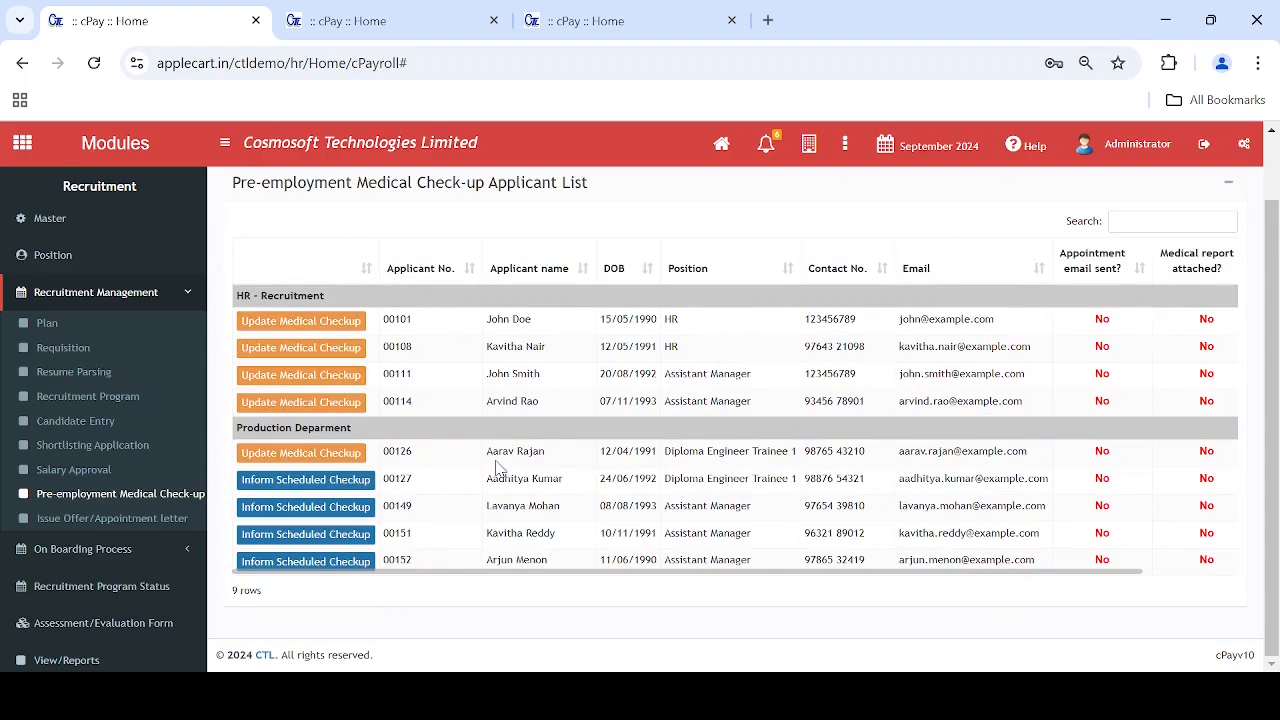
pyautogui.click(318, 484)
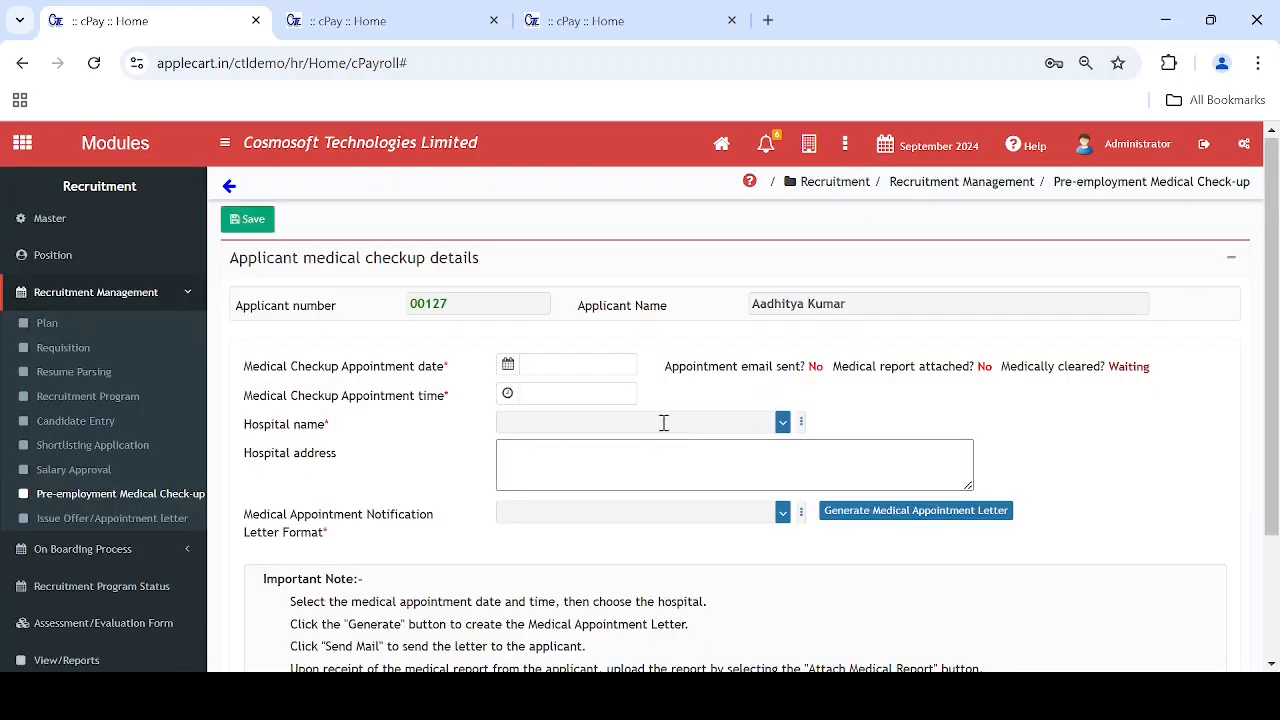
# Set the medical checkup appointment date to 04/12/2024 and look over the remaining fields and important notes.
pyautogui.click(610, 366)
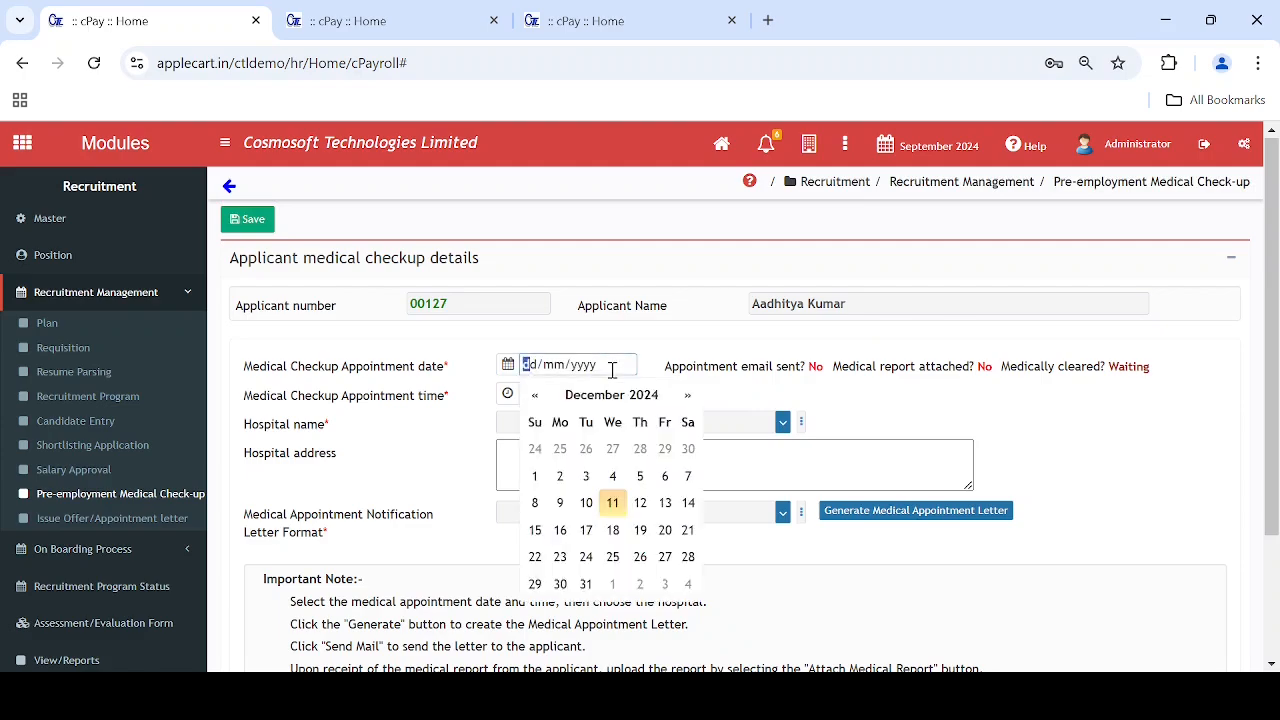
pyautogui.click(602, 484)
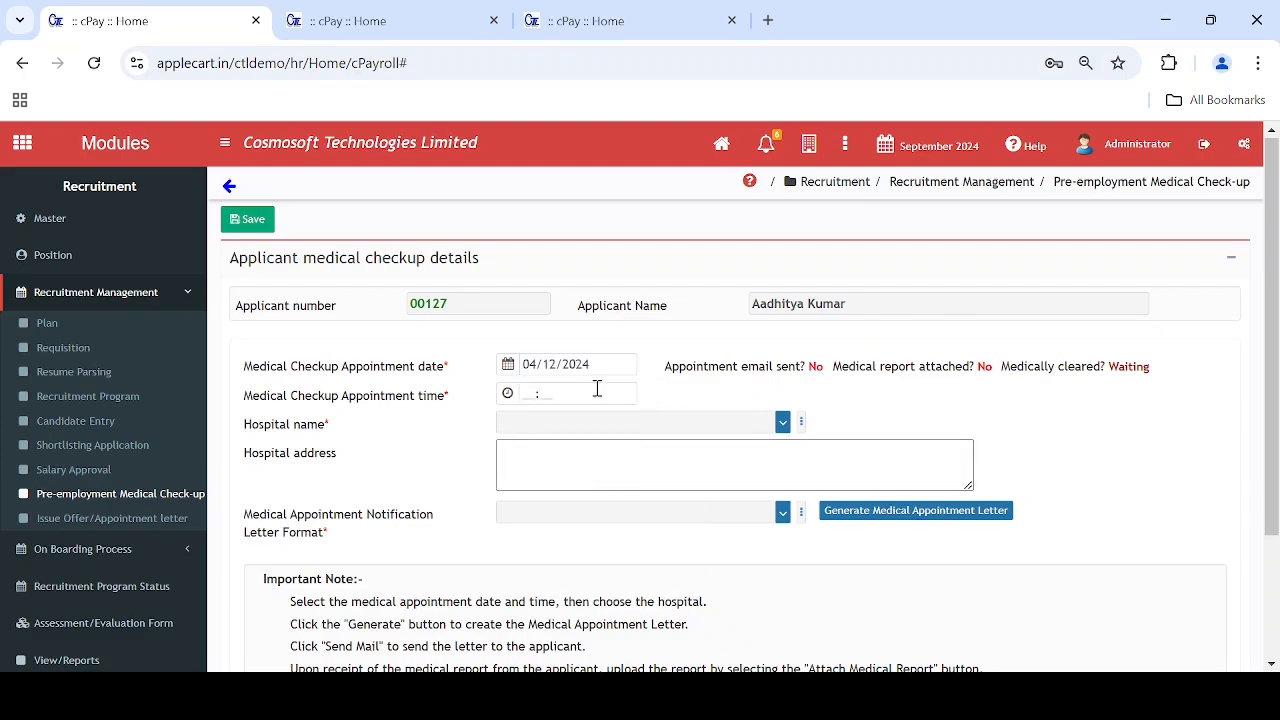
pyautogui.scroll(-1, 620, 410)
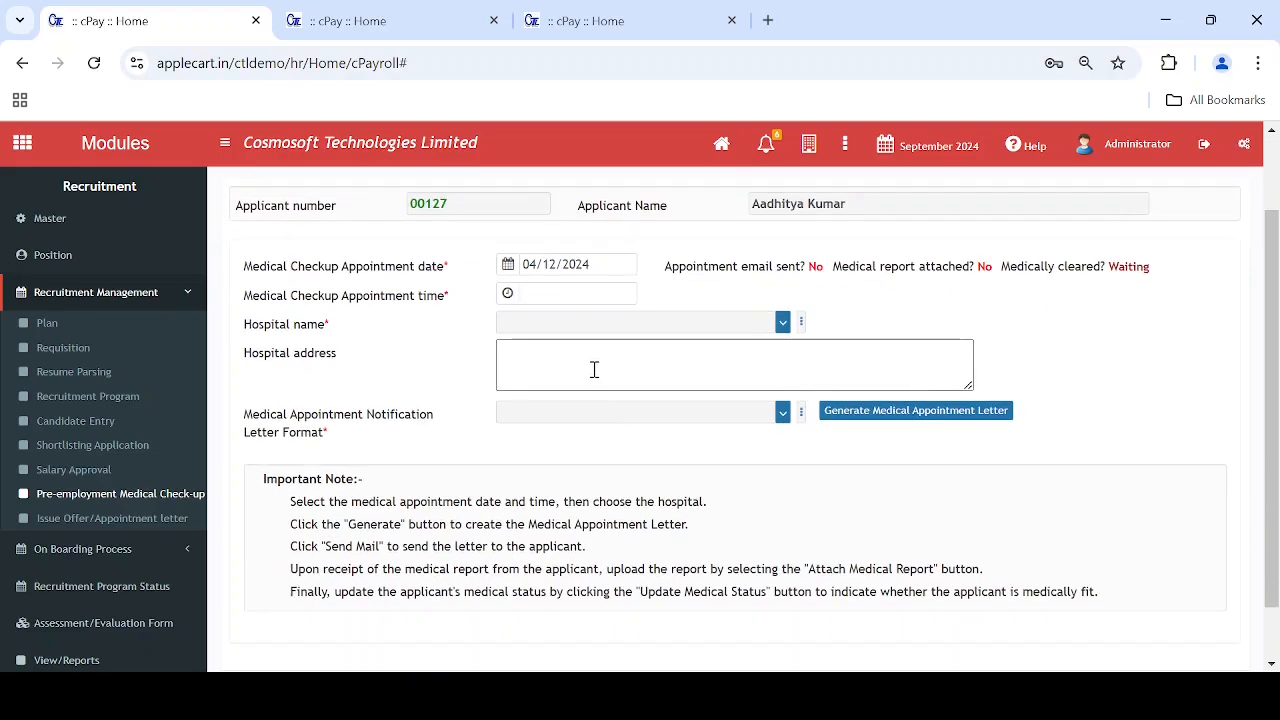
pyautogui.scroll(1, 592, 388)
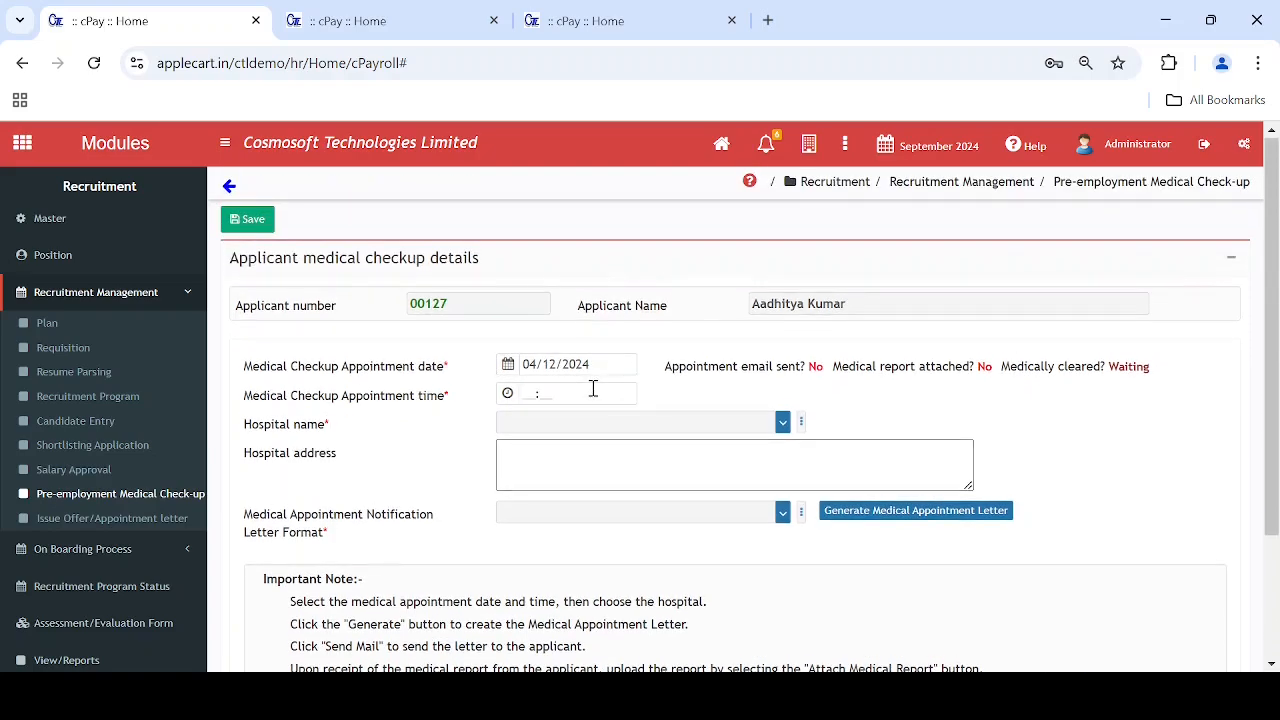
# Look over the medical checkup fields and important notes, and return to the applicant list without saving.
pyautogui.scroll(-2, 593, 388)
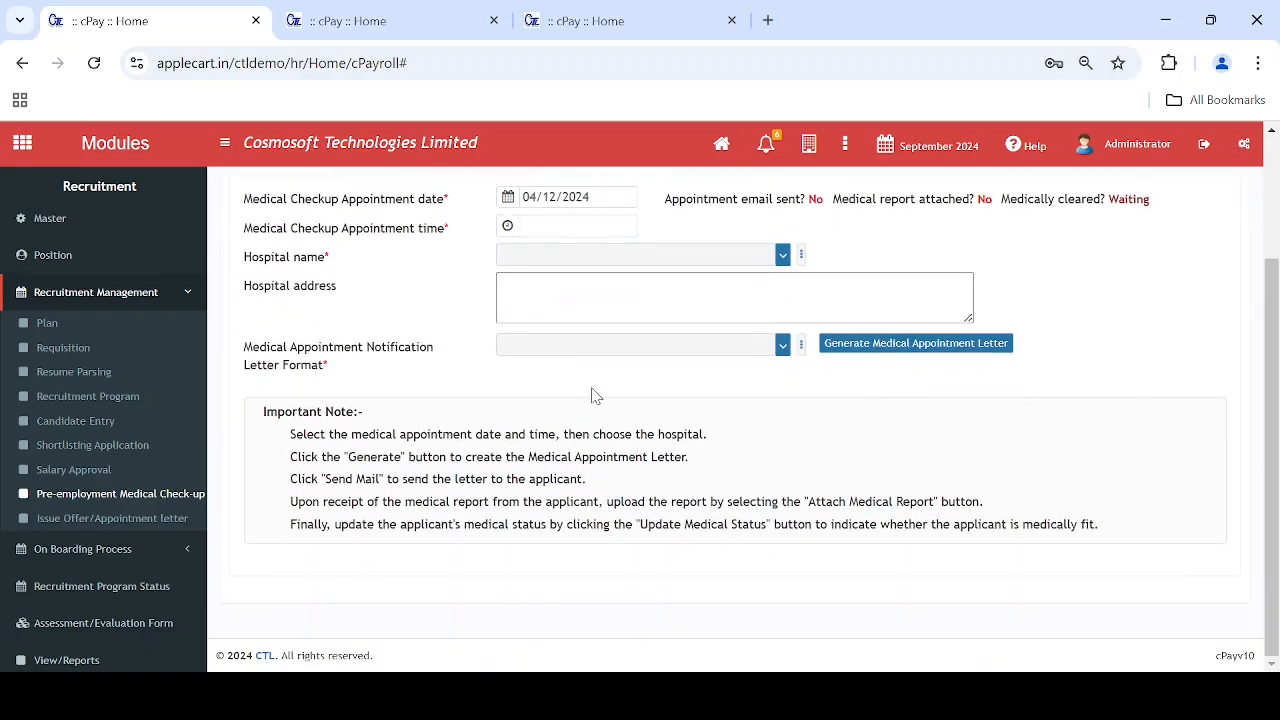
pyautogui.scroll(2, 558, 400)
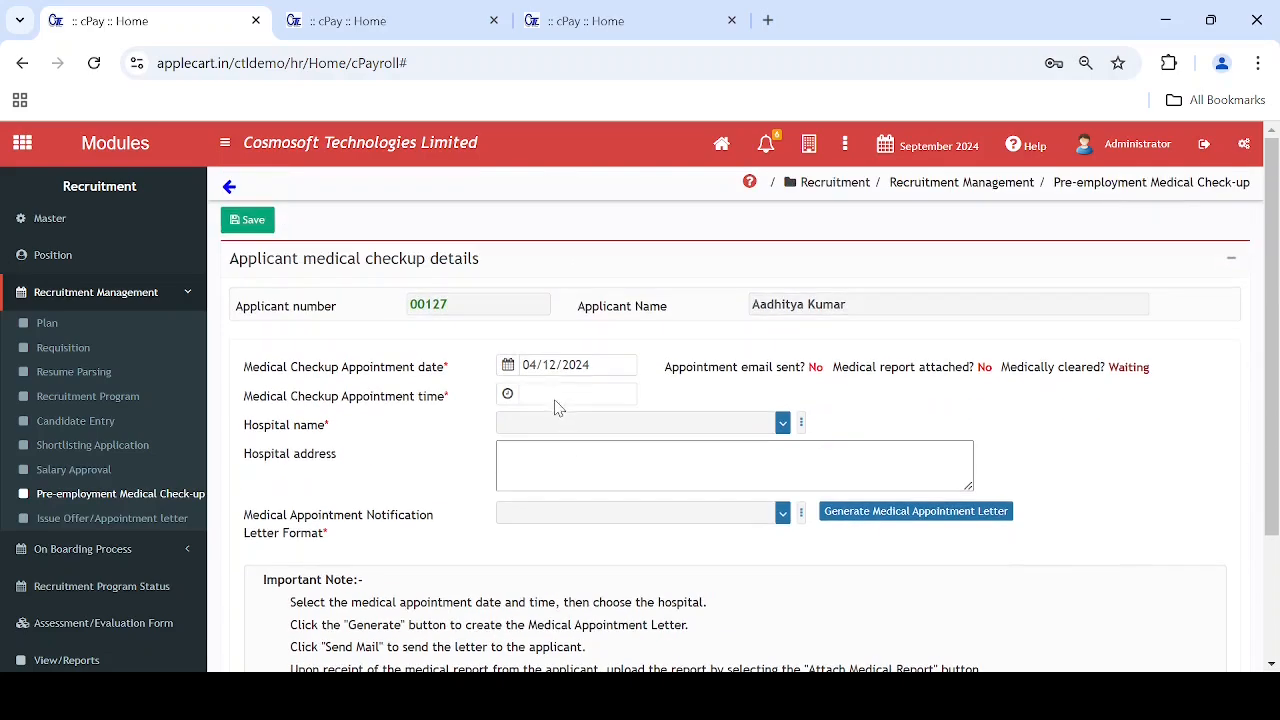
pyautogui.click(229, 187)
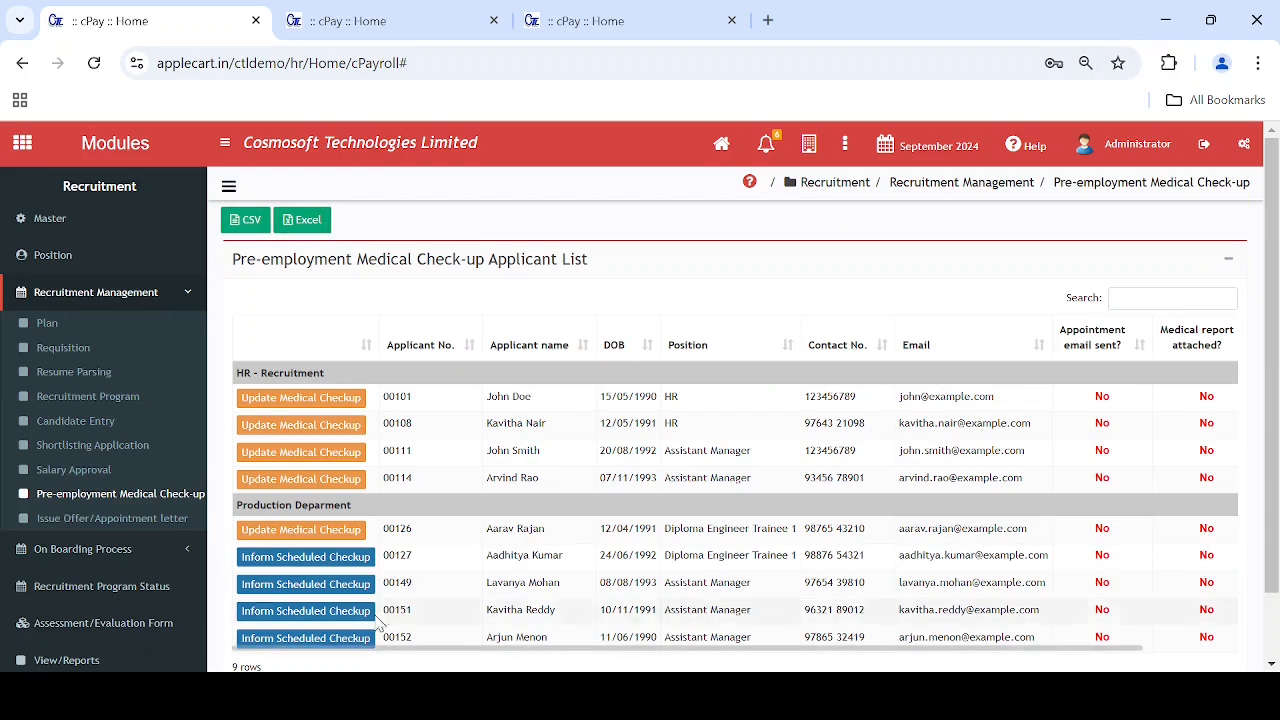
# Reopen the first Inform Scheduled Checkup applicant, choose Medical Appointment Letter as the notification letter format, and go back to the applicant list without saving.
pyautogui.click(348, 558)
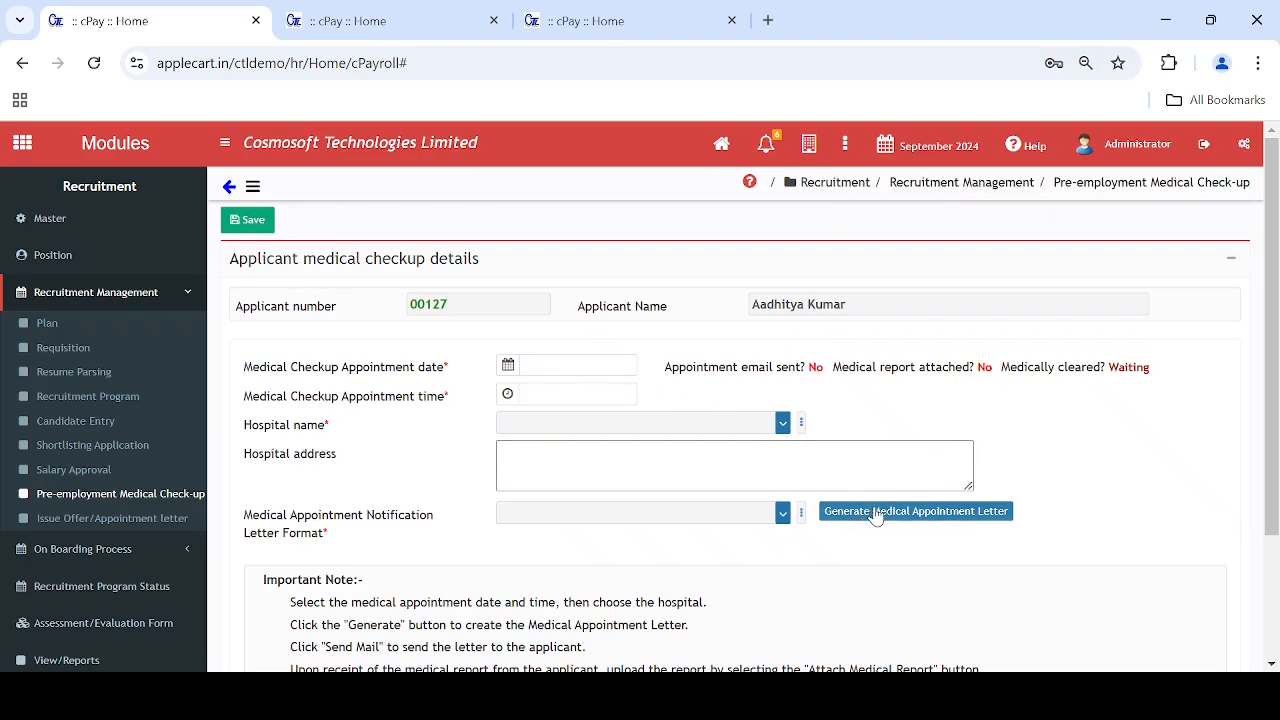
pyautogui.click(783, 513)
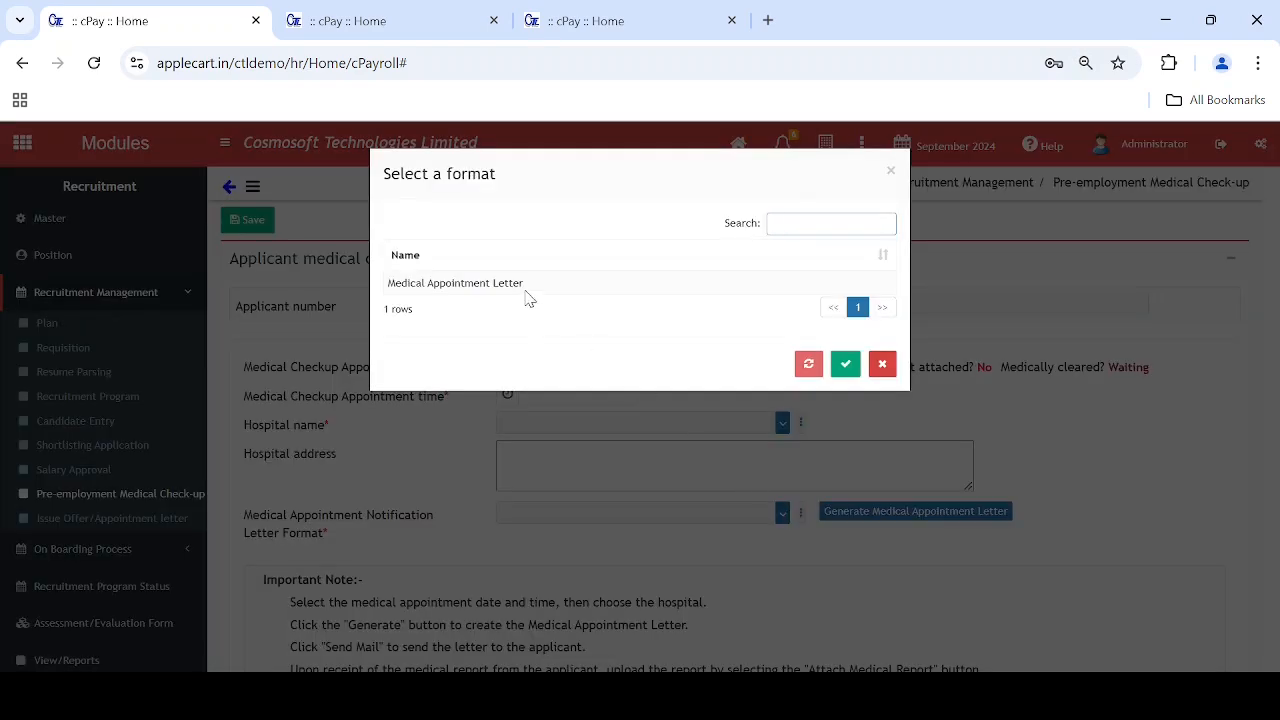
pyautogui.doubleClick(528, 298)
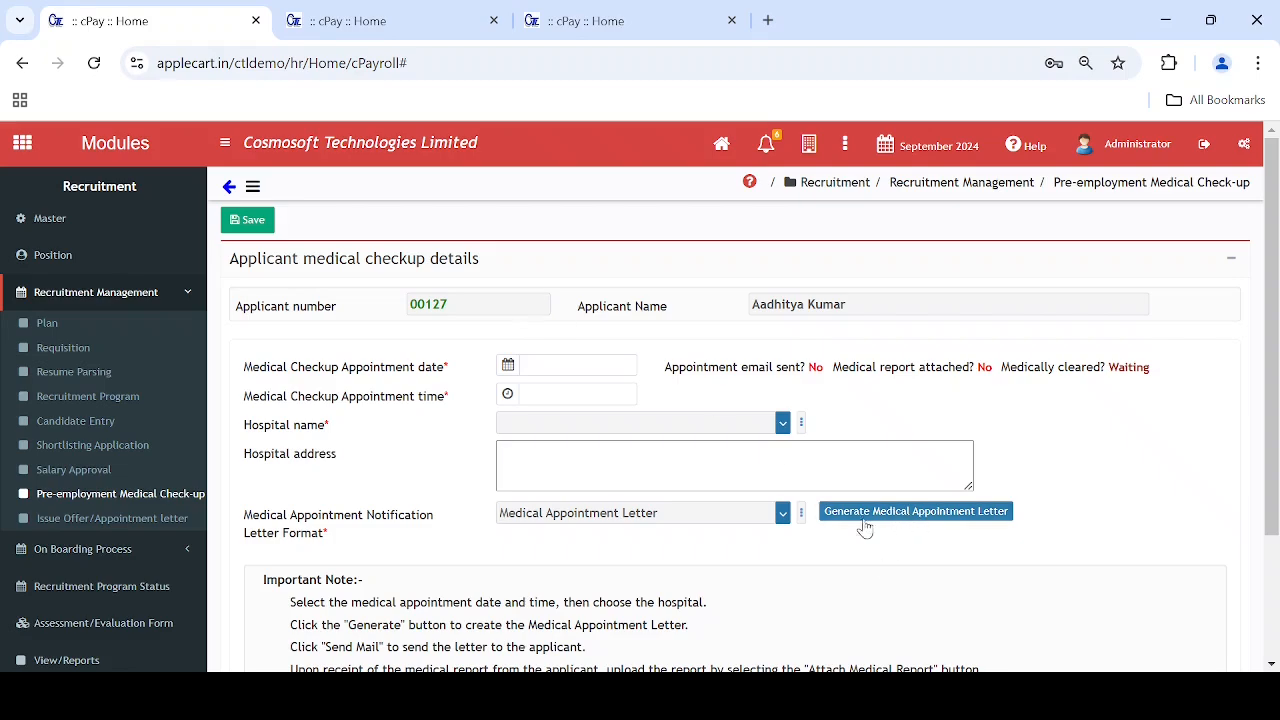
pyautogui.scroll(-3, 637, 563)
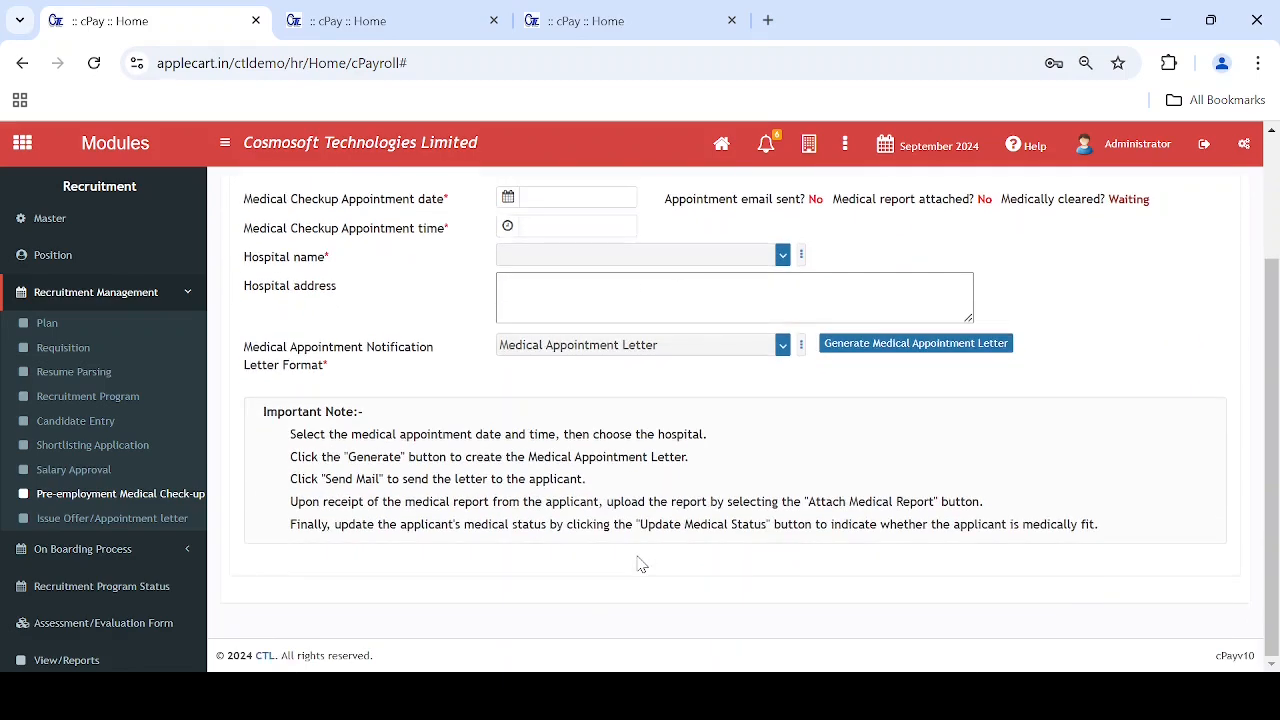
pyautogui.scroll(3, 557, 386)
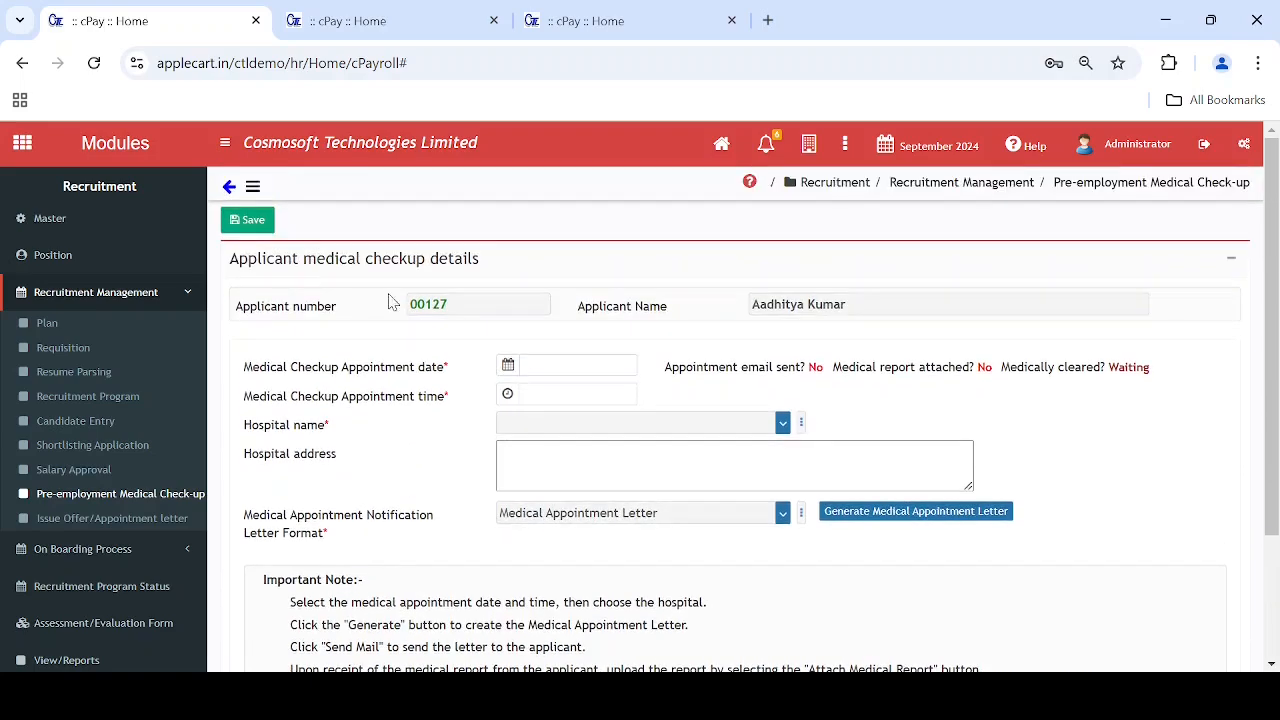
pyautogui.click(229, 190)
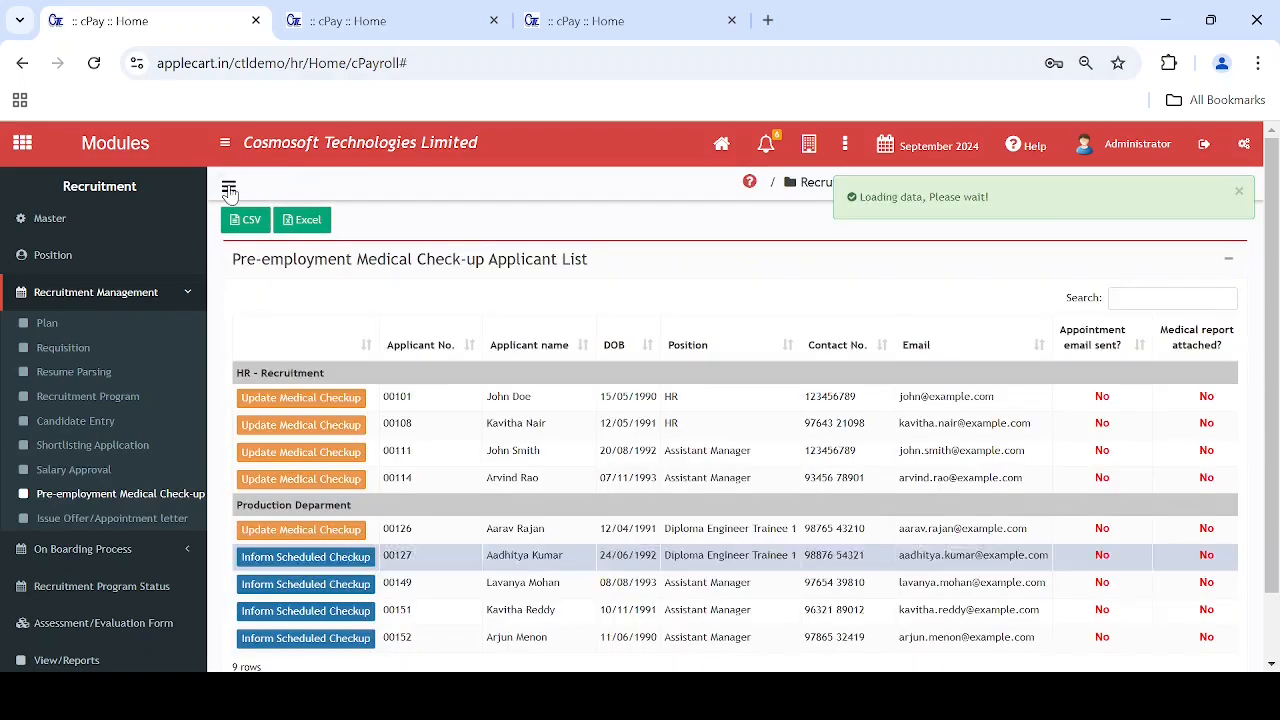
# View the medical appointment letter generated for the first HR - Recruitment applicant and return to the applicant list.
pyautogui.click(303, 399)
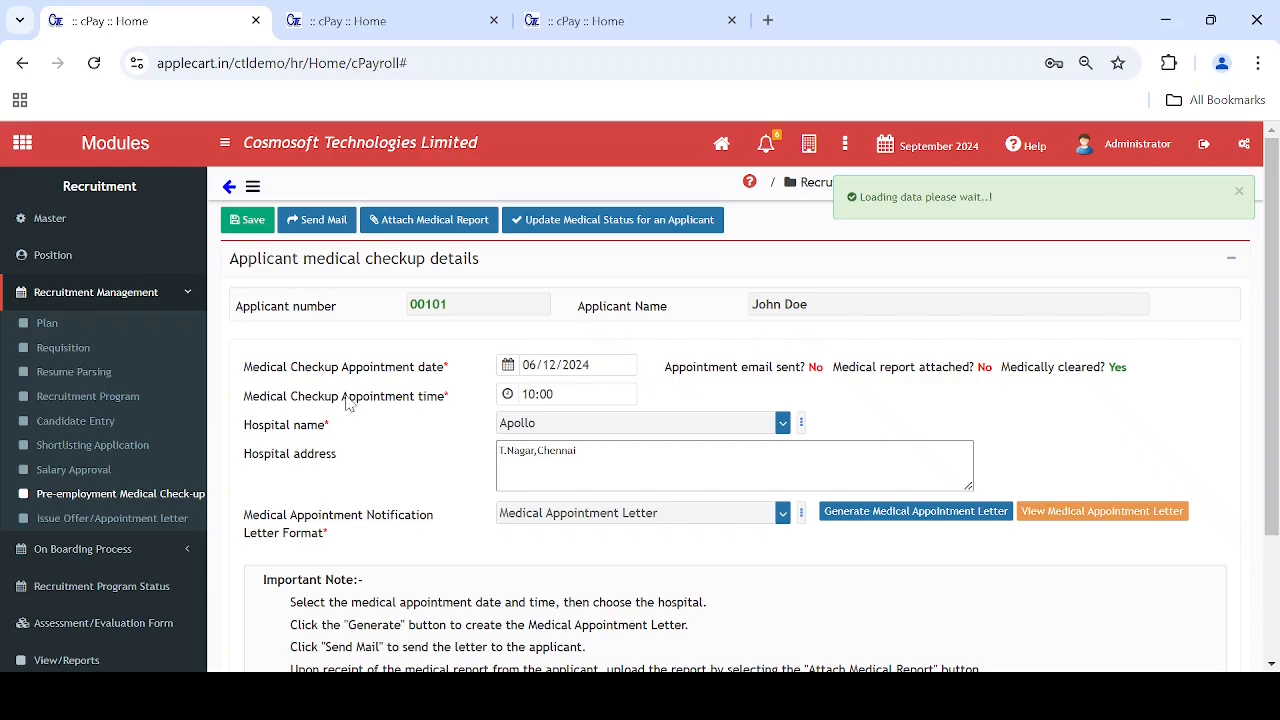
pyautogui.click(1121, 512)
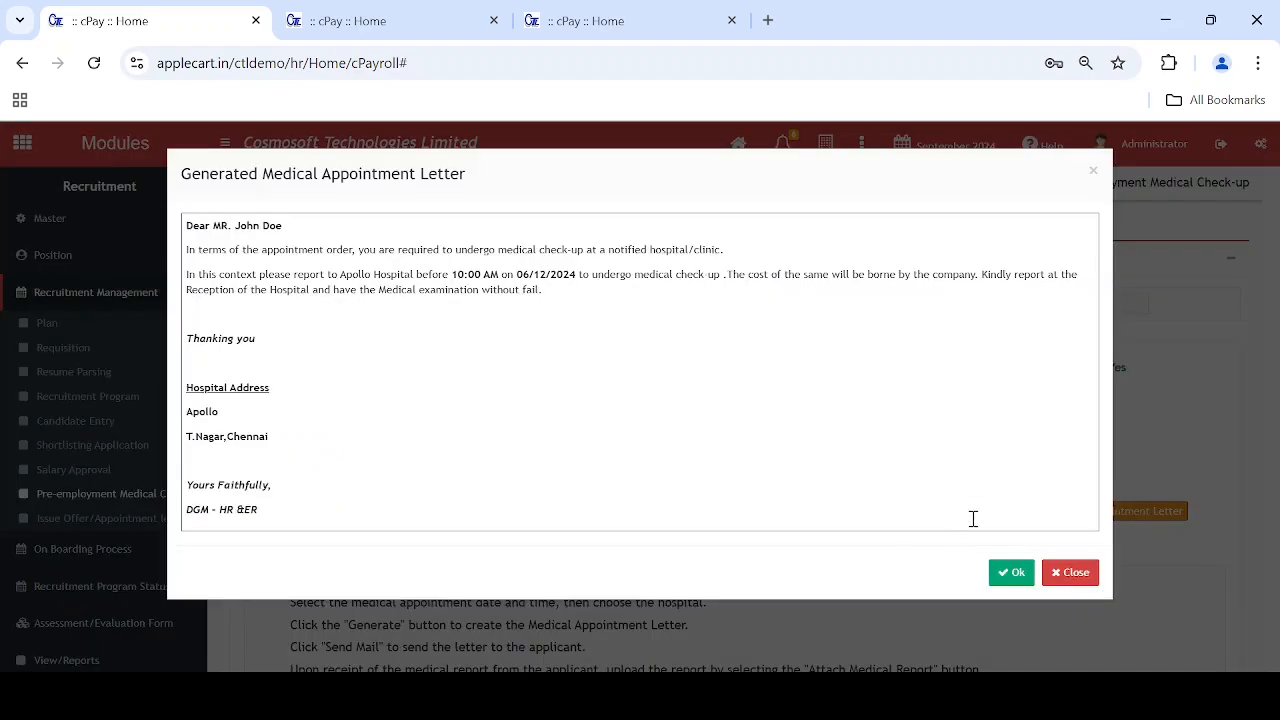
pyautogui.click(1074, 572)
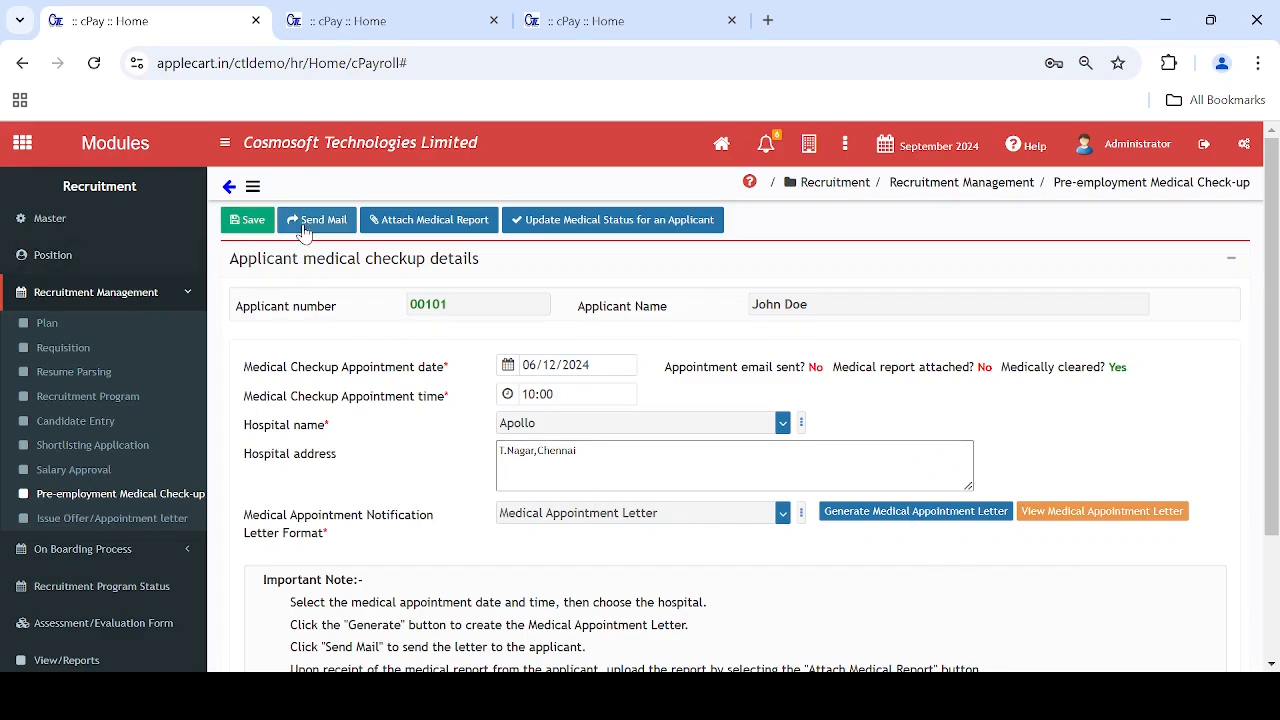
pyautogui.click(230, 188)
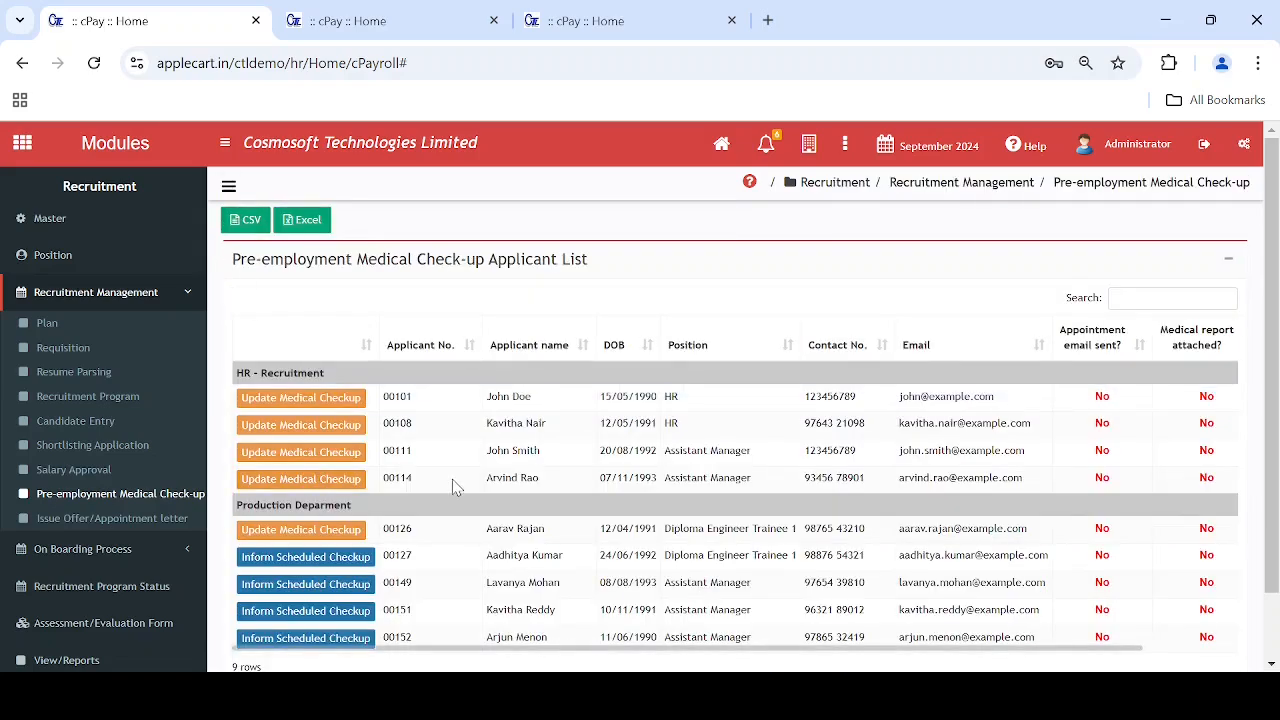
# Reopen the first HR - Recruitment applicant's medical checkup details and look over the completed fields, available actions and important notes.
pyautogui.scroll(-1, 452, 487)
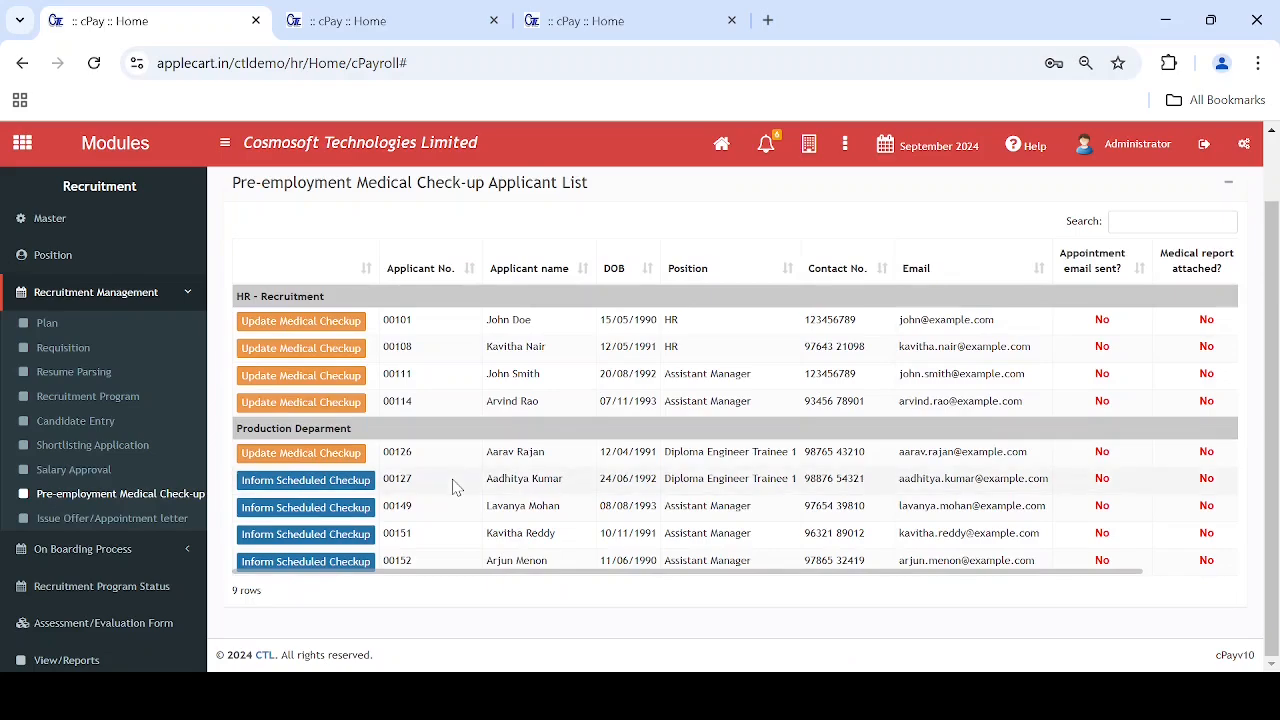
pyautogui.scroll(1, 452, 487)
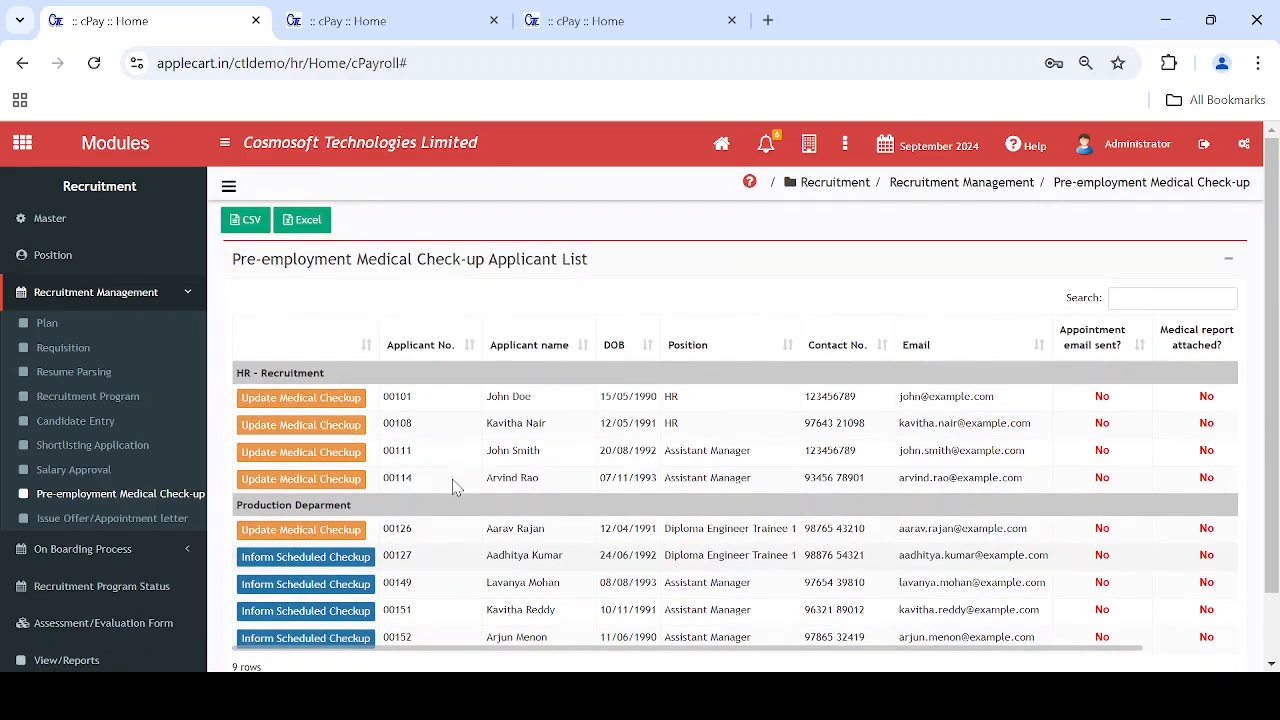
pyautogui.click(340, 401)
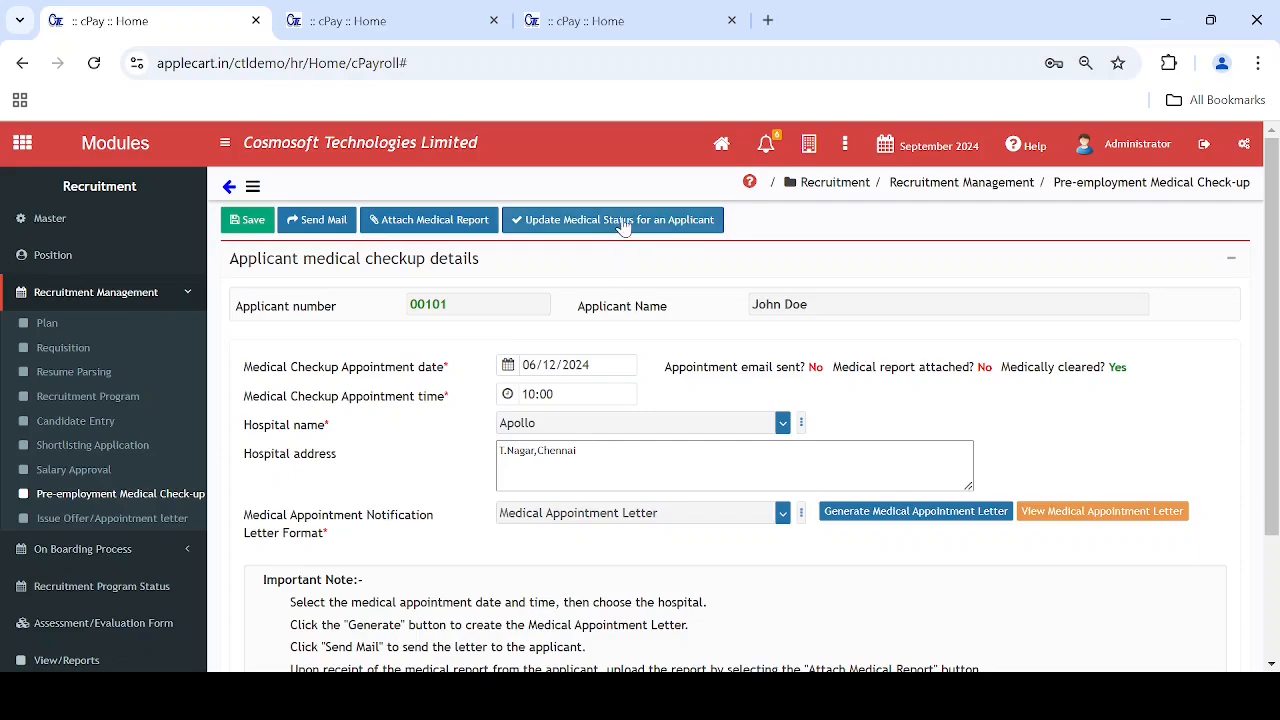
pyautogui.scroll(-2, 658, 350)
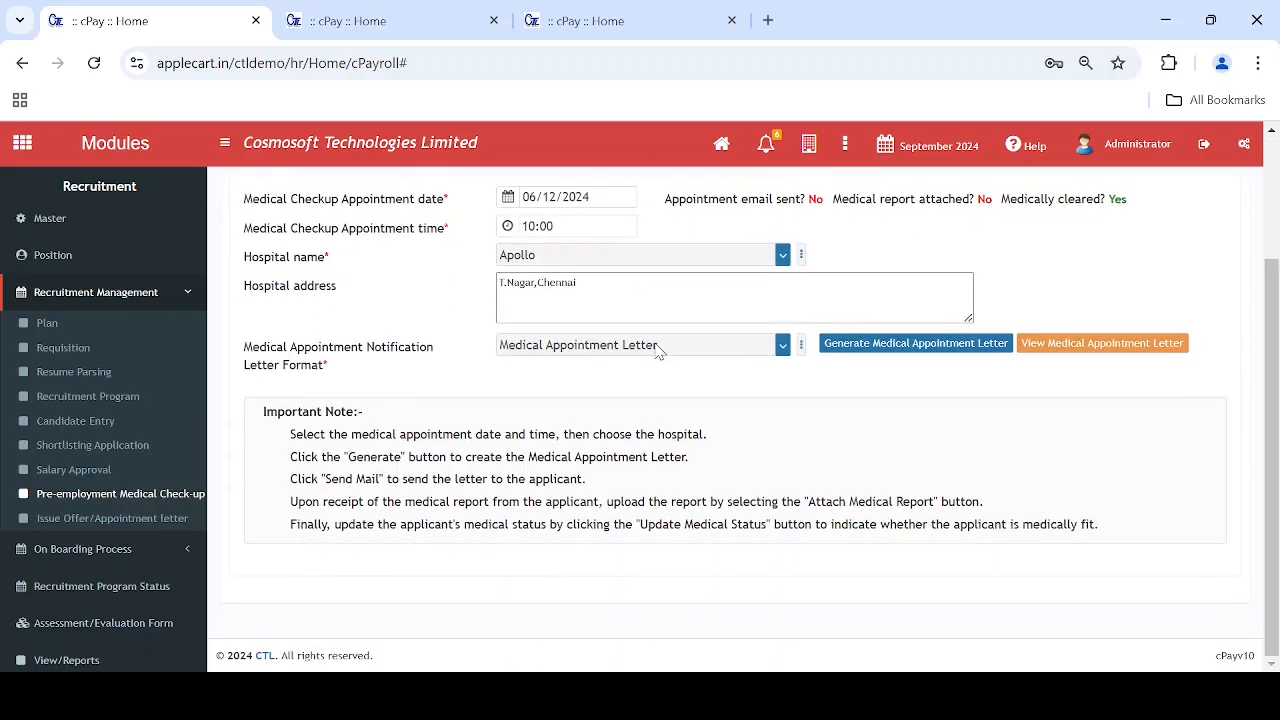
pyautogui.scroll(2, 656, 344)
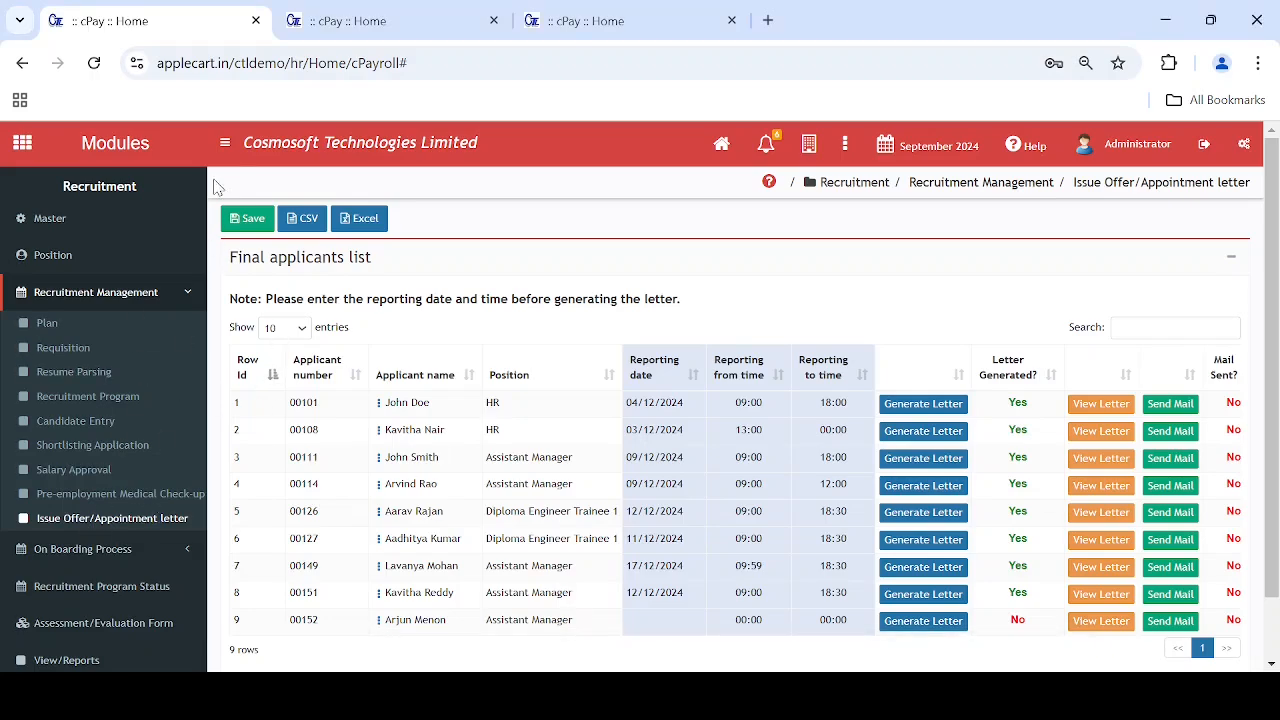
# In Issue Offer/Appointment letter, review the letter settings and mail content for the first applicant, and close without sending.
pyautogui.click(224, 145)
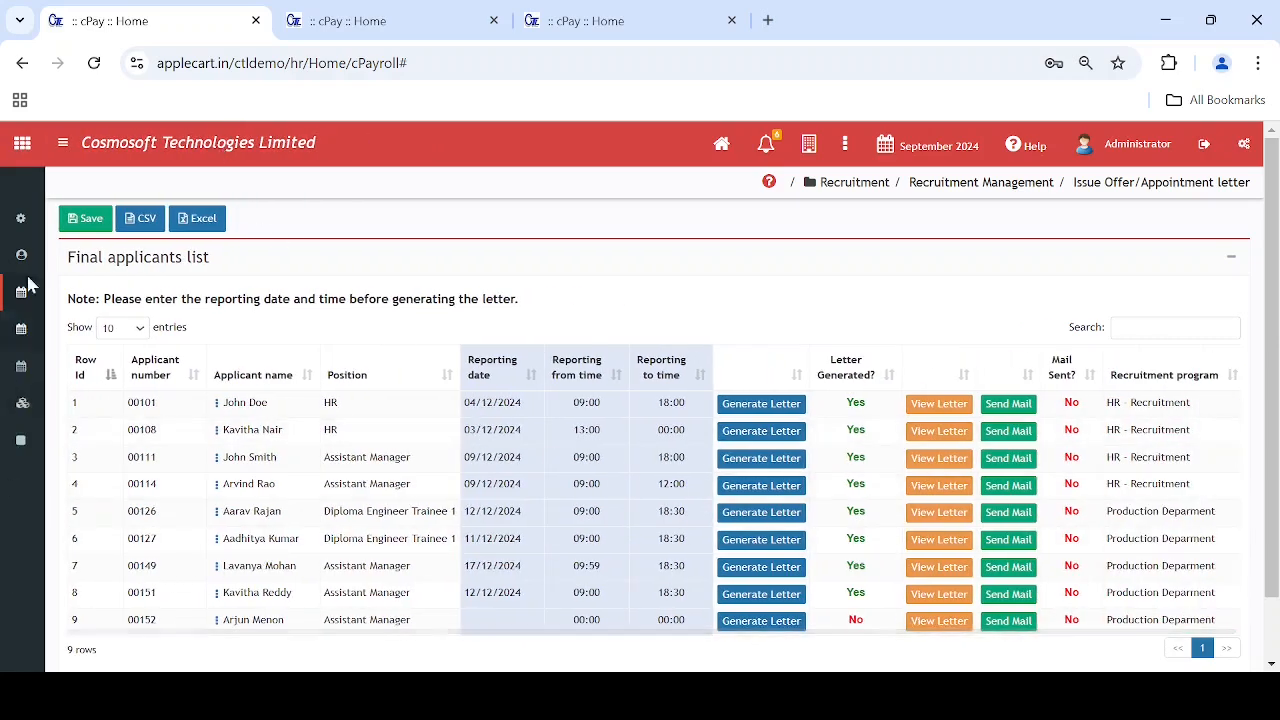
pyautogui.moveTo(30, 286)
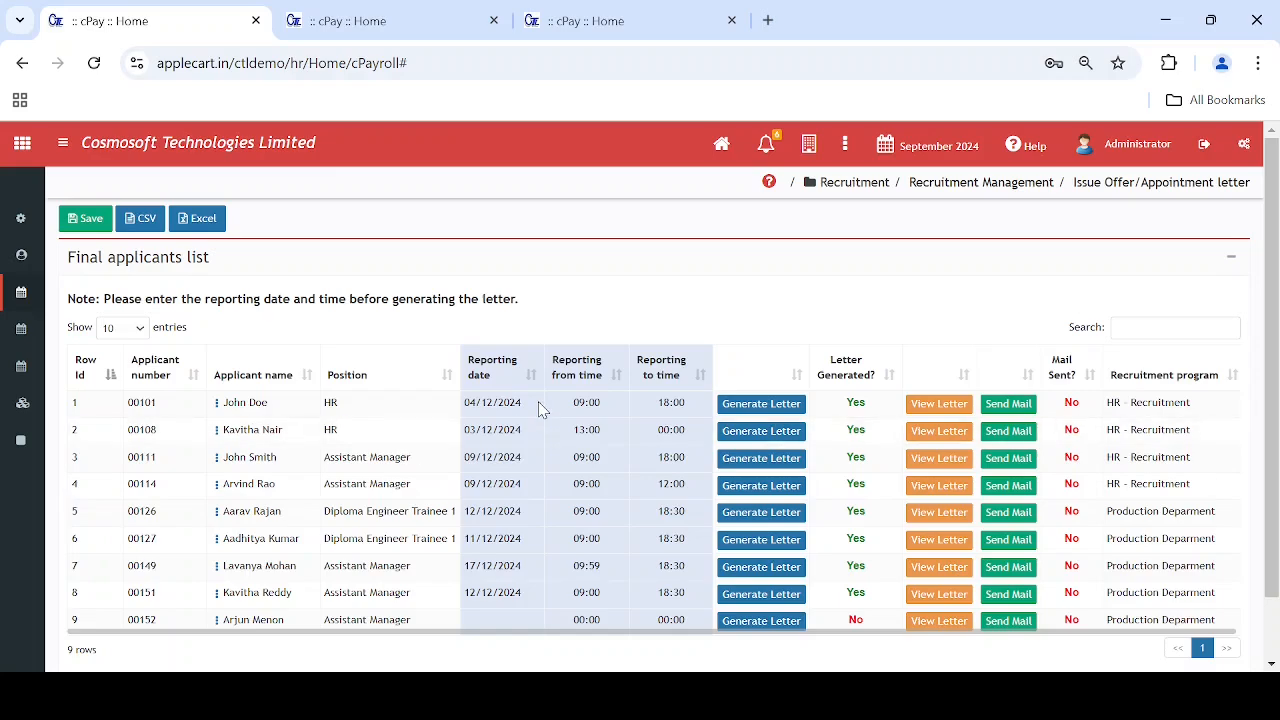
pyautogui.click(766, 406)
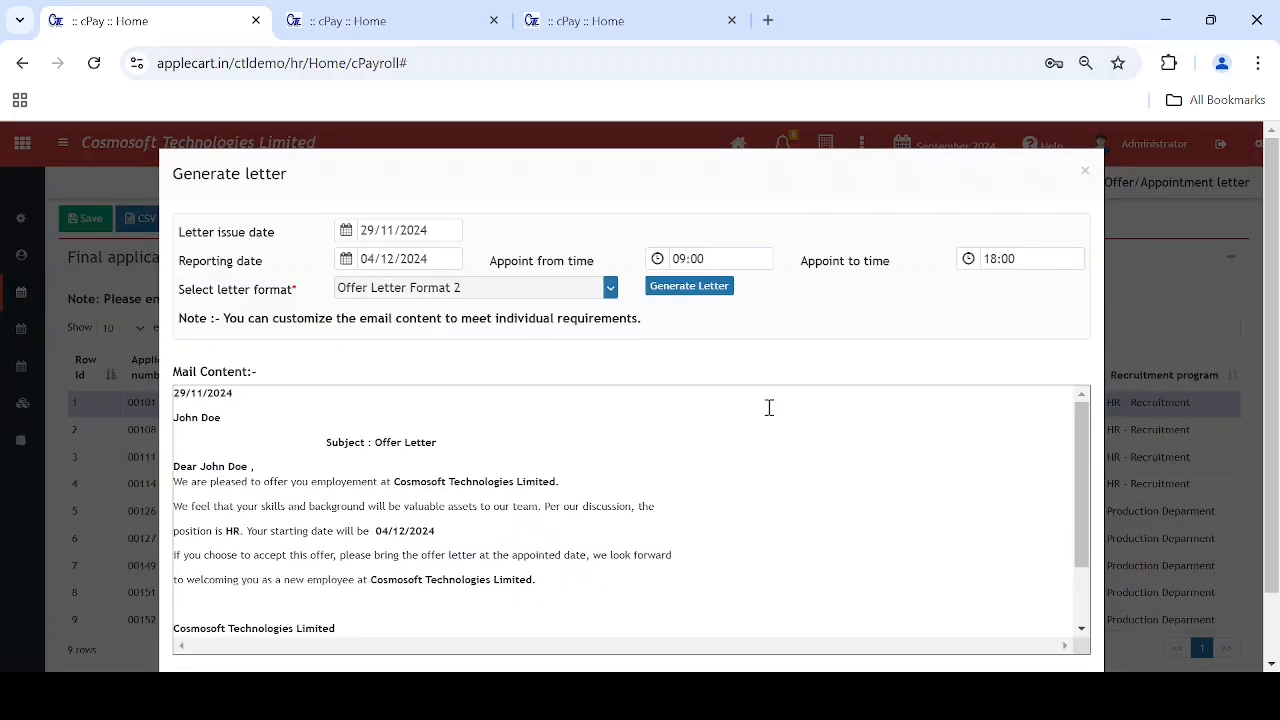
pyautogui.scroll(-2, 769, 407)
pyautogui.scroll(-1, 711, 397)
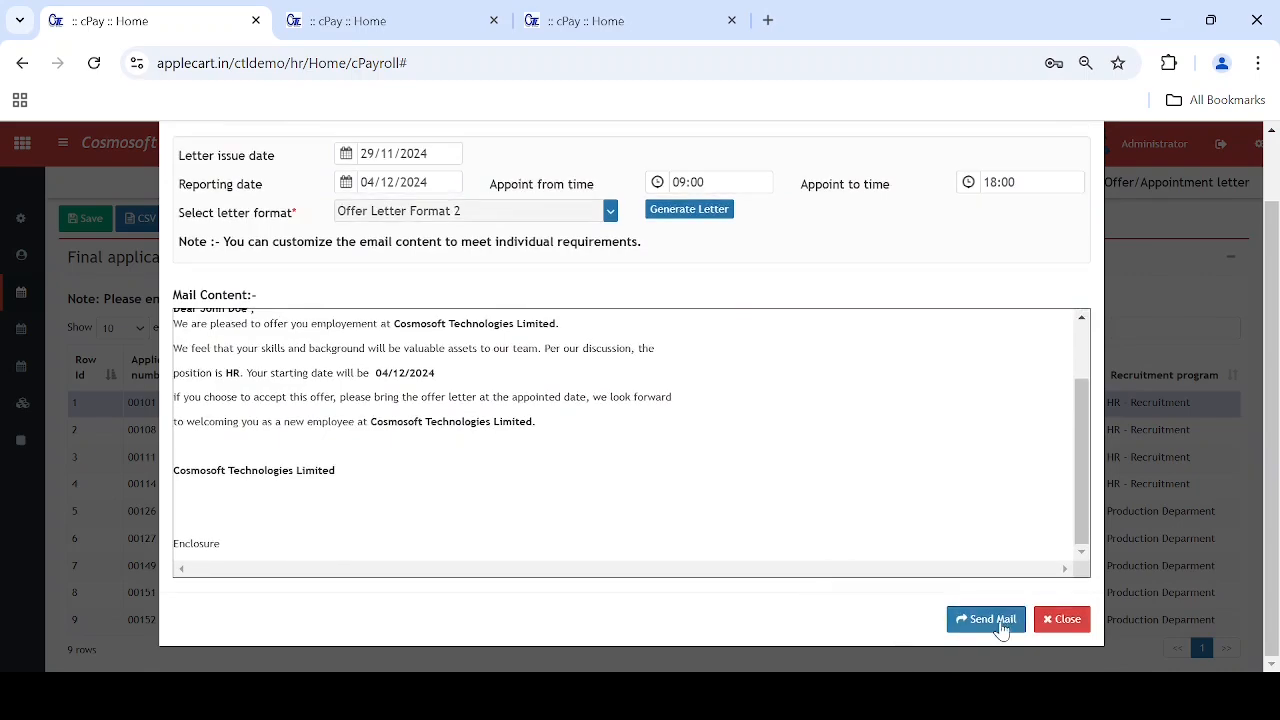
pyautogui.scroll(2, 723, 467)
pyautogui.scroll(1, 721, 466)
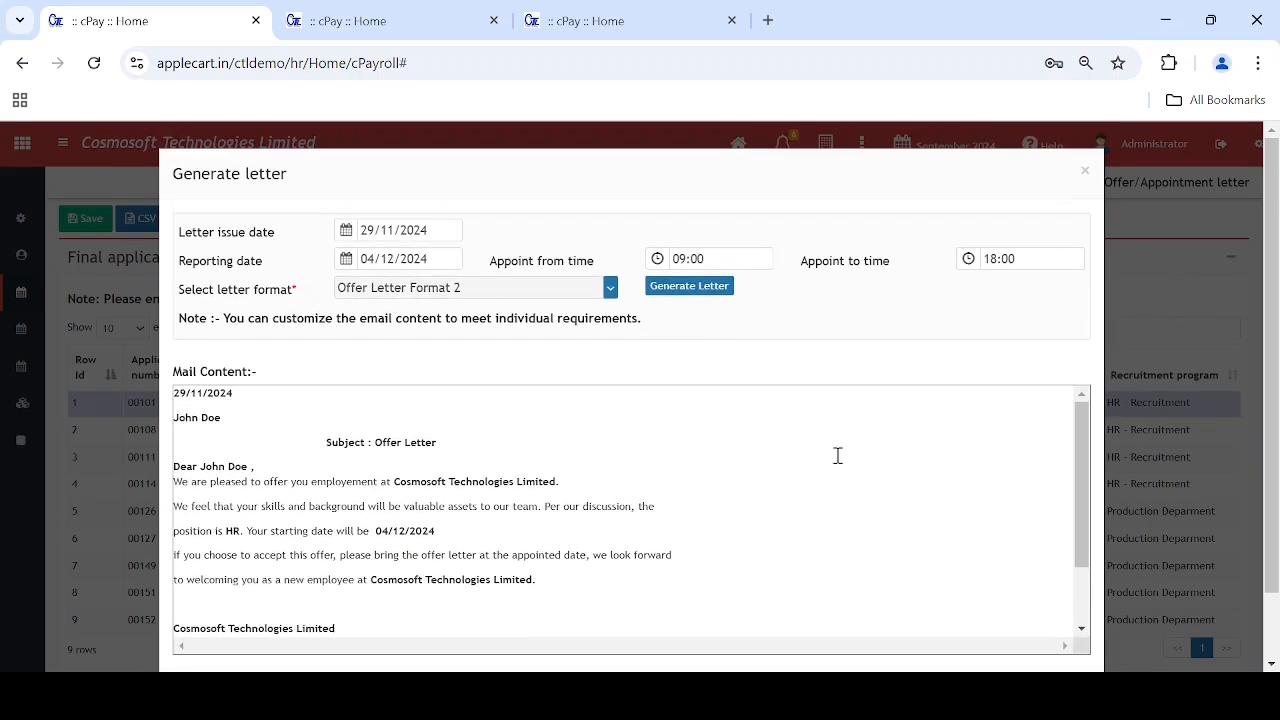
pyautogui.scroll(-2, 871, 474)
pyautogui.scroll(-1, 1060, 478)
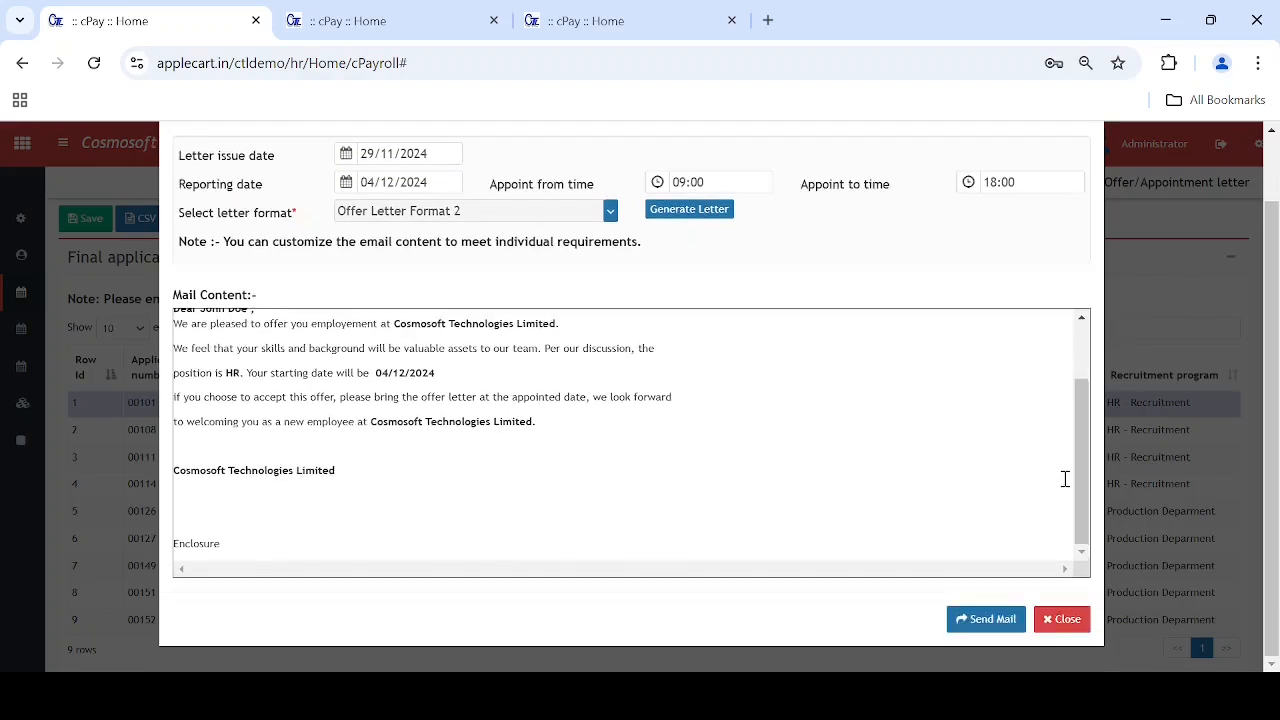
pyautogui.click(1064, 616)
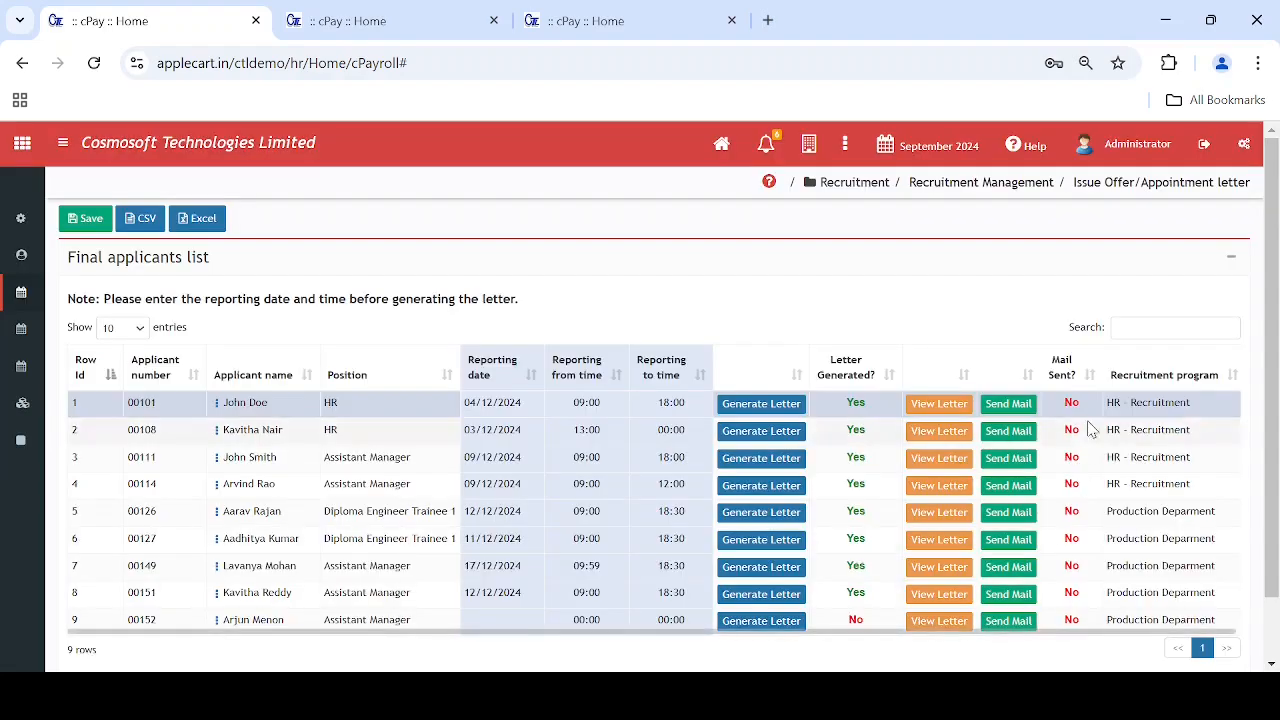
# View the generated offer letter of the first applicant in the final applicants list and close it.
pyautogui.click(940, 403)
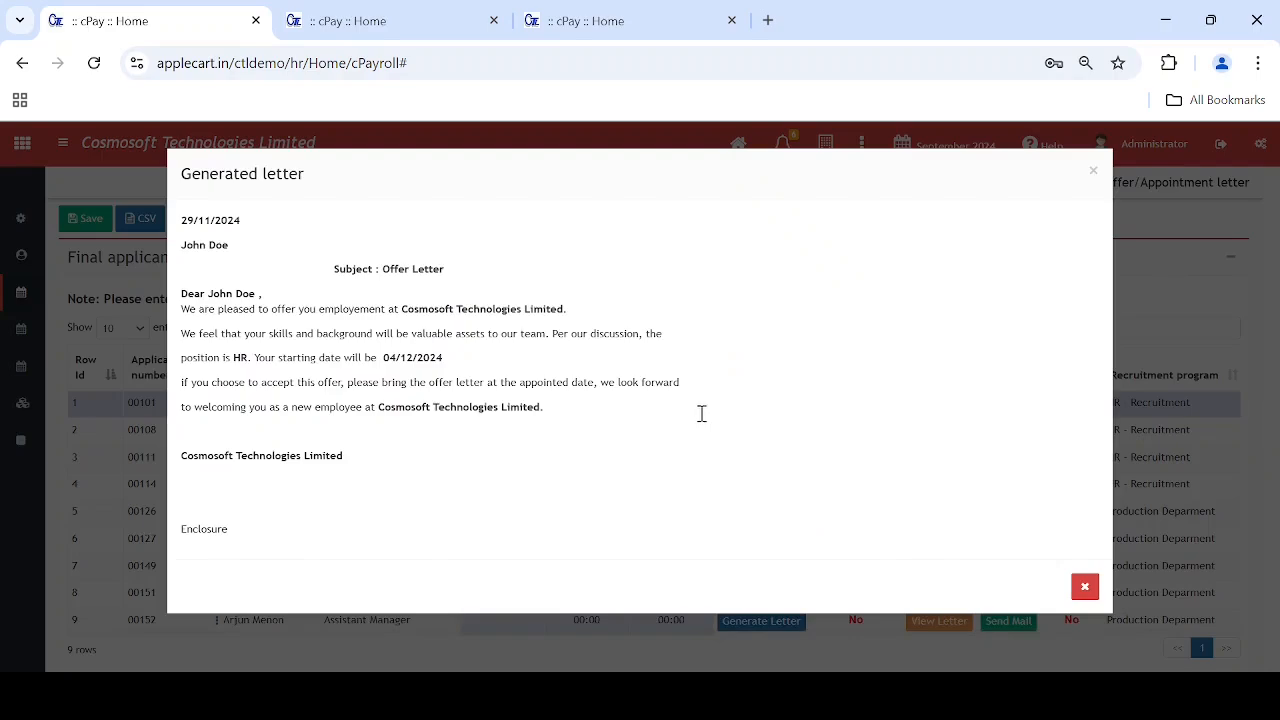
pyautogui.click(1085, 589)
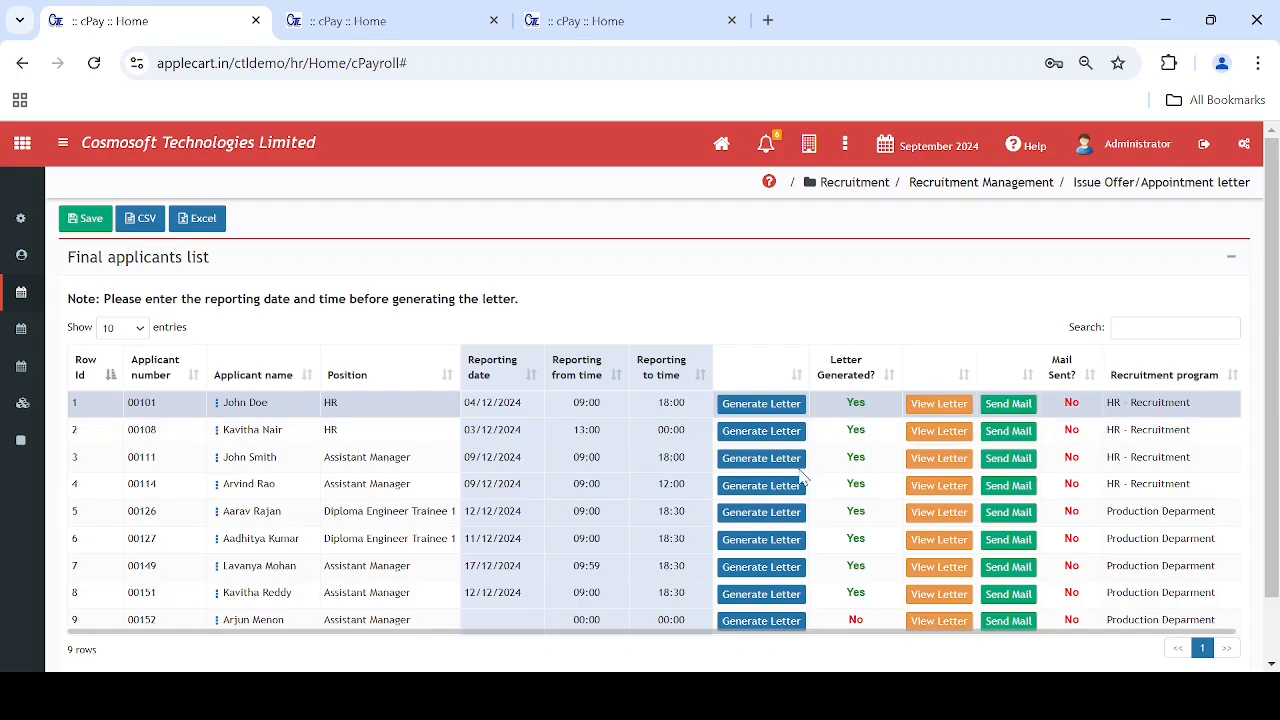
pyautogui.scroll(-1, 800, 478)
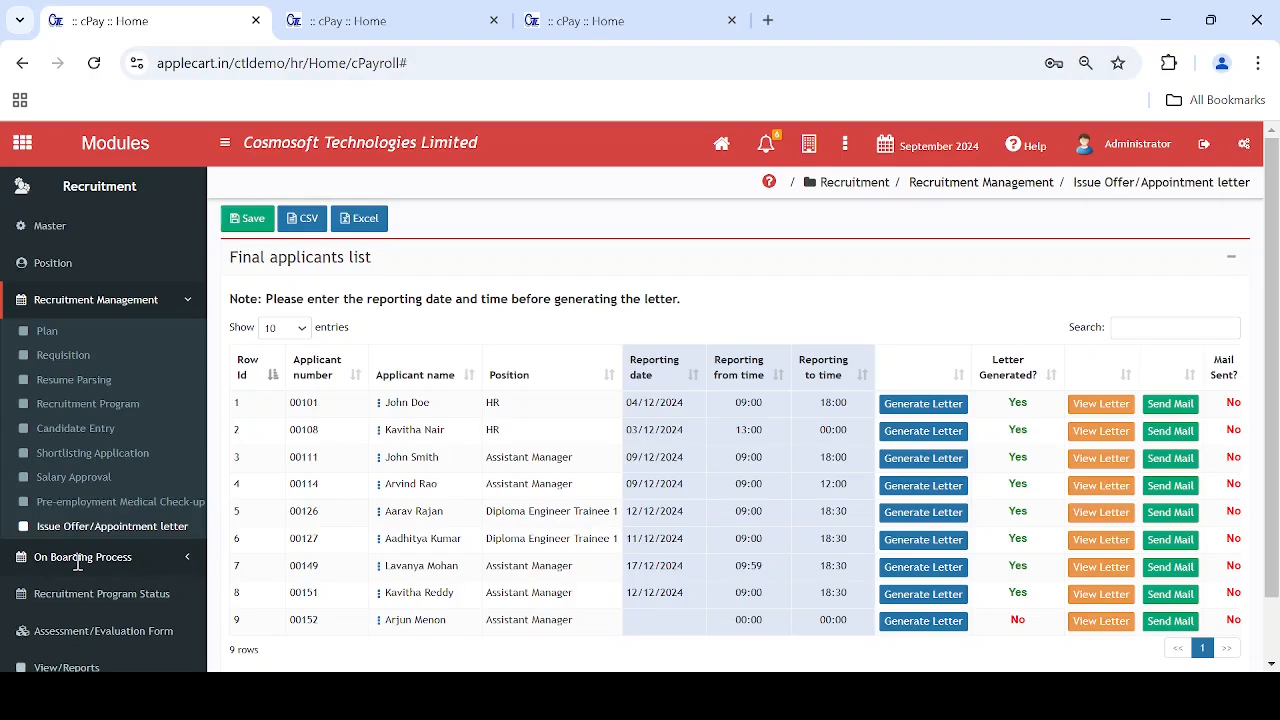
# In the onboarding Set Join Date page, set the first Production applicant's join date to 05/12/2024 and update it.
pyautogui.click(77, 559)
pyautogui.click(74, 369)
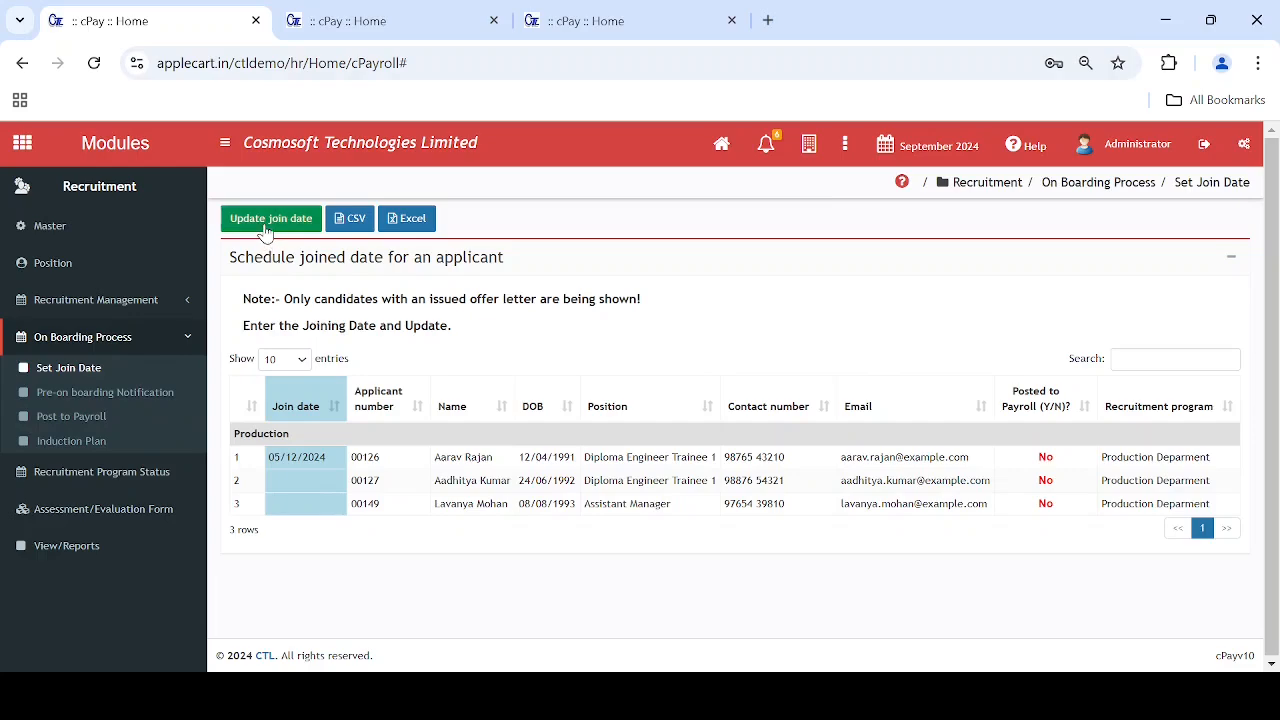
pyautogui.click(305, 453)
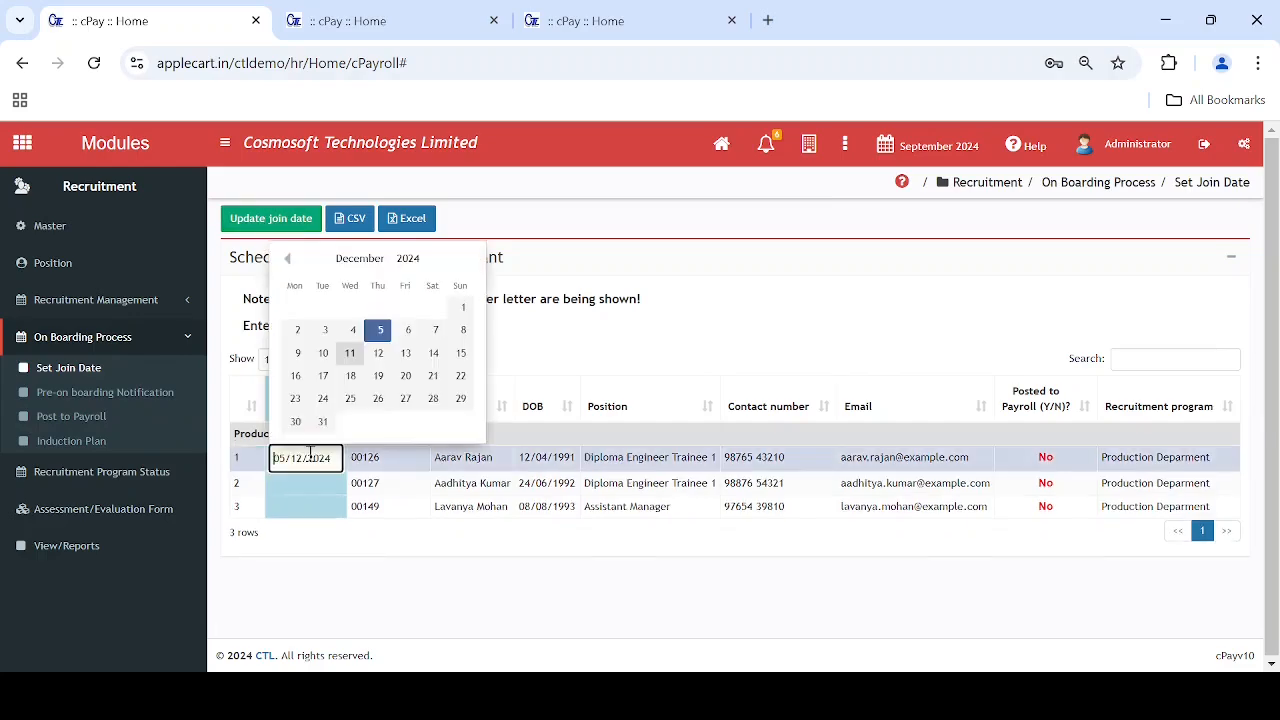
pyautogui.click(384, 334)
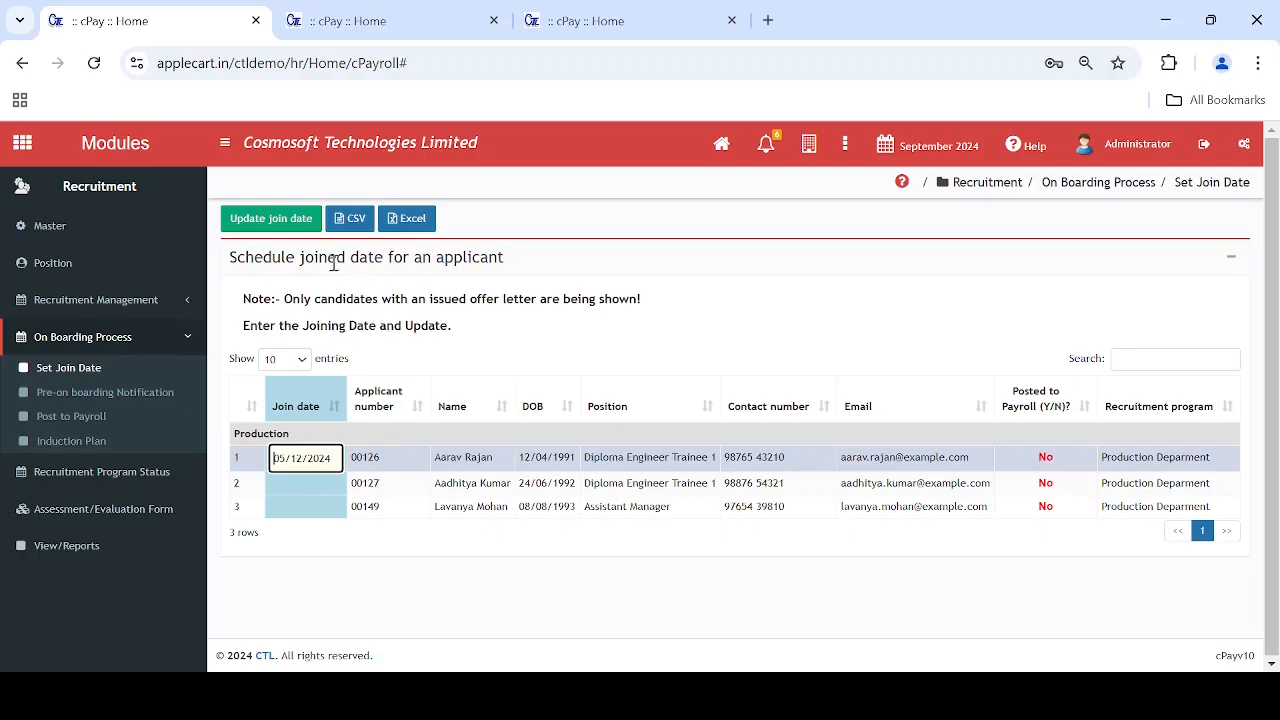
pyautogui.click(283, 232)
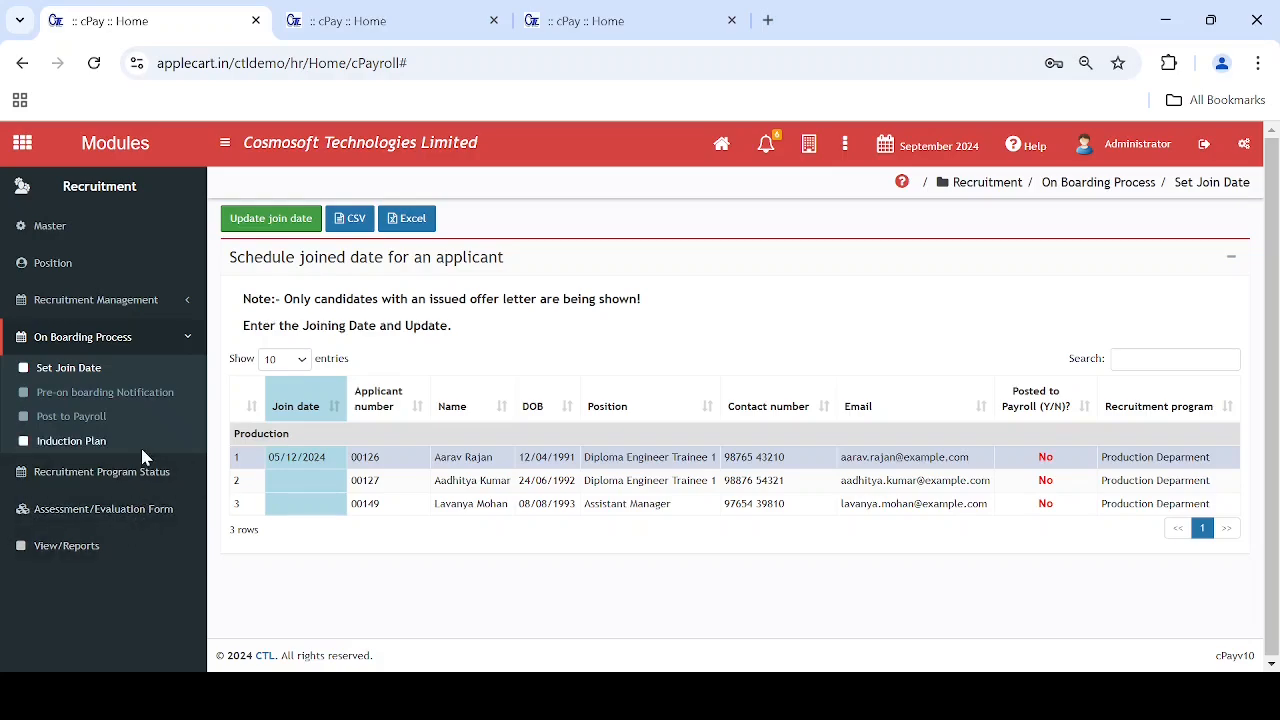
# In Pre-on boarding Notification, select the first HR applicant and start creating a notification.
pyautogui.click(136, 390)
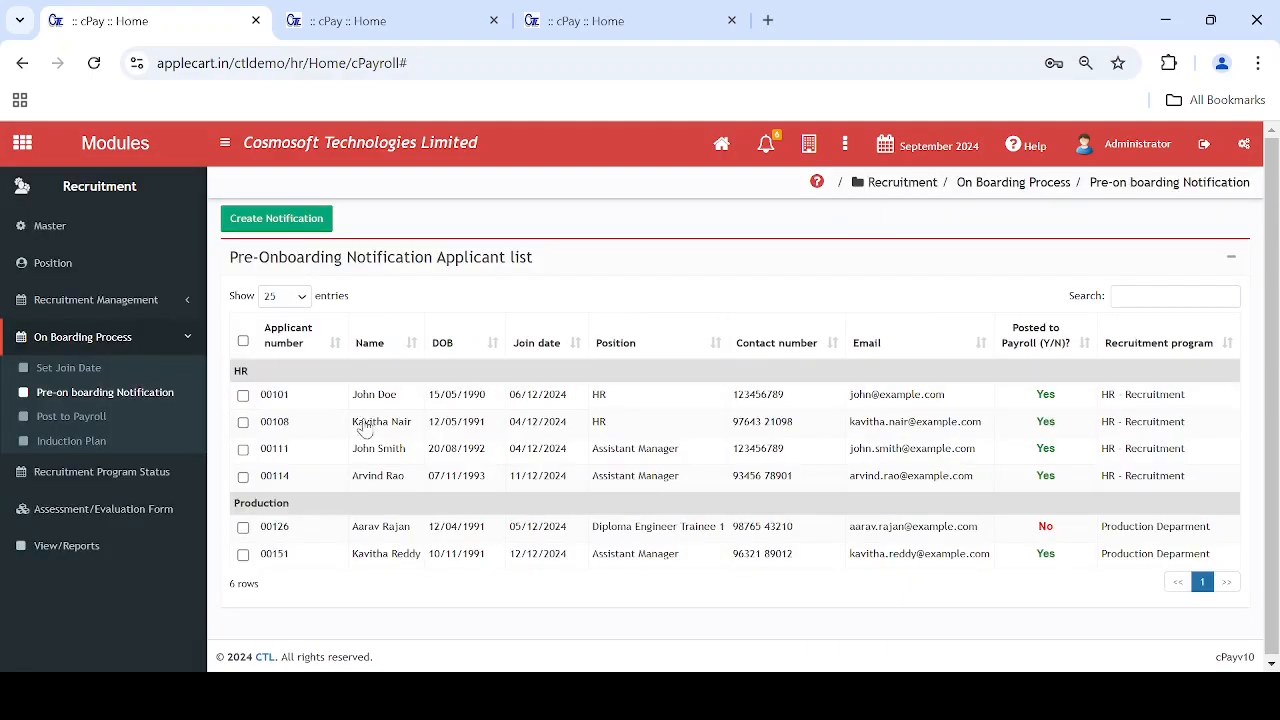
pyautogui.click(243, 395)
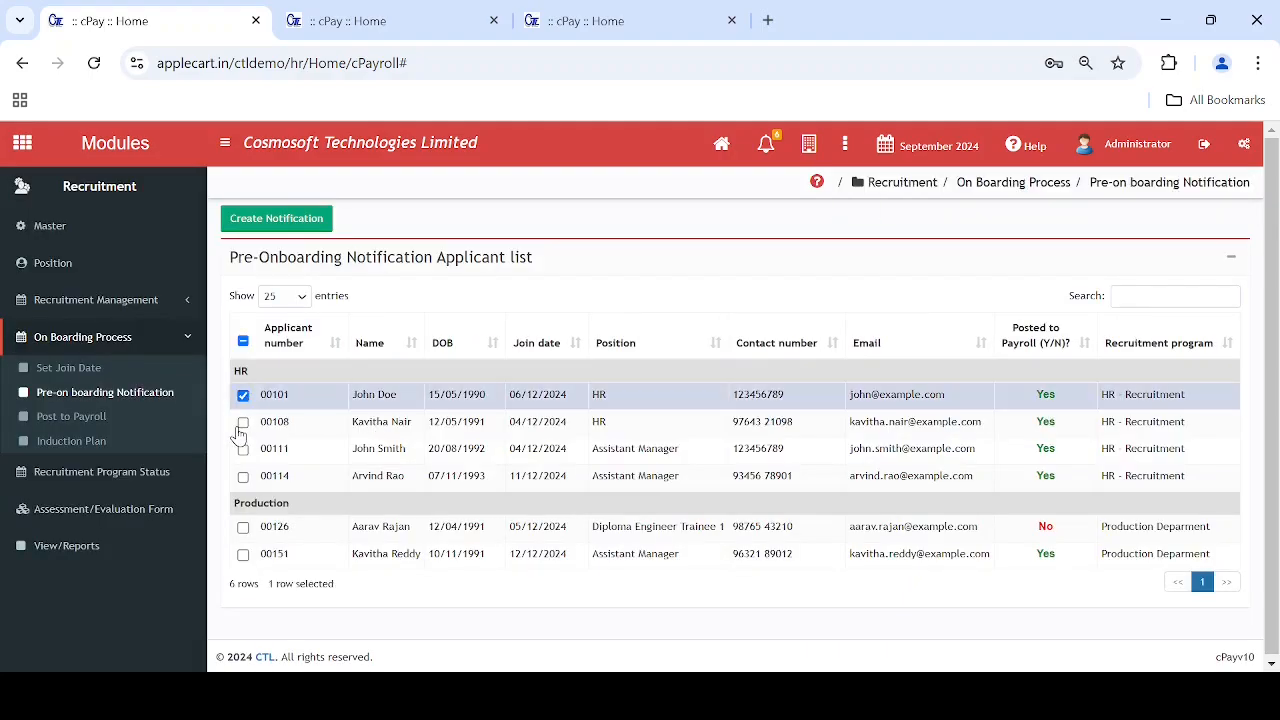
pyautogui.click(282, 229)
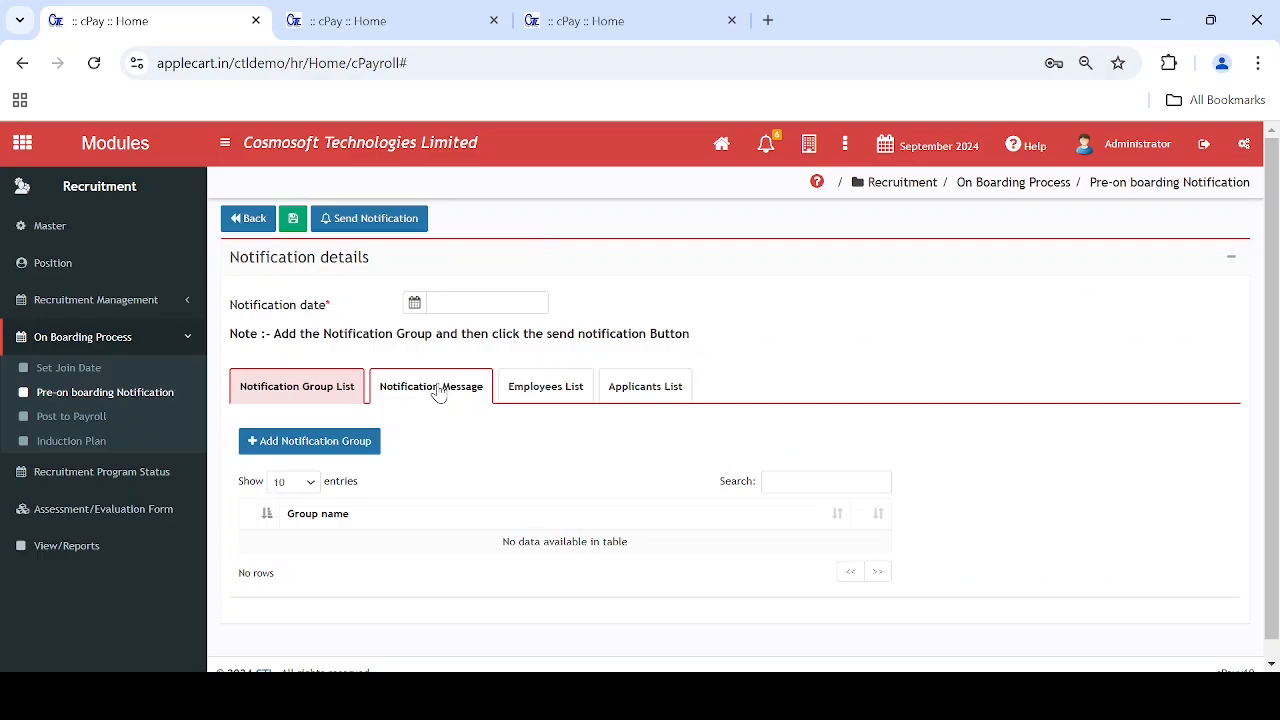
# Add the HR group to the pre-onboarding notification's group list.
pyautogui.click(348, 448)
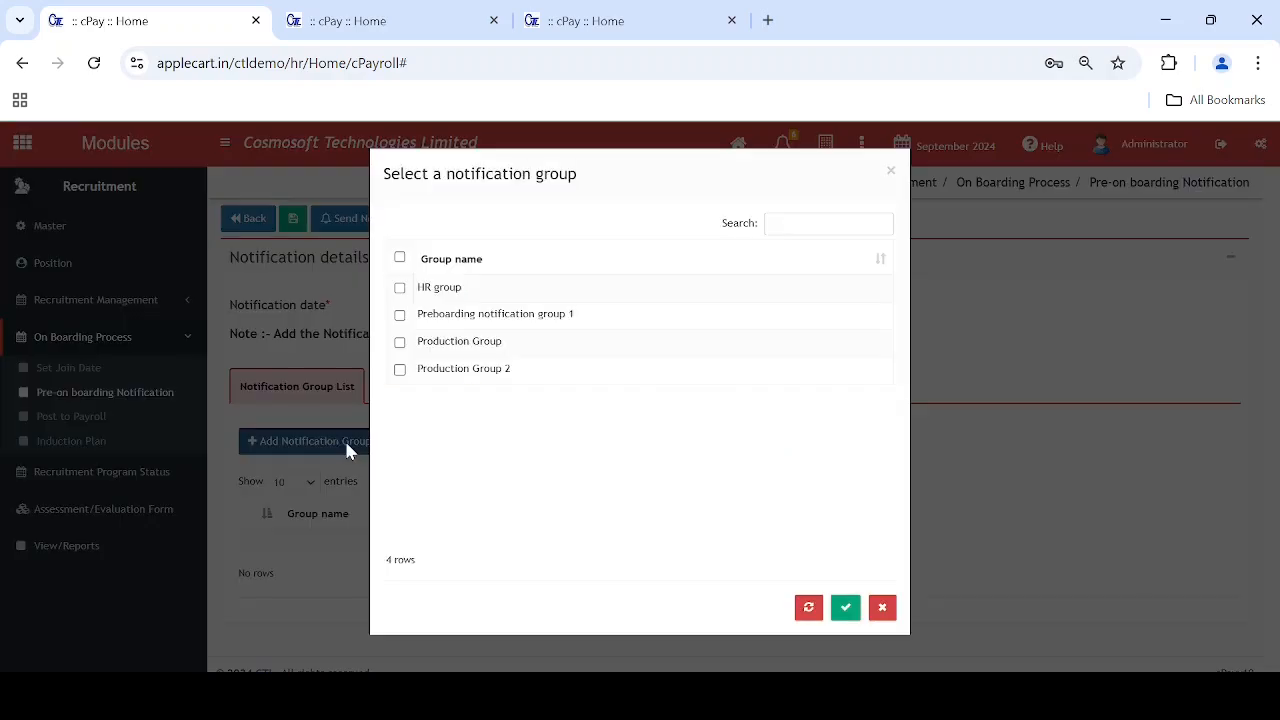
pyautogui.click(403, 290)
pyautogui.click(404, 291)
pyautogui.click(400, 289)
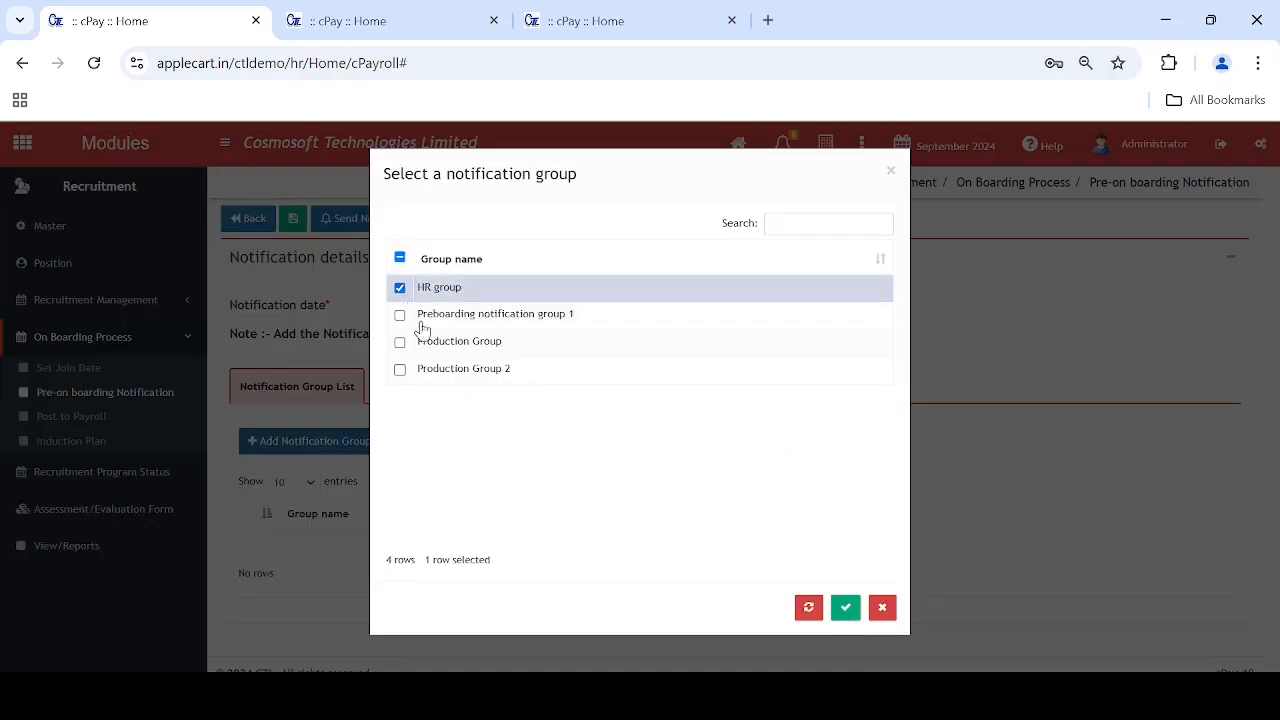
pyautogui.click(845, 610)
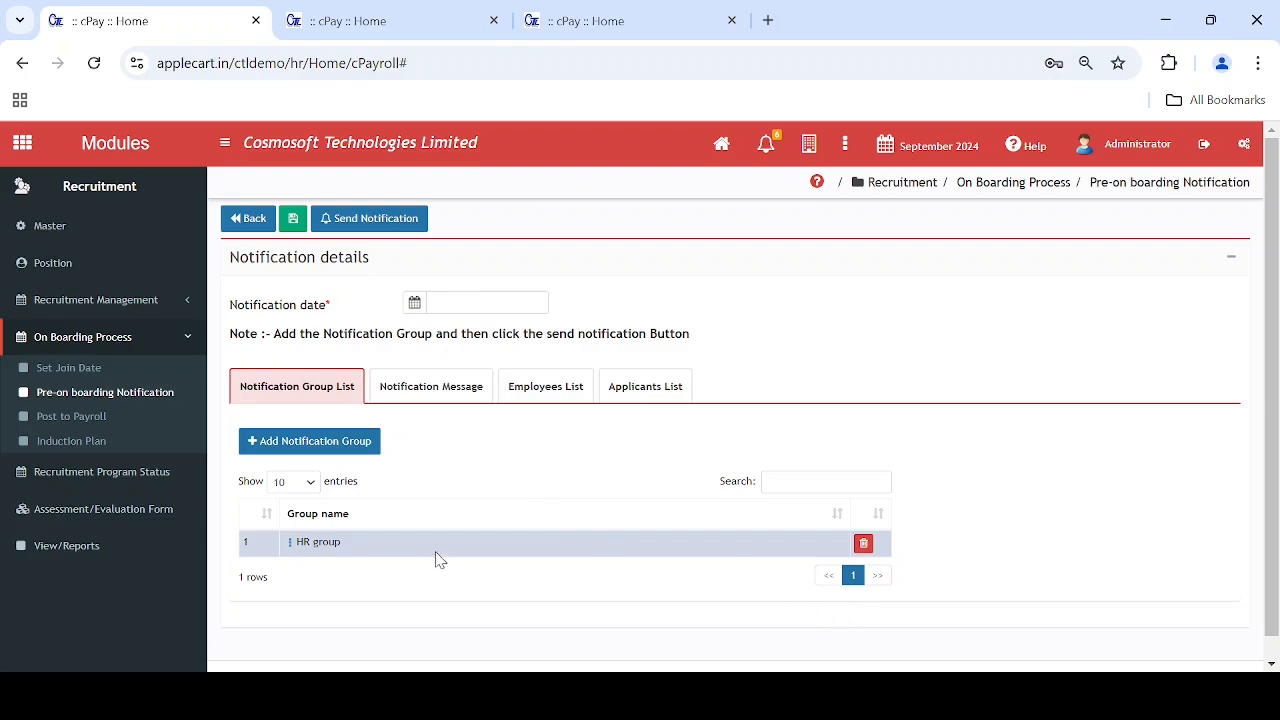
# Review the notification's welcome message and its table of joining applicants.
pyautogui.click(466, 392)
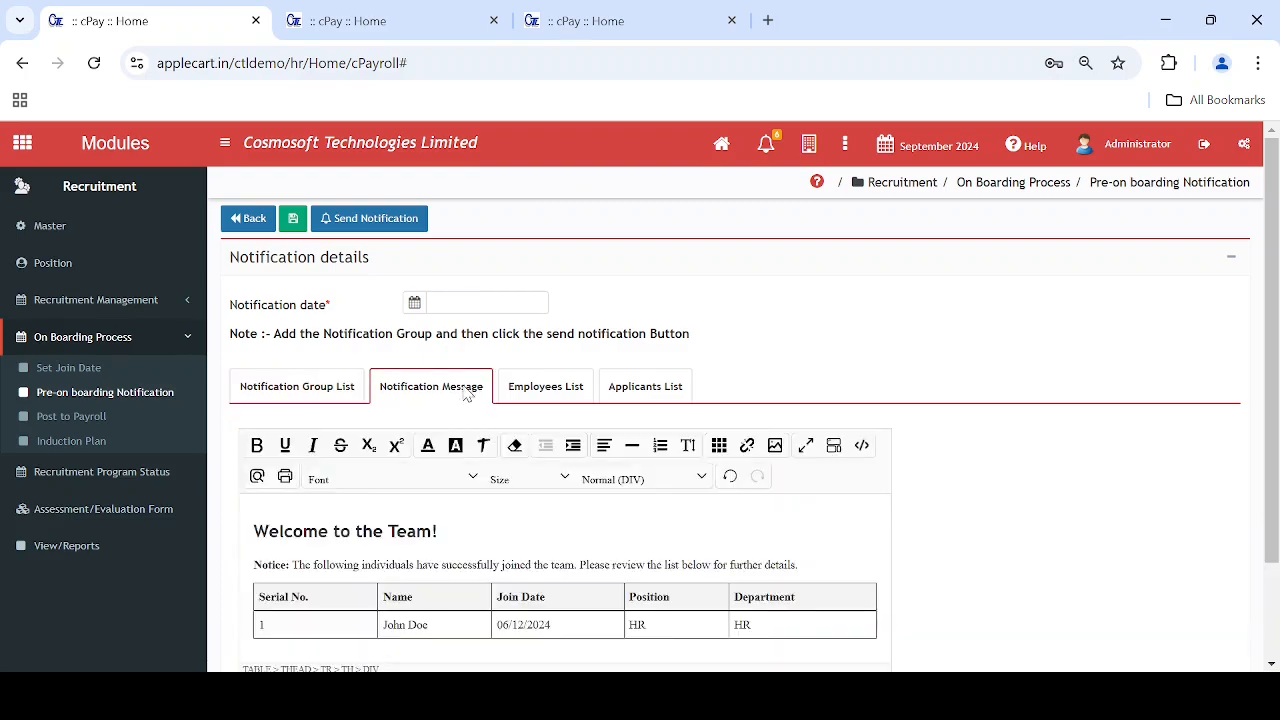
pyautogui.scroll(-1, 514, 531)
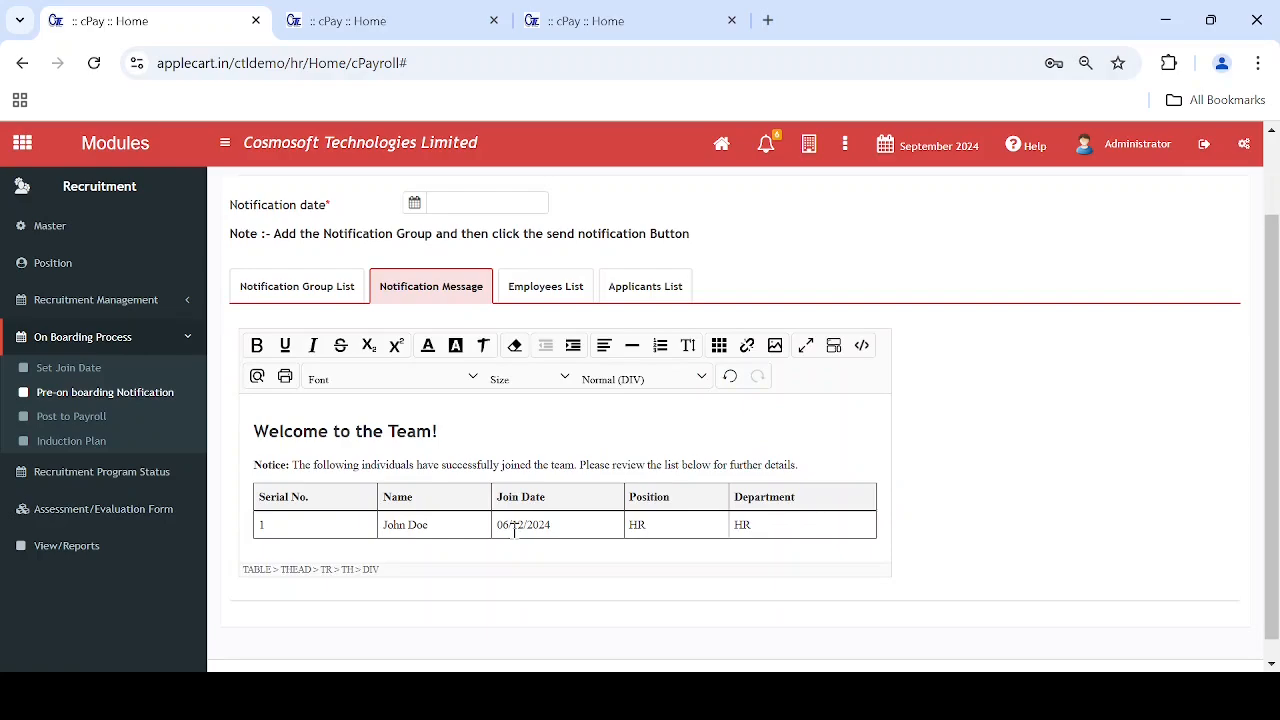
pyautogui.scroll(1, 514, 531)
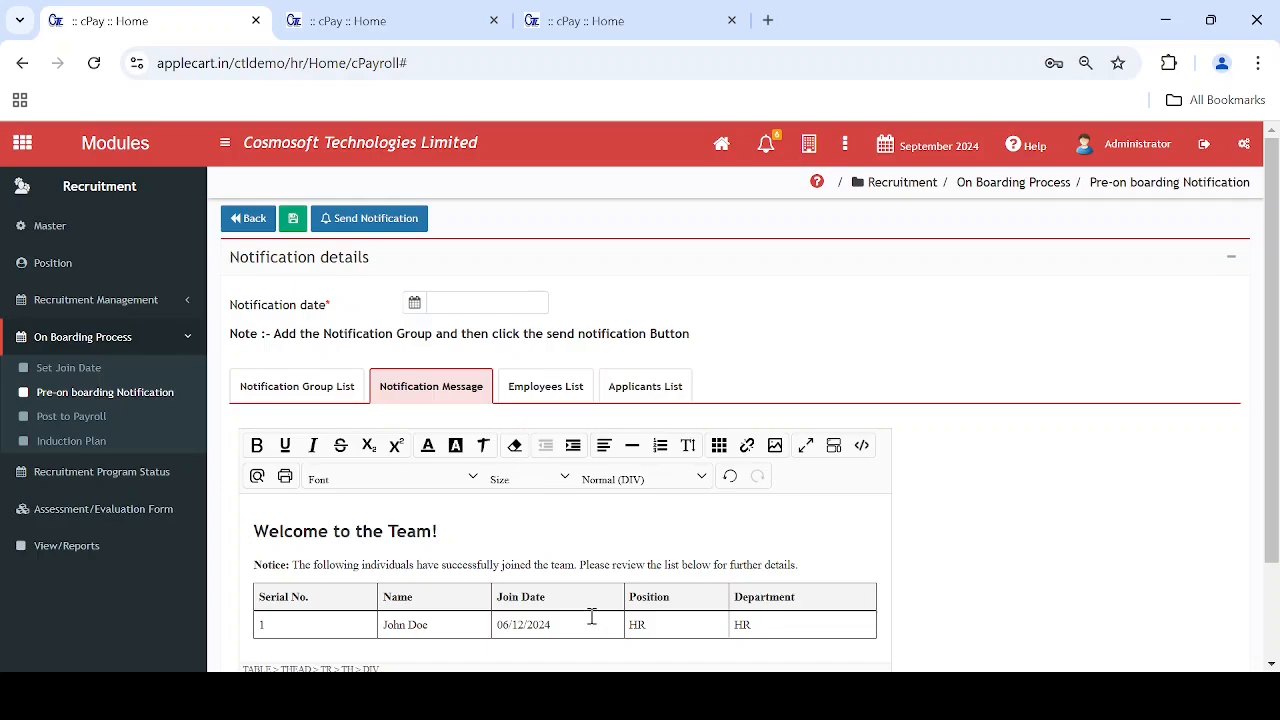
# Add one employee to the notification's Employees List, and check its Applicants List before going back without sending.
pyautogui.click(556, 396)
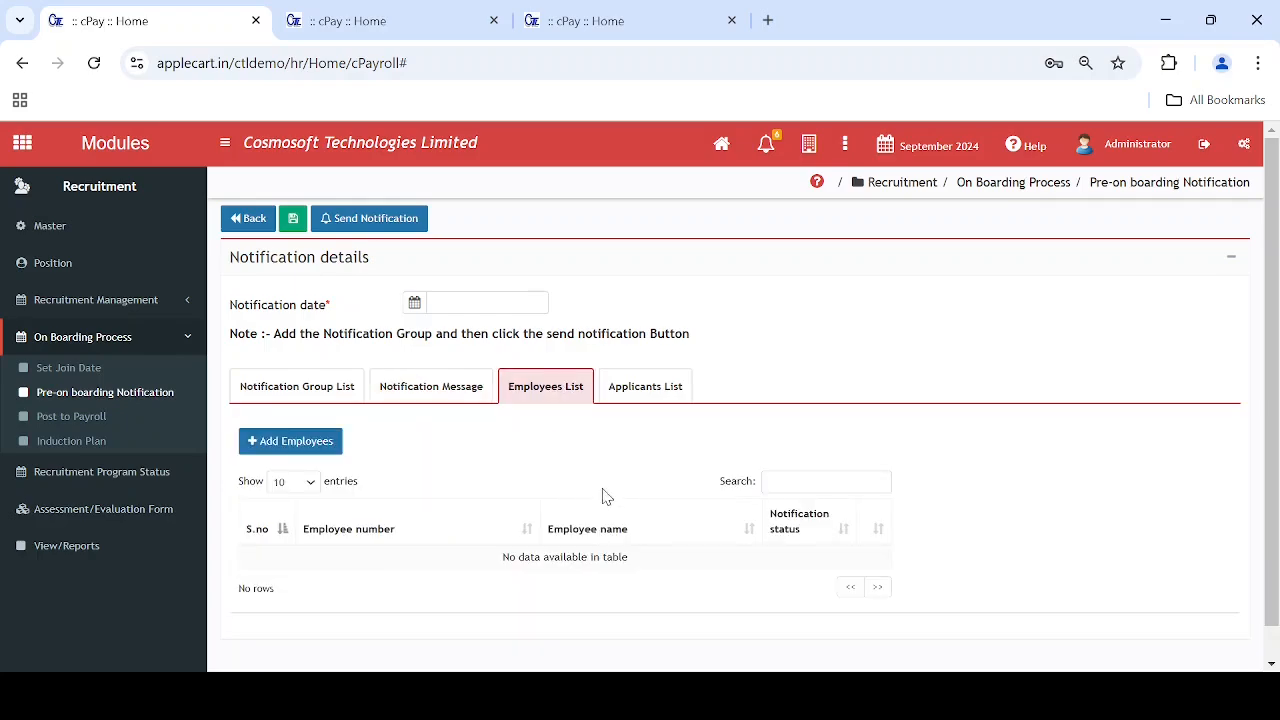
pyautogui.click(296, 446)
pyautogui.doubleClick(478, 419)
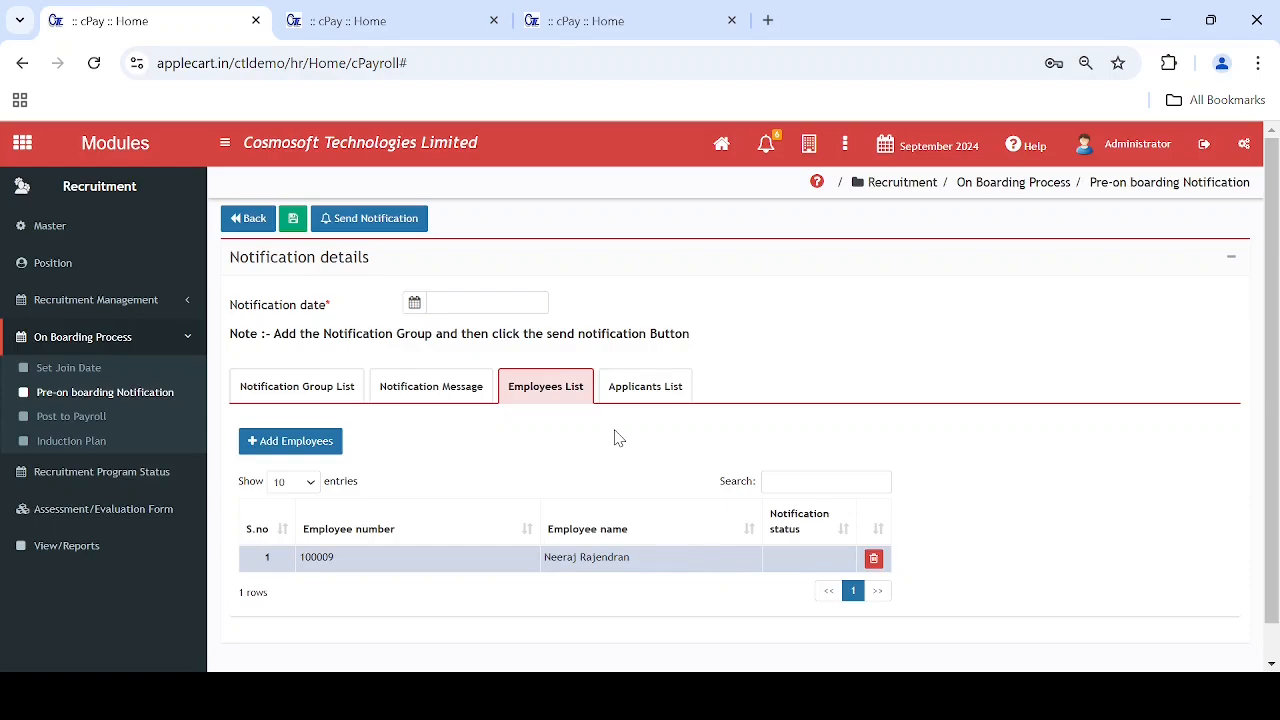
pyautogui.click(650, 390)
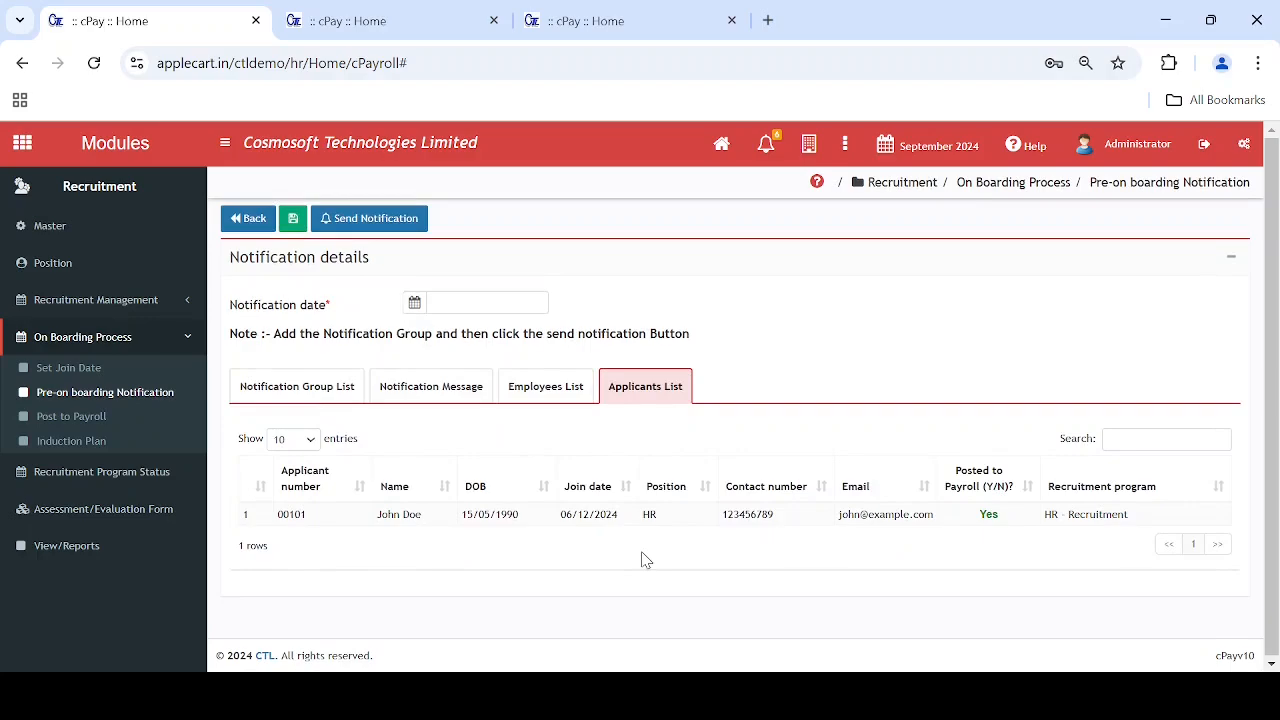
pyautogui.click(238, 230)
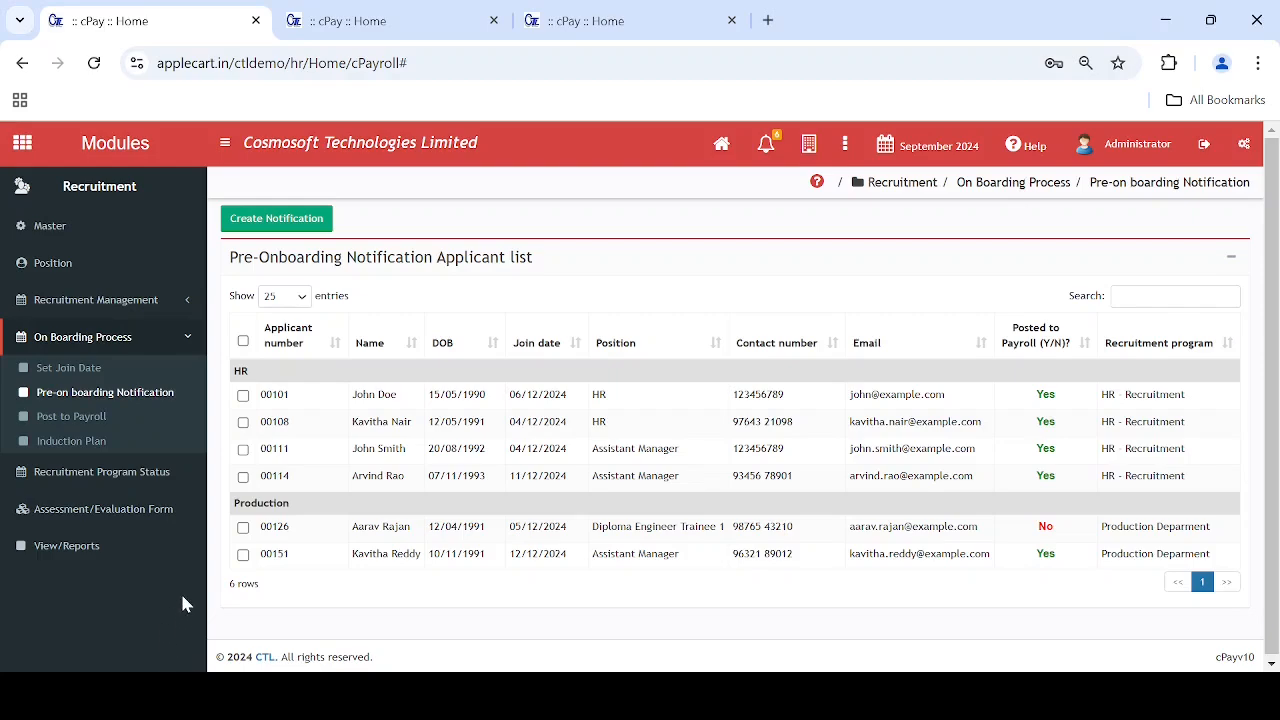
# In Post to Payroll, pick 05/12/2024 as the first Production applicant's join date and examine the remaining columns.
pyautogui.click(120, 416)
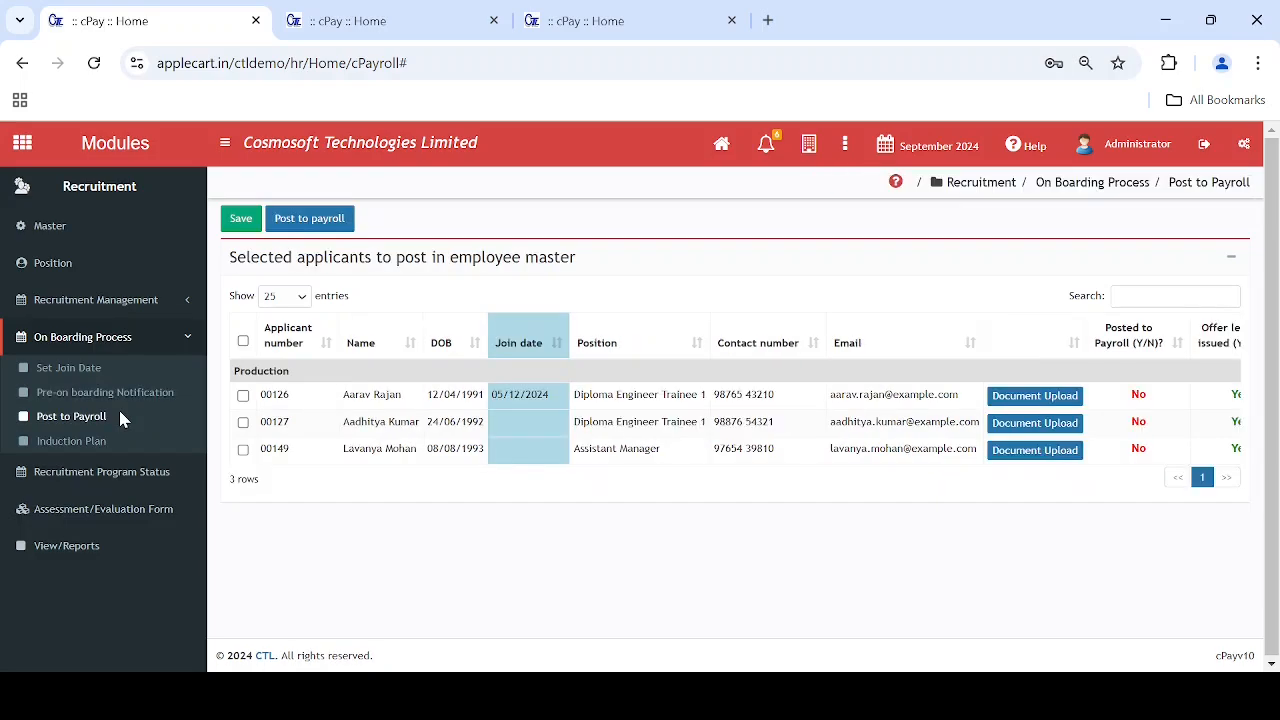
pyautogui.click(548, 427)
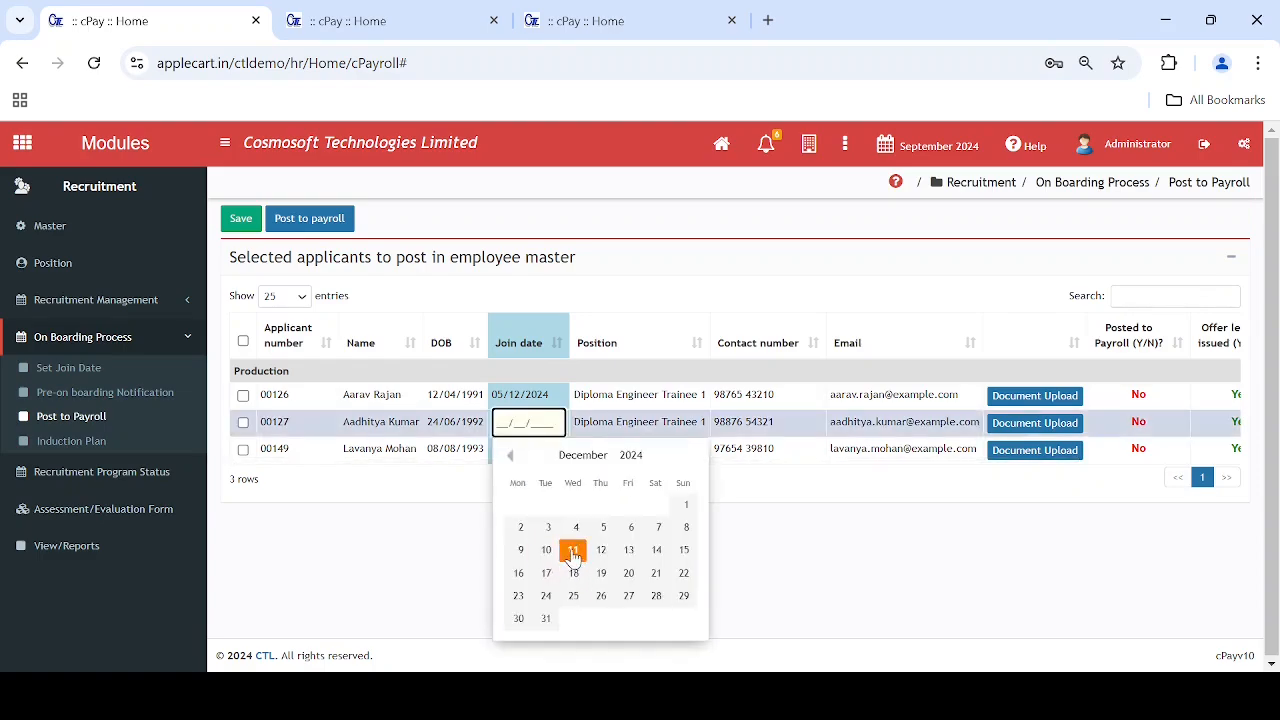
pyautogui.click(517, 394)
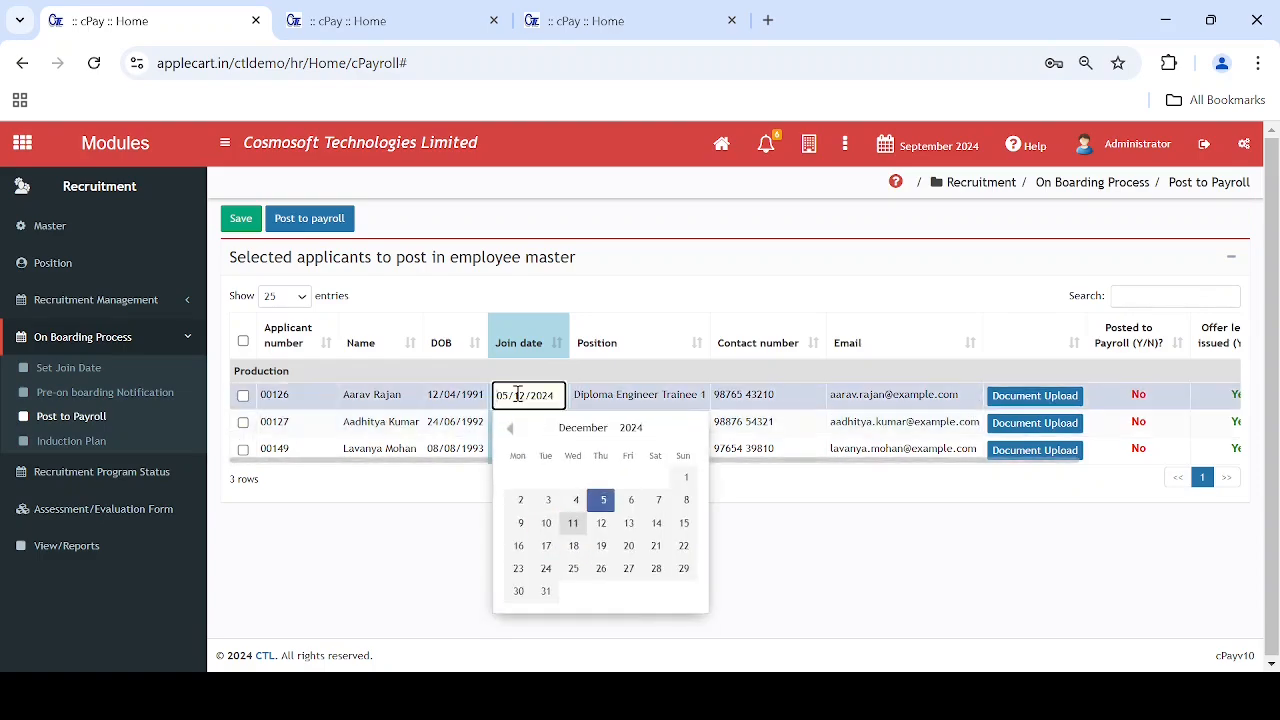
pyautogui.click(612, 503)
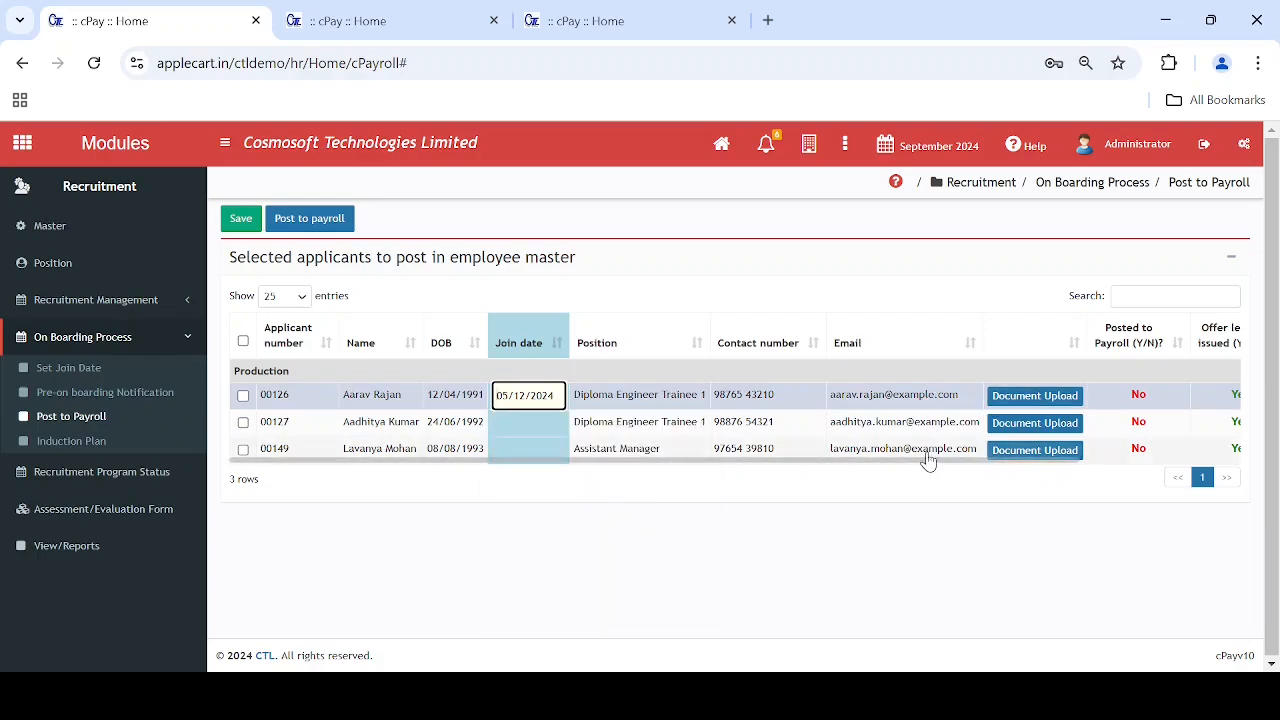
pyautogui.moveTo(934, 462); pyautogui.dragTo(1149, 458)
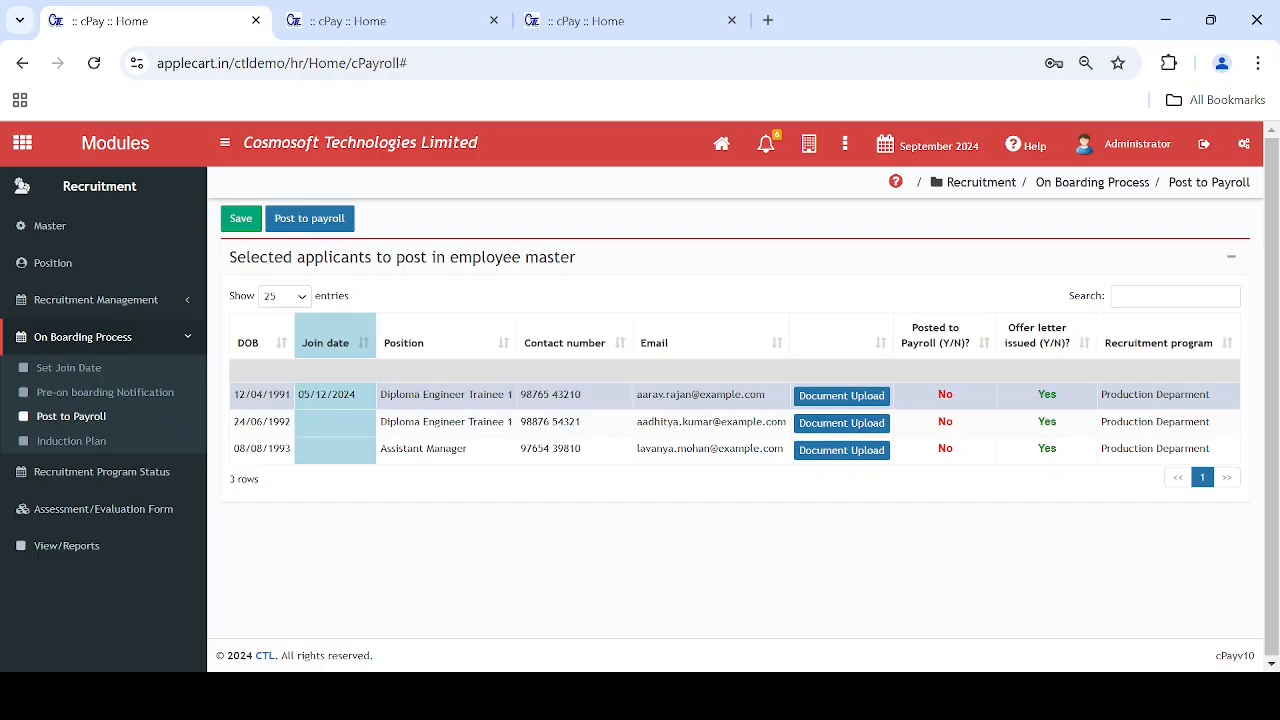
# In Induction Plan, review the Staff Induction Training session details of the first HR joinee and leave the session list.
pyautogui.click(71, 440)
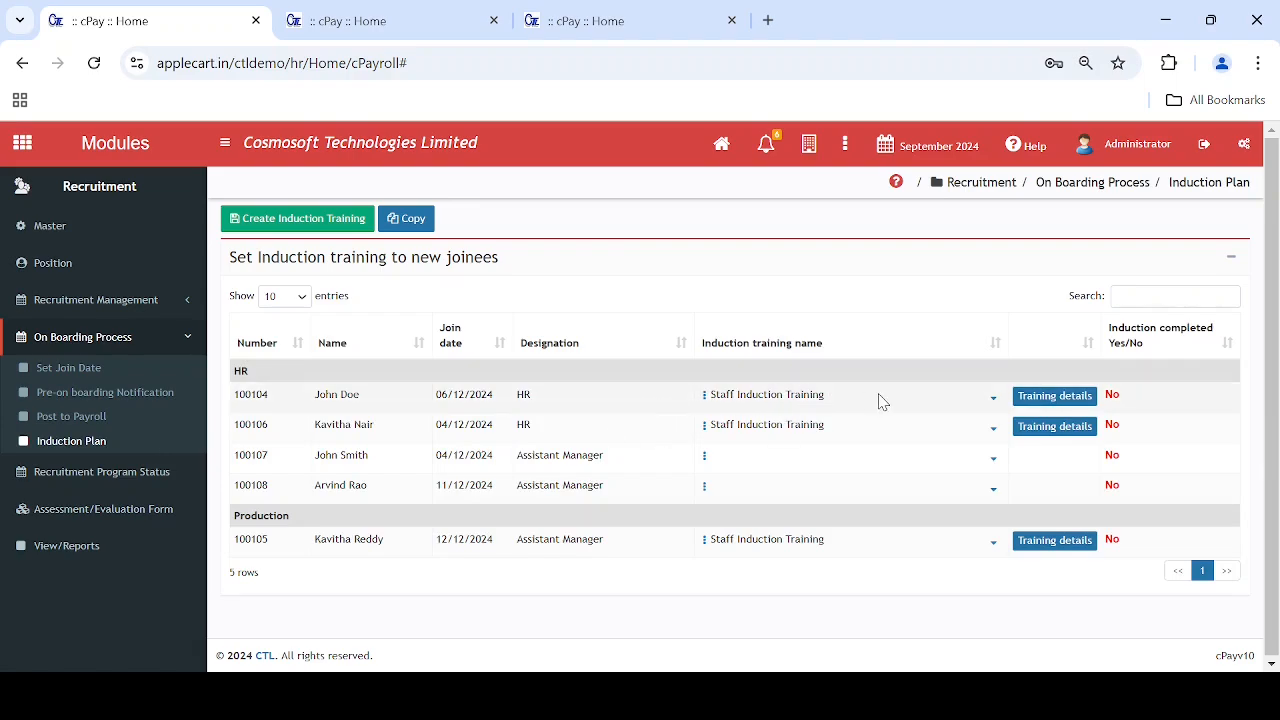
pyautogui.click(986, 402)
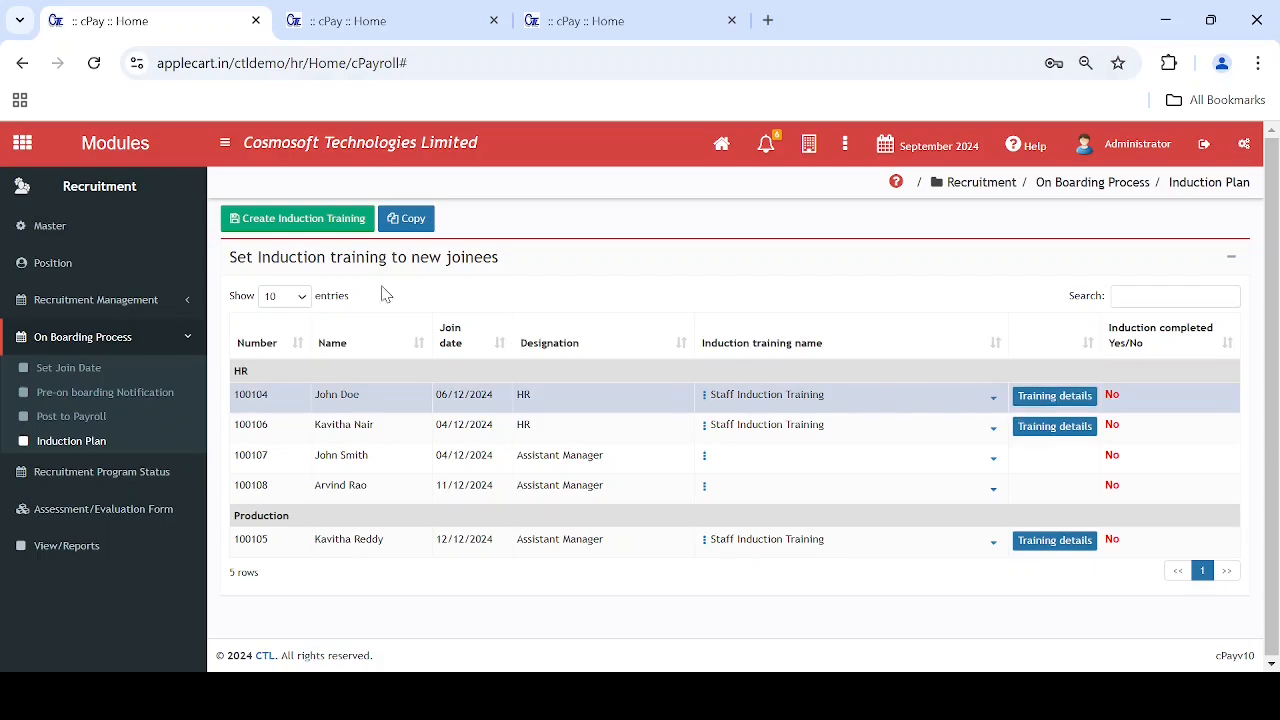
pyautogui.click(1052, 402)
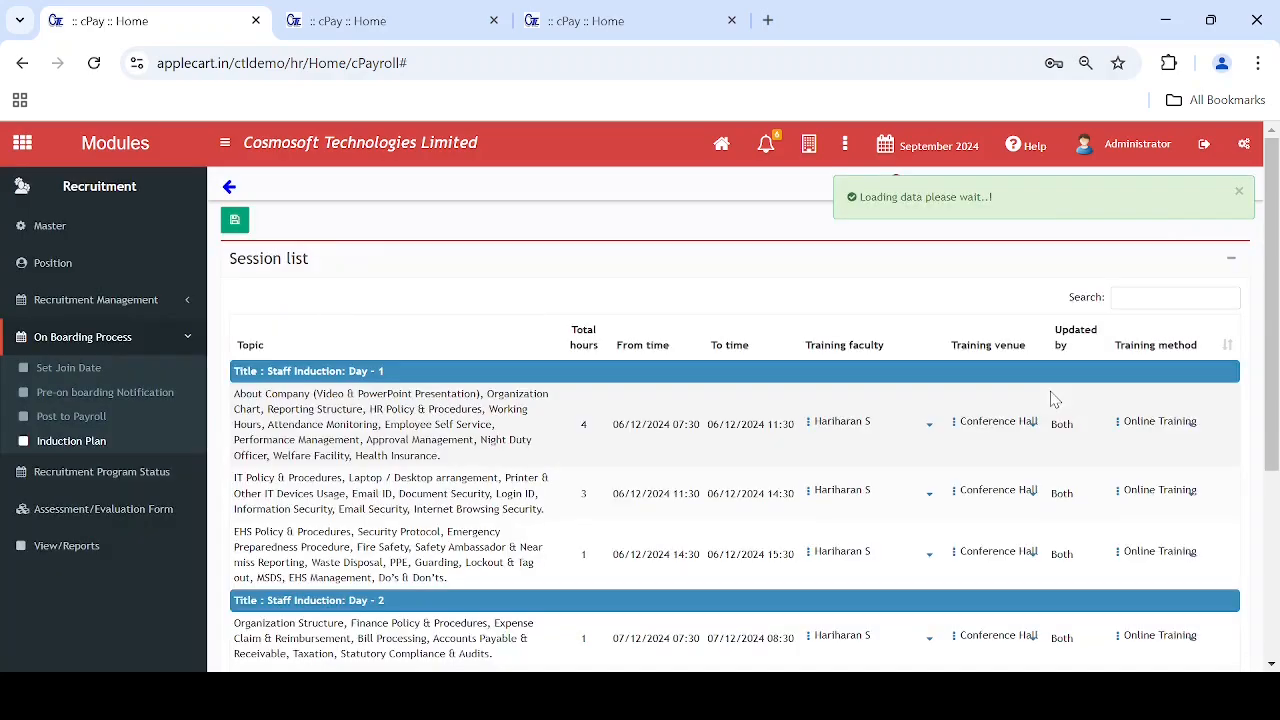
pyautogui.scroll(-3, 693, 494)
pyautogui.scroll(3, 691, 508)
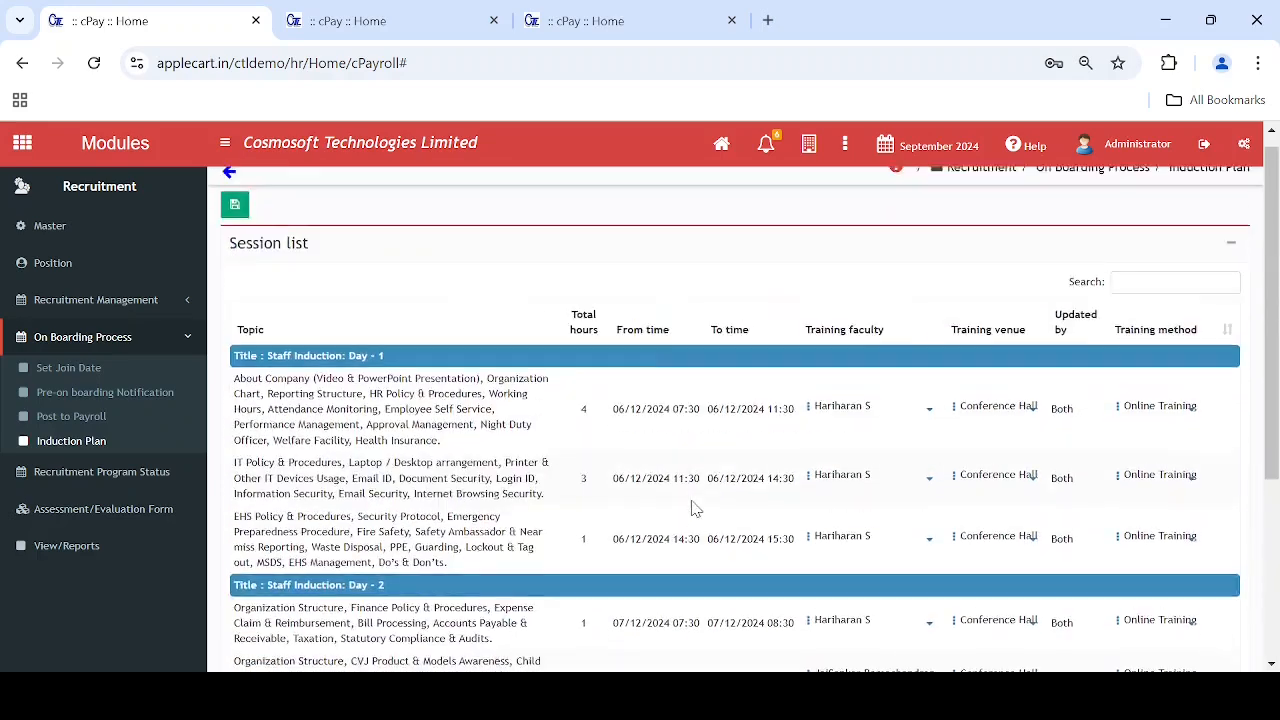
pyautogui.click(227, 186)
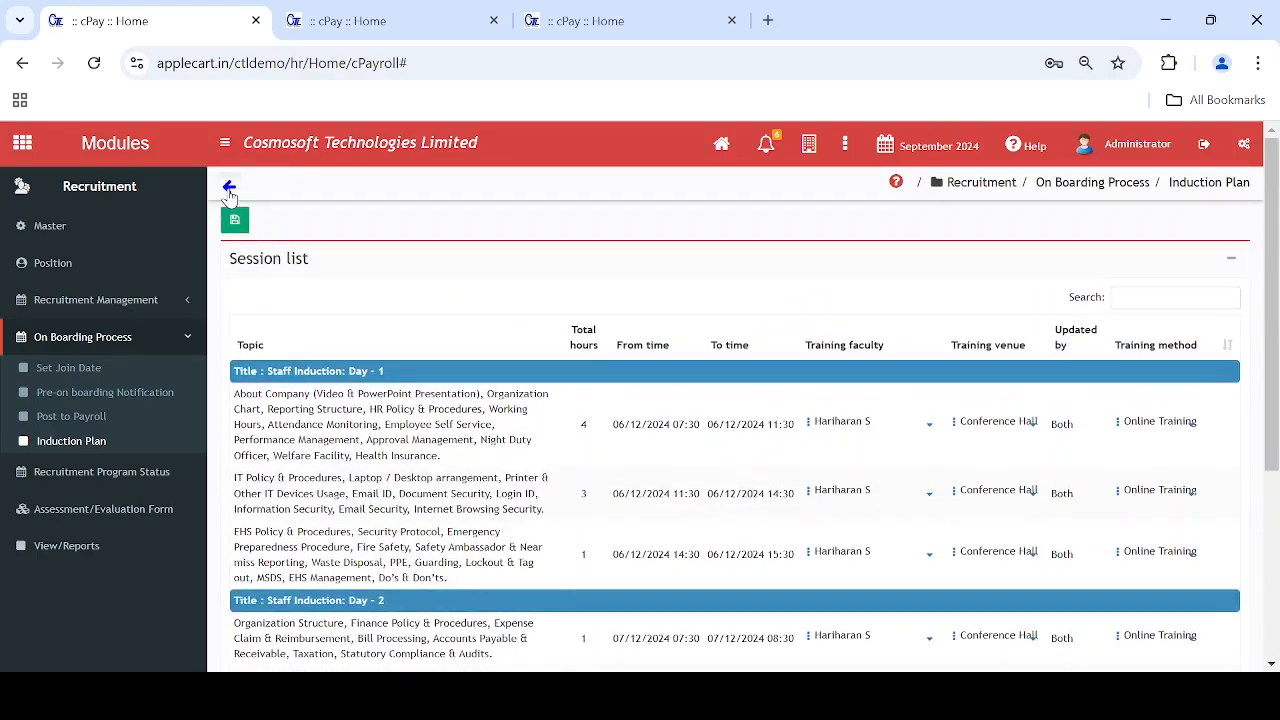